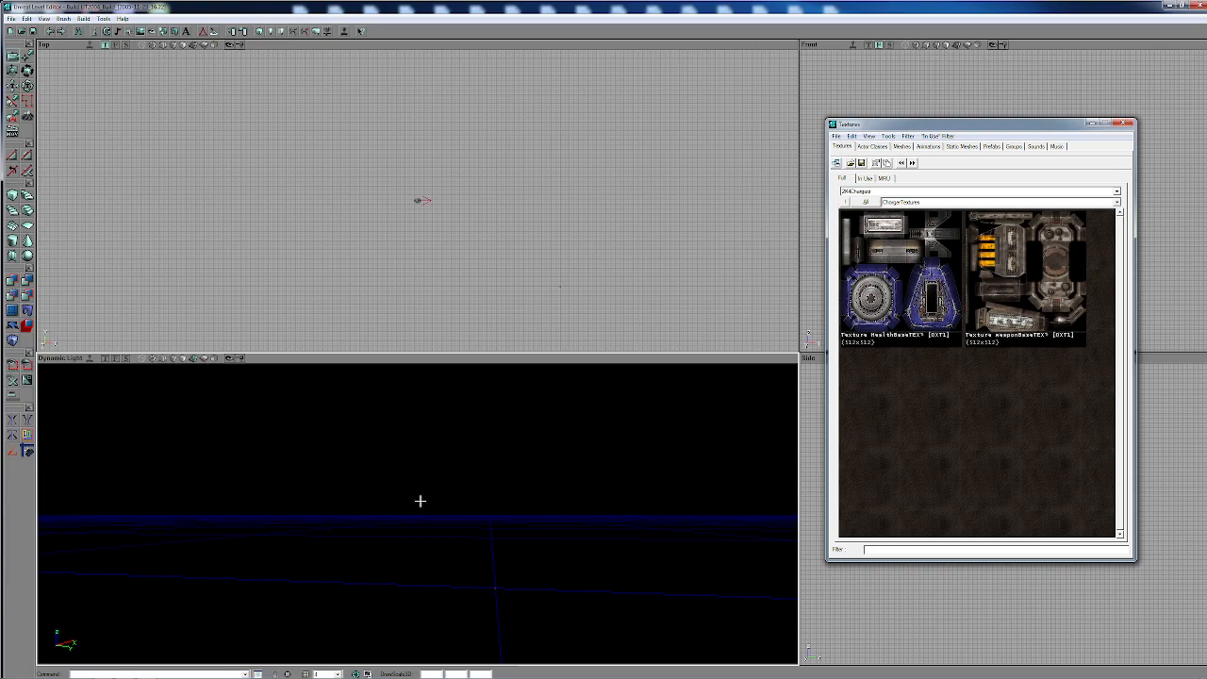
- Open the hazel skybox pack texture package from the UT2004 Textures folder in the texture browser
left_click_drag(480, 573, 488, 578)
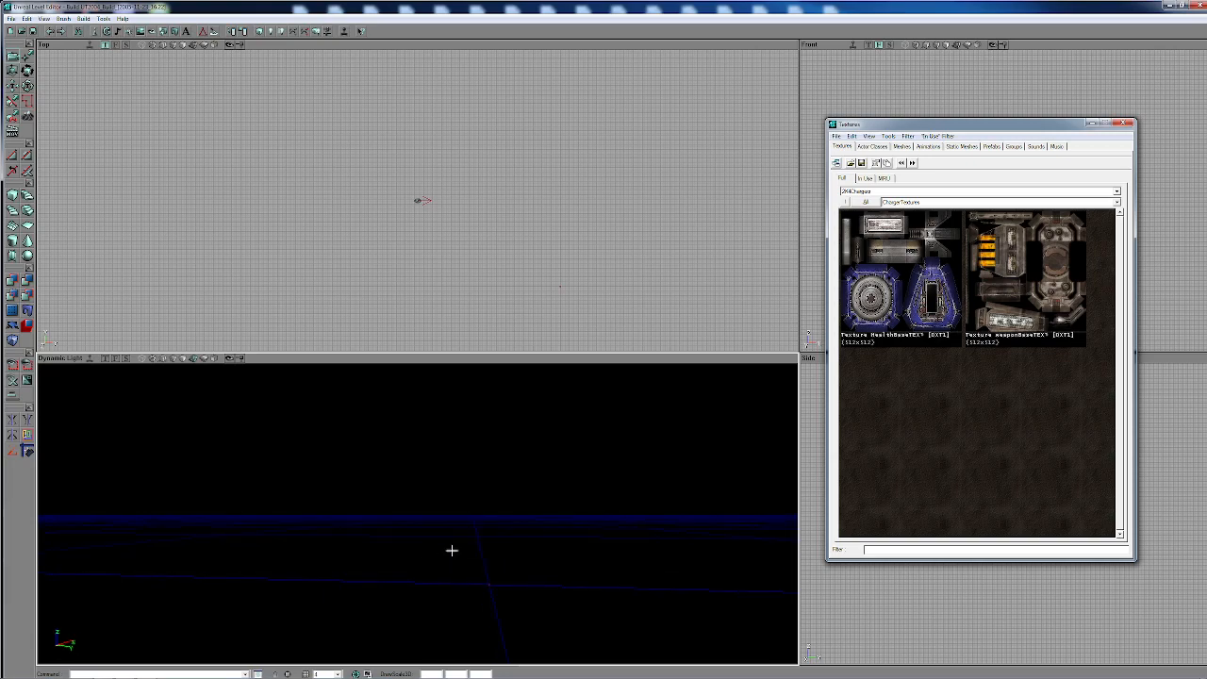
left_click_drag(509, 553, 517, 554)
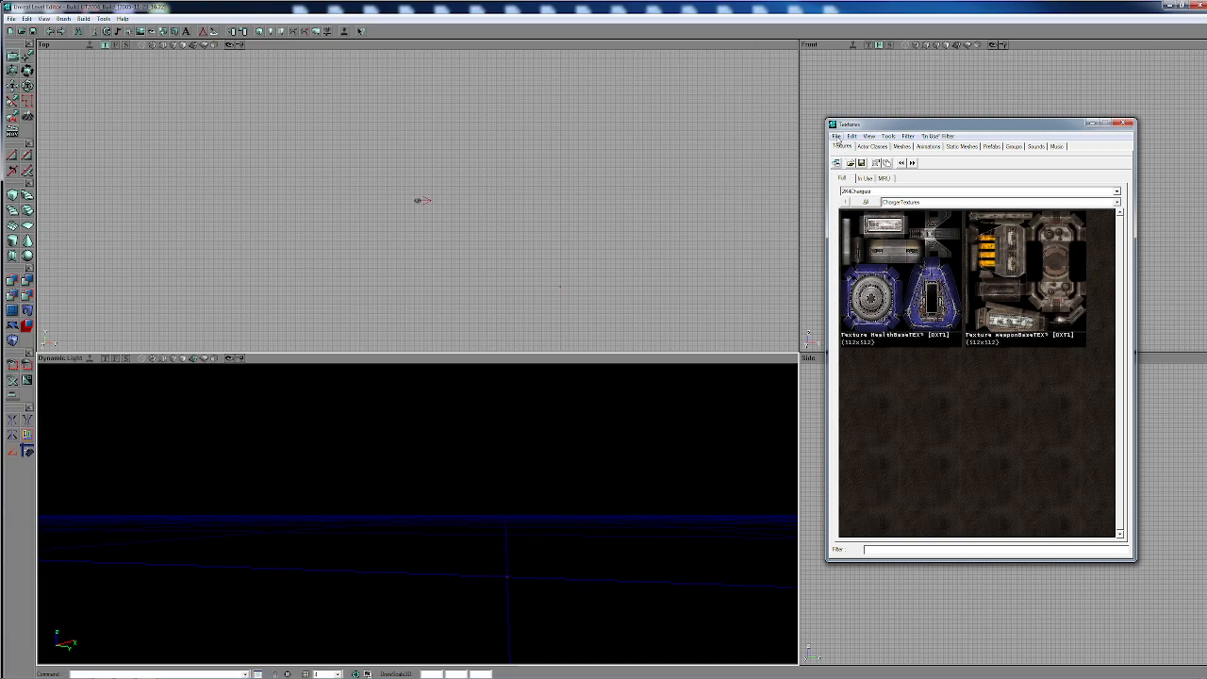
left_click(837, 136)
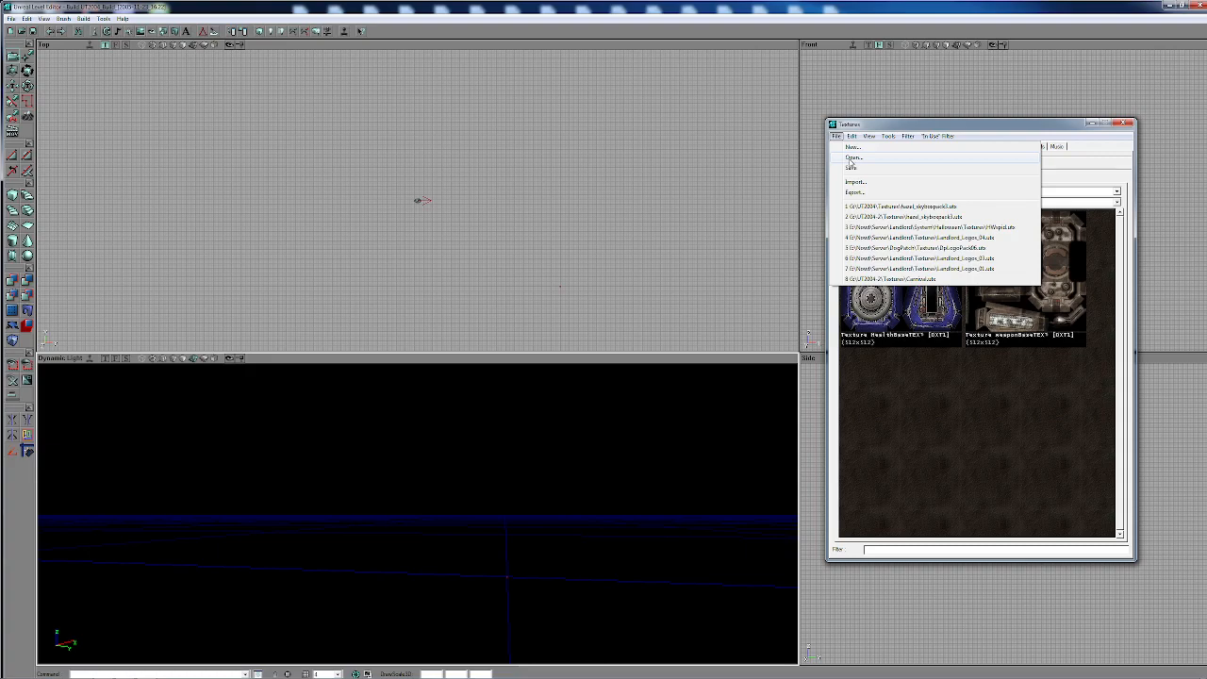
left_click(851, 157)
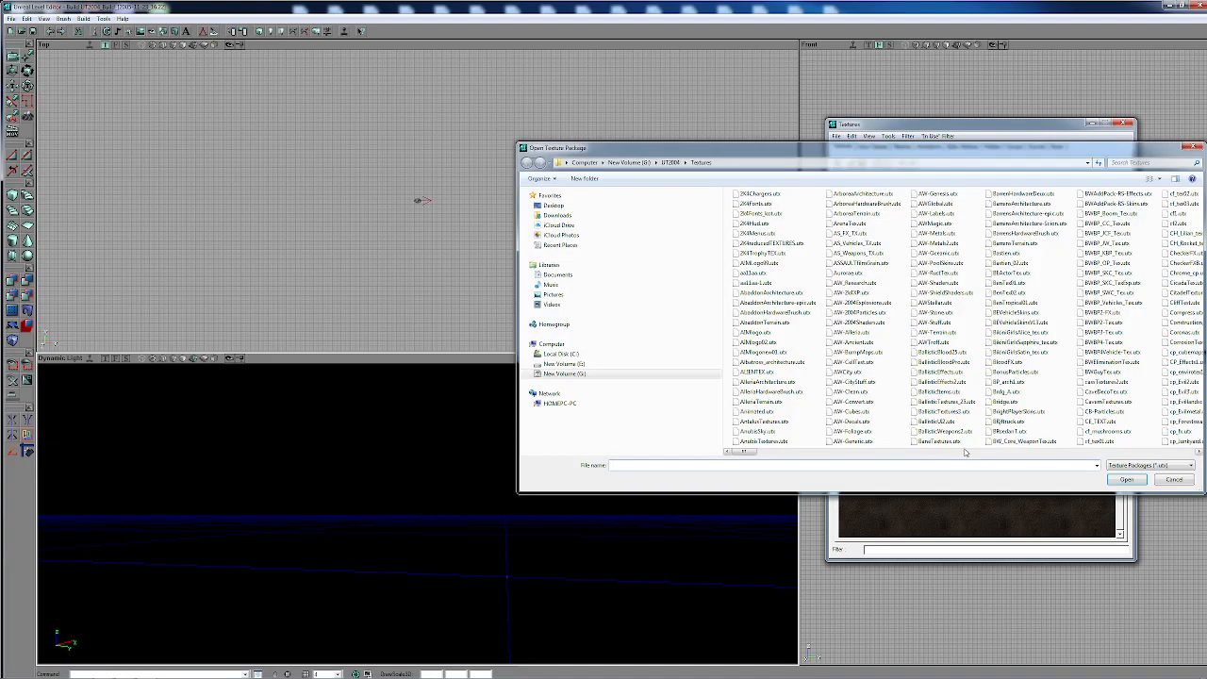
scroll(1062, 457, "right", 5)
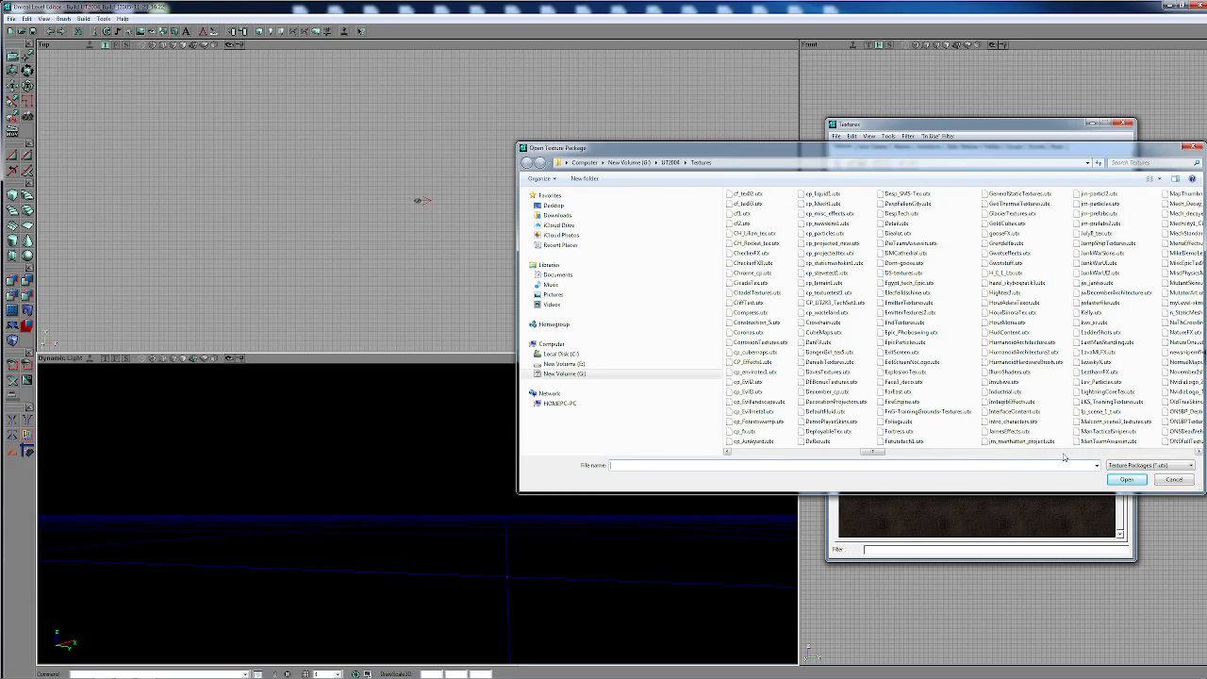
double_click(1015, 284)
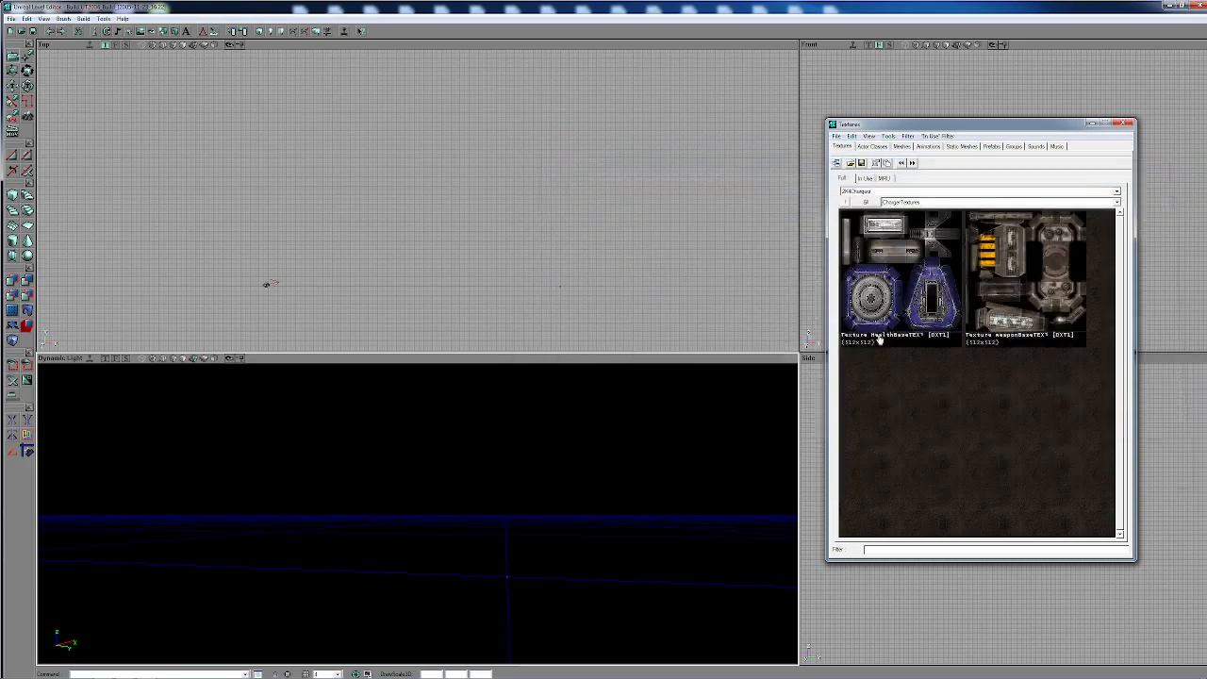
- Look through the Alpine skybox textures, toggling the display of all the package's groups on and off
left_click(979, 359)
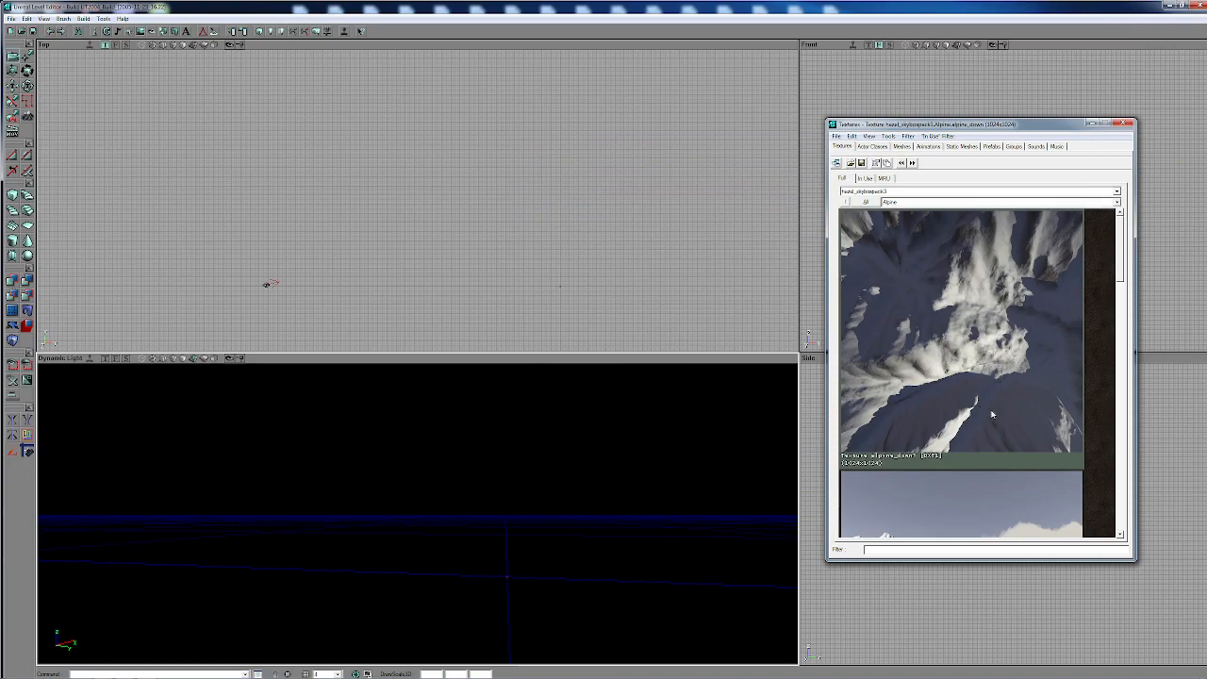
scroll(988, 411, "down", 10)
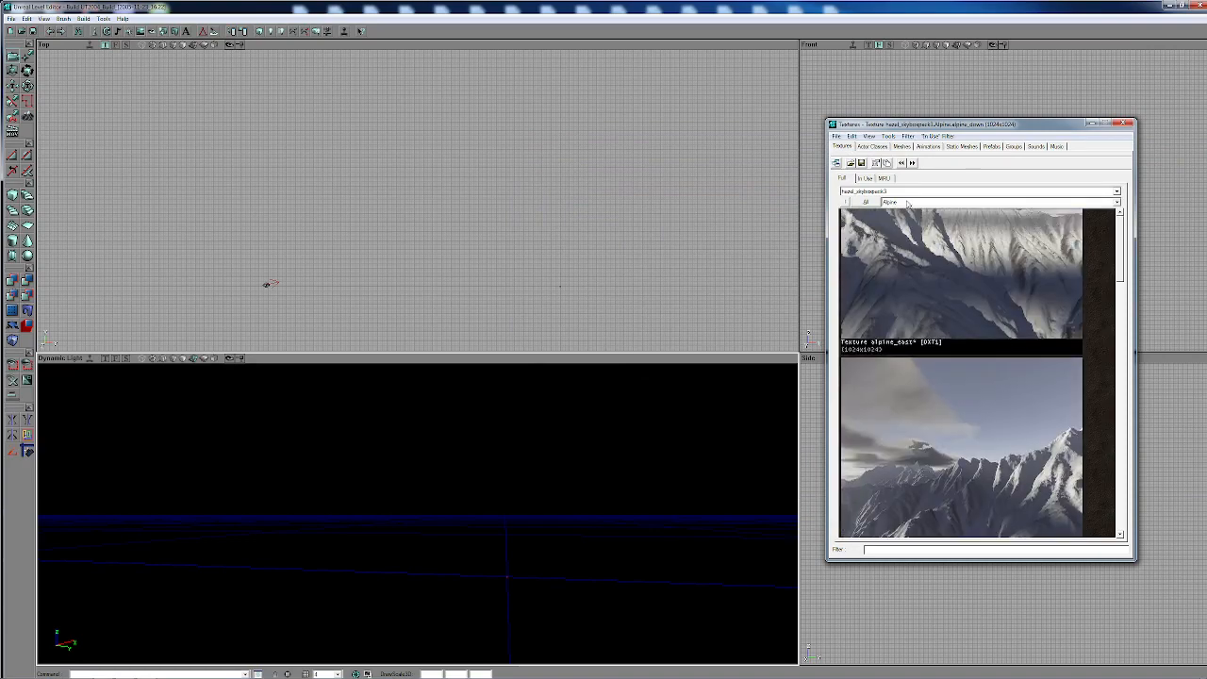
left_click(865, 203)
mouse_move(1120, 227)
left_mouse_down()
mouse_move(1139, 336)
mouse_move(1118, 215)
left_mouse_up()
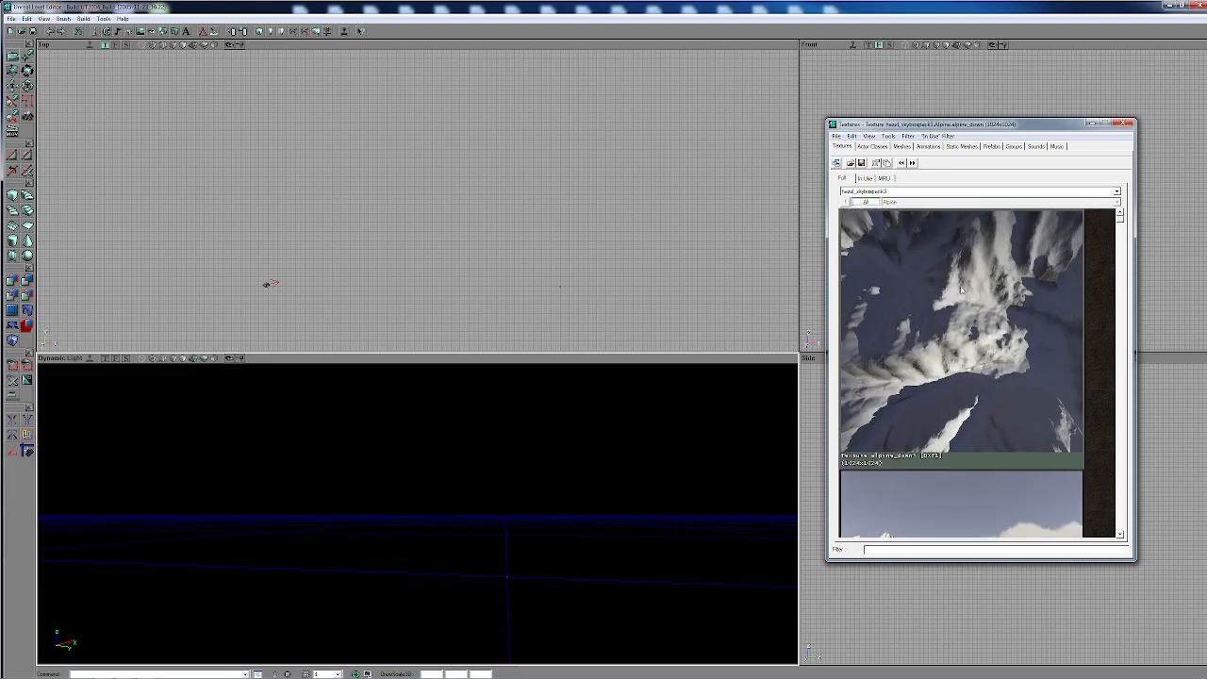
left_click(867, 203)
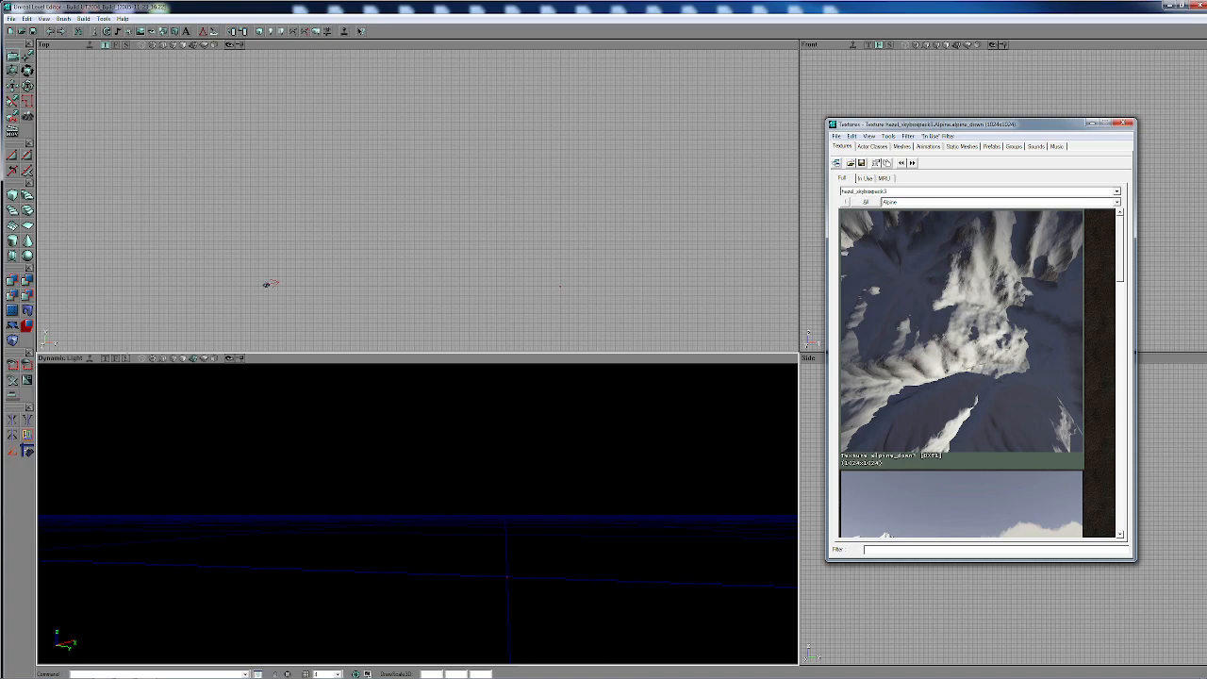
- Build a cube brush with height, width and breadth of 1024
right_click(14, 196)
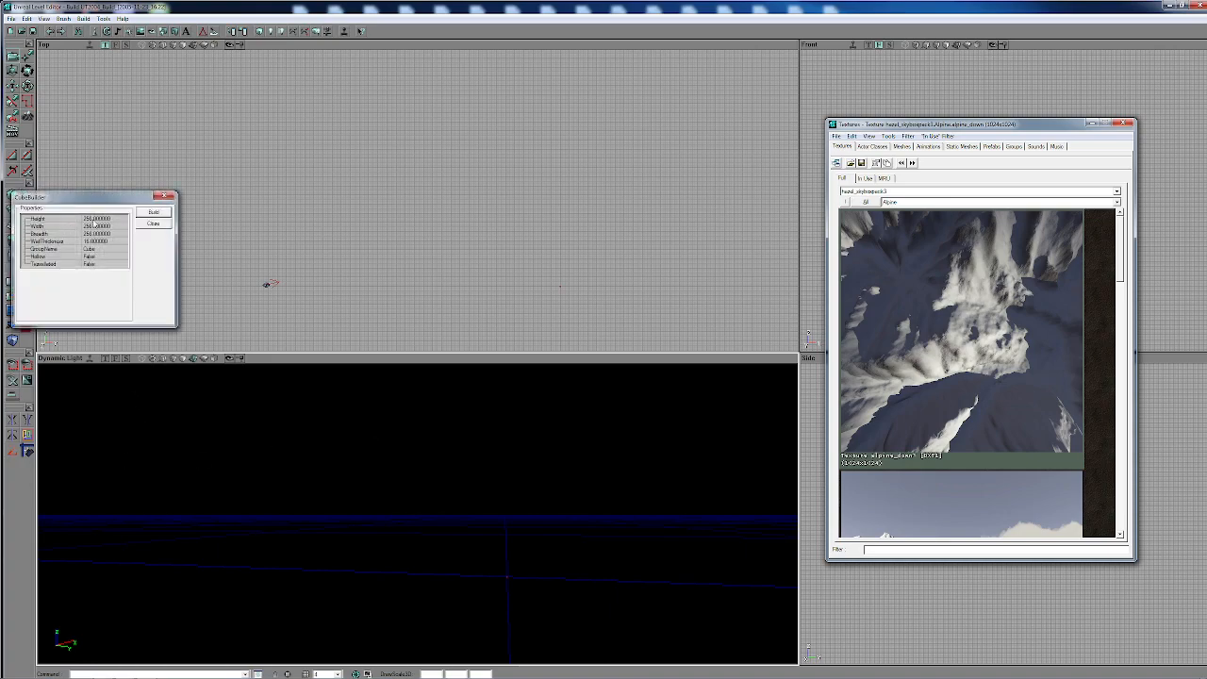
left_click(96, 221)
left_click_drag(83, 219, 92, 219)
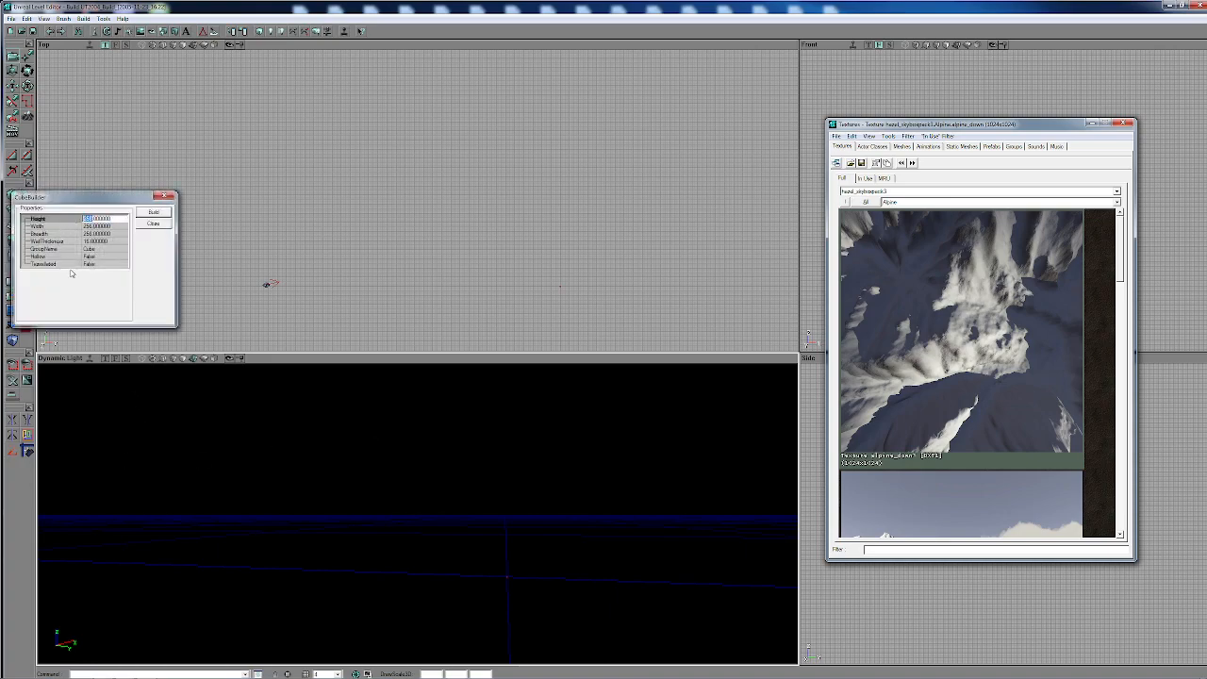
type("128")
left_click(93, 228)
left_click_drag(92, 226, 84, 226)
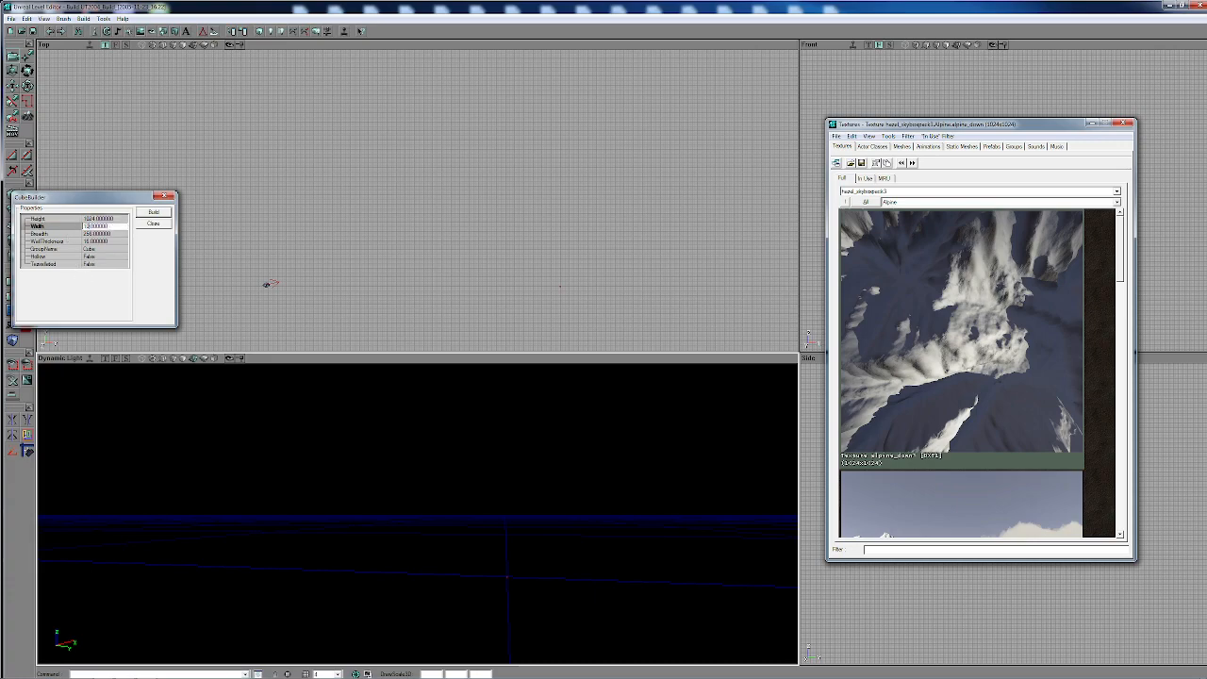
left_click(94, 234)
left_click_drag(94, 233, 84, 234)
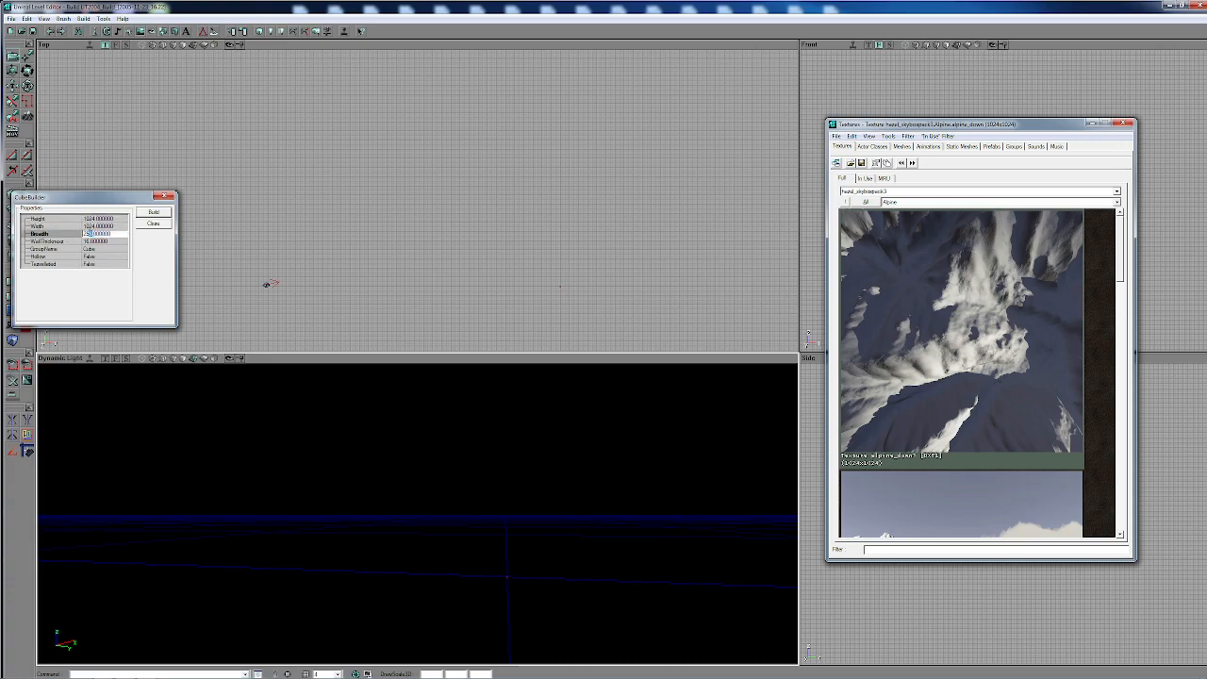
type("1024")
left_click(153, 212)
- Subtract the cube brush from the level to carve out a room
left_click_drag(604, 436, 604, 471)
mouse_move(605, 436)
right_mouse_down()
mouse_move(594, 462)
mouse_move(605, 436)
right_mouse_up()
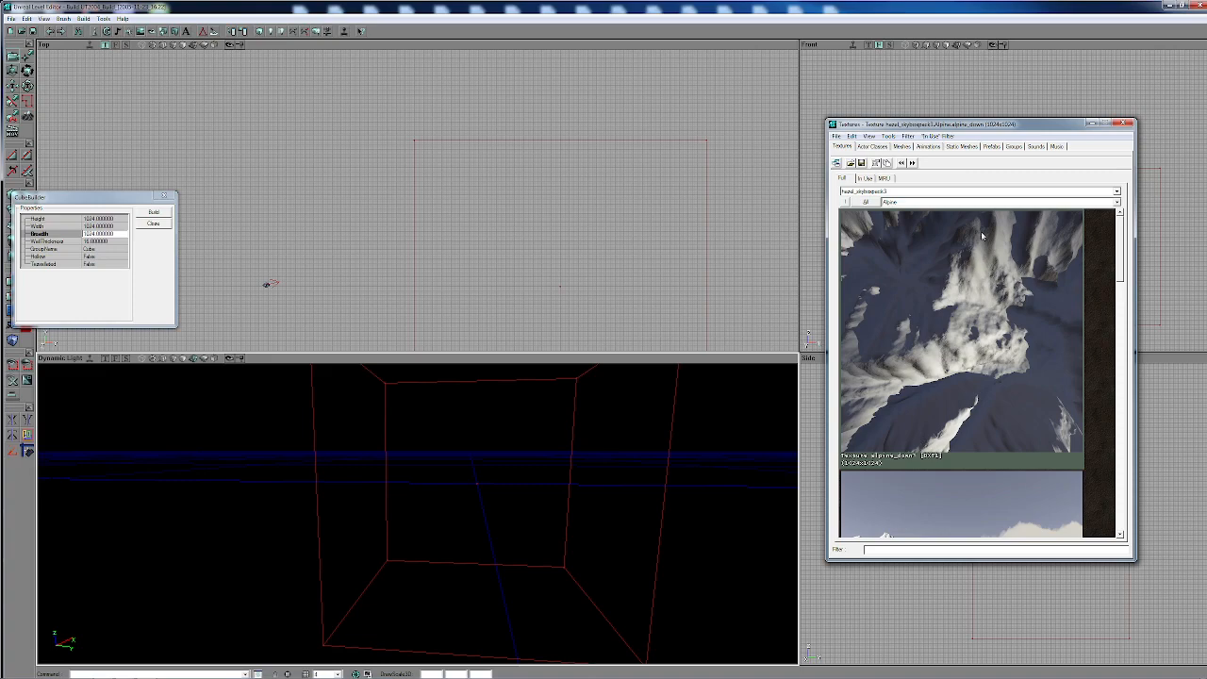
left_click_drag(87, 197, 152, 136)
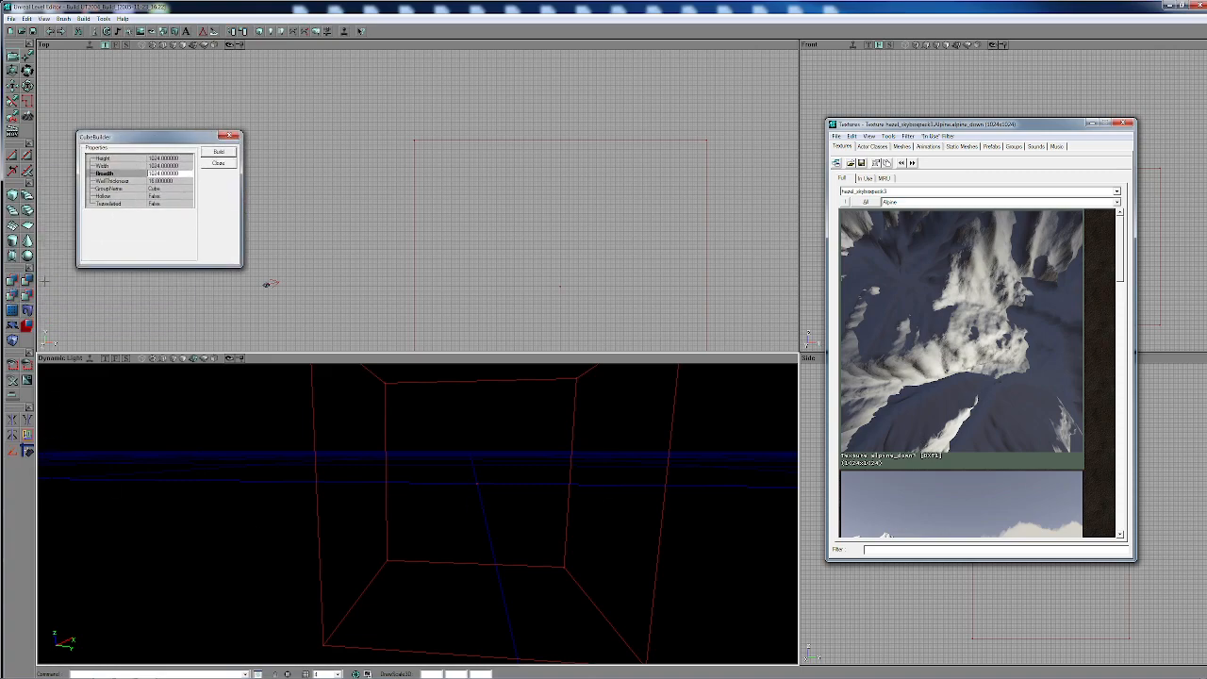
left_click(28, 282)
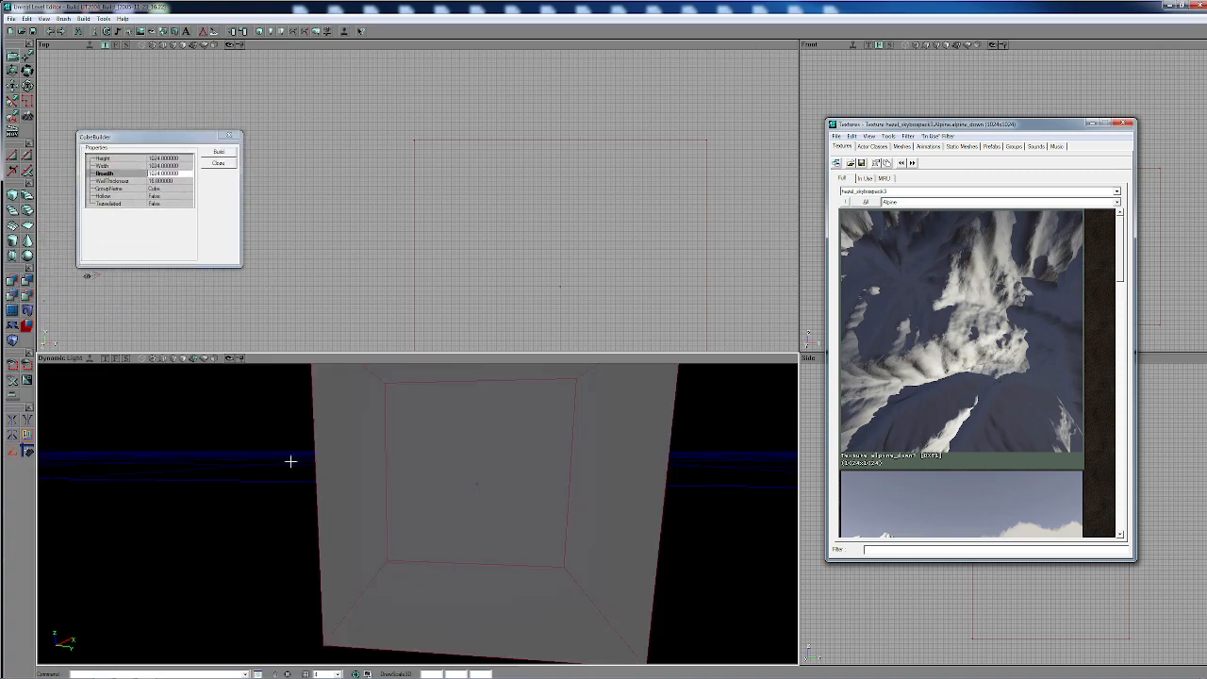
- Select the far wall surface inside the subtracted cube room
right_click_drag(291, 461, 285, 430)
left_click_drag(291, 461, 292, 415)
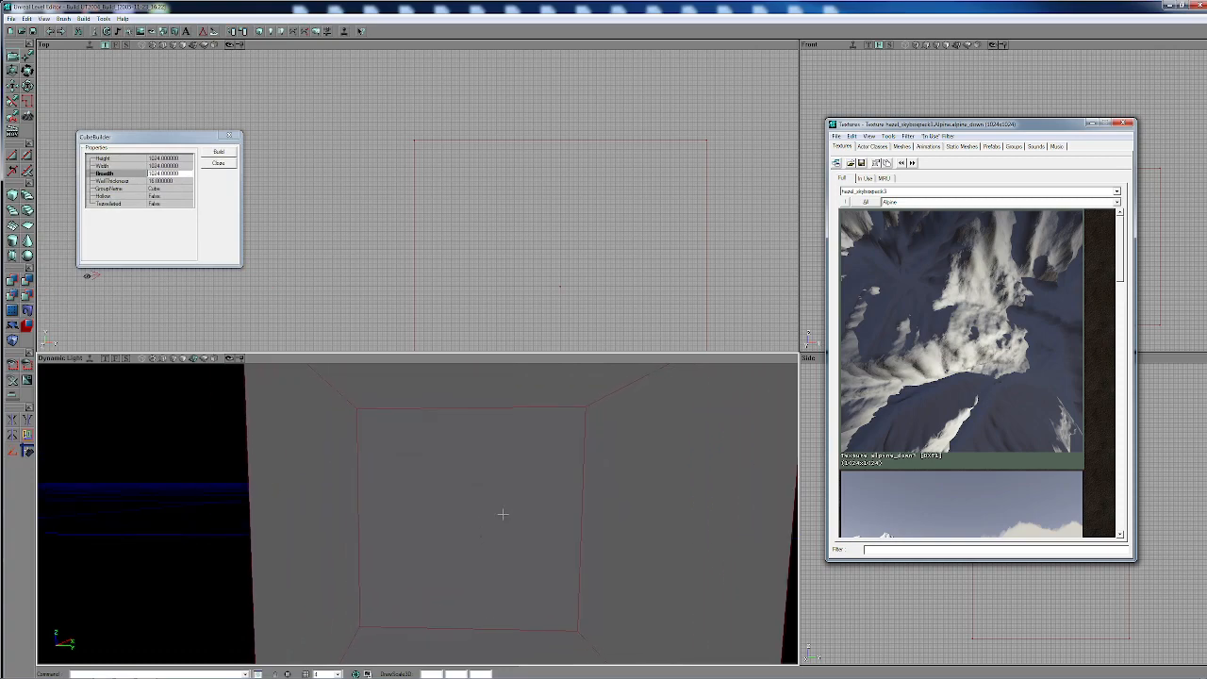
left_click(455, 492)
left_click_drag(454, 493, 450, 534)
left_click_drag(531, 556, 530, 559)
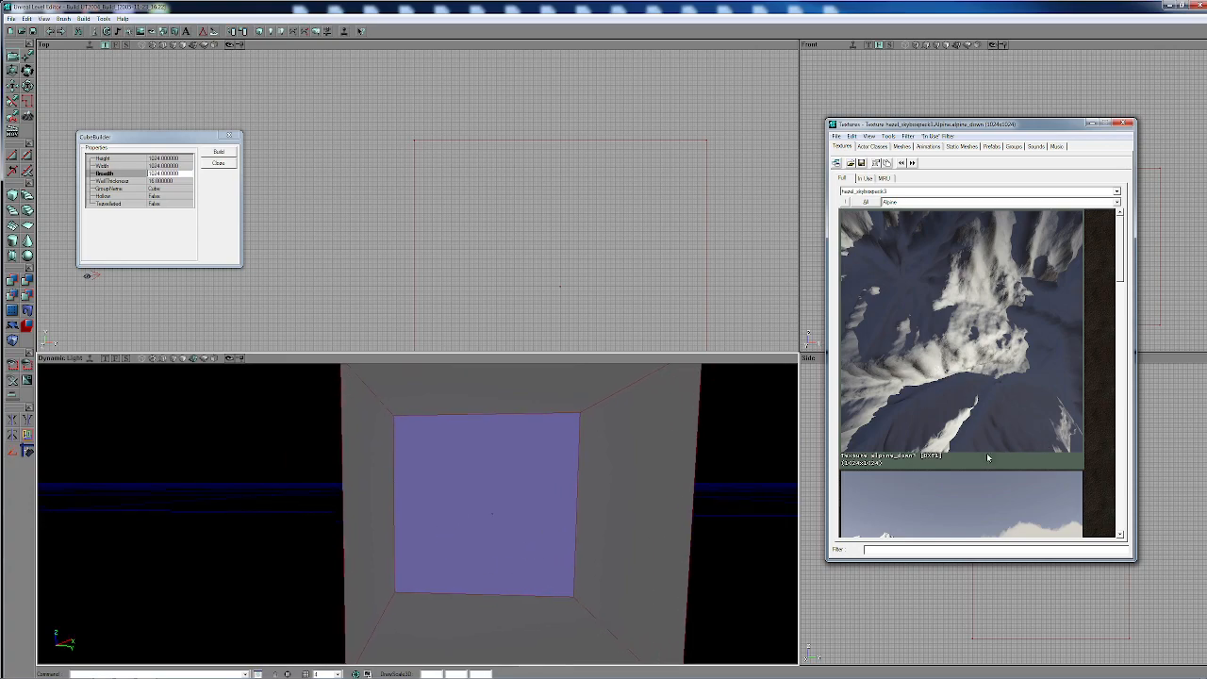
- Export the alpine_down texture as a DDS file named alpine_down.dds to the Gen5 folder
scroll(985, 412, "down", 1)
right_click(1015, 394)
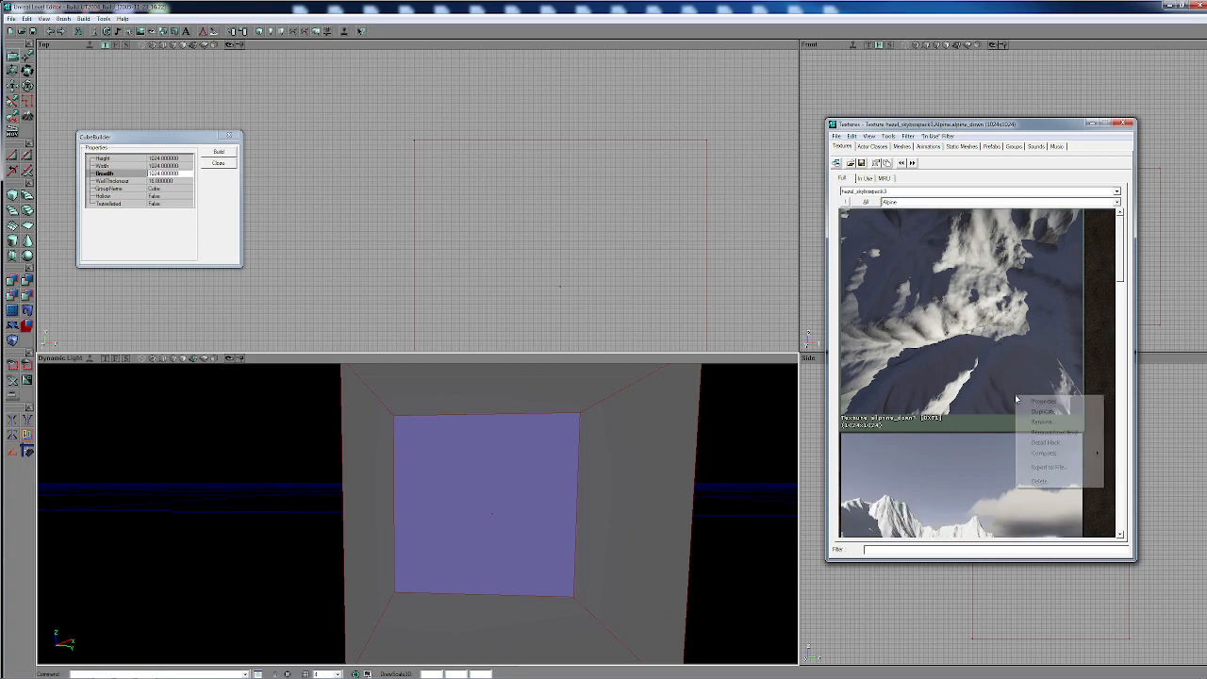
left_click(932, 400)
scroll(958, 400, "up", 1)
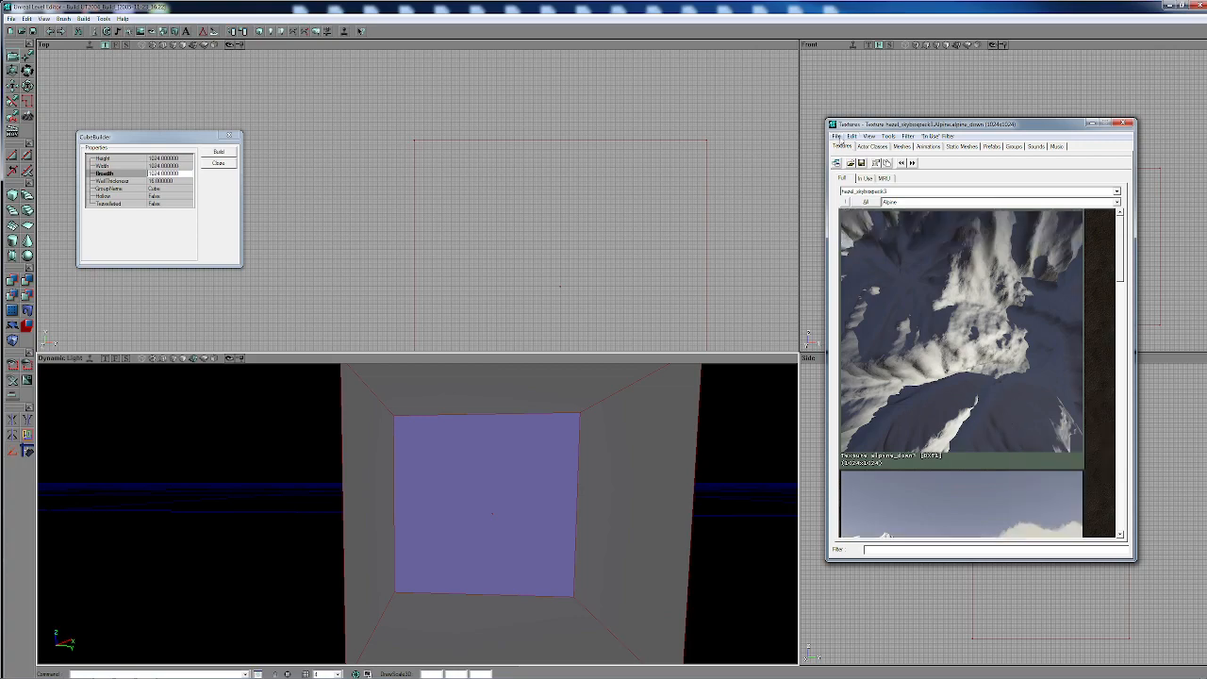
left_click(835, 135)
left_click(858, 195)
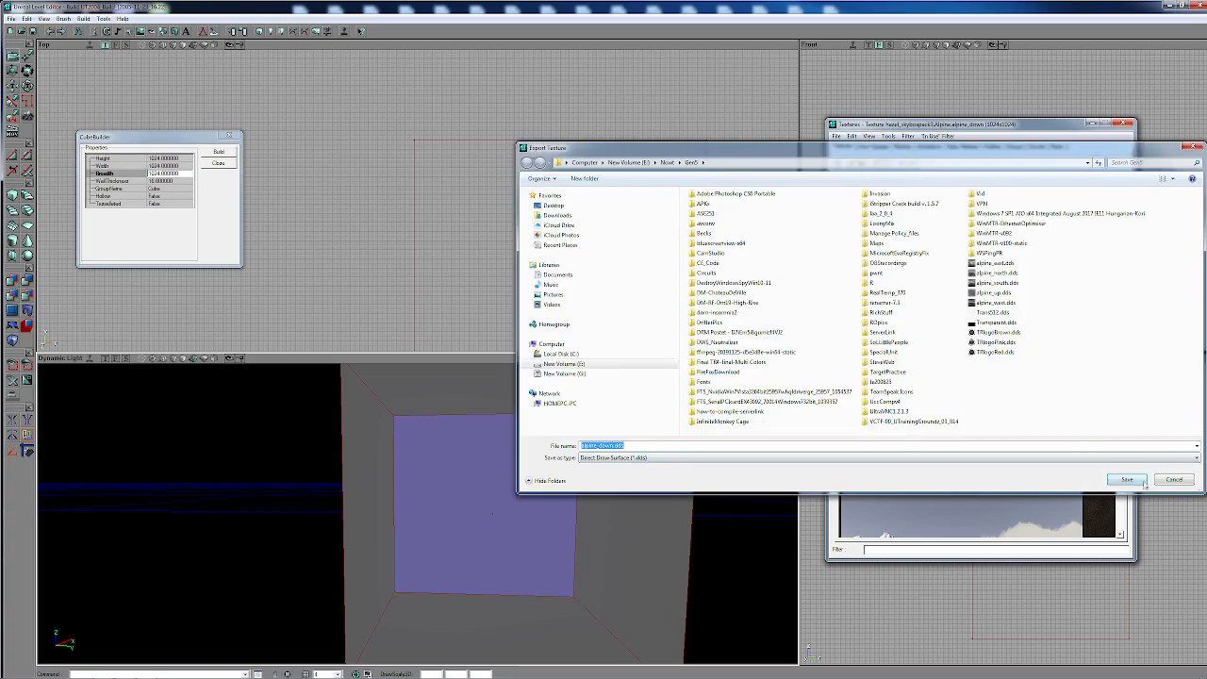
left_click(1143, 483)
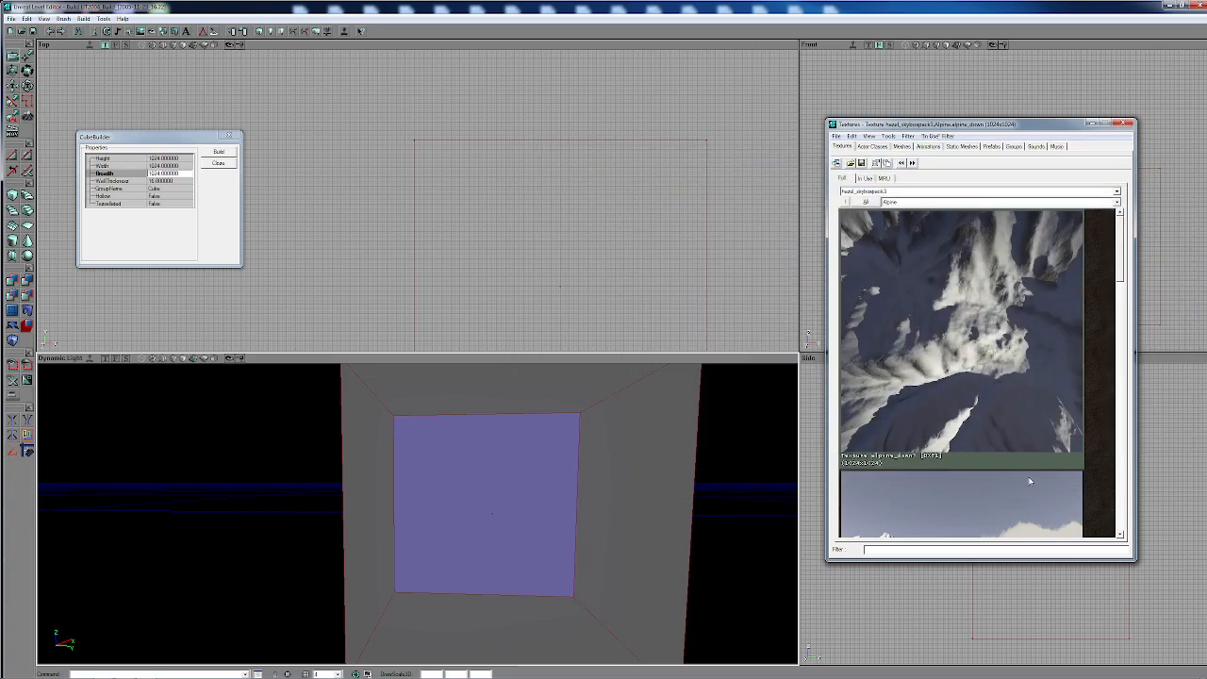
left_click(979, 497)
left_click(1003, 441)
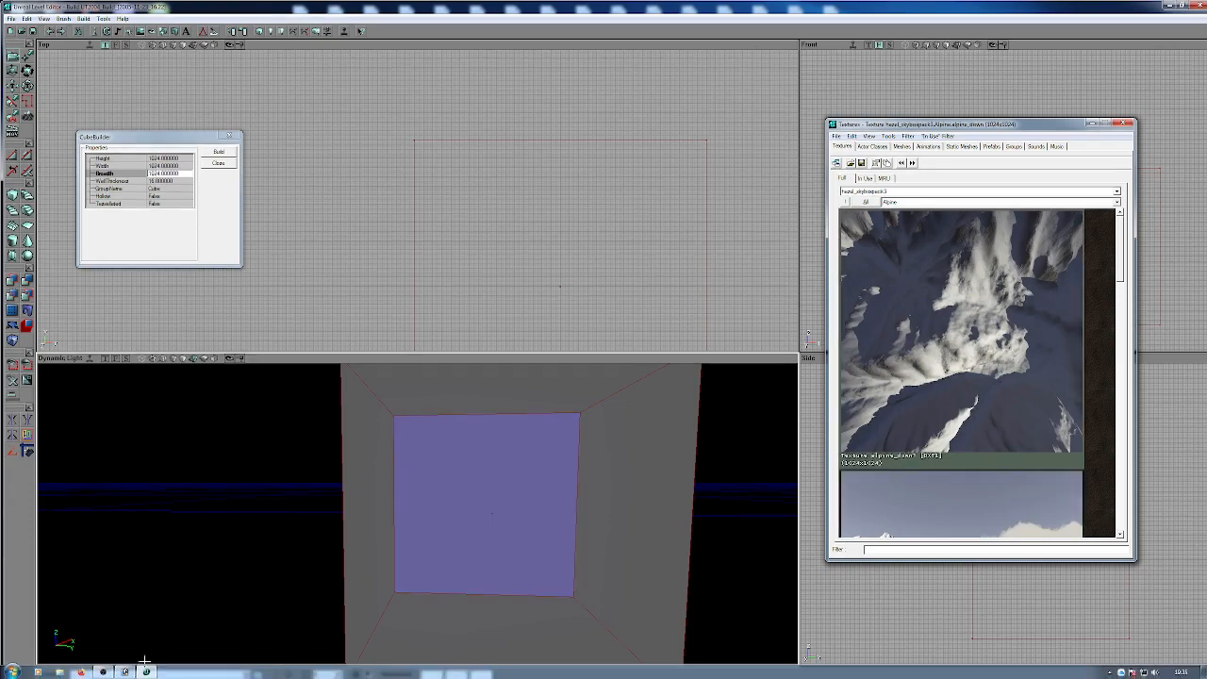
- Switch to Photoshop and open the alpine east, north, south, up, west and down DDS files using default sizes
left_click(125, 671)
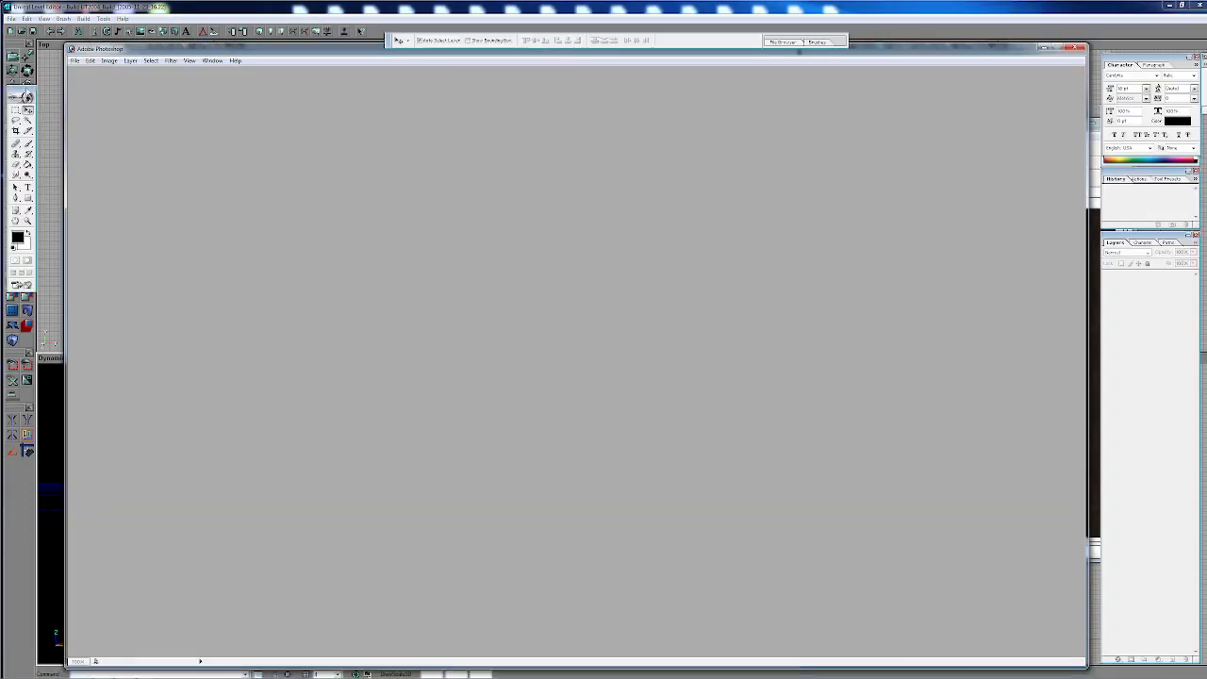
left_click(75, 61)
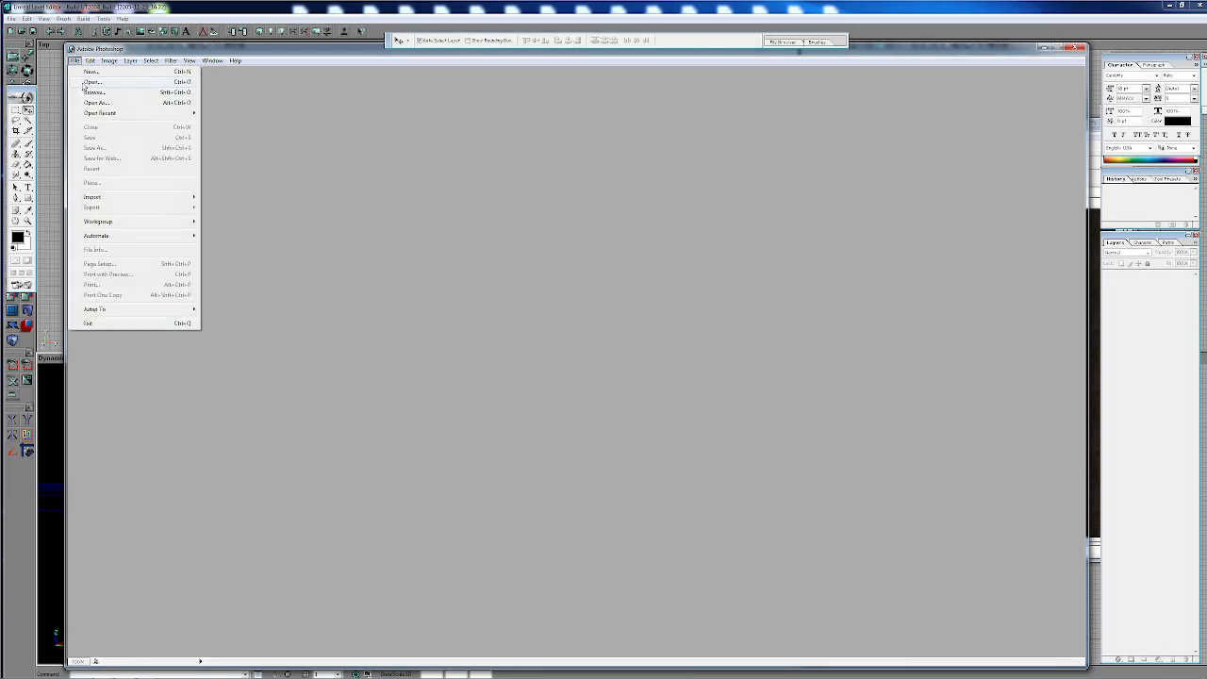
left_click(91, 82)
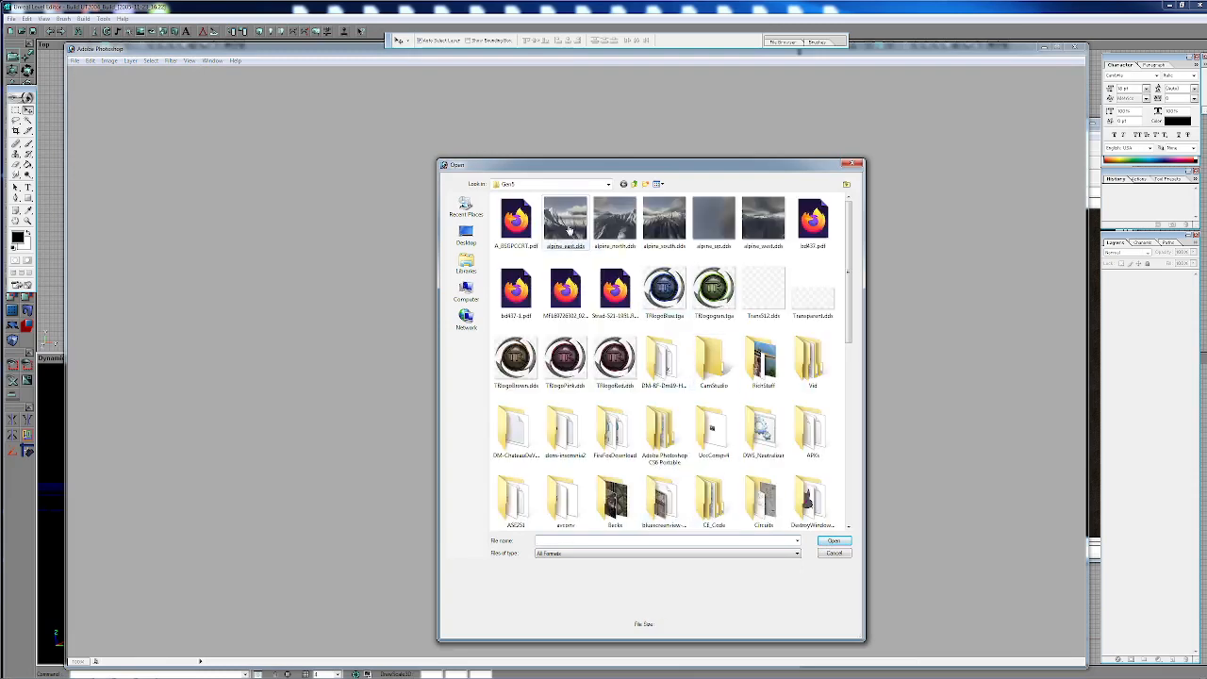
left_click(566, 231)
left_click(762, 226, "shift")
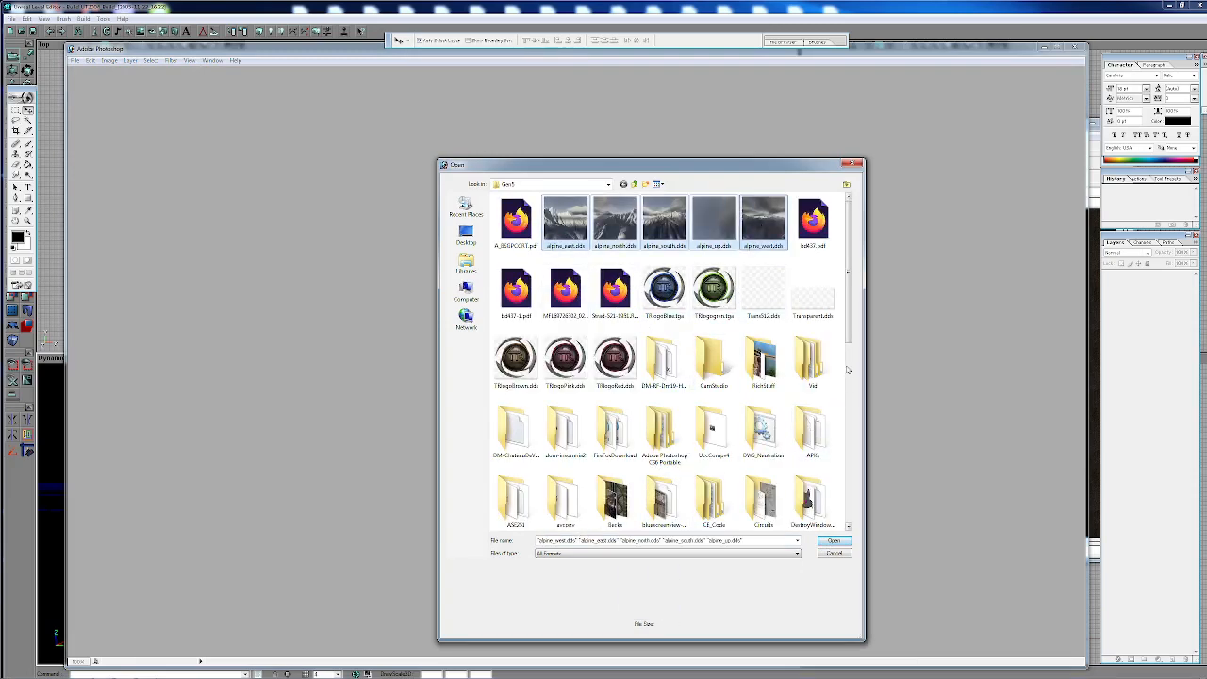
scroll(848, 336, "down", 10)
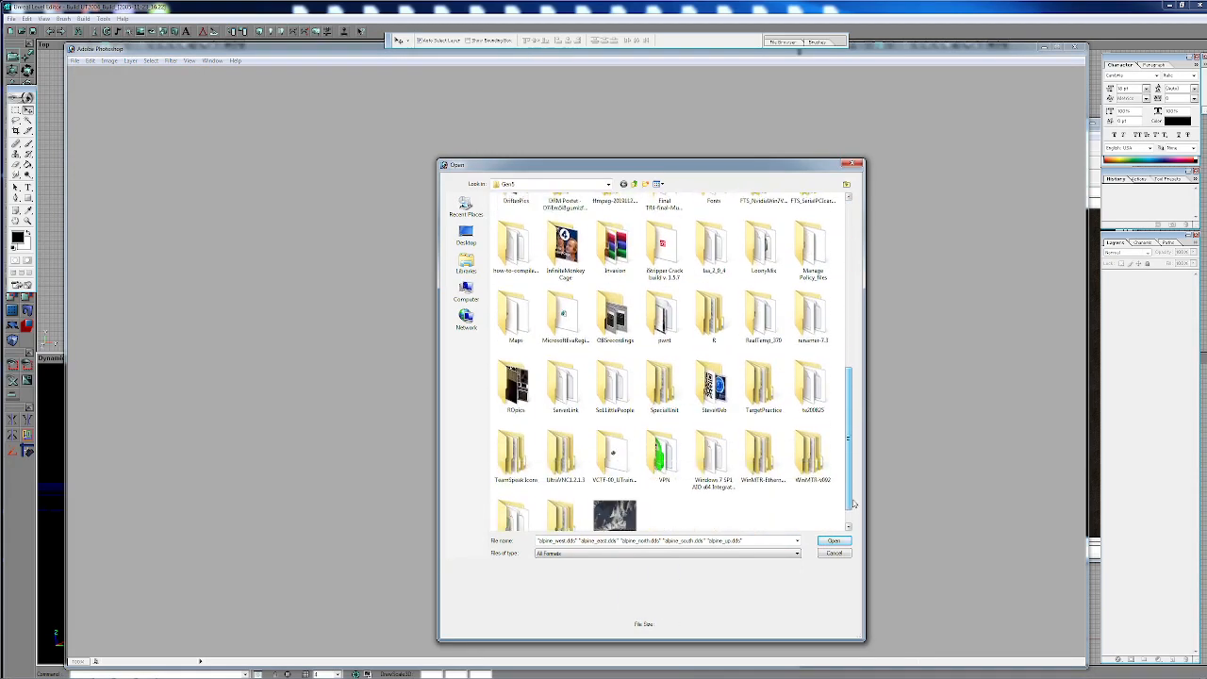
left_click(615, 497, "ctrl")
left_click(834, 541)
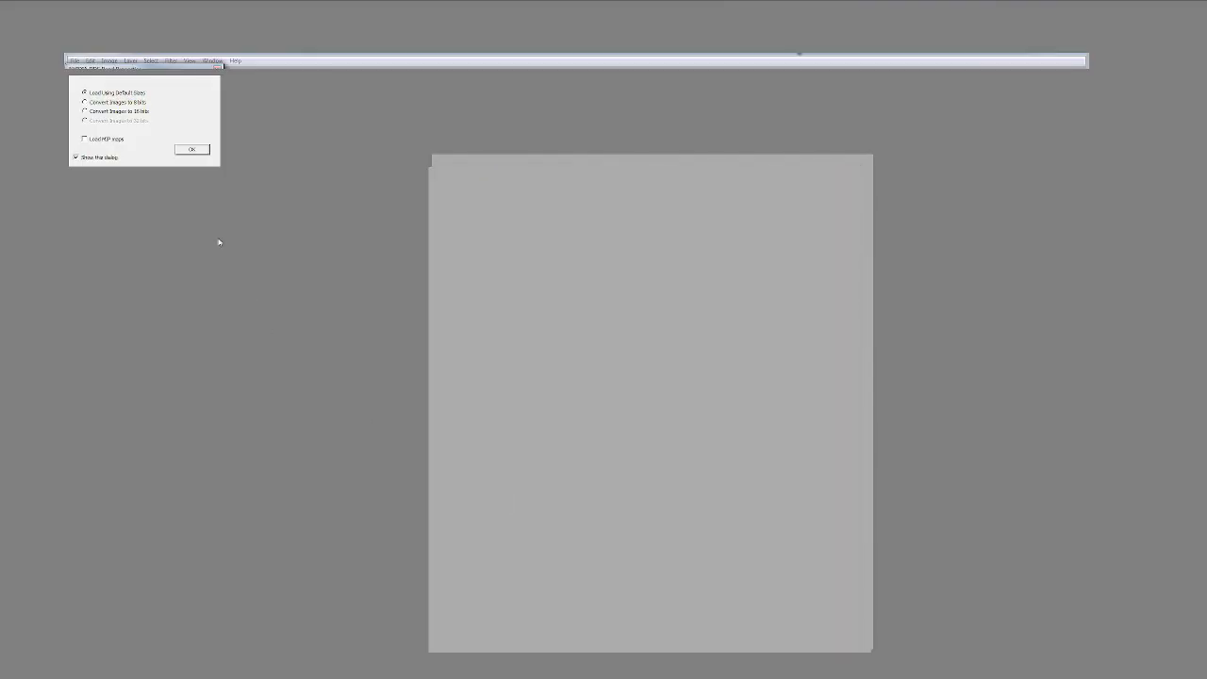
left_click(196, 149)
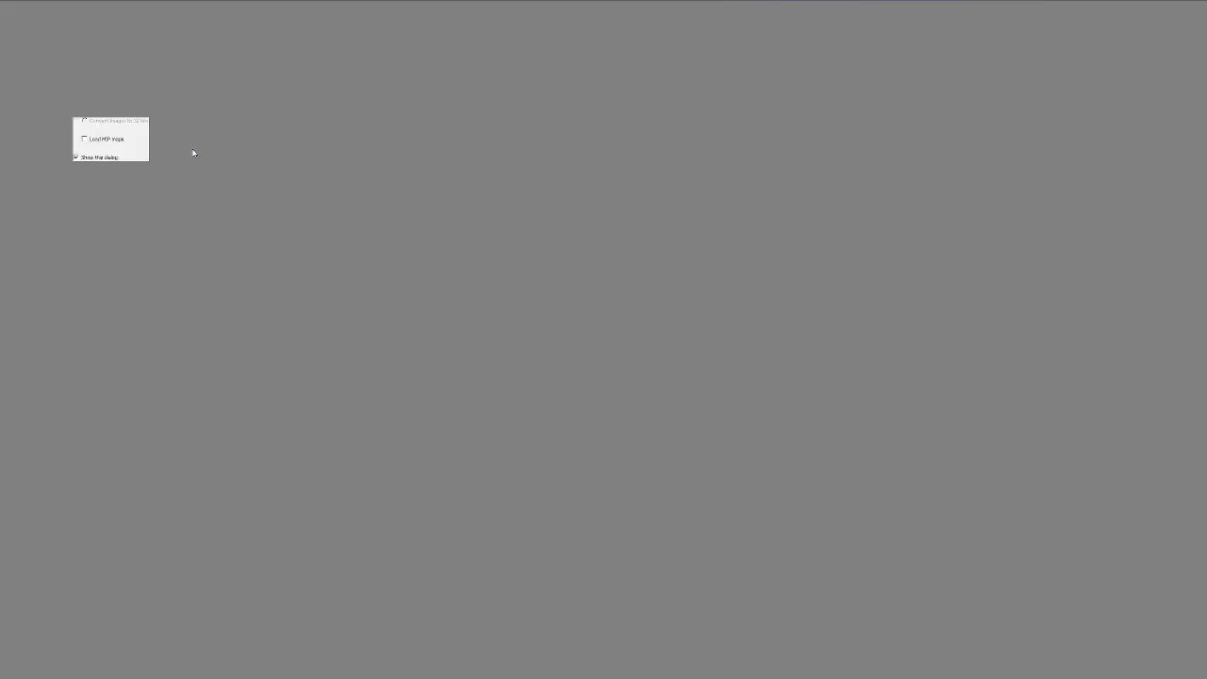
left_click(193, 150)
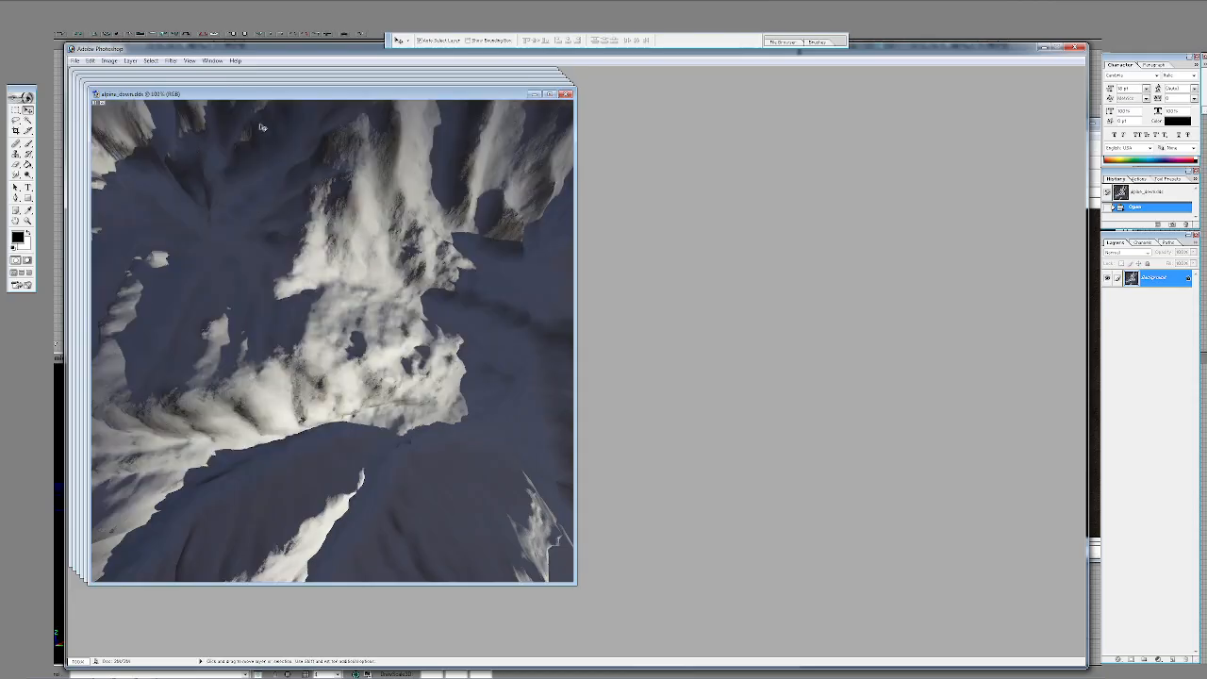
- Convert the alpine_down image to 16 Bits/Channel and back to 8 Bits/Channel
left_click(110, 61)
mouse_move(119, 72)
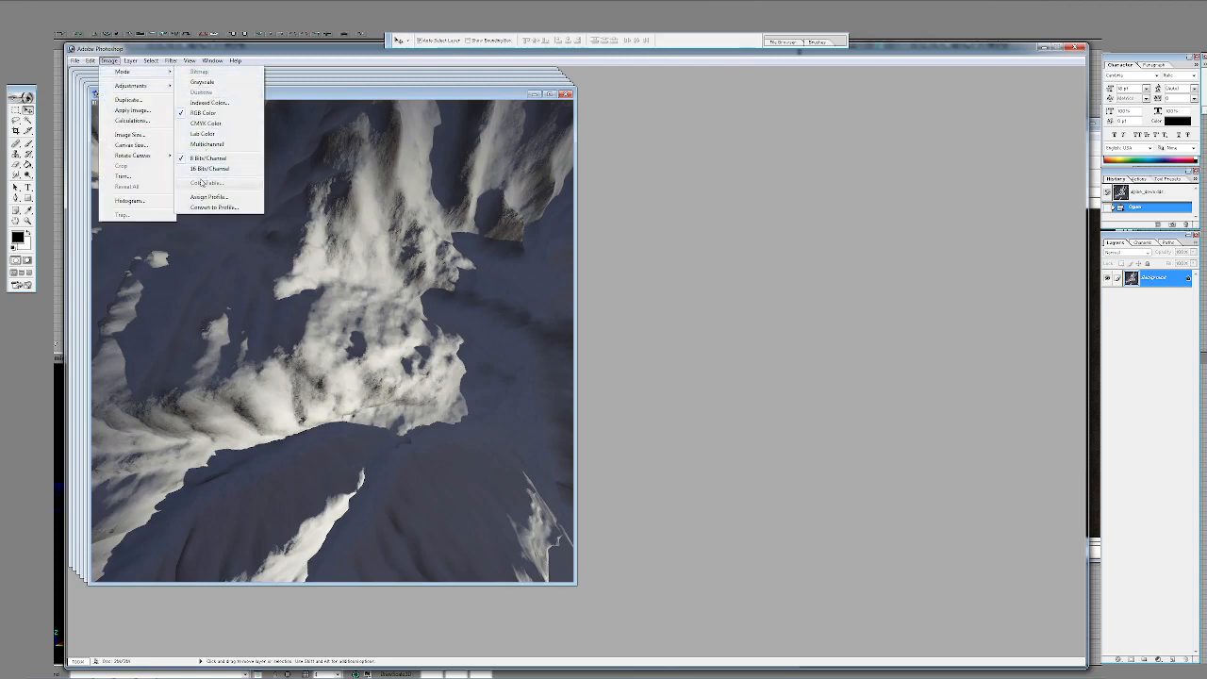
mouse_move(81, 66)
left_click(207, 168)
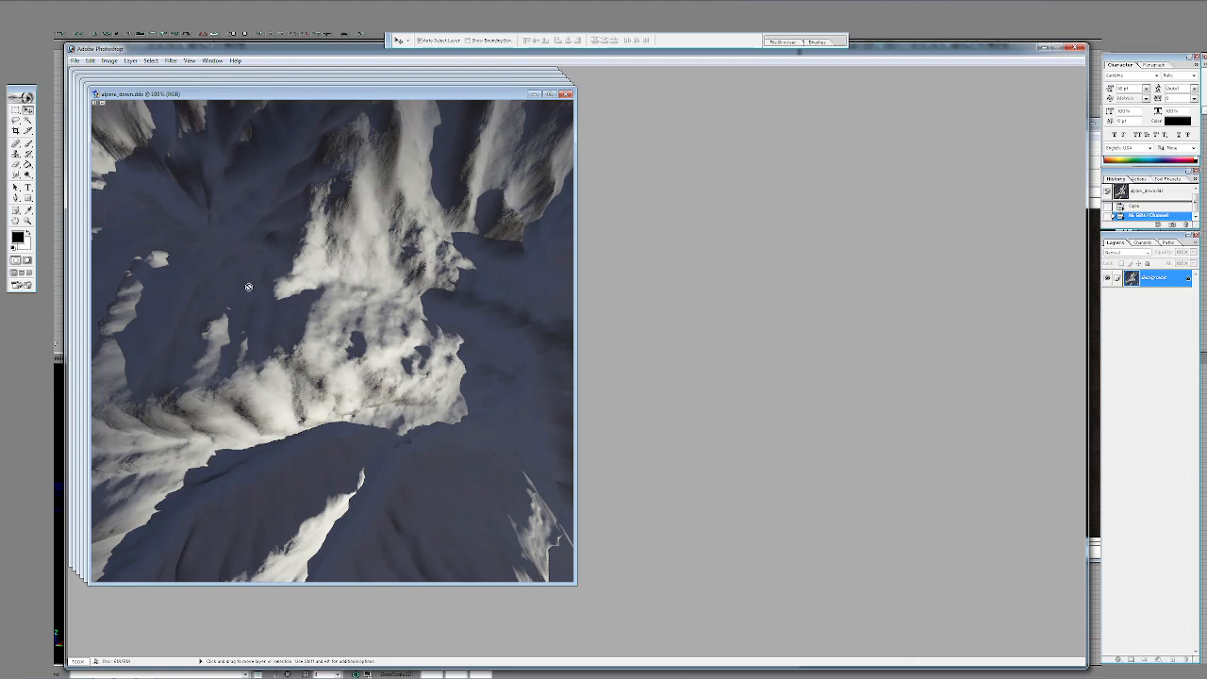
left_click(108, 60)
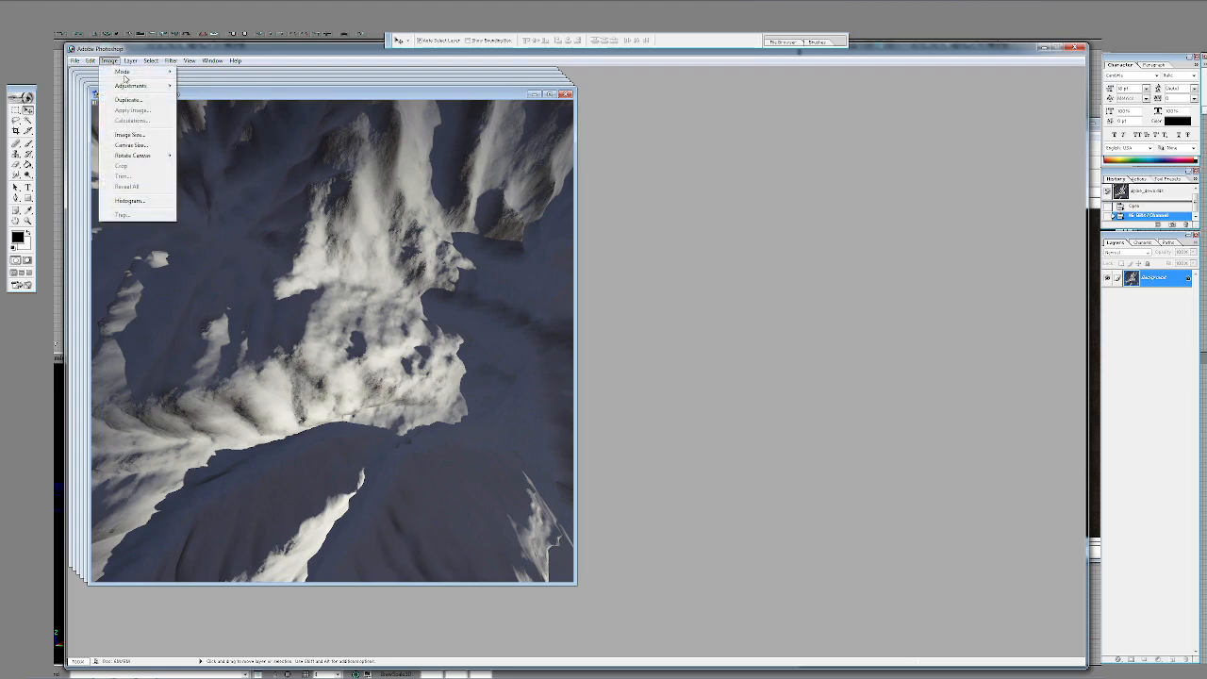
mouse_move(123, 72)
left_click(185, 158)
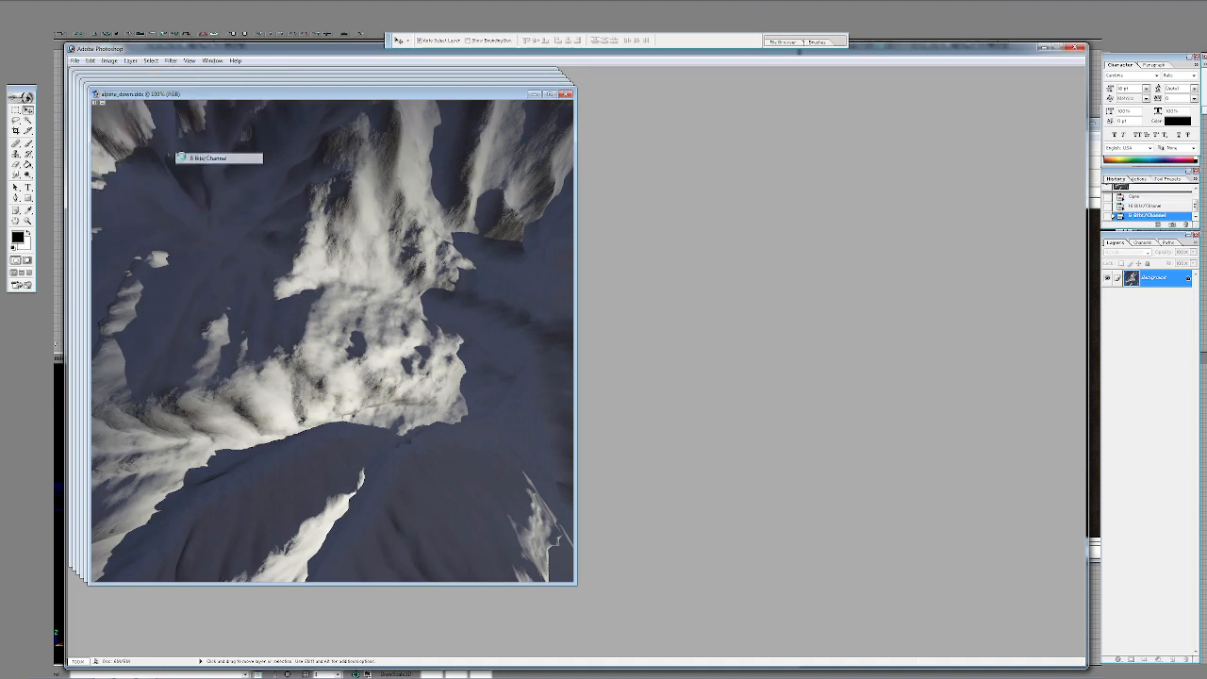
- Save the alpine_down image as a DXT1 RGB DDS without alpha and with generated MIP maps, and close it
left_click(75, 60)
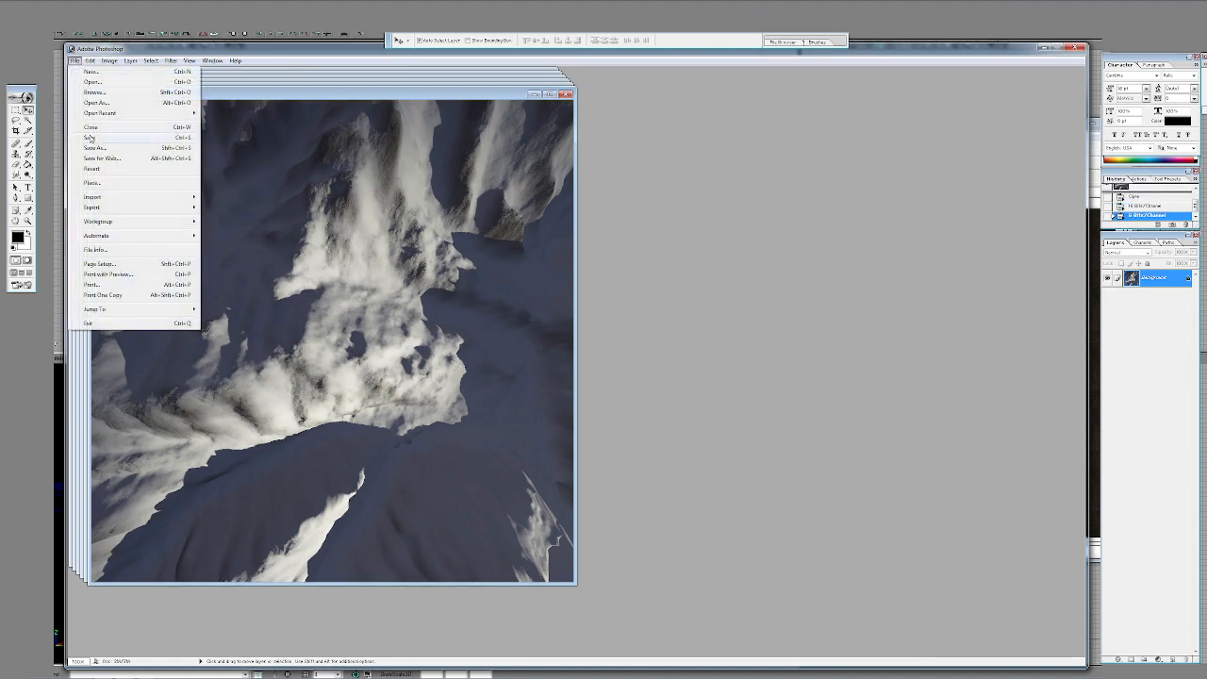
left_click(91, 138)
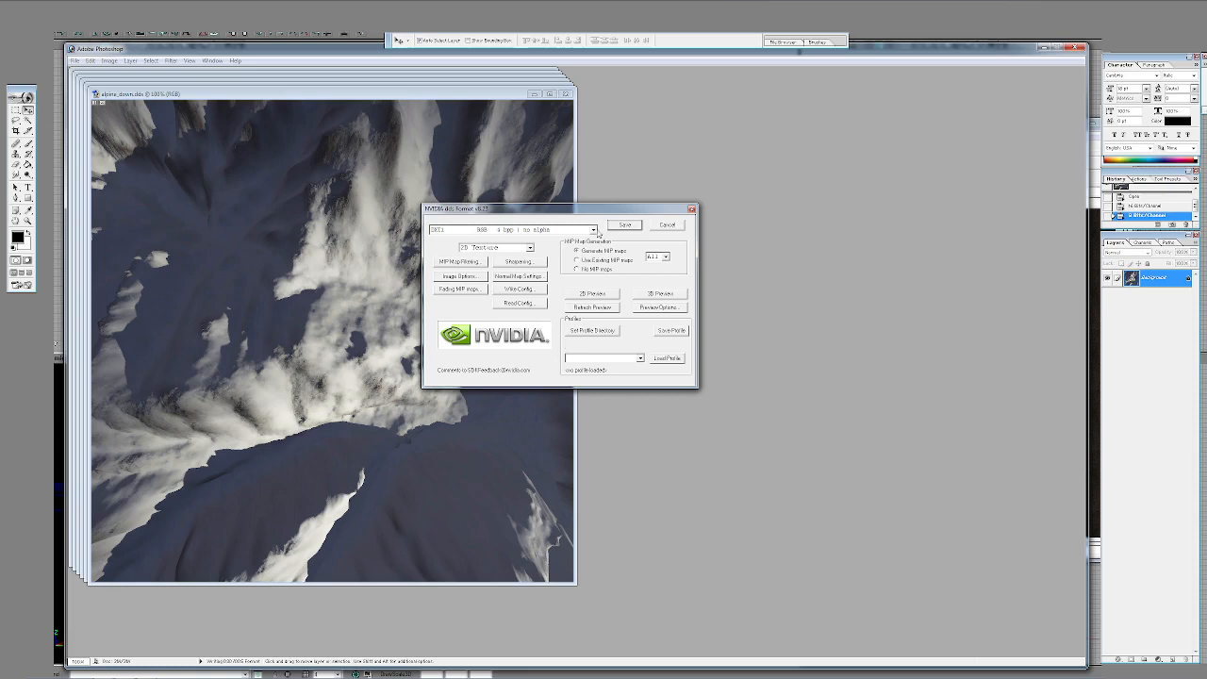
left_click(593, 229)
left_click(593, 230)
left_click(624, 225)
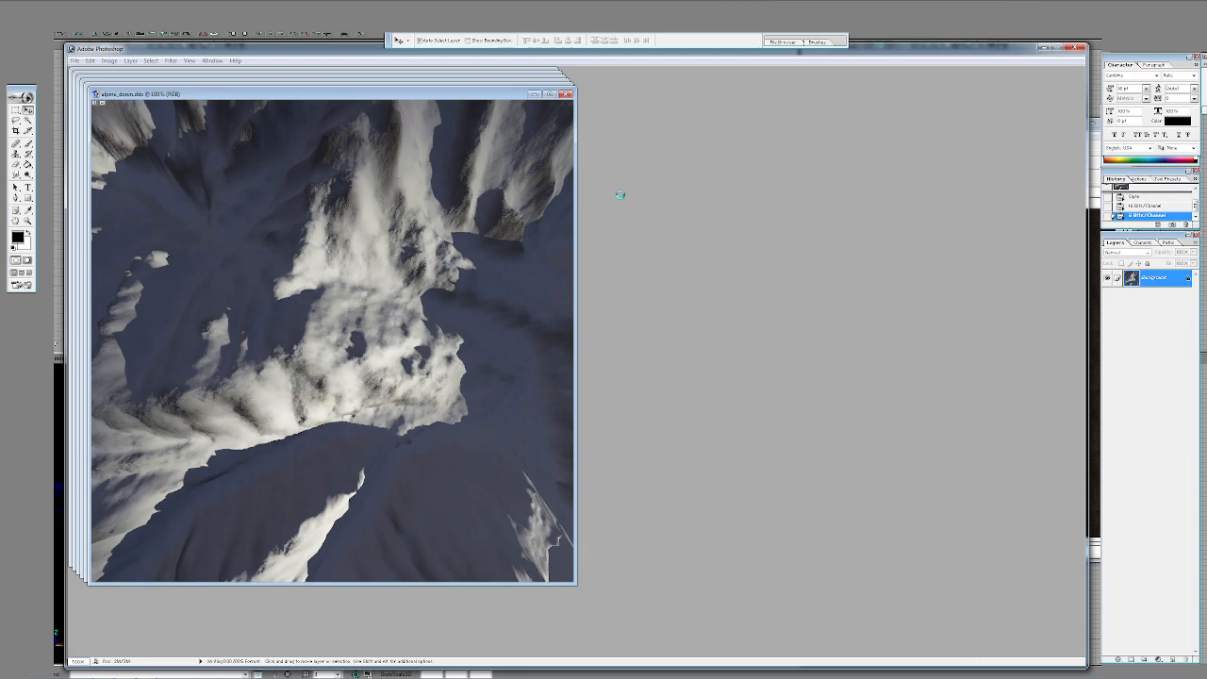
left_click(564, 93)
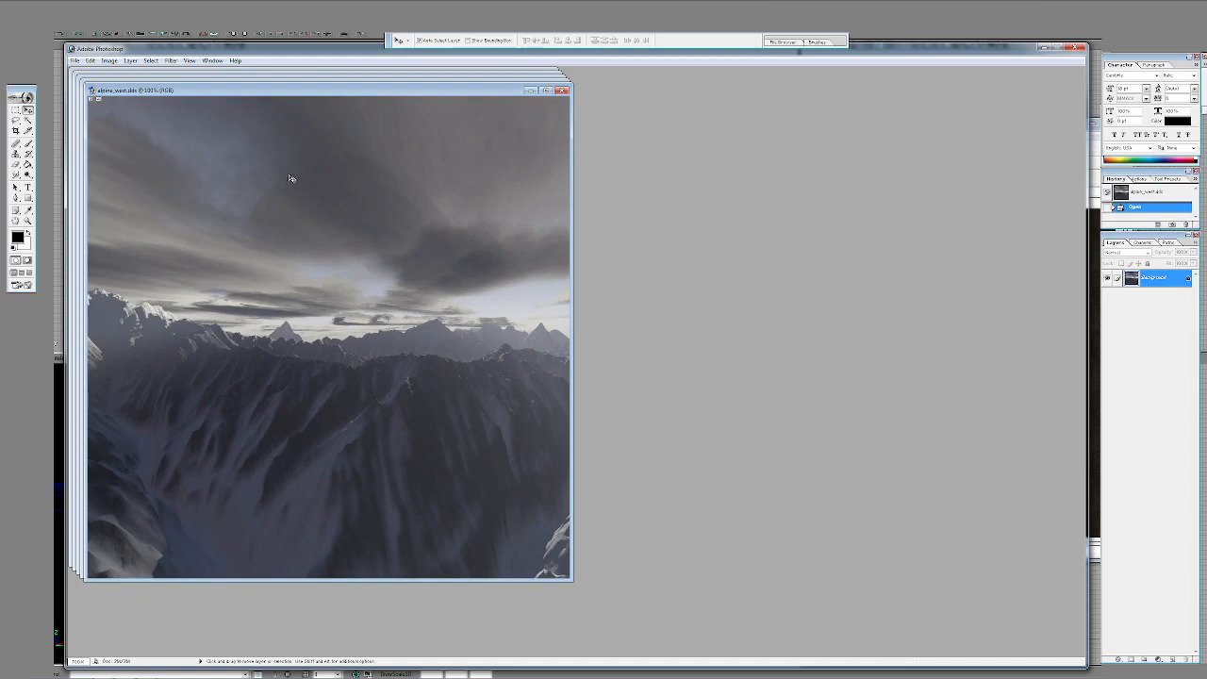
- Switch to the Unreal editor and choose the alpine down, east, north, south, up and west DDS files for texture import
left_click(440, 9)
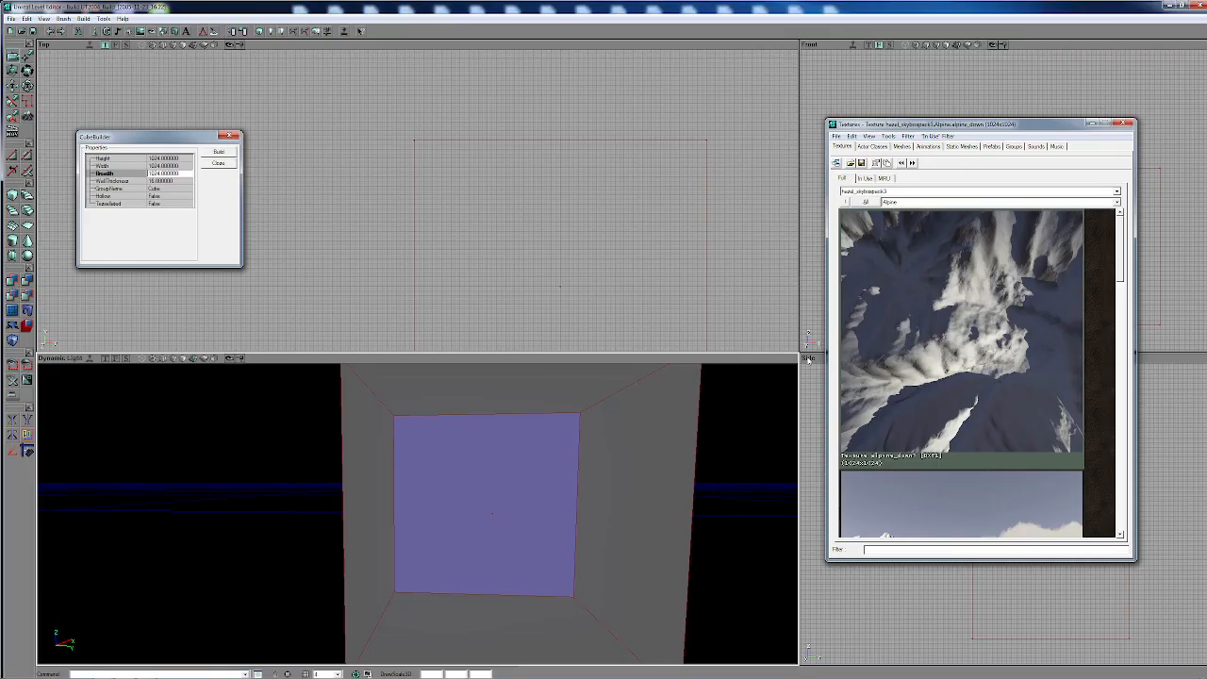
left_click(836, 136)
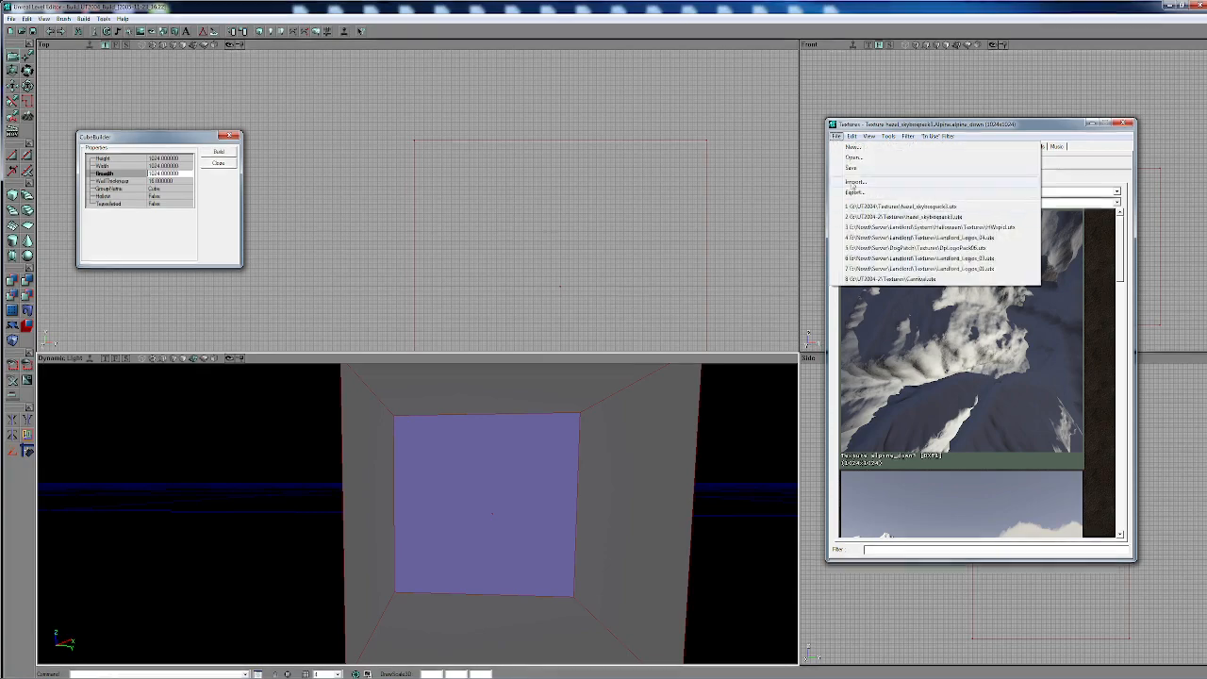
left_click(858, 183)
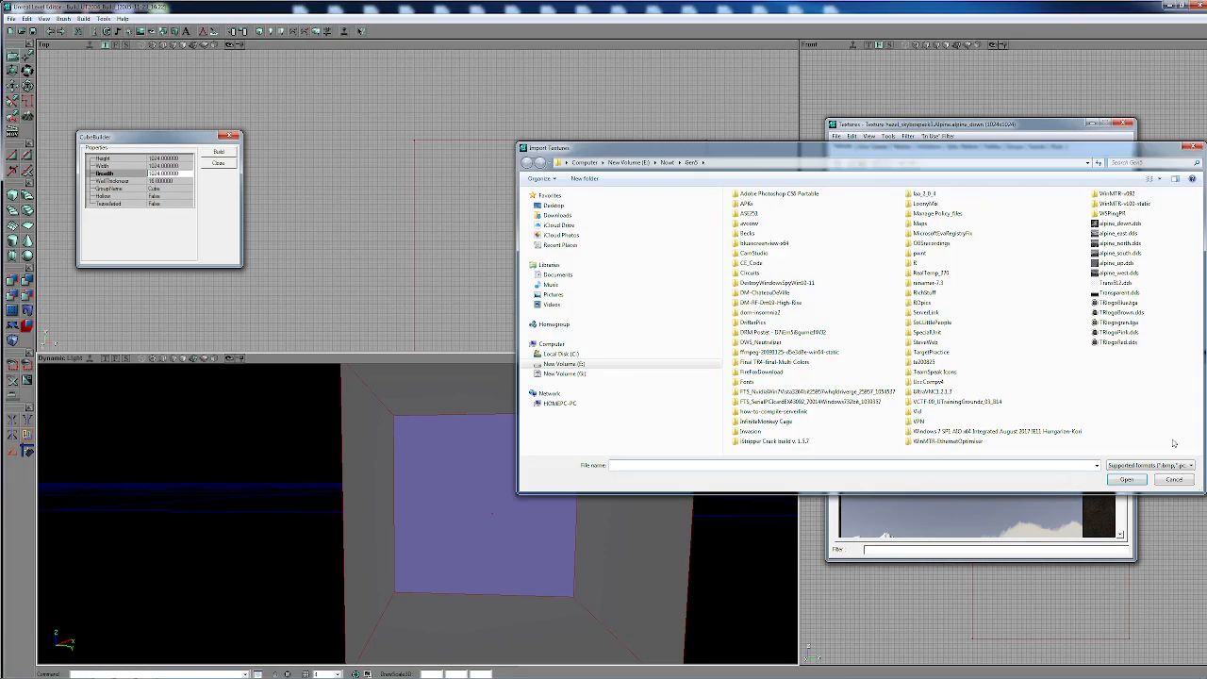
left_click(1140, 225)
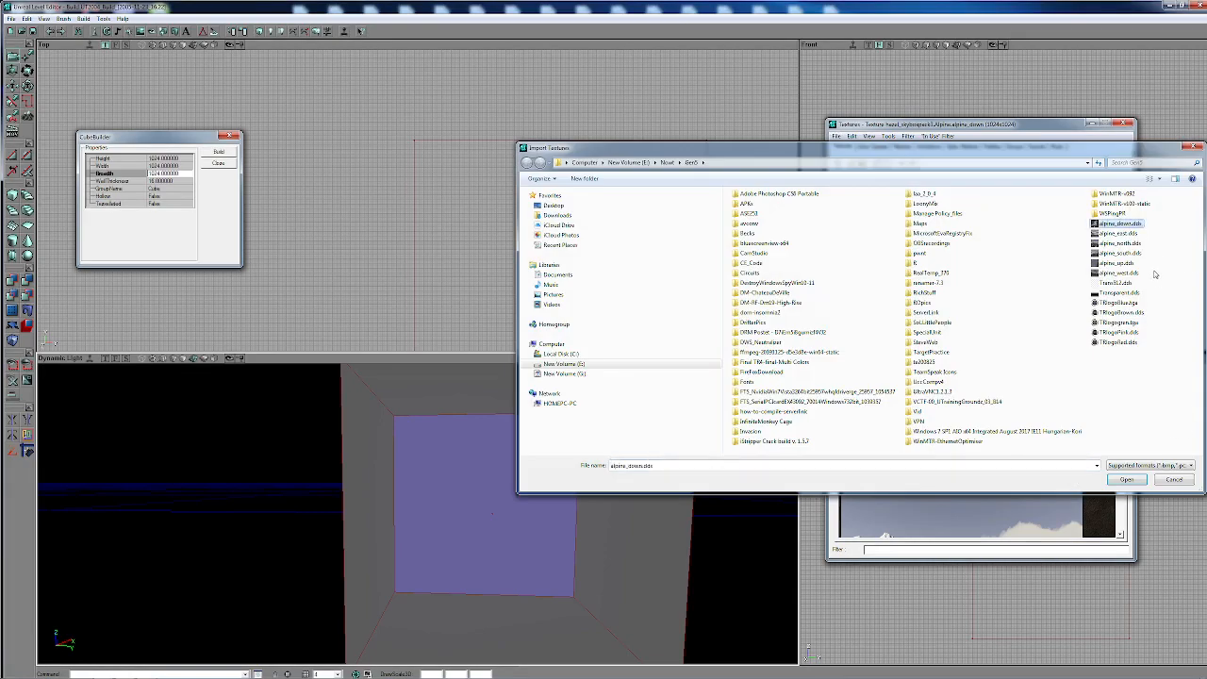
left_click(1120, 272, "shift")
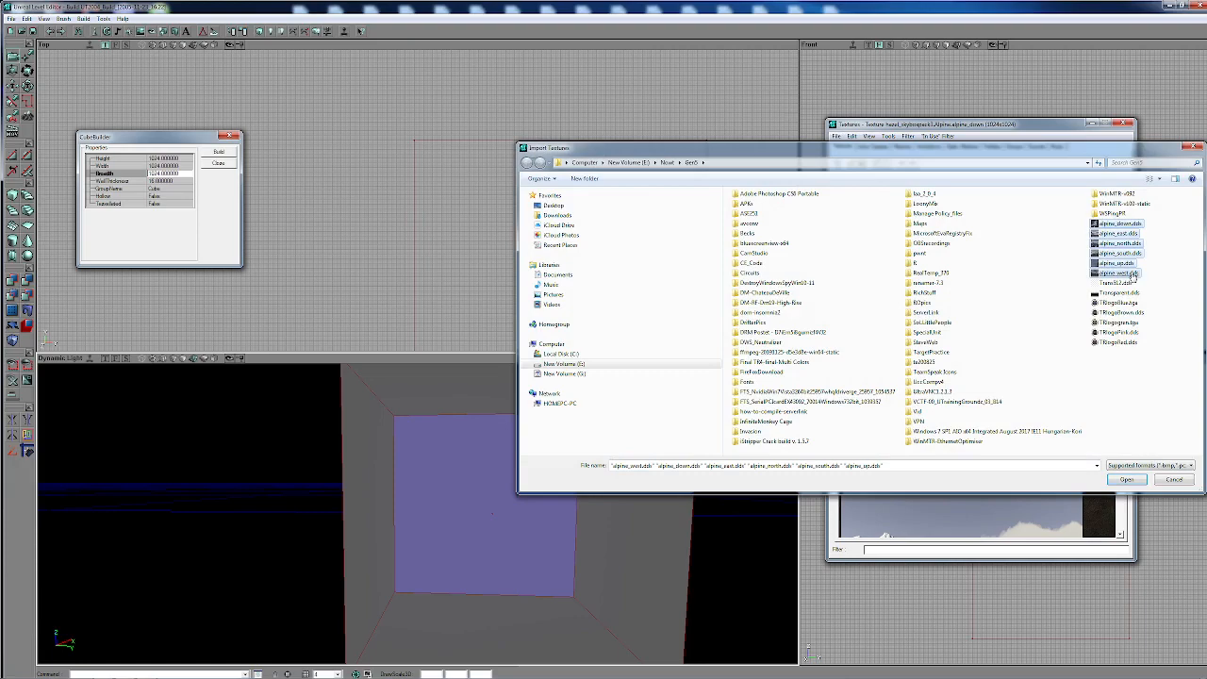
left_click(1126, 480)
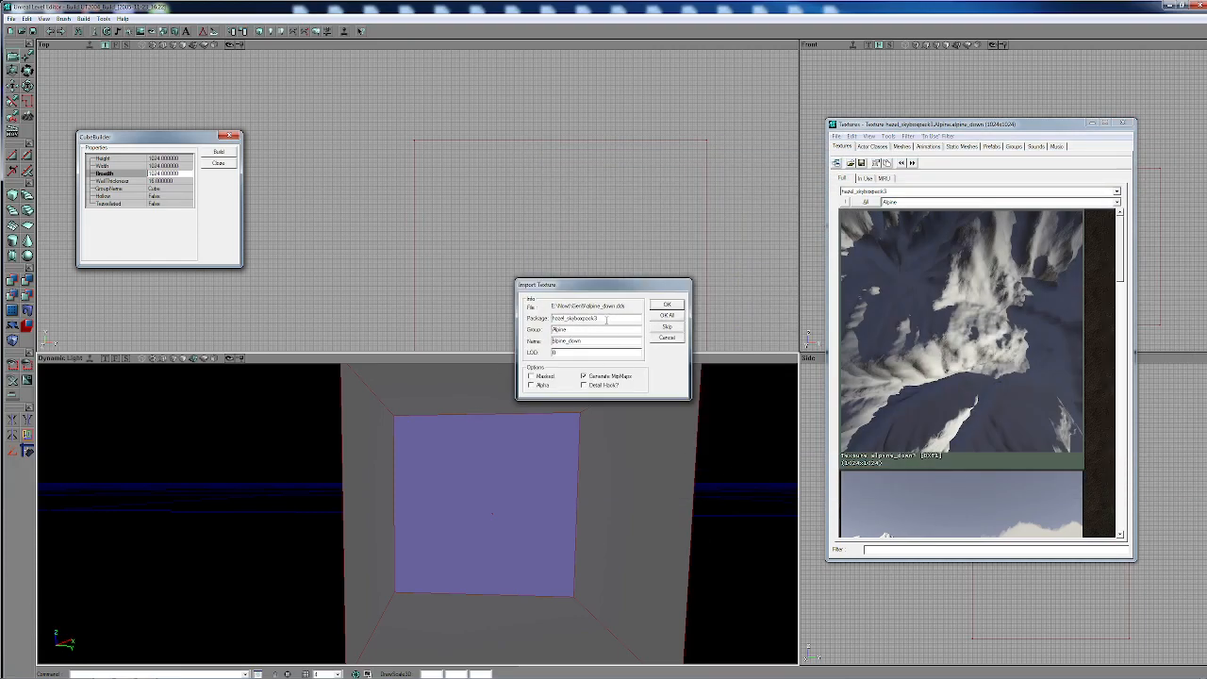
- Set the import package to myLevel with the group Alpine and import all the chosen textures
double_click(607, 318)
type("n")
left_click_drag(574, 329, 542, 329)
left_click(671, 316)
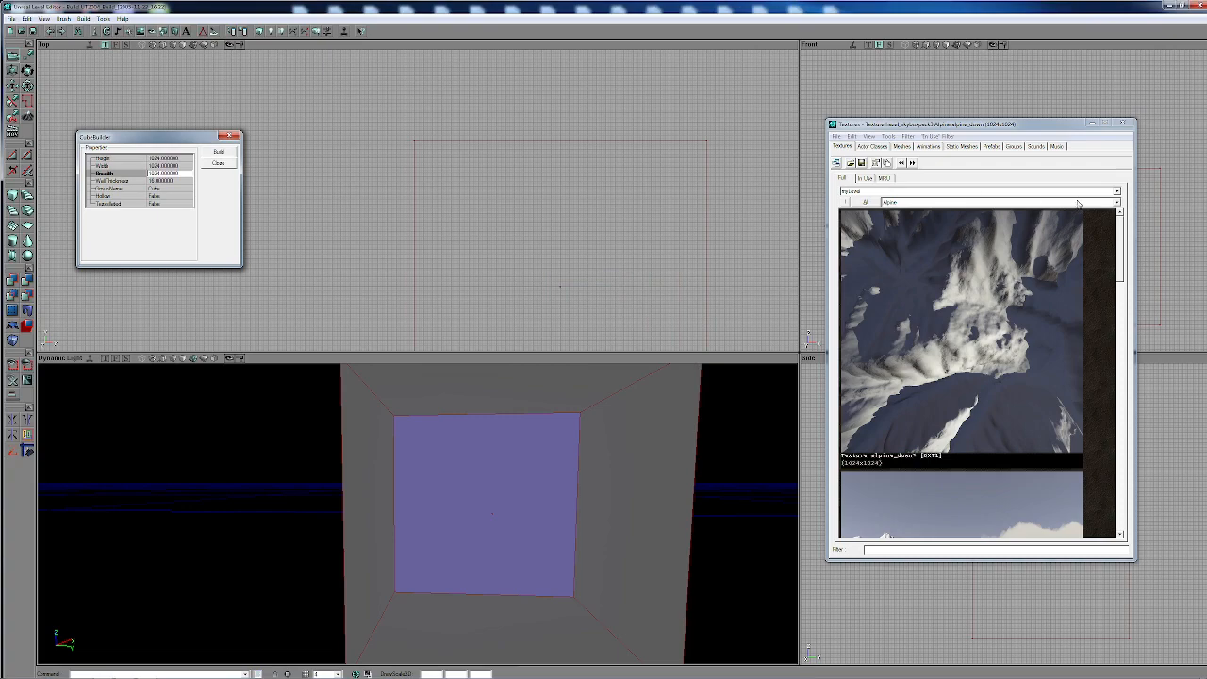
- Try the alpine_down, alpine_east and alpine_north textures on the selected far wall of the cube room
left_click(988, 325)
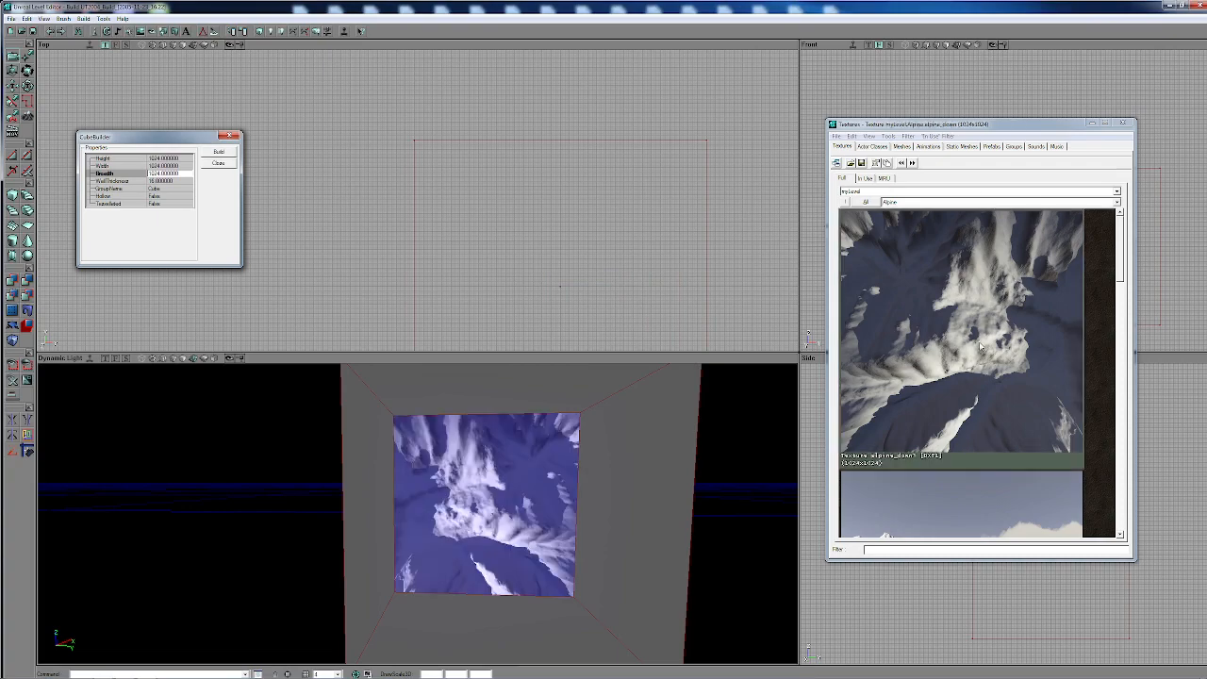
scroll(980, 347, "down", 3)
left_click(981, 348)
scroll(981, 349, "up", 3)
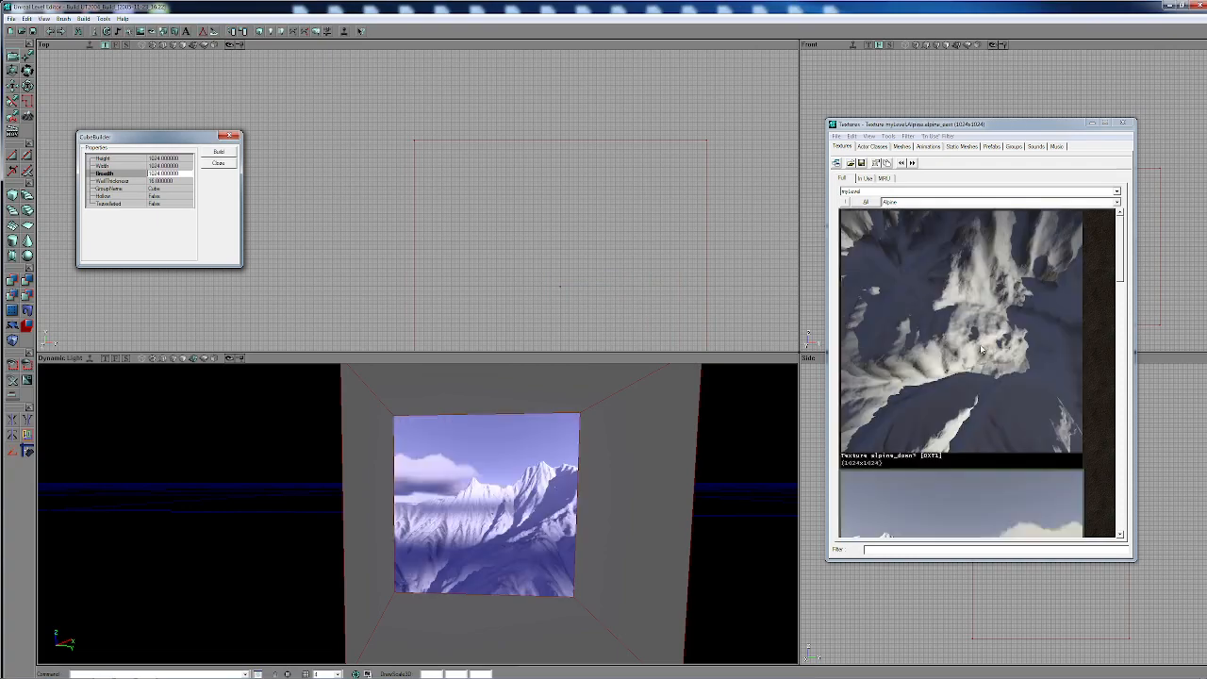
left_click(971, 327)
scroll(976, 325, "down", 6)
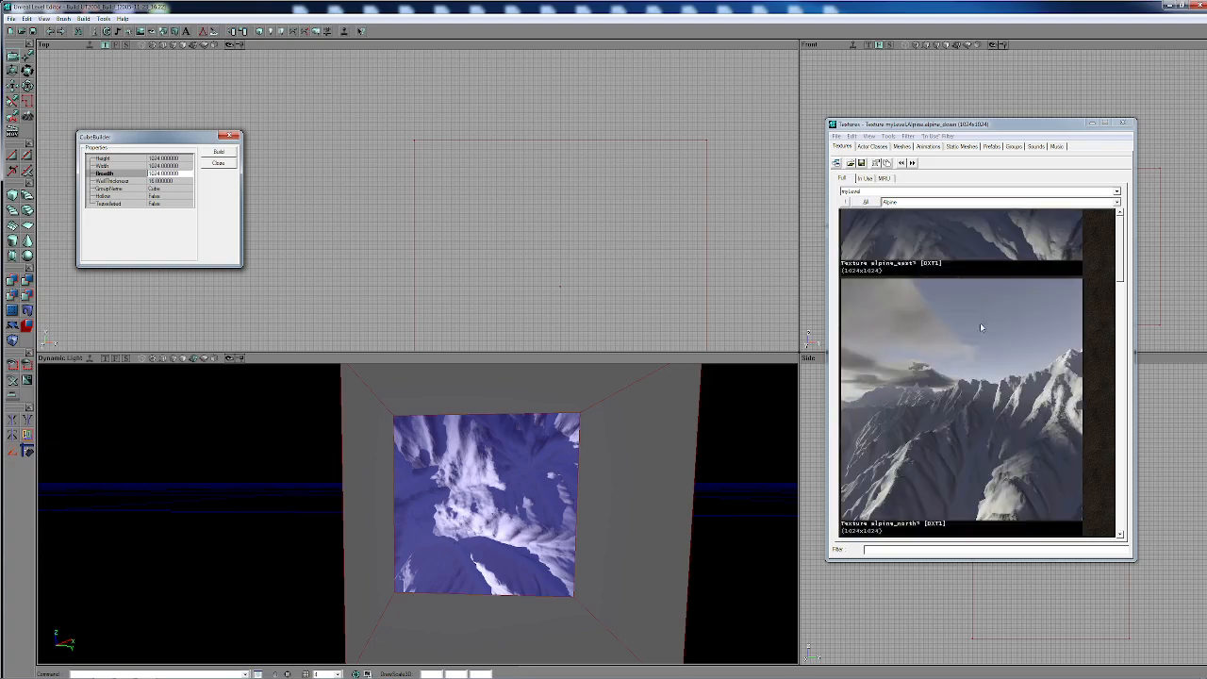
left_click(975, 351)
scroll(976, 359, "up", 5)
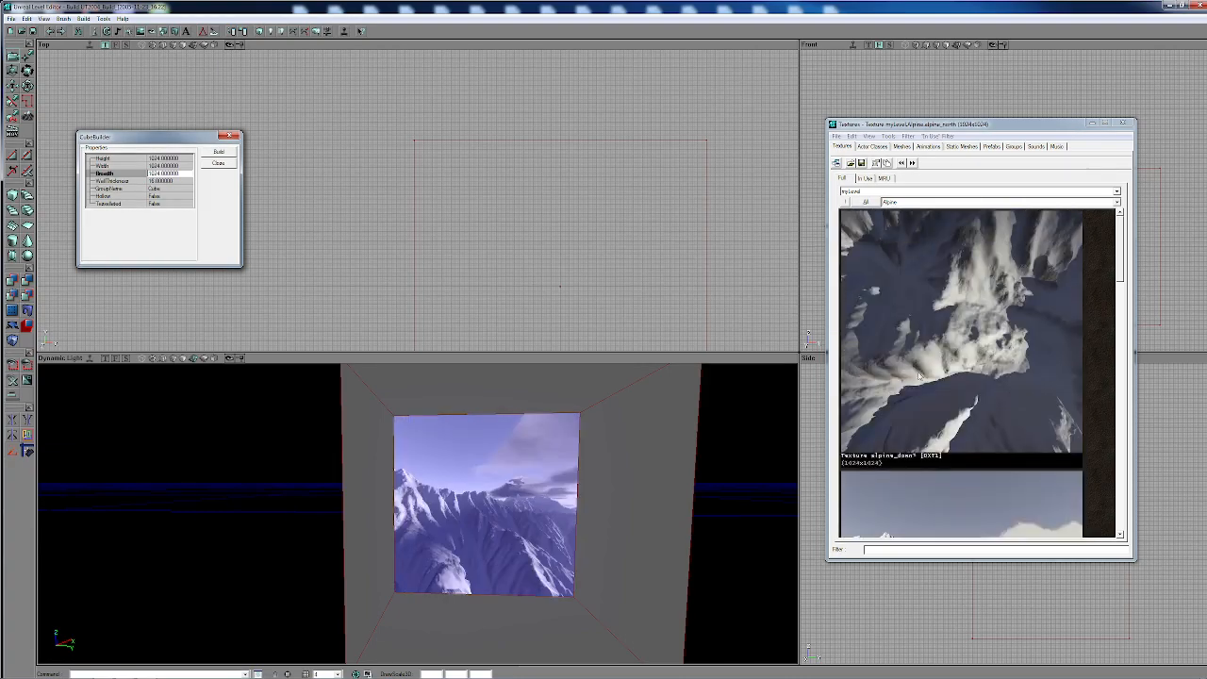
- Open the far wall's surface properties and extend the selection to all surfaces of the cube room
left_click_drag(667, 525, 606, 490)
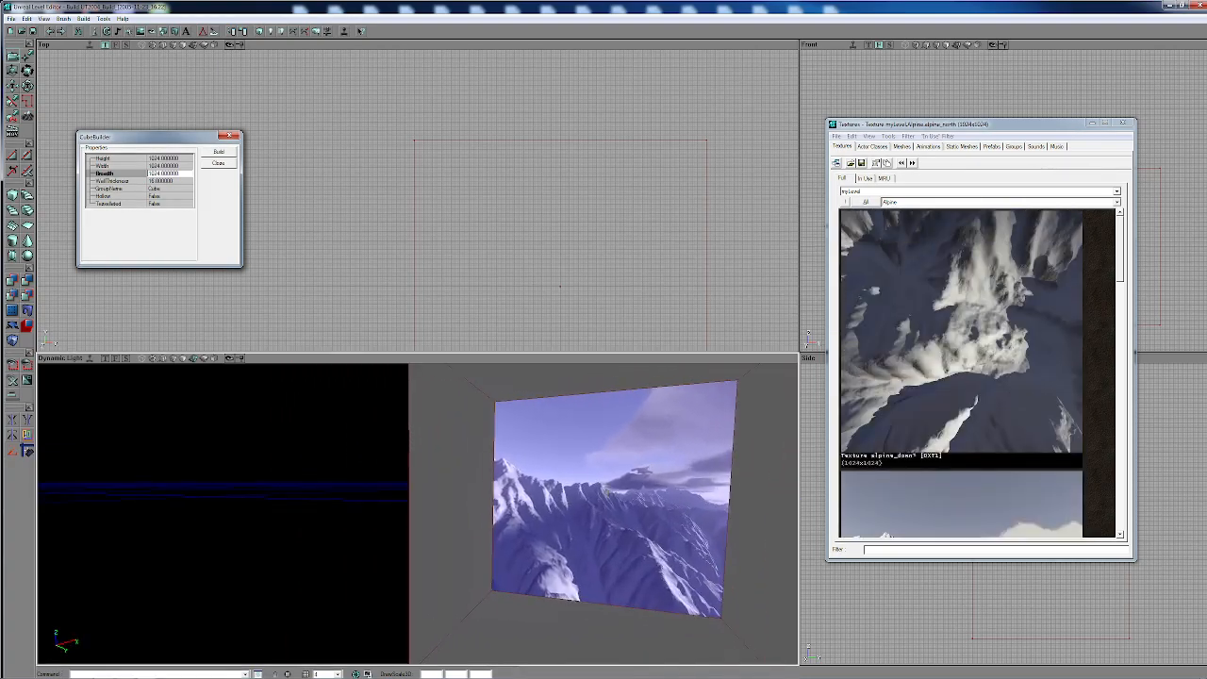
left_click(606, 491)
right_click(606, 490)
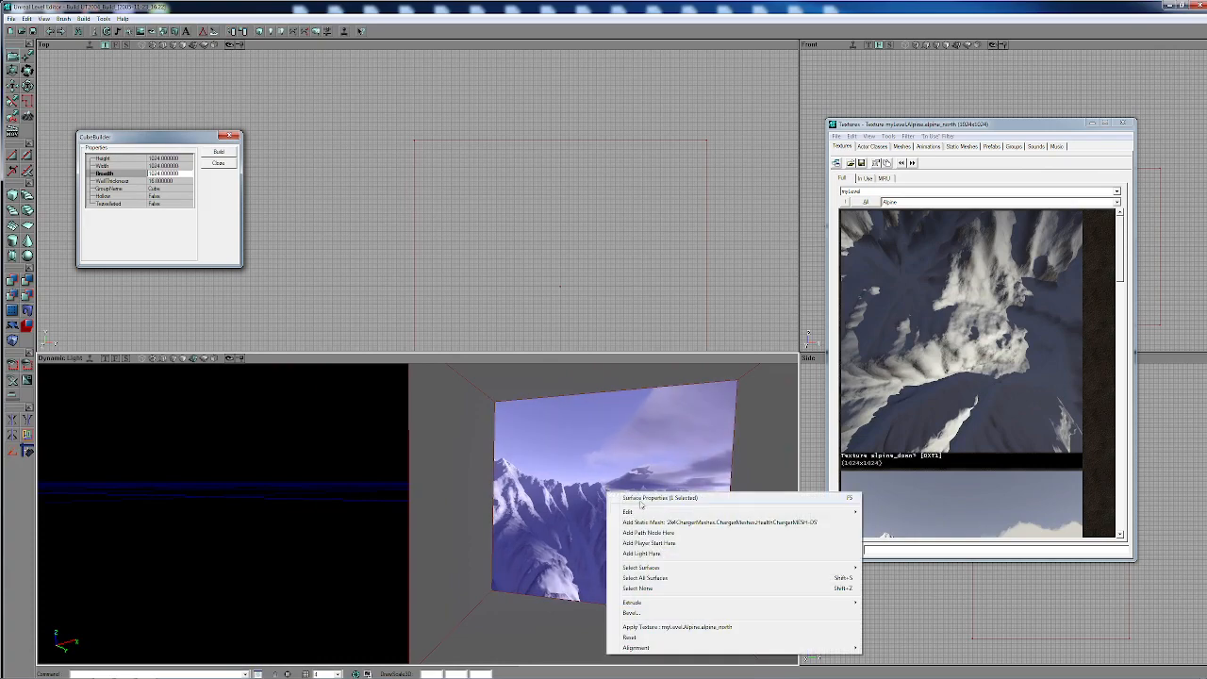
left_click(660, 498)
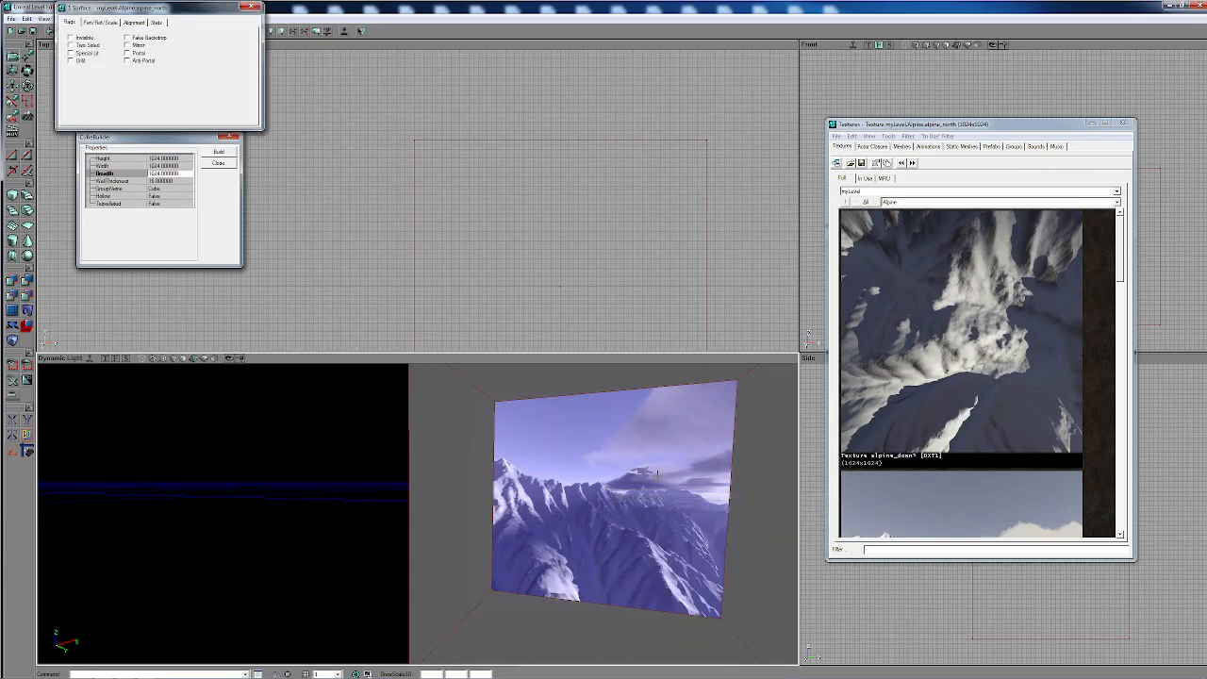
right_click(678, 487)
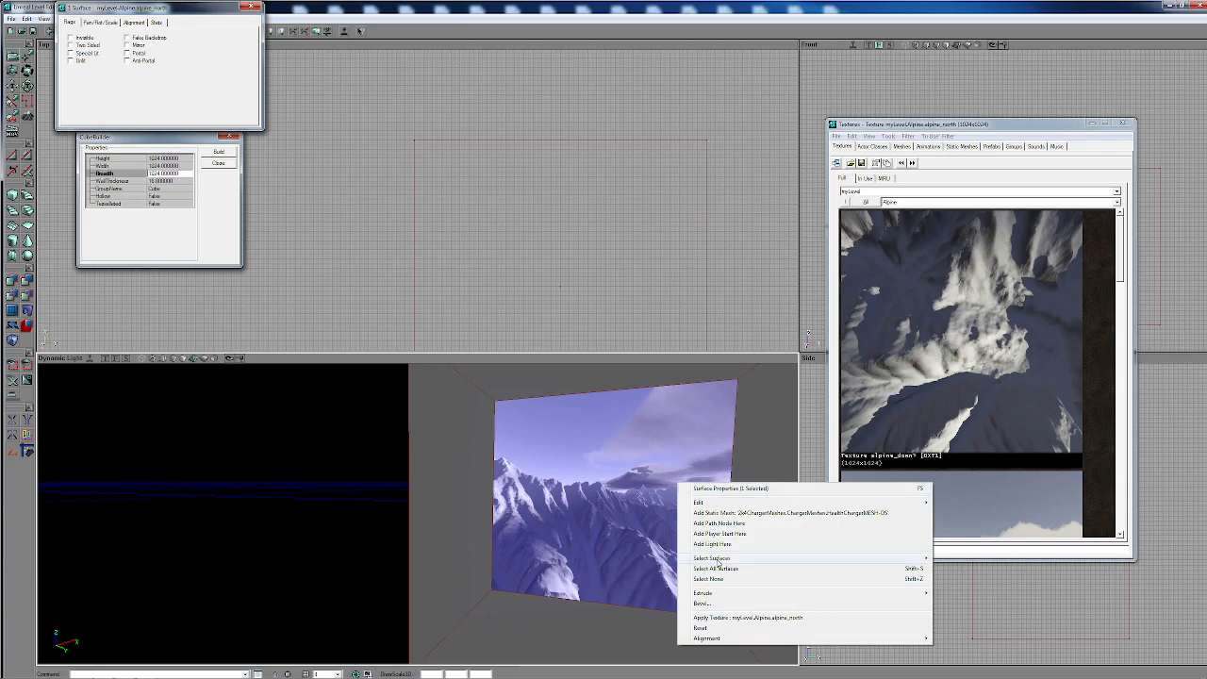
mouse_move(722, 558)
left_click(969, 422)
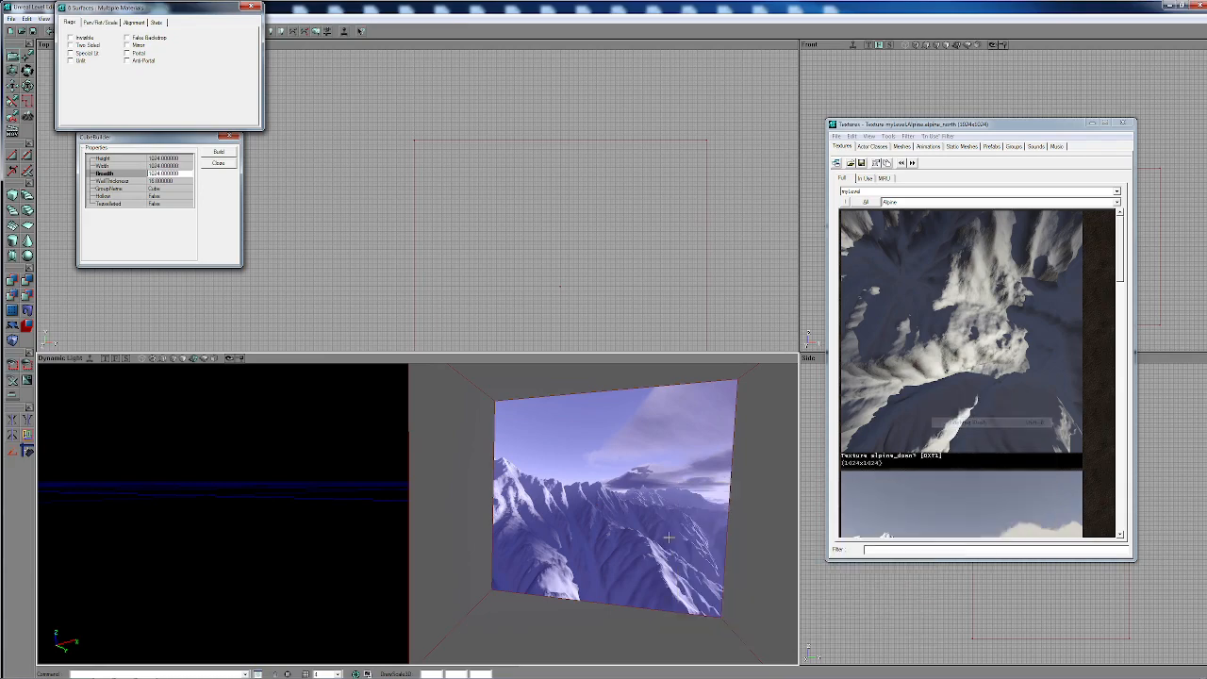
- Apply the alpine_east texture to all selected surfaces of the cube room and clear the selection
left_click(966, 367)
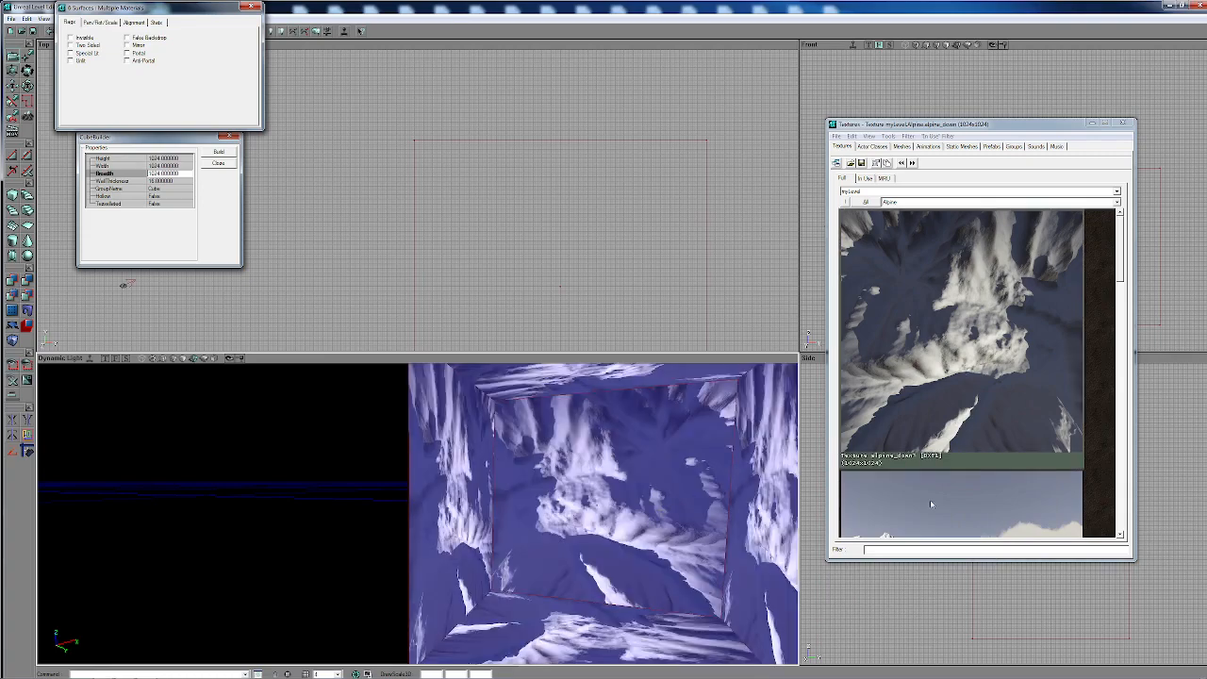
left_click(931, 504)
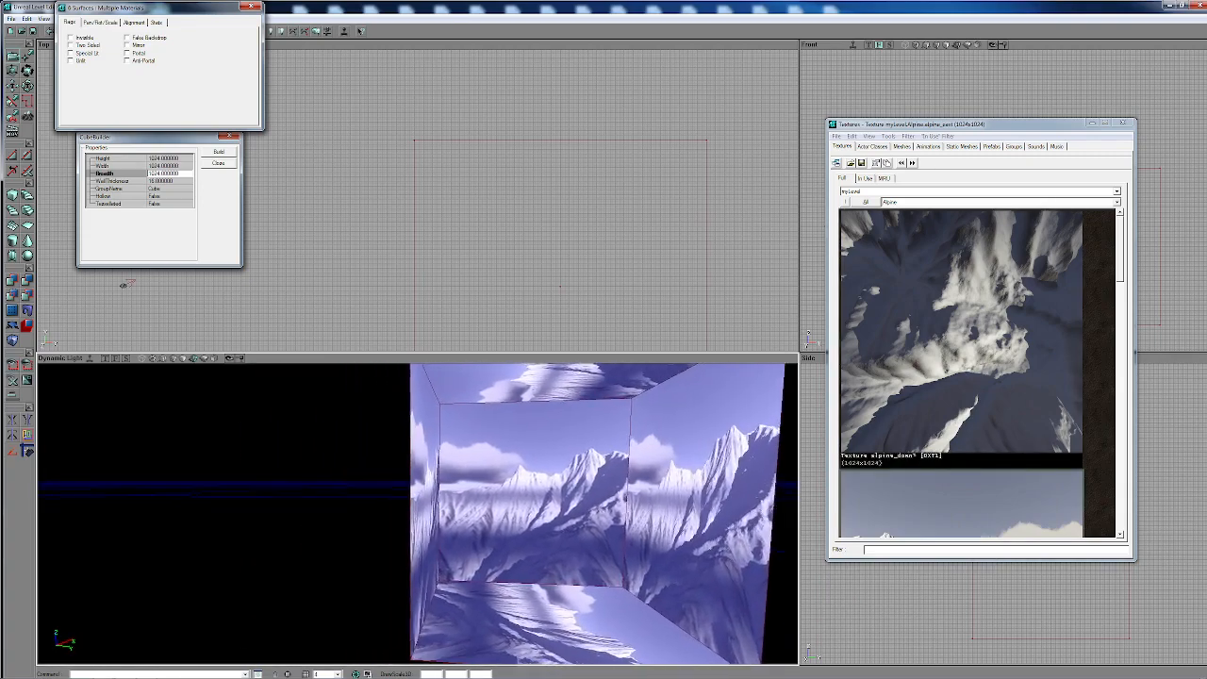
left_click_drag(635, 526, 635, 504)
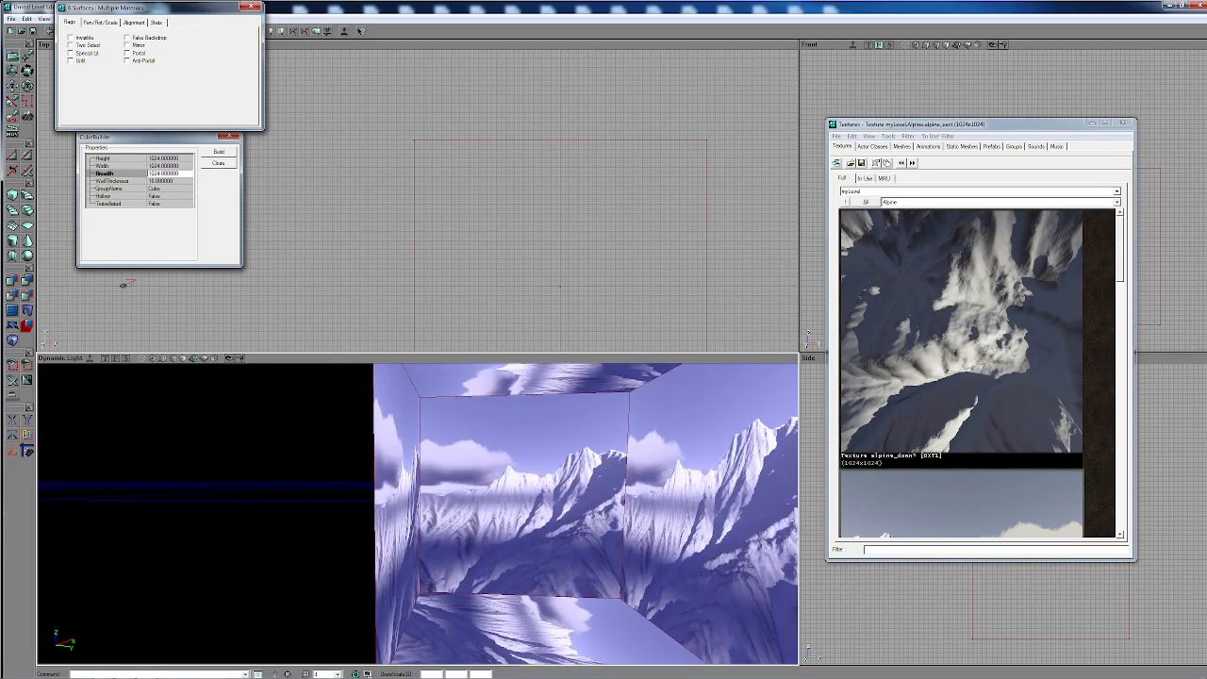
key("shift+z")
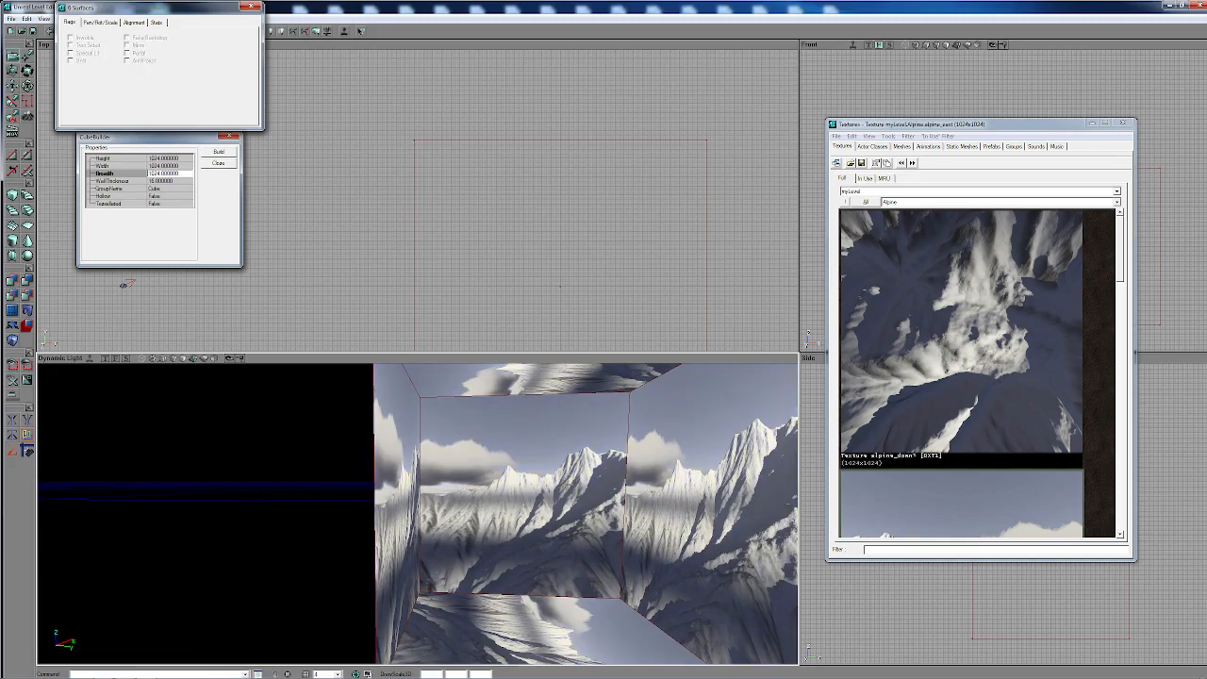
left_click(556, 469)
right_click(557, 470)
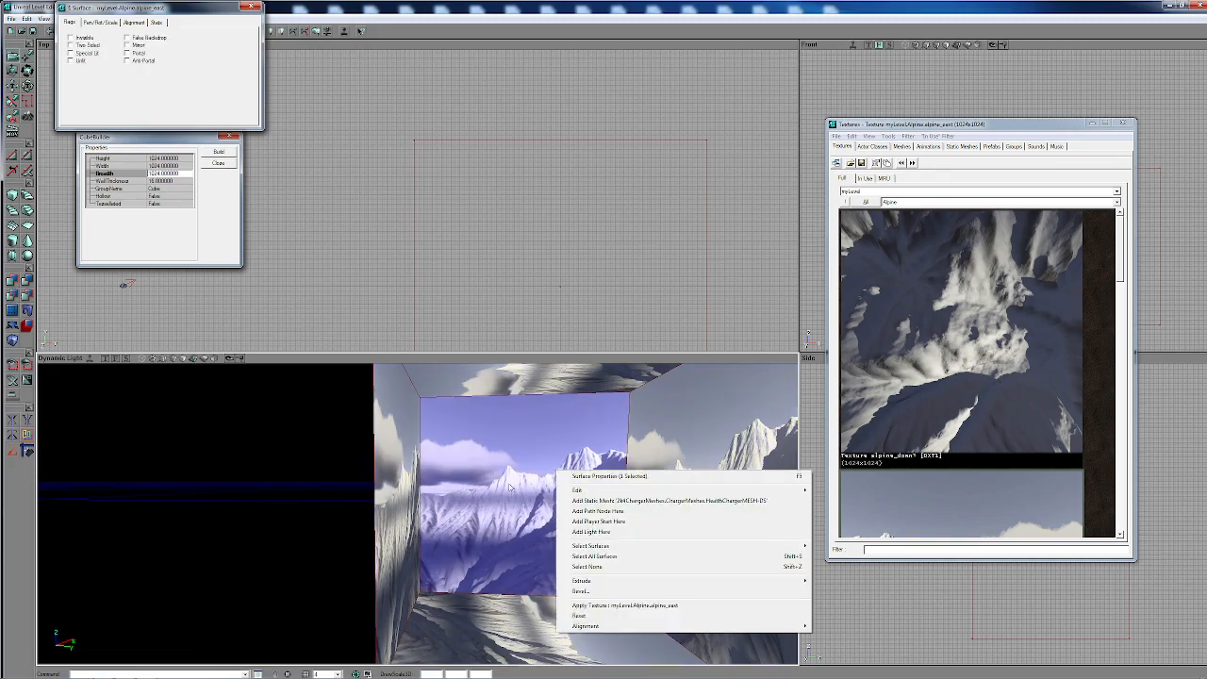
left_click(542, 545)
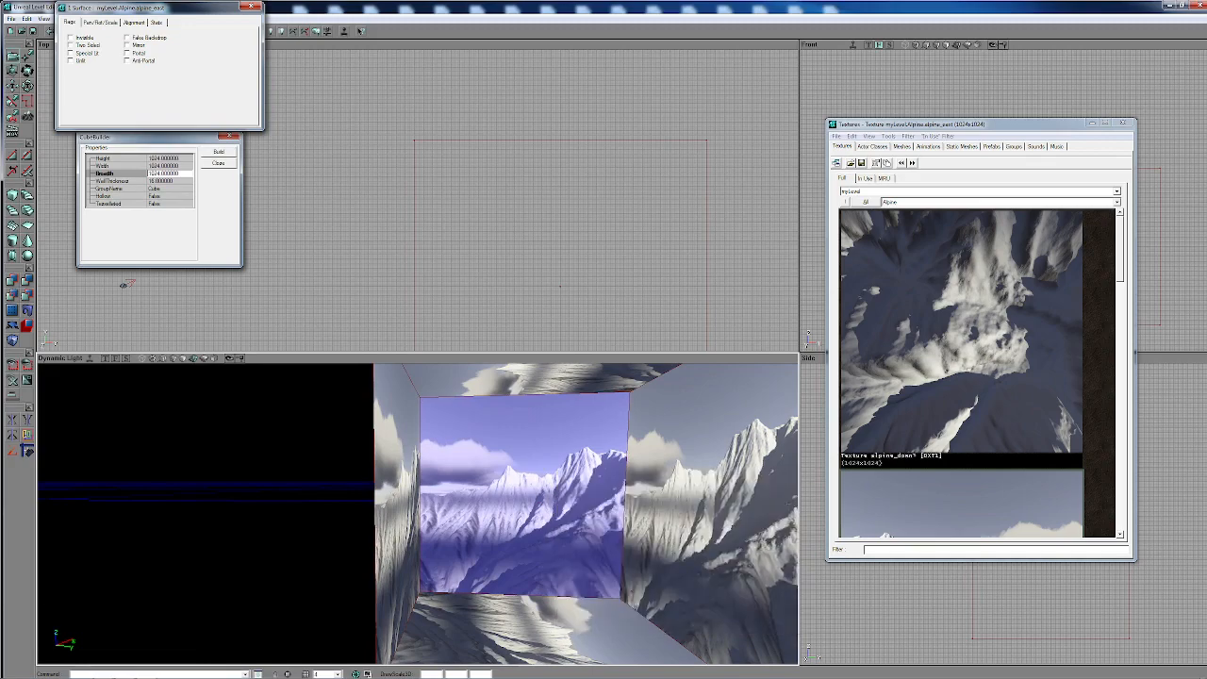
- Deselect the wall surface and move the red builder brush away from the subtracted cube room
left_click_drag(542, 545, 473, 342)
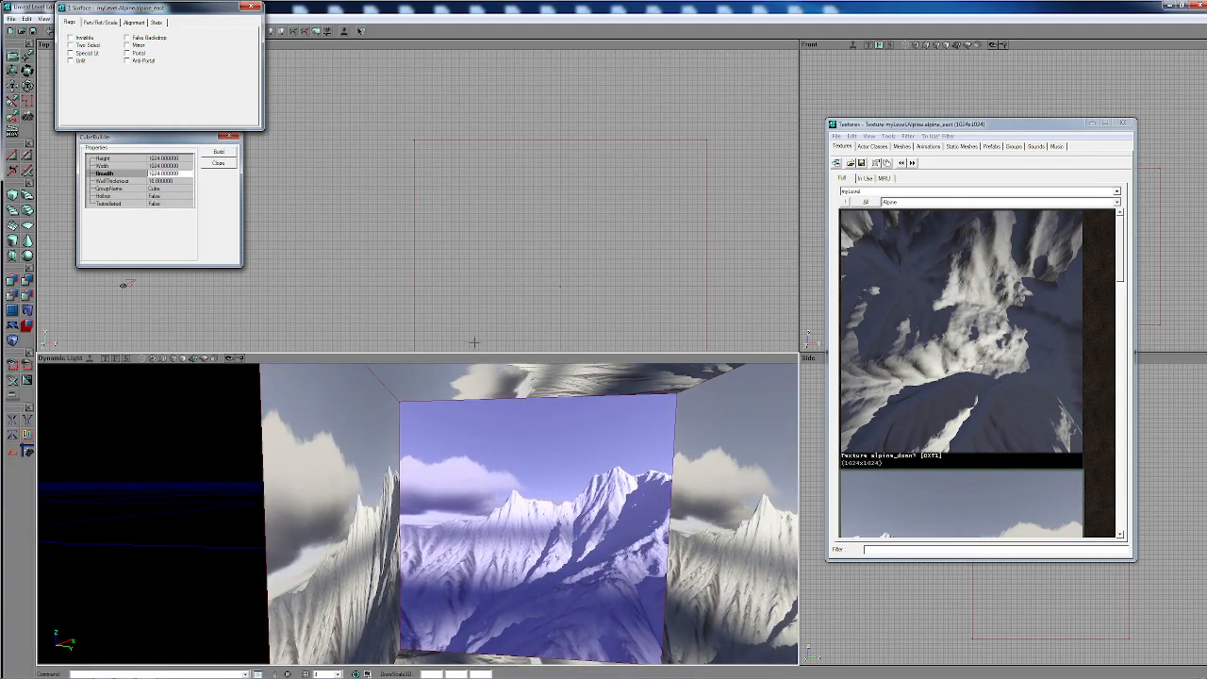
left_click(447, 400)
scroll(540, 259, "down", 5)
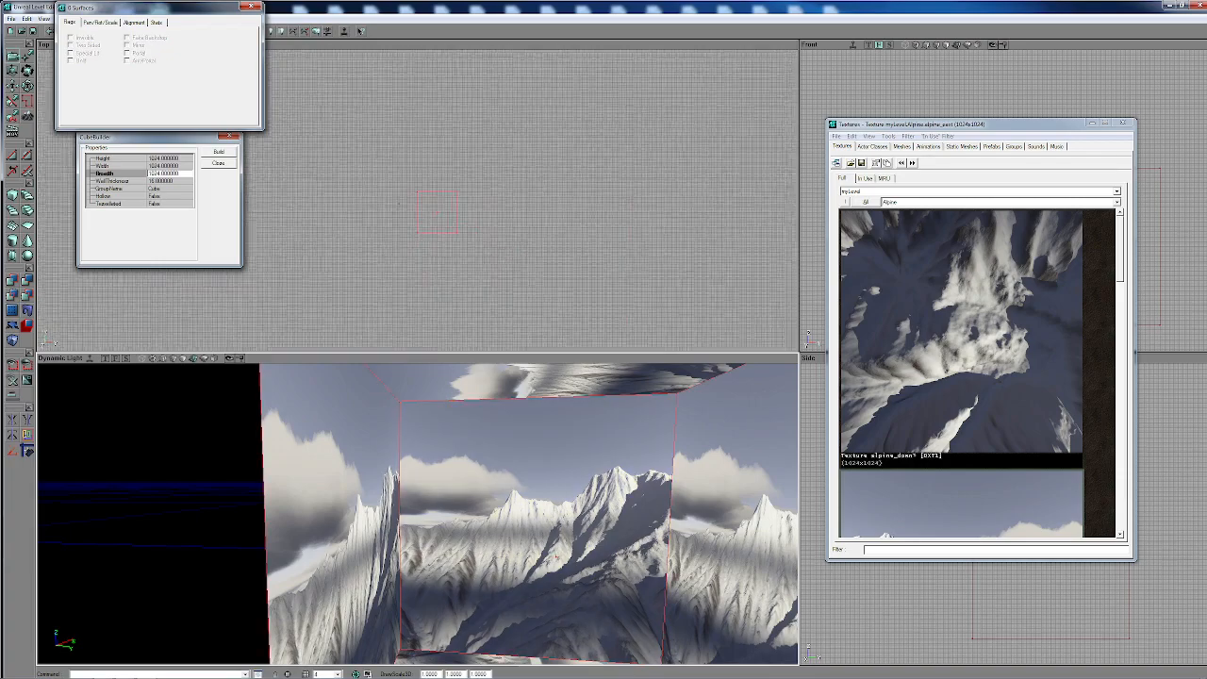
right_click_drag(613, 369, 405, 443)
- Select the wall adjoining the far wall and apply the alpine_south texture to it
left_click(405, 532)
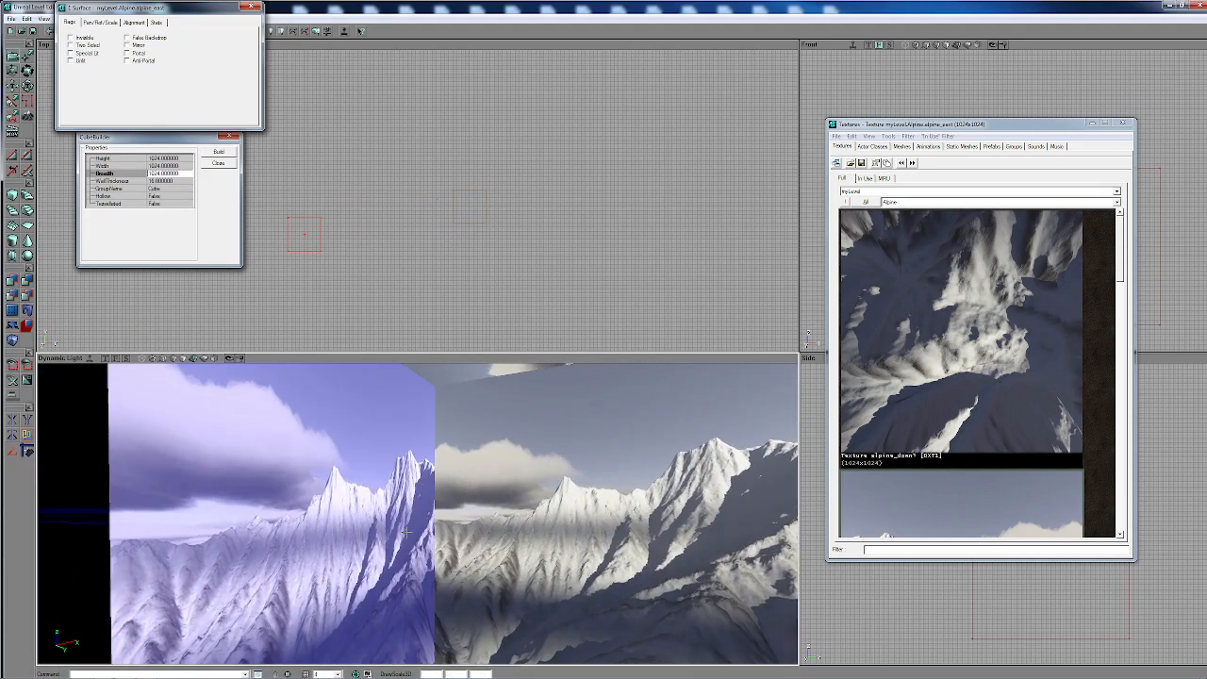
left_click_drag(680, 438, 680, 477)
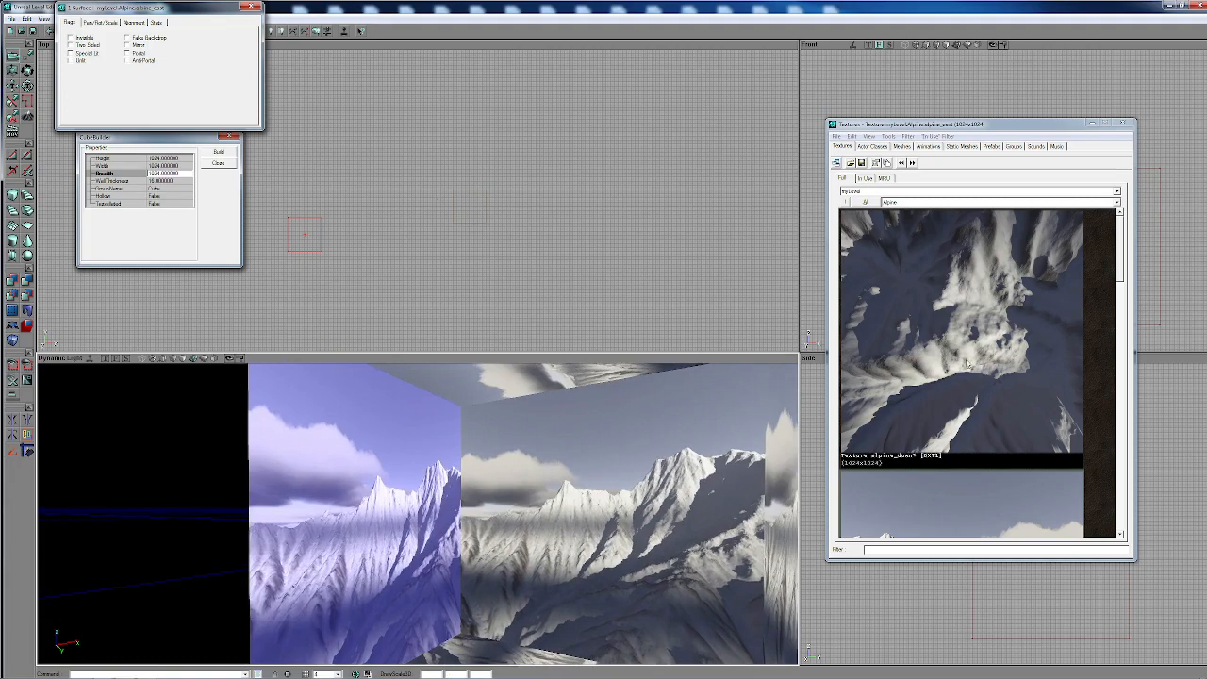
left_click(966, 361)
scroll(912, 417, "down", 3)
left_click(914, 419)
scroll(919, 413, "down", 3)
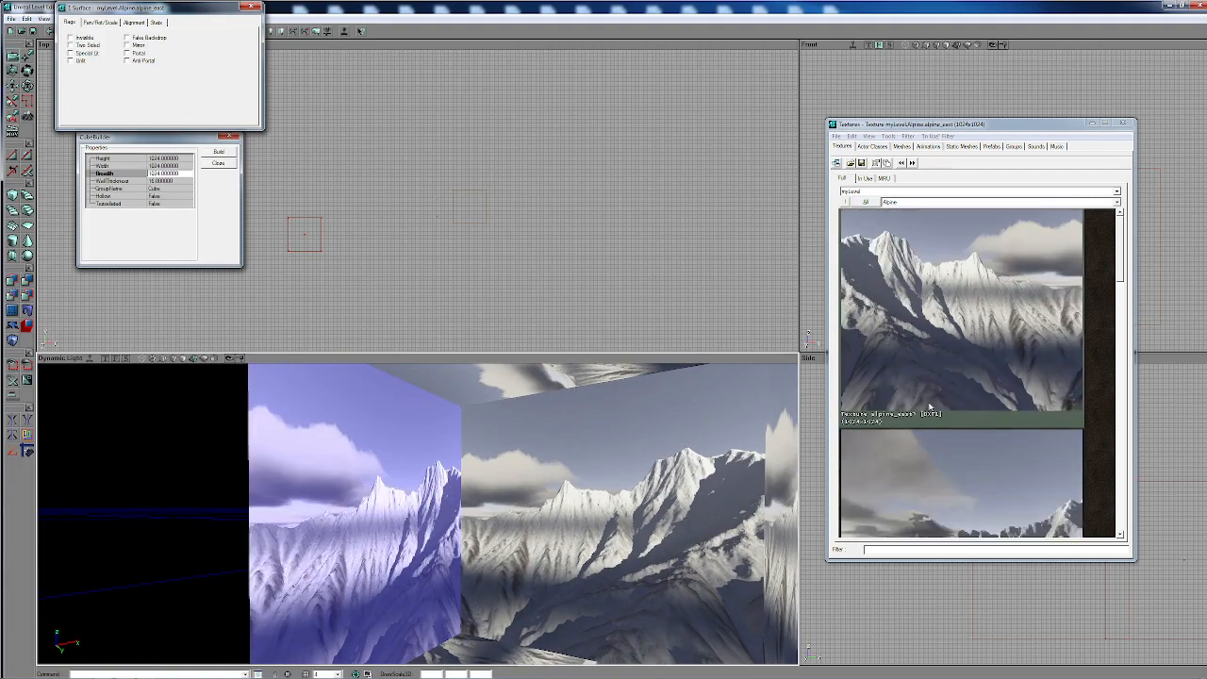
left_click(902, 442)
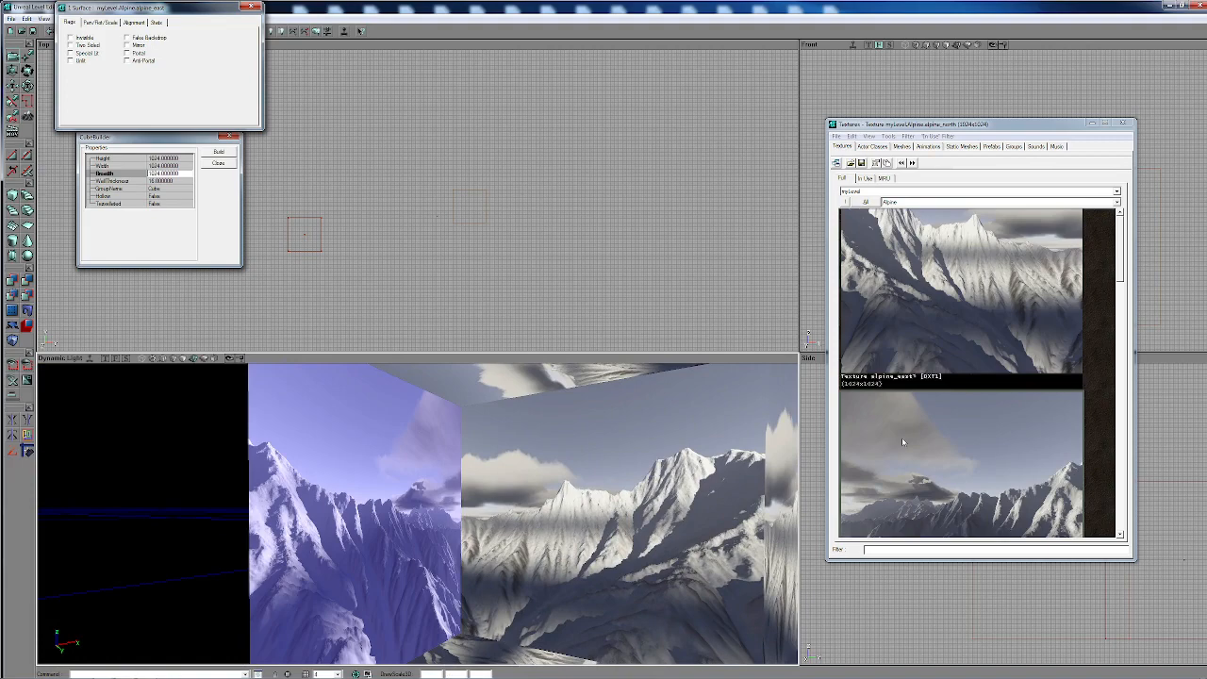
scroll(902, 443, "down", 3)
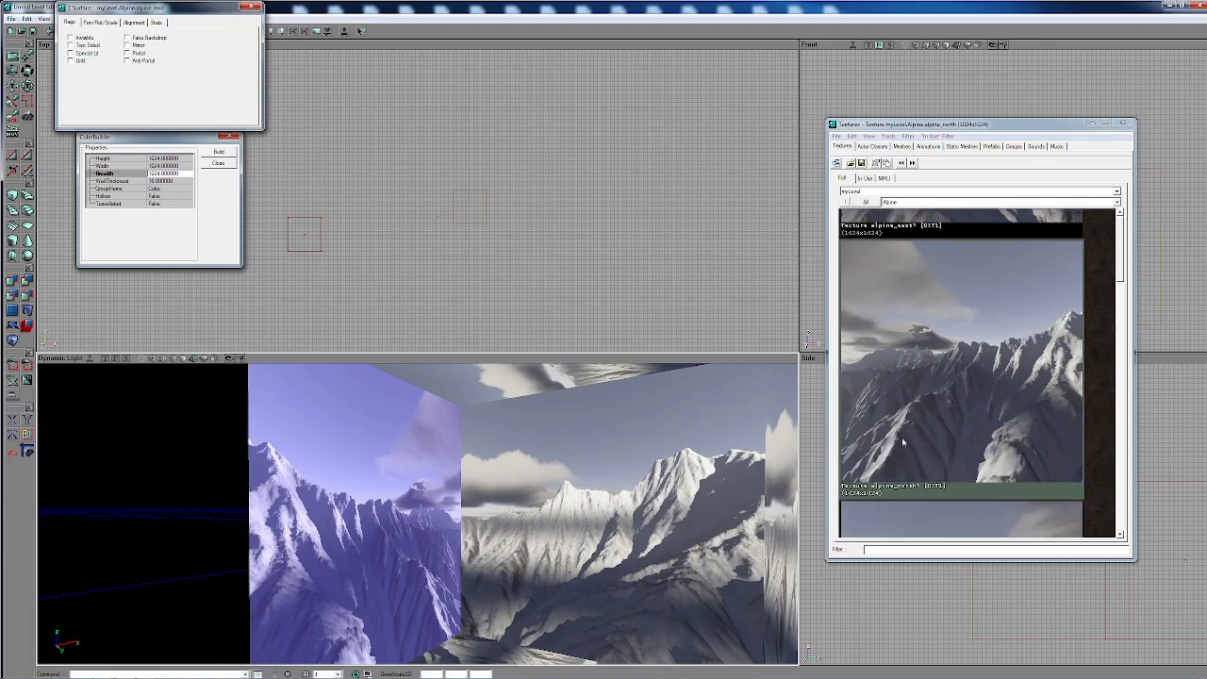
left_click(901, 442)
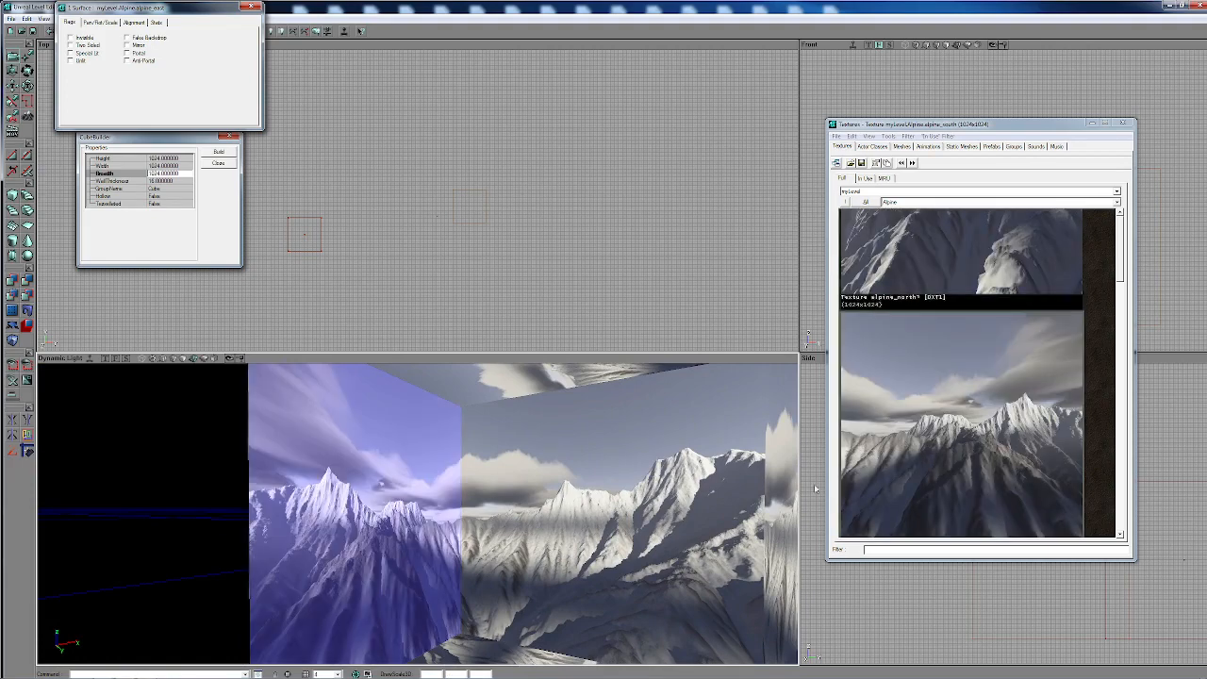
- Deselect the current surface, select a wall of the cube room and extend the selection to all surfaces of its matching brush
mouse_move(463, 582)
left_mouse_down()
mouse_move(463, 562)
mouse_move(463, 588)
left_mouse_up()
key("shift+n")
right_click_drag(463, 588, 458, 558)
left_click_drag(457, 558, 464, 496)
left_click(464, 497)
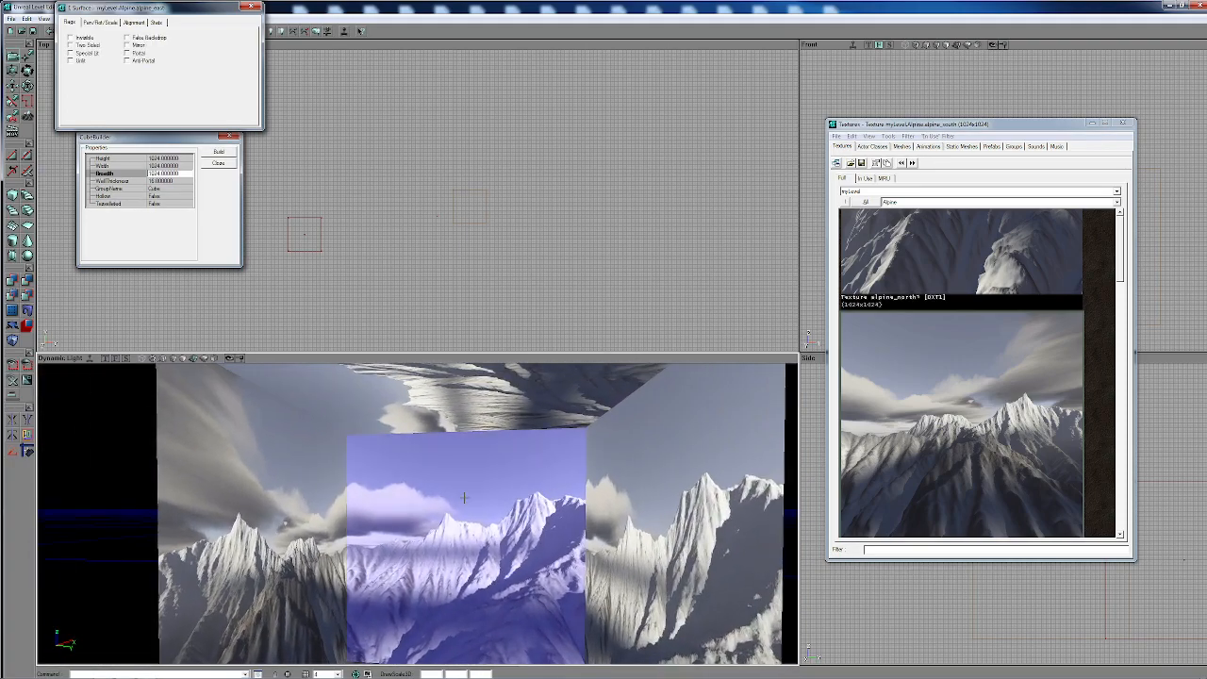
right_click(464, 497)
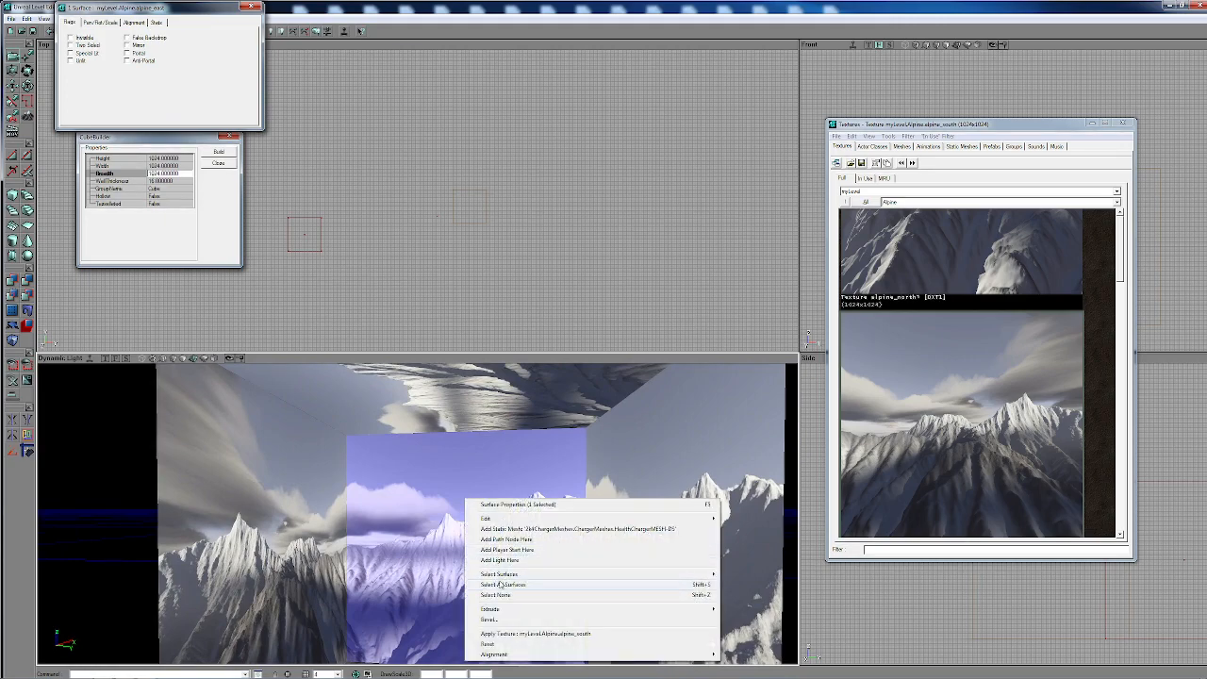
mouse_move(507, 575)
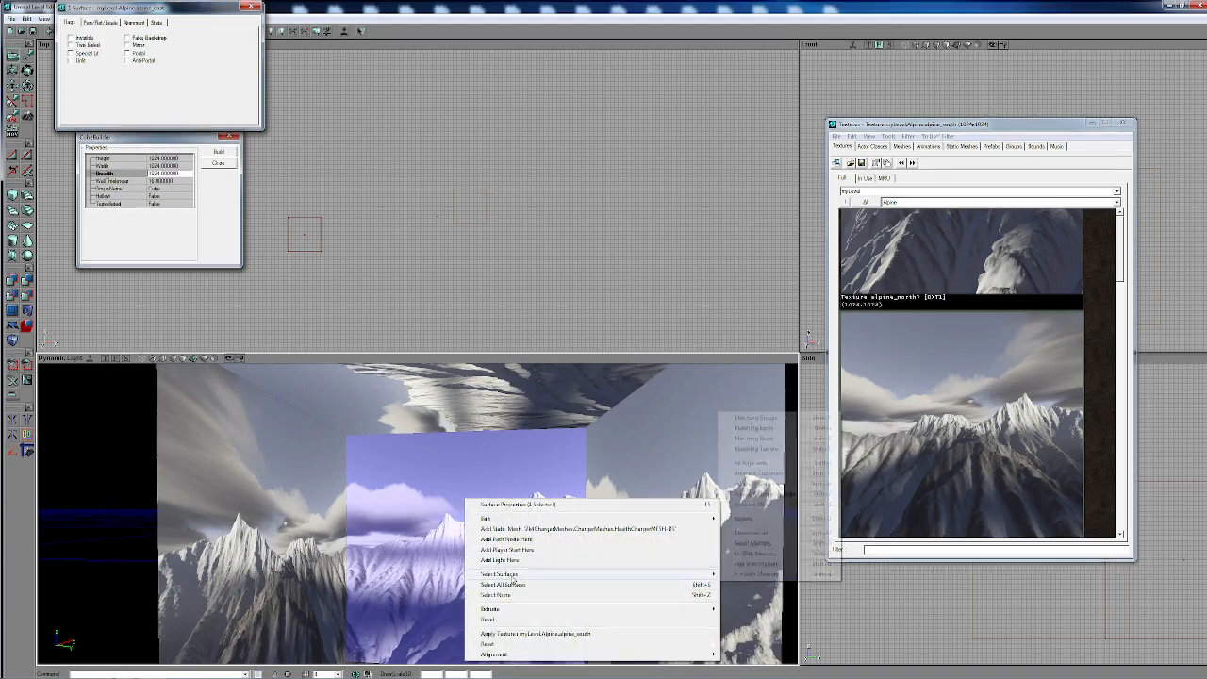
left_click(759, 438)
mouse_move(488, 523)
left_mouse_down()
mouse_move(488, 551)
mouse_move(488, 537)
left_mouse_up()
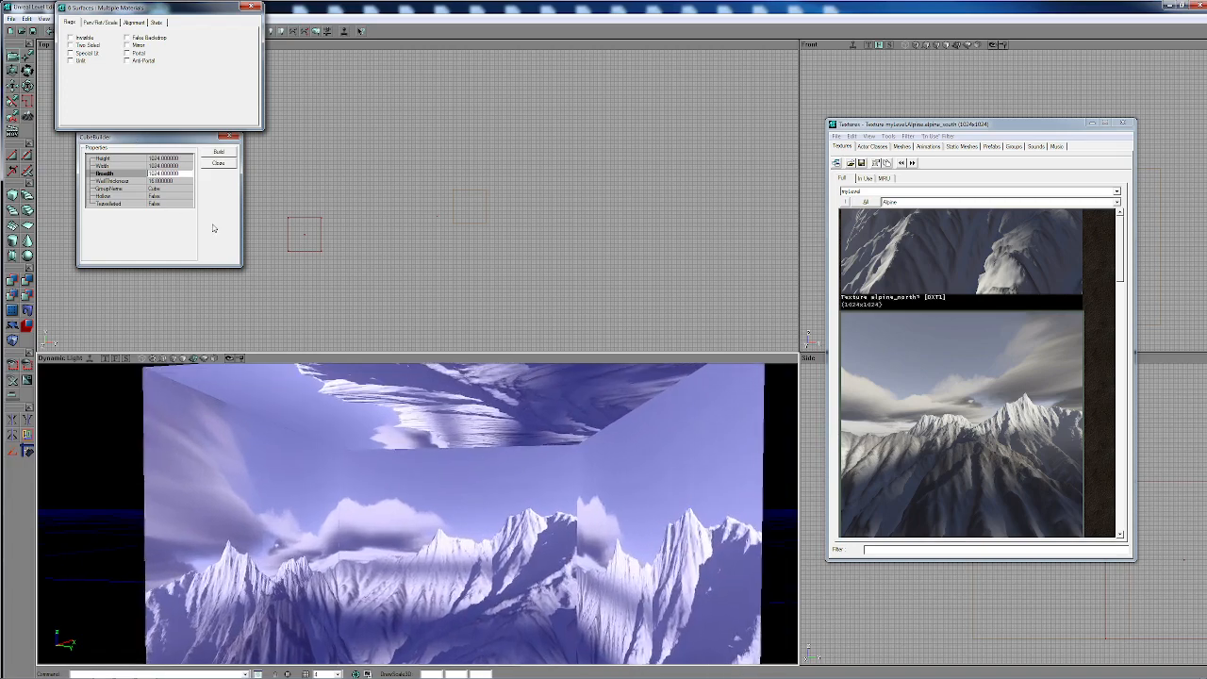
- Align the textures on all selected surfaces of the cube room using Planar alignment
left_click(106, 22)
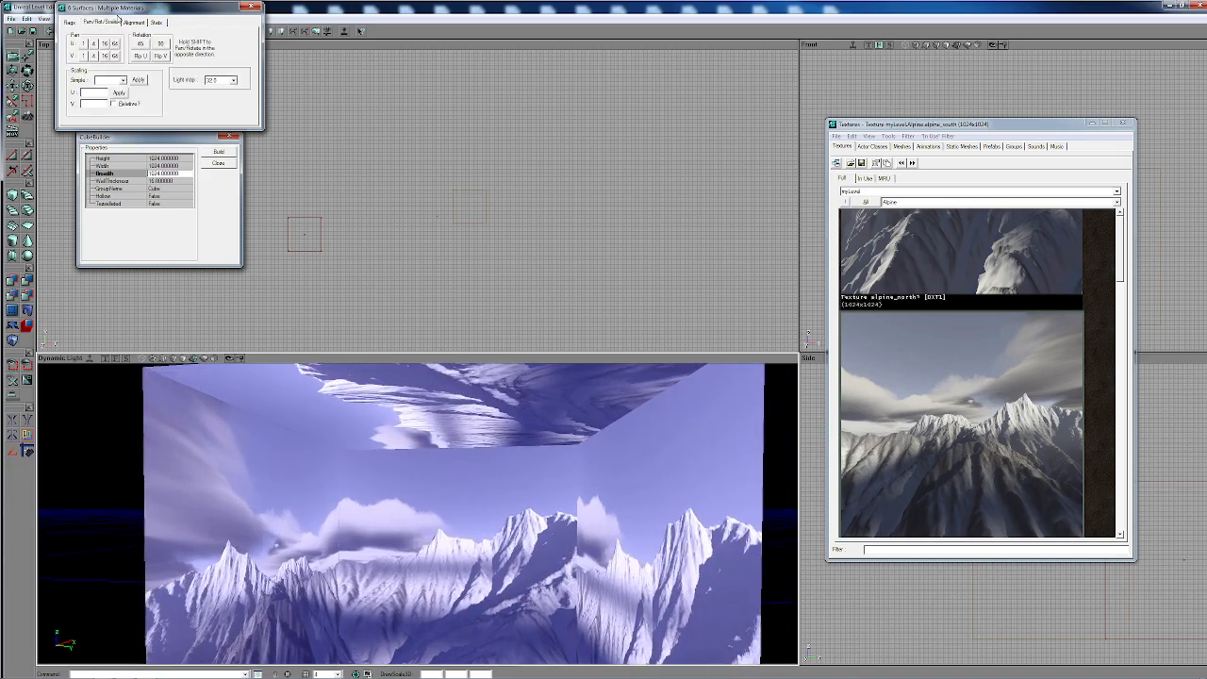
left_click(131, 22)
left_click(86, 50)
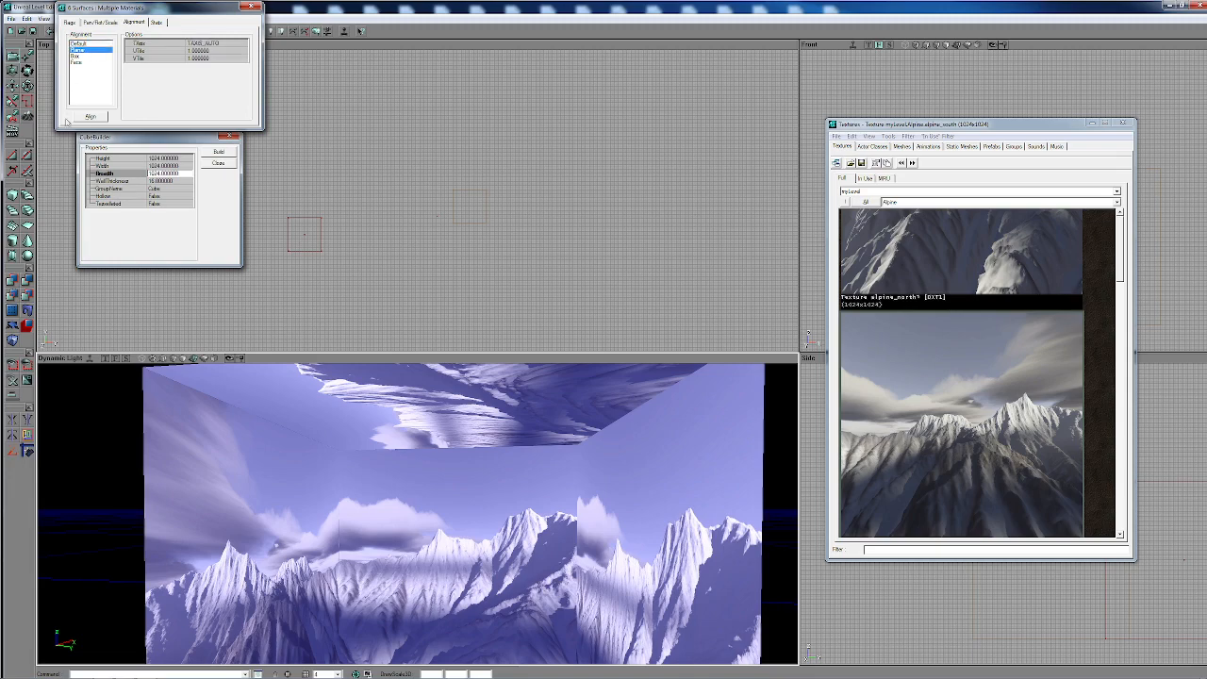
left_click(91, 117)
middle_click_drag(456, 467, 416, 472)
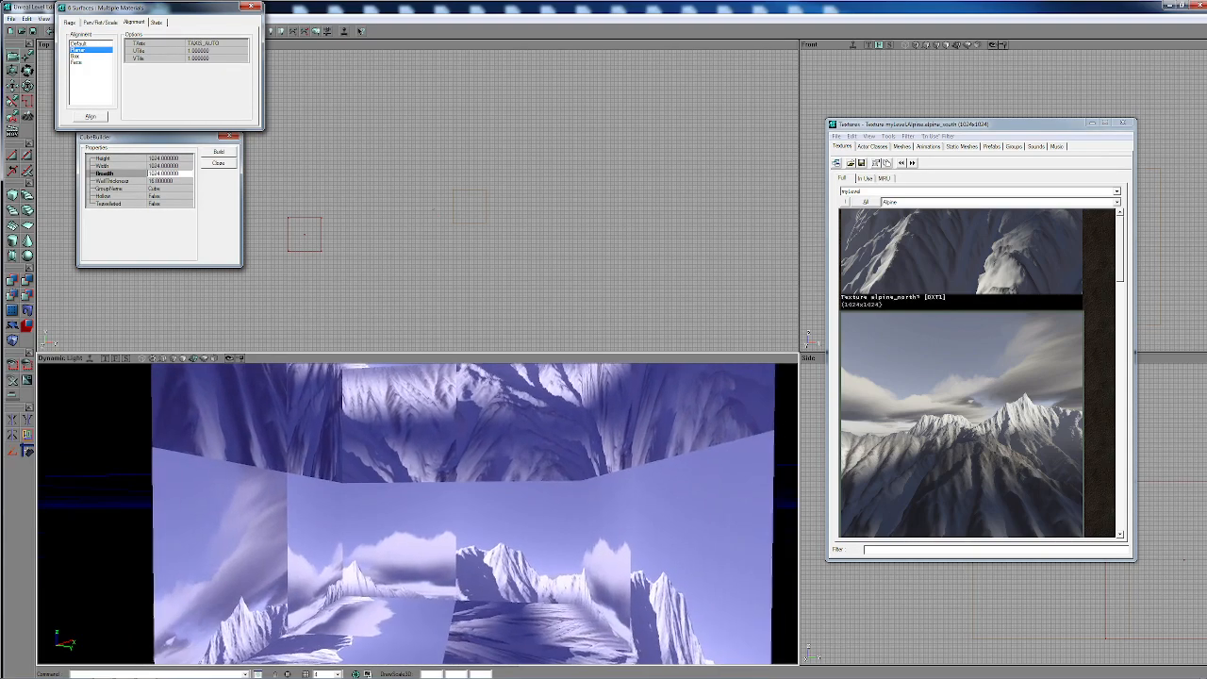
mouse_move(417, 471)
left_mouse_down()
mouse_move(377, 528)
mouse_move(396, 472)
mouse_move(453, 510)
mouse_move(415, 514)
mouse_move(435, 459)
left_mouse_up()
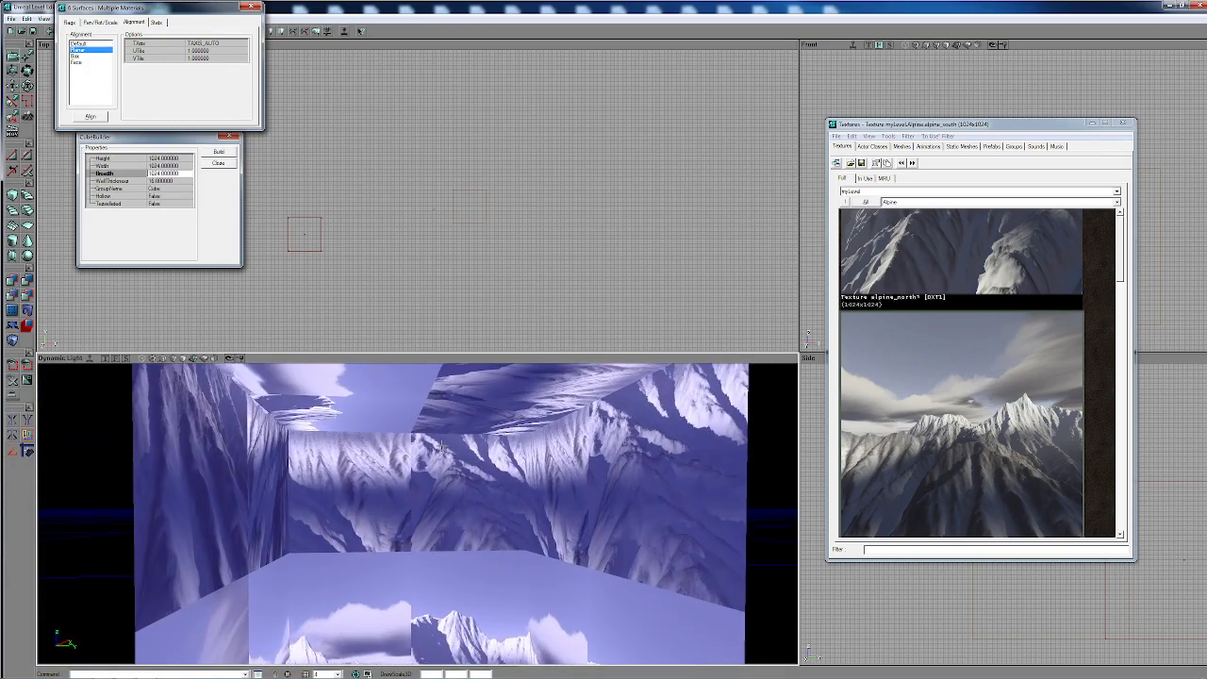
- Apply a simple texture scaling of 1.02 to all selected surfaces and assign them the alpine_south texture
left_click(106, 25)
left_click_drag(333, 497, 333, 434)
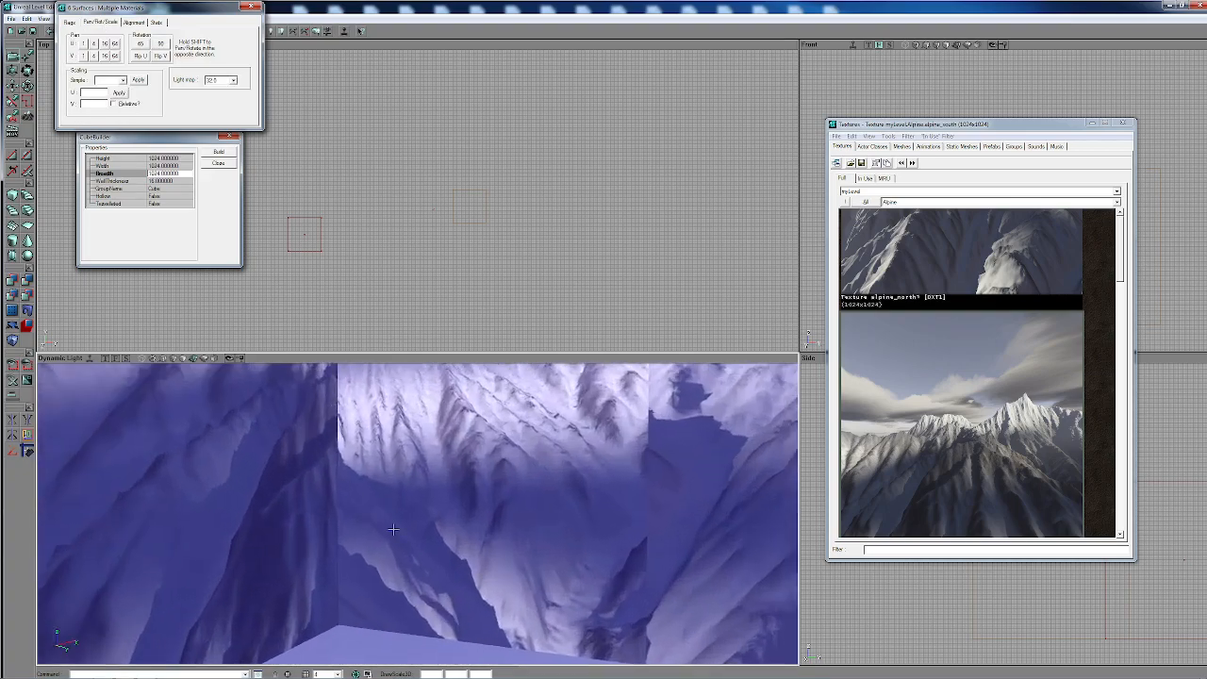
left_click_drag(394, 529, 377, 632)
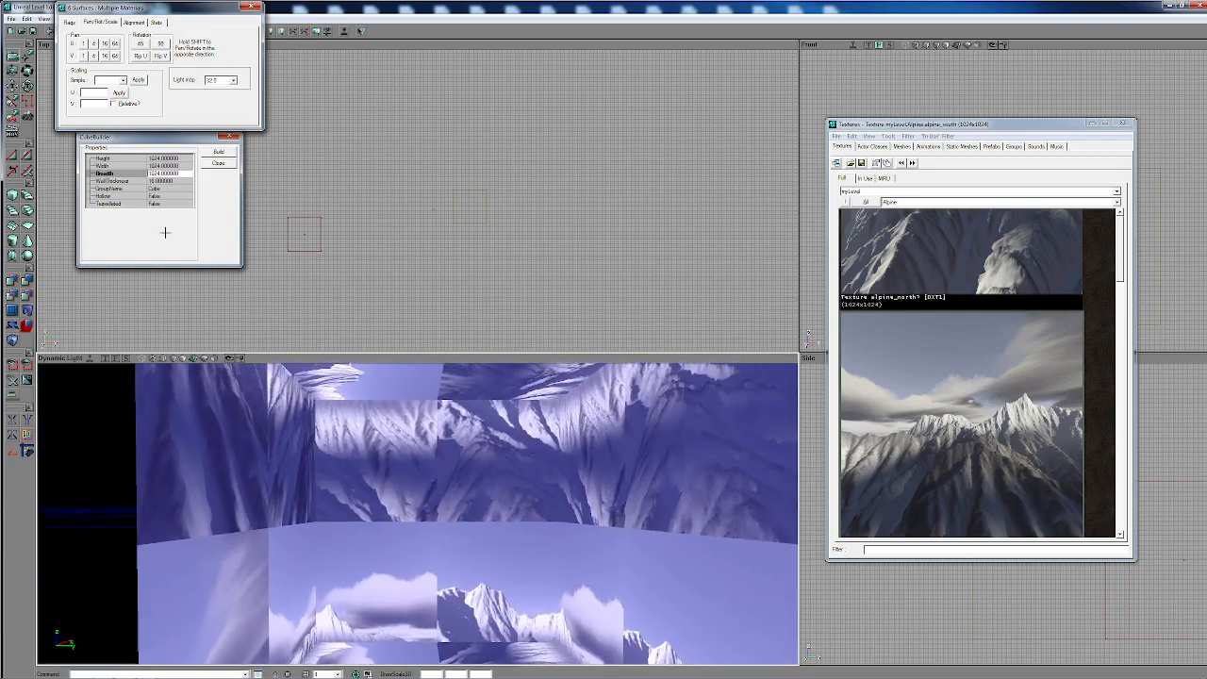
left_click(122, 81)
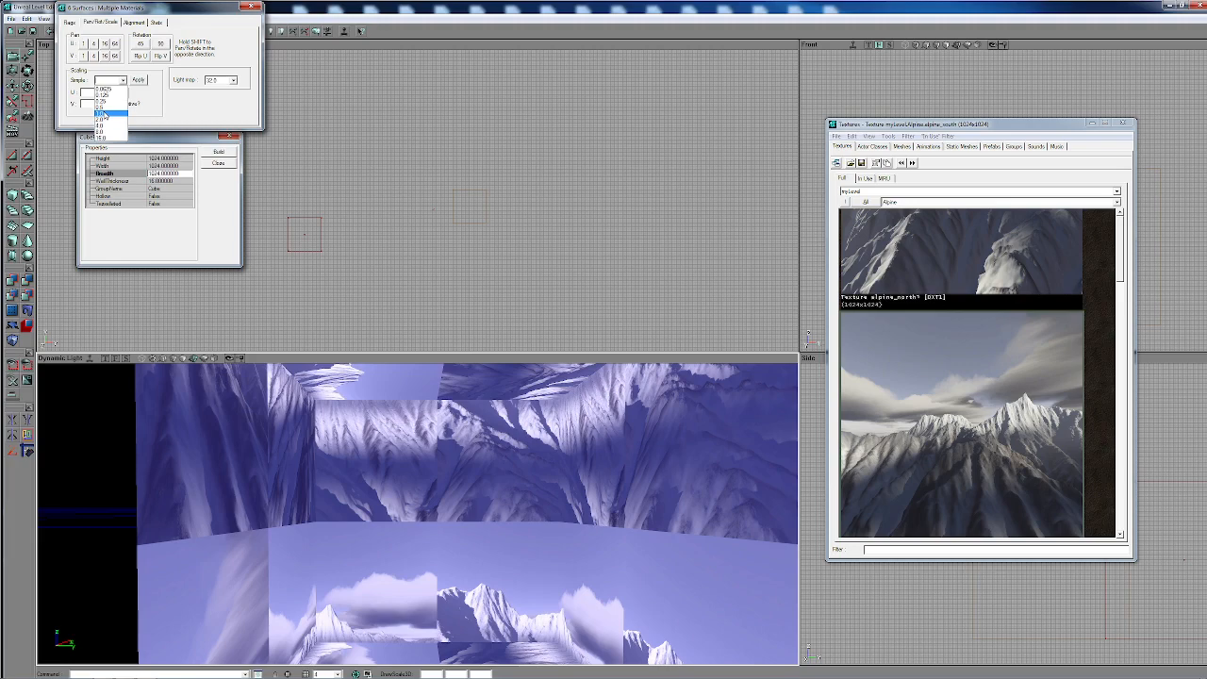
left_click(104, 113)
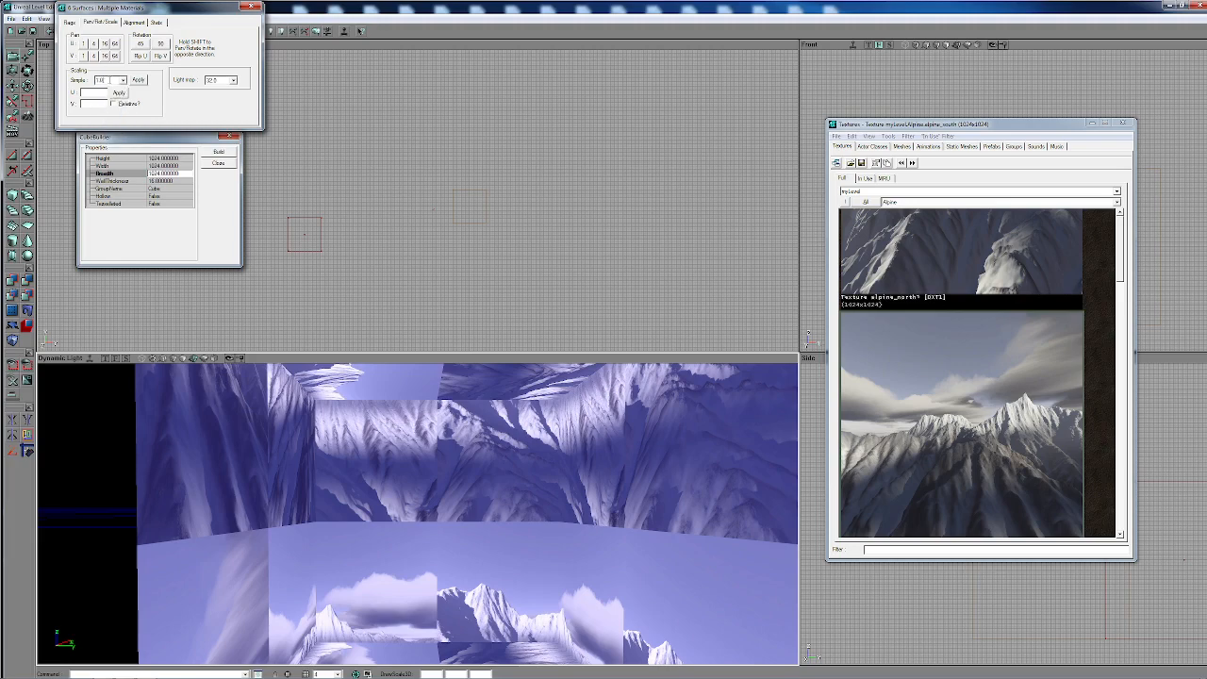
left_click_drag(454, 496, 470, 550)
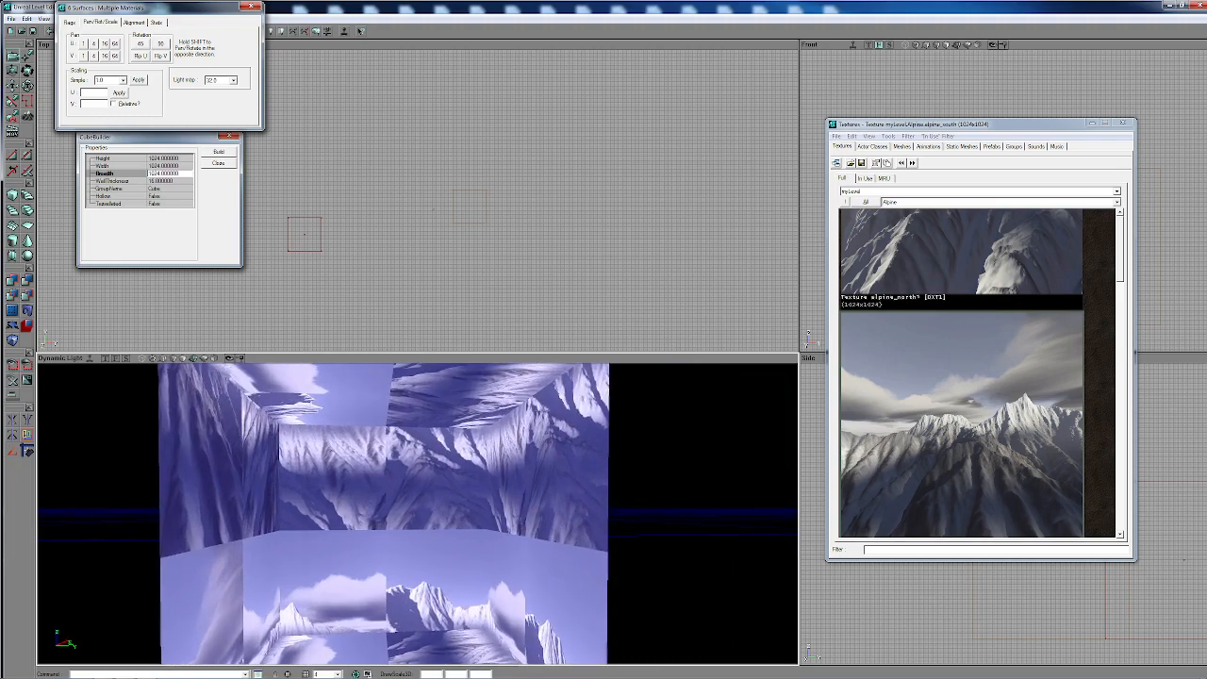
left_click_drag(366, 401, 366, 390)
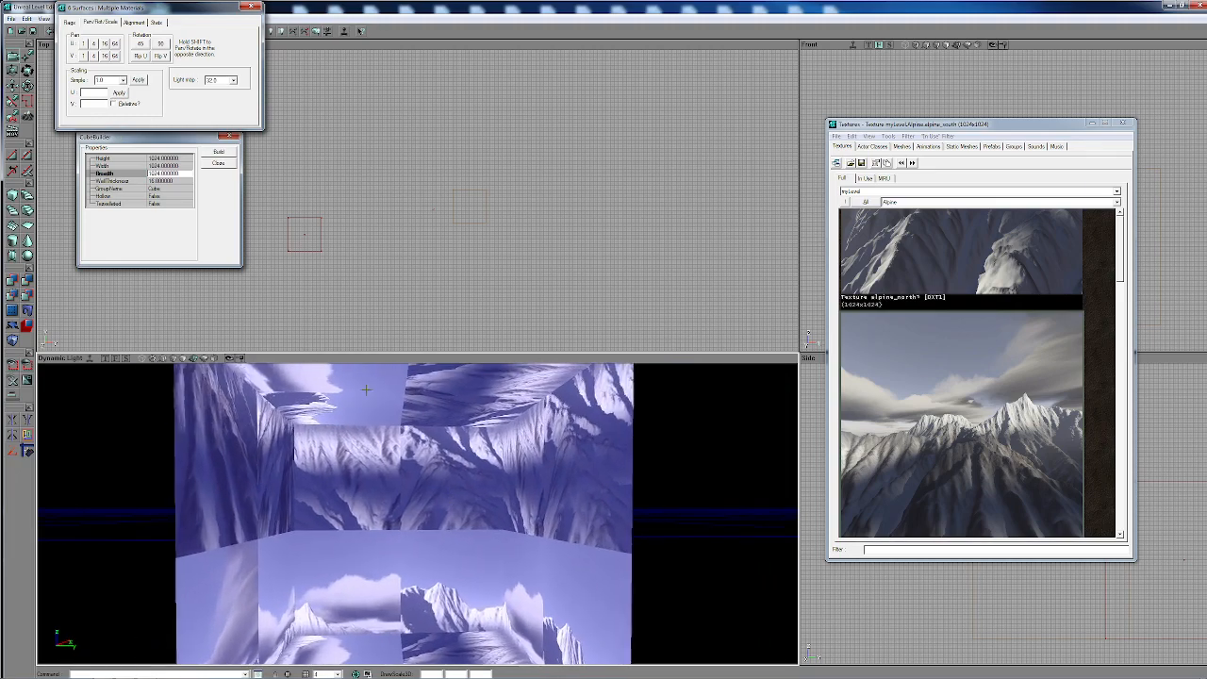
left_click(114, 80)
left_click(139, 80)
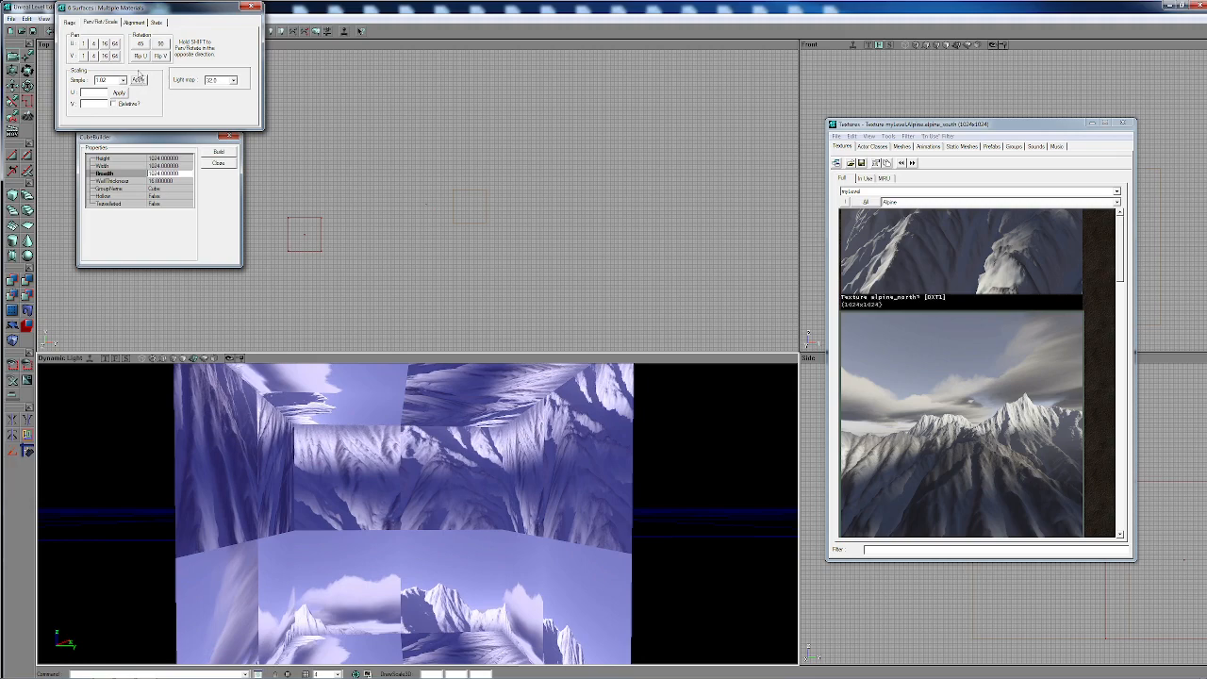
mouse_move(456, 489)
left_mouse_down()
mouse_move(462, 504)
mouse_move(475, 476)
left_mouse_up()
left_click(951, 453)
- Select only the facing wall and pan its texture in V by 16 and 64 and in U by 64 until one whole image fills it
left_click_drag(518, 531, 445, 507)
left_click(447, 470)
left_click(447, 469)
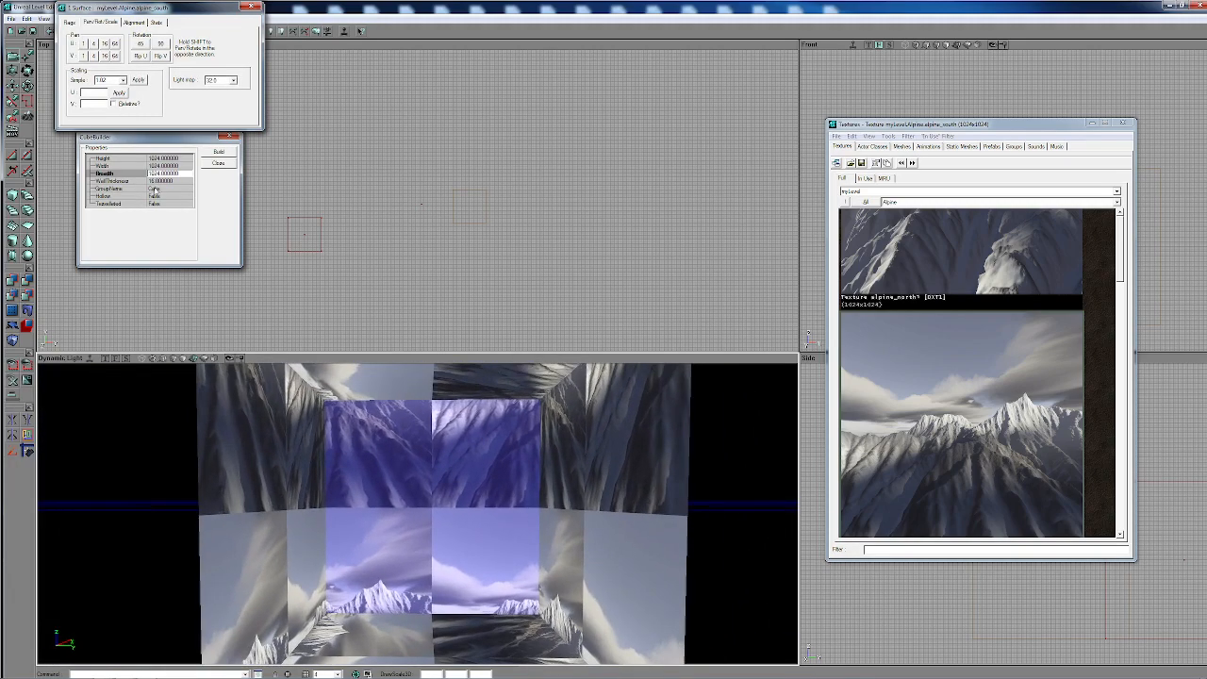
left_click(106, 56)
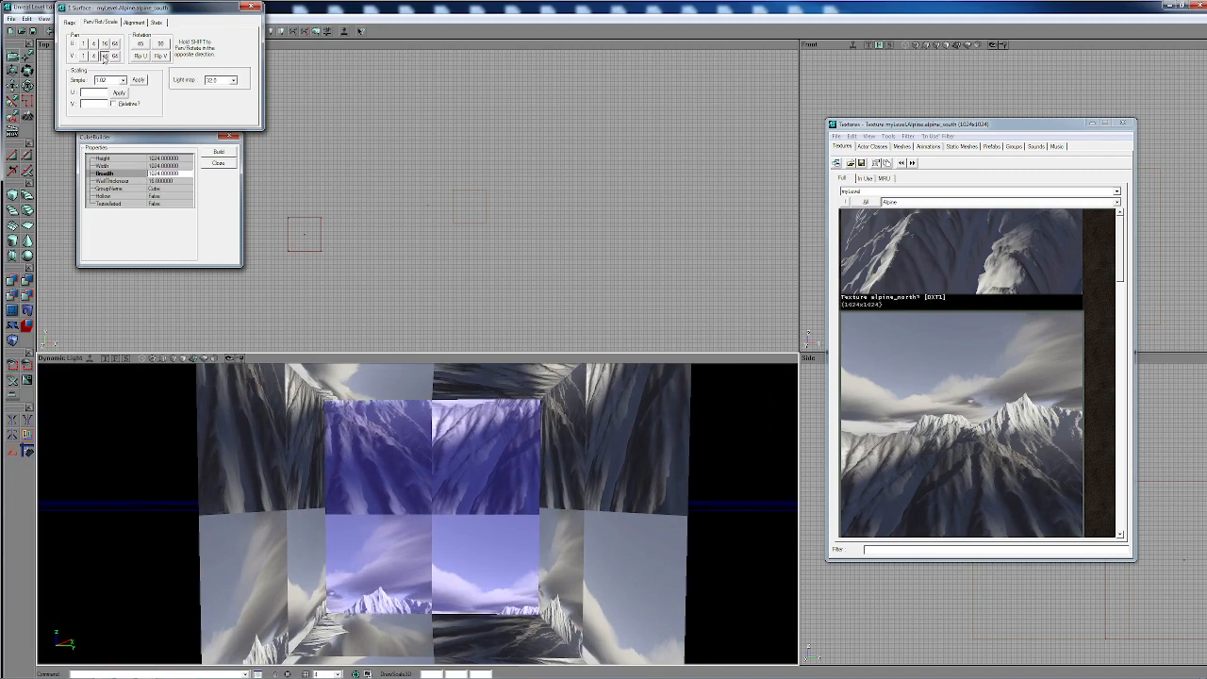
left_click(105, 56)
left_click(116, 57)
left_click(116, 57)
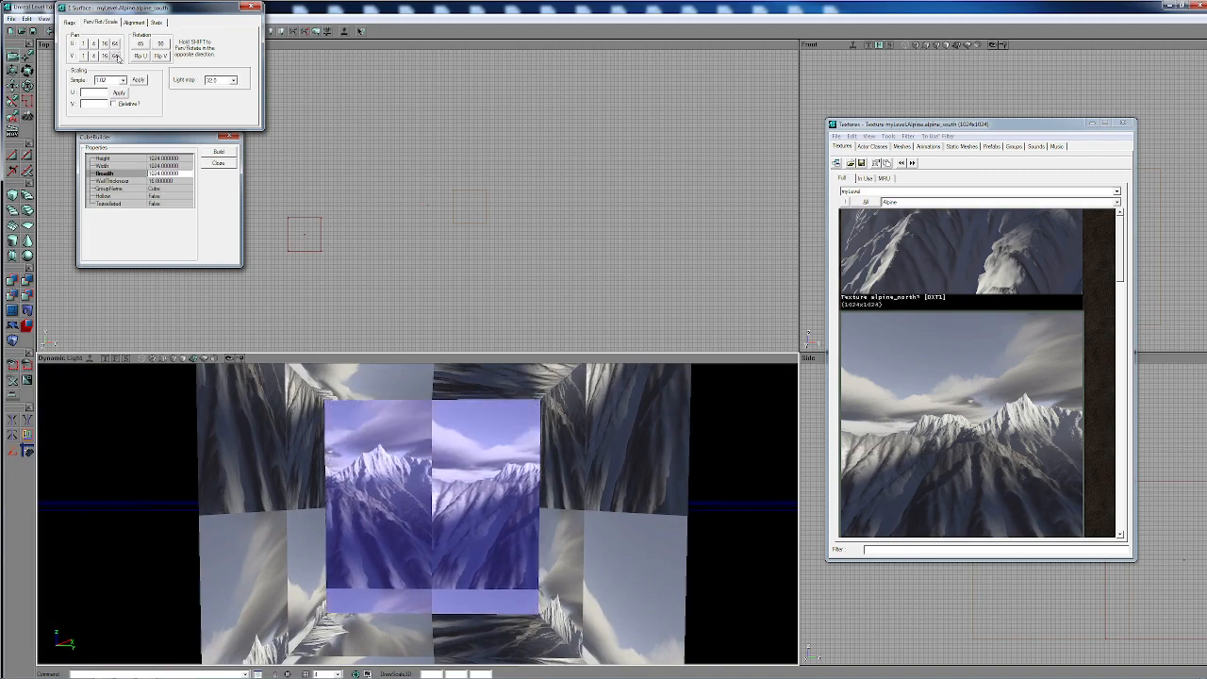
left_click(116, 57)
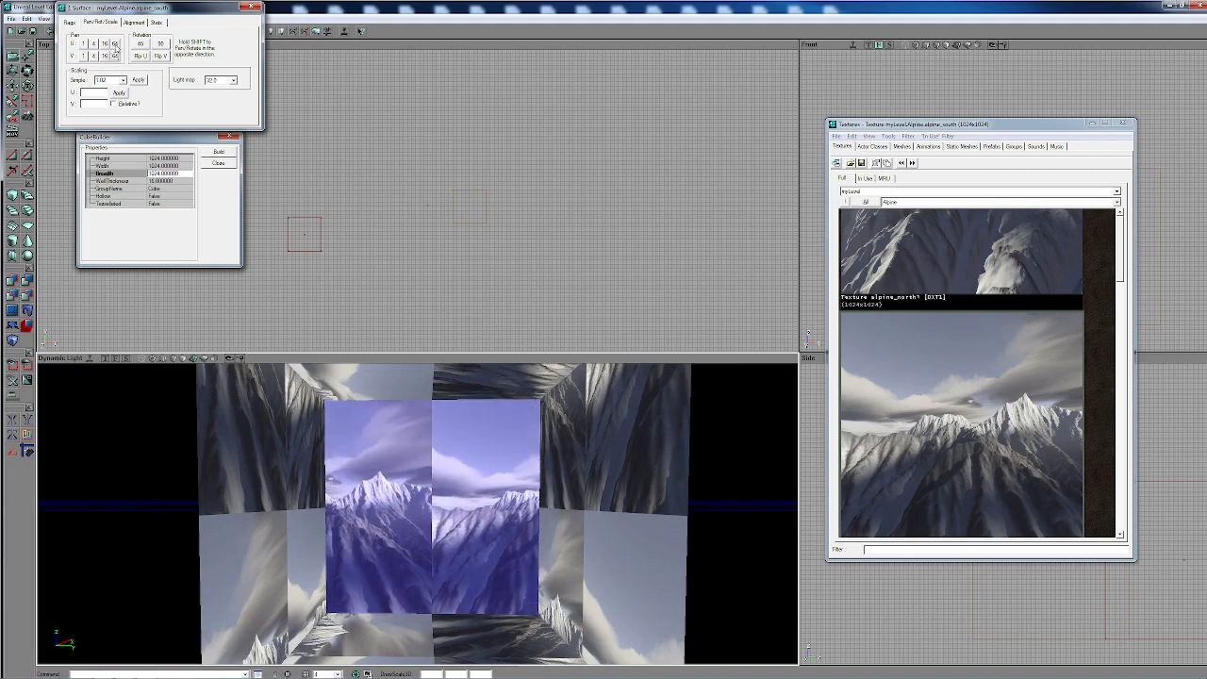
left_click(114, 44)
left_click(114, 44)
left_click(114, 44)
left_click(114, 45)
left_click(114, 45)
left_click(114, 45)
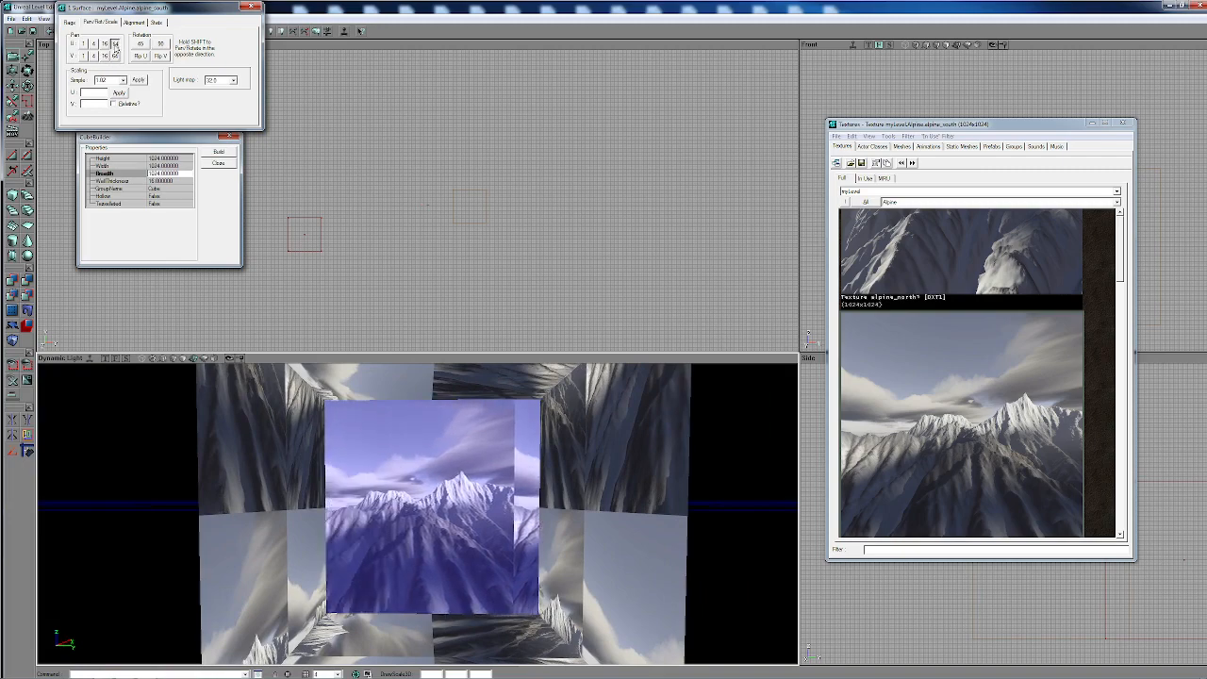
left_click(114, 44)
- Select the wall adjoining the aligned one and pan its texture in U and V in steps of 64 to fill the wall
left_click(581, 443)
left_click_drag(582, 444, 662, 401)
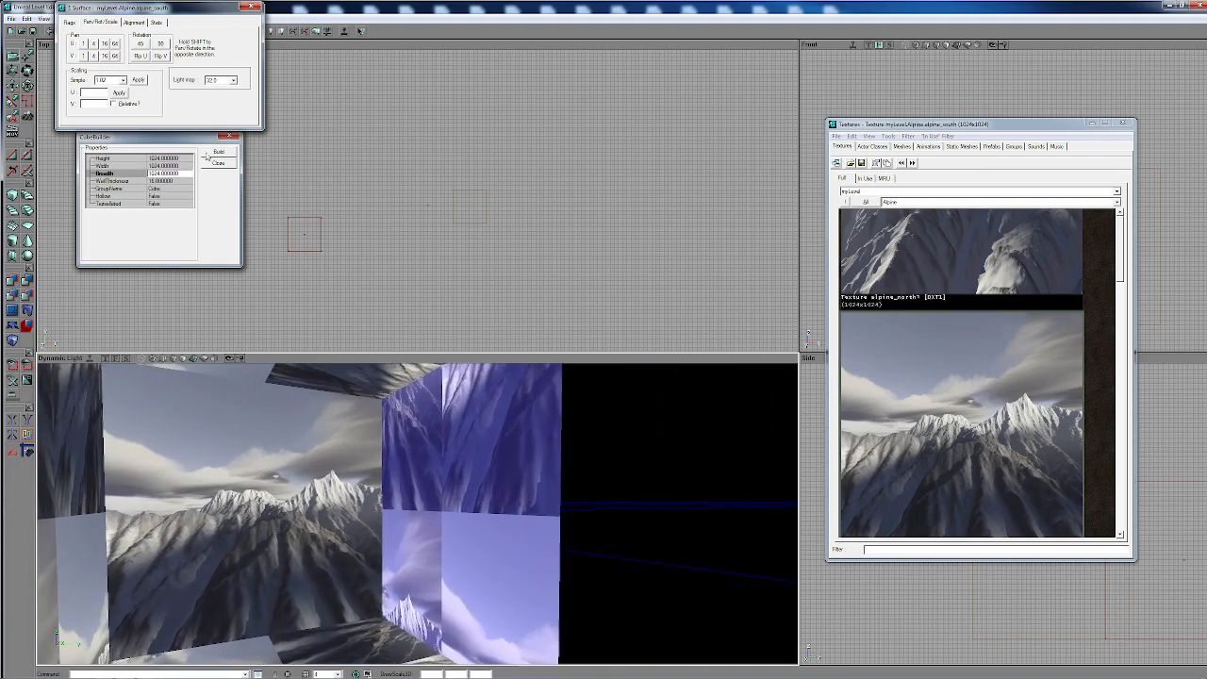
left_click(115, 45)
left_click(115, 46)
left_click(115, 45)
left_click(115, 45)
left_click(115, 46)
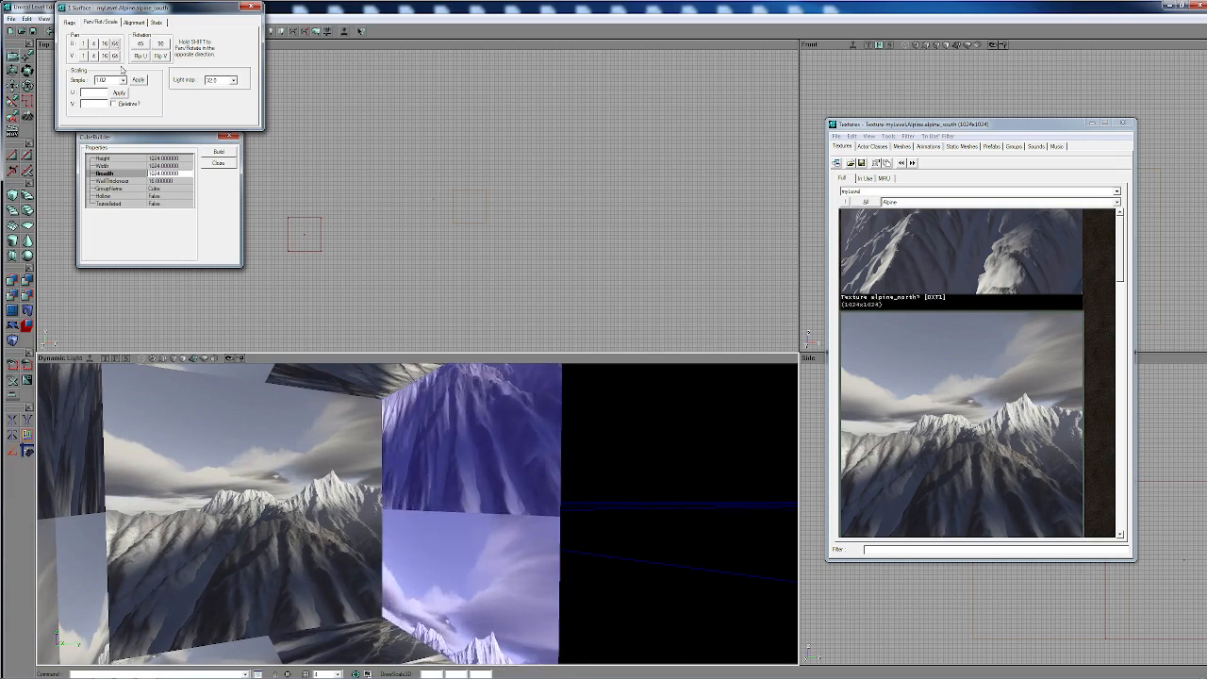
left_click(116, 58)
left_click(116, 59)
left_click(116, 59)
left_click(116, 59)
left_click(116, 59)
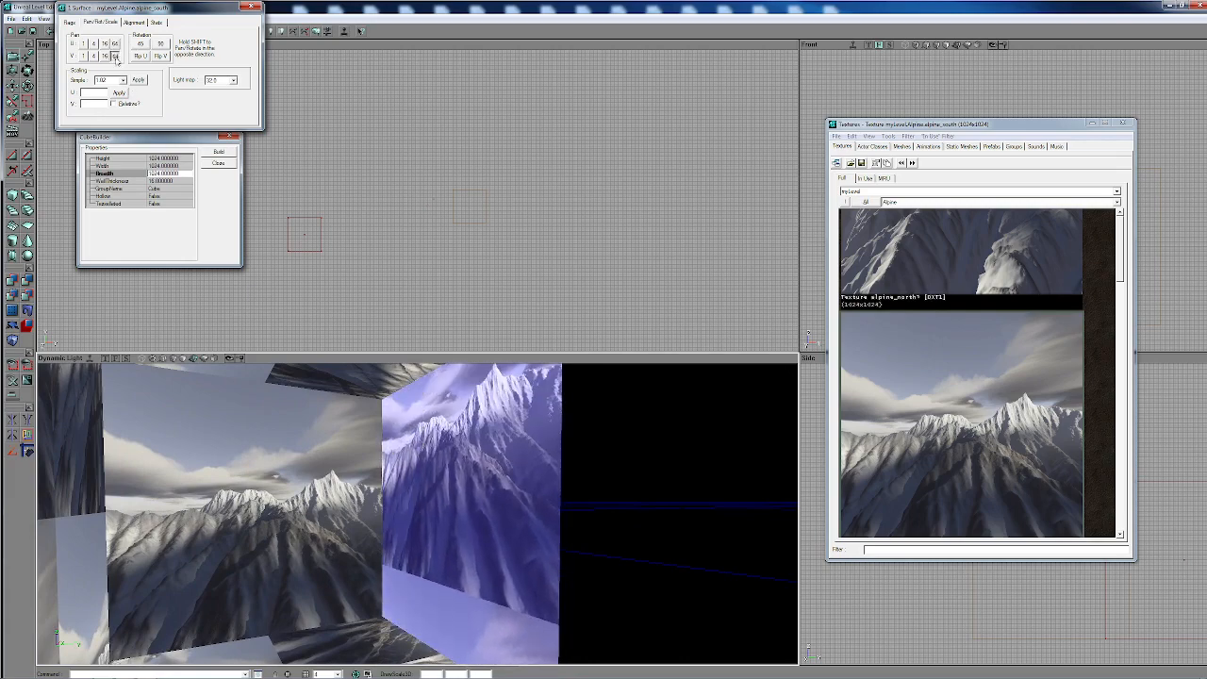
left_click(116, 58)
left_click(116, 58)
- Select the third wall and pan its texture in U and V in steps of 64 until the image lines up with the neighbouring wall
mouse_move(322, 412)
left_mouse_down()
mouse_move(415, 401)
mouse_move(475, 412)
left_mouse_up()
left_click(323, 412)
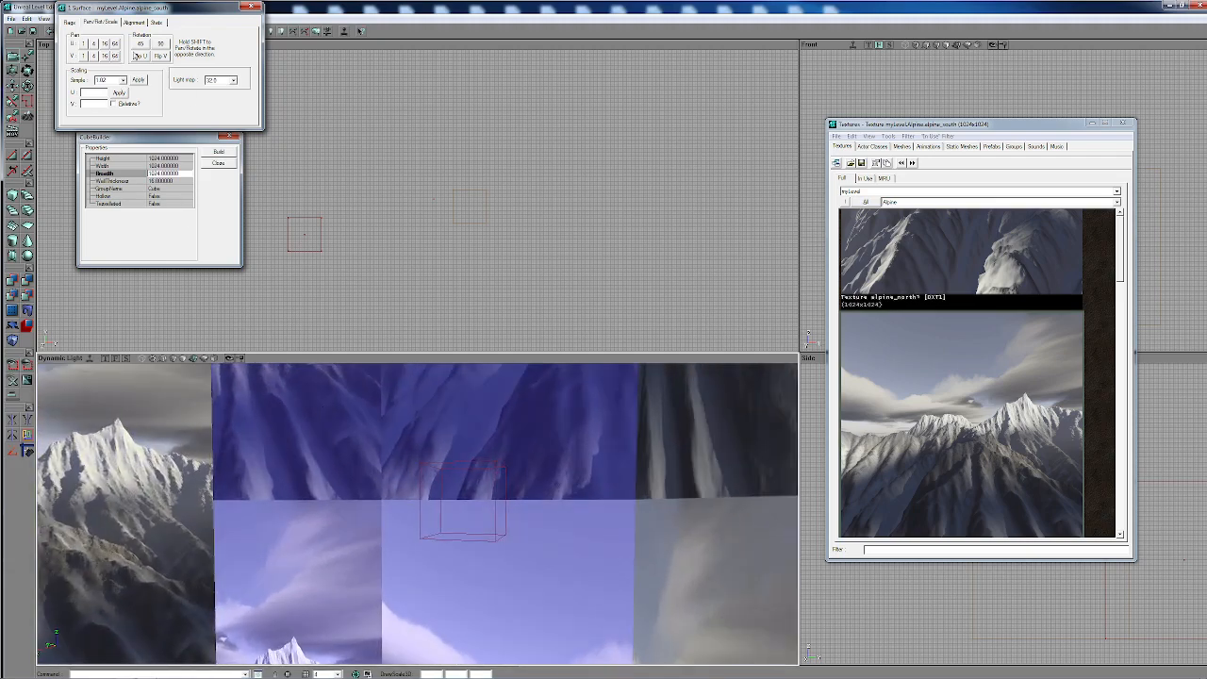
left_click(116, 43)
left_click(115, 43)
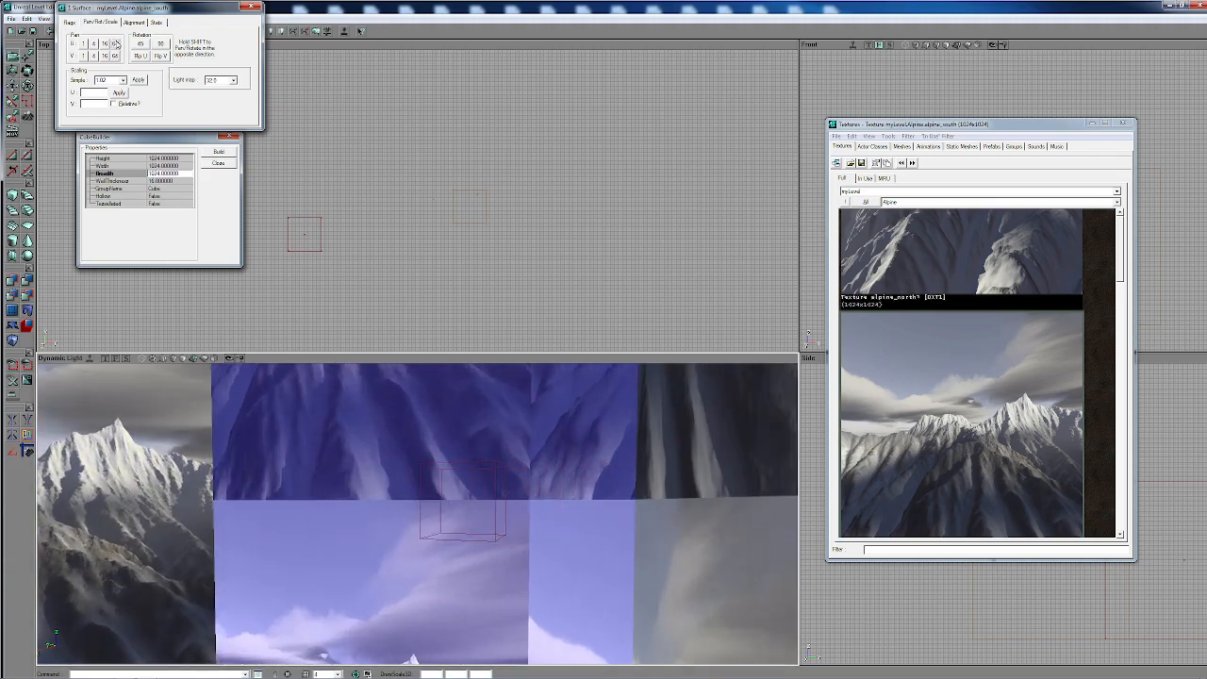
left_click(115, 43)
left_click(115, 43)
left_click(115, 56)
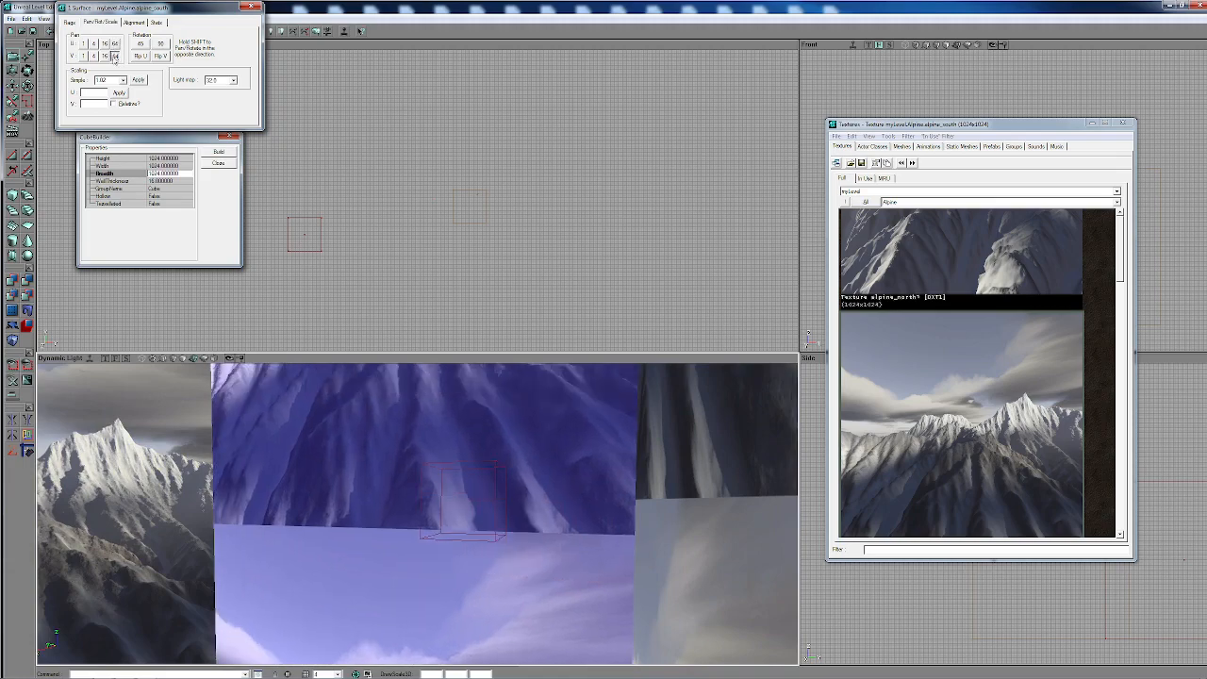
left_click(115, 55)
left_click(115, 56)
left_click(115, 56)
left_click(115, 55)
left_click(115, 58)
right_click_drag(282, 415, 281, 471)
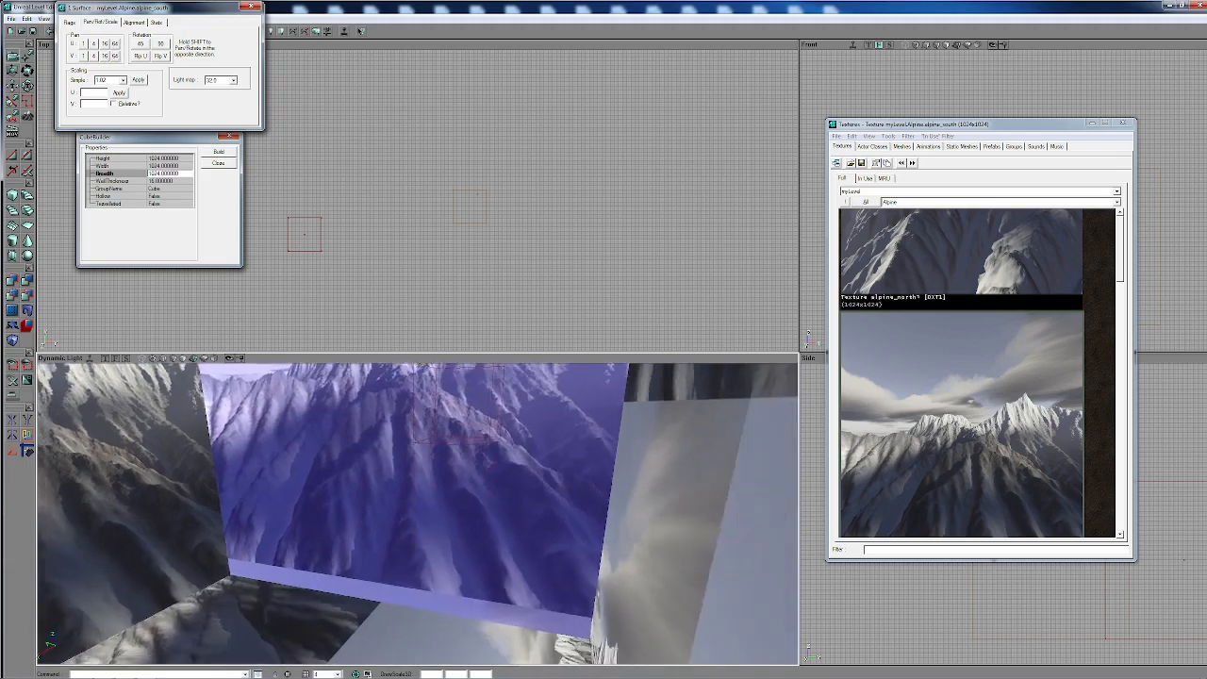
left_click_drag(281, 471, 271, 520)
left_click(114, 58)
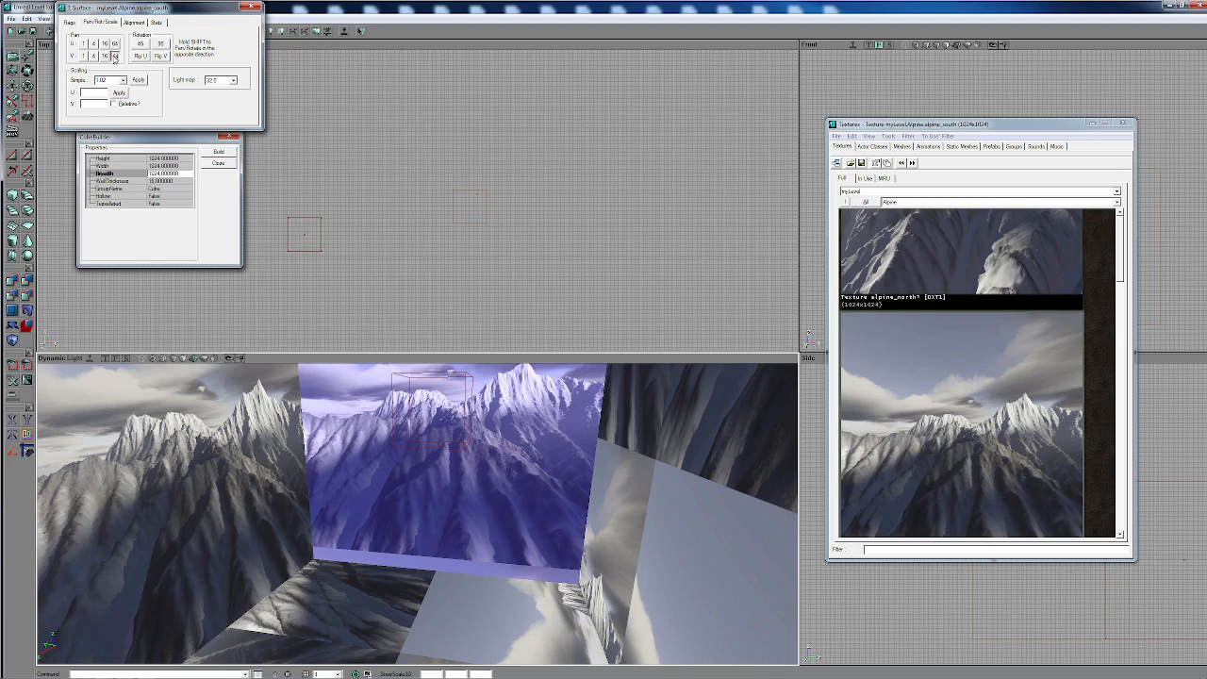
- Select the remaining fourth wall and pan its texture in U and V in steps of 64 to match the finished walls
left_click_drag(273, 415, 368, 401)
left_click(386, 468)
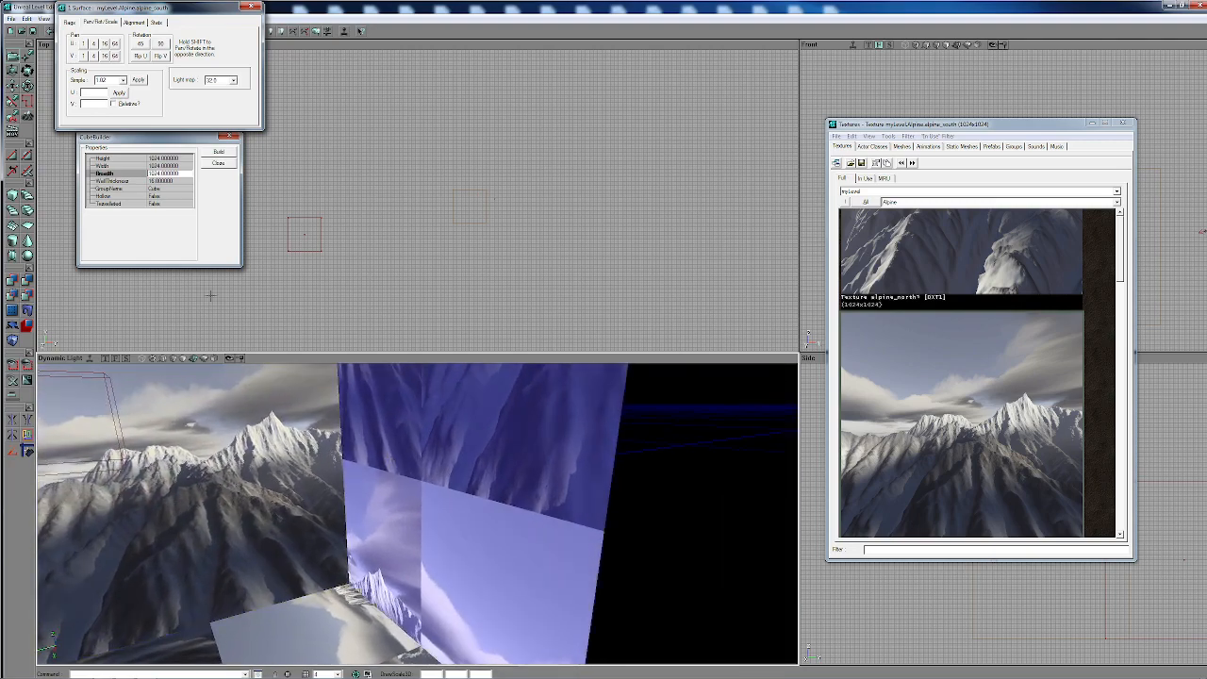
left_click(116, 43)
left_click(116, 43)
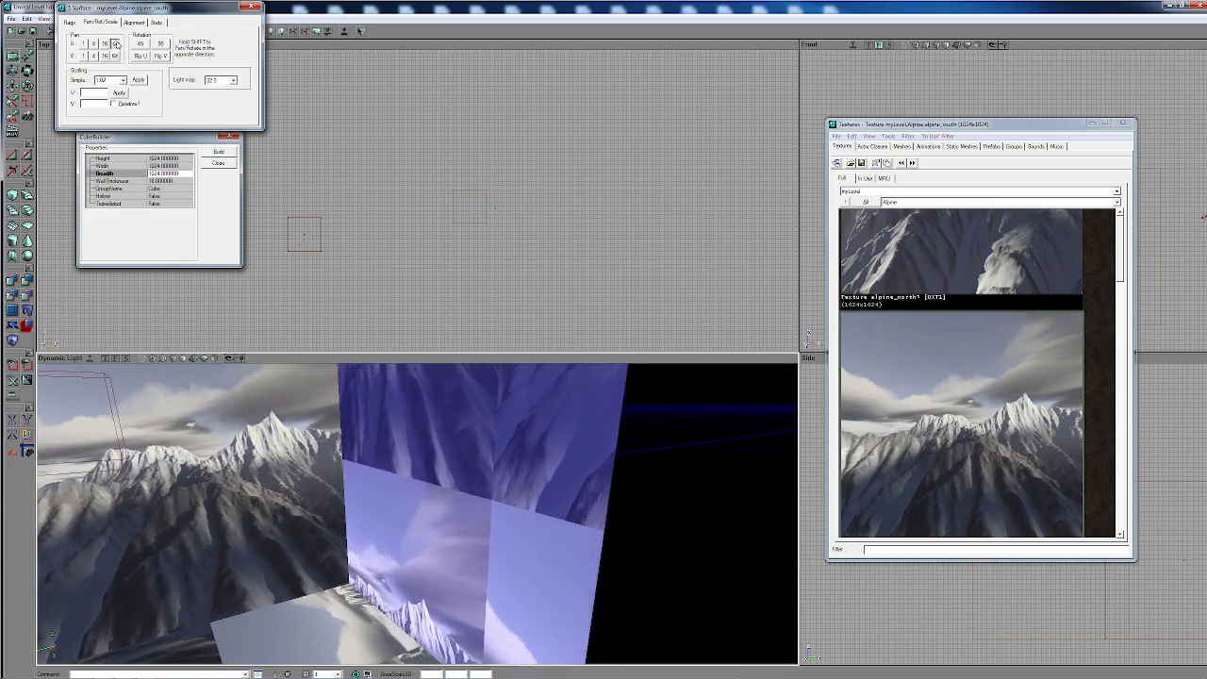
left_click(116, 43)
left_click(116, 44)
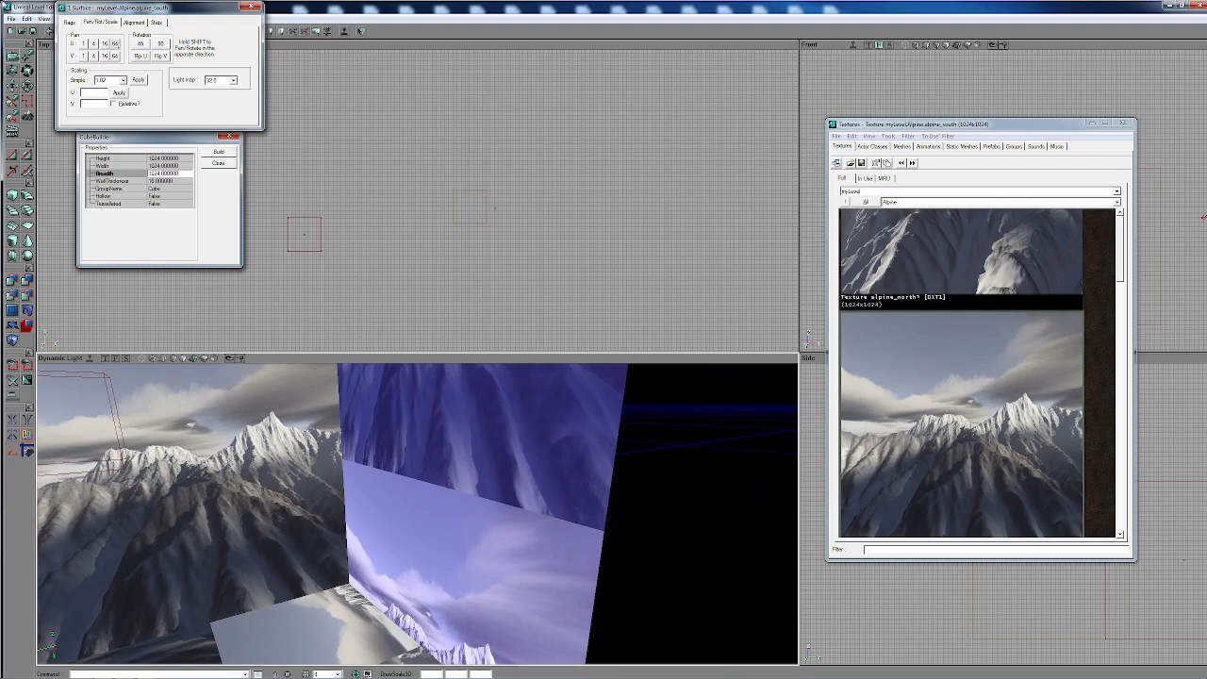
left_click(115, 56)
left_click(115, 56)
left_click(115, 55)
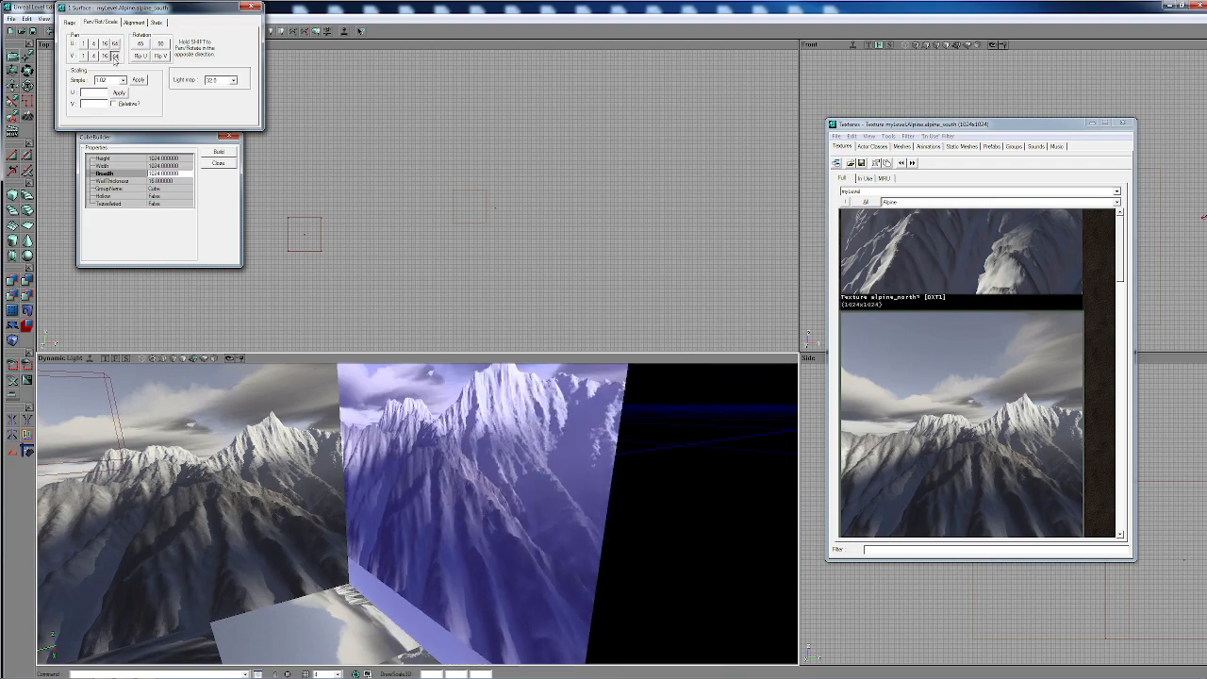
left_click(115, 55)
left_click(115, 57)
- Select only the floor and pan its texture in V and then U in steps of 64 until one whole image fills it
left_click_drag(283, 471, 377, 566)
right_click_drag(377, 566, 377, 651)
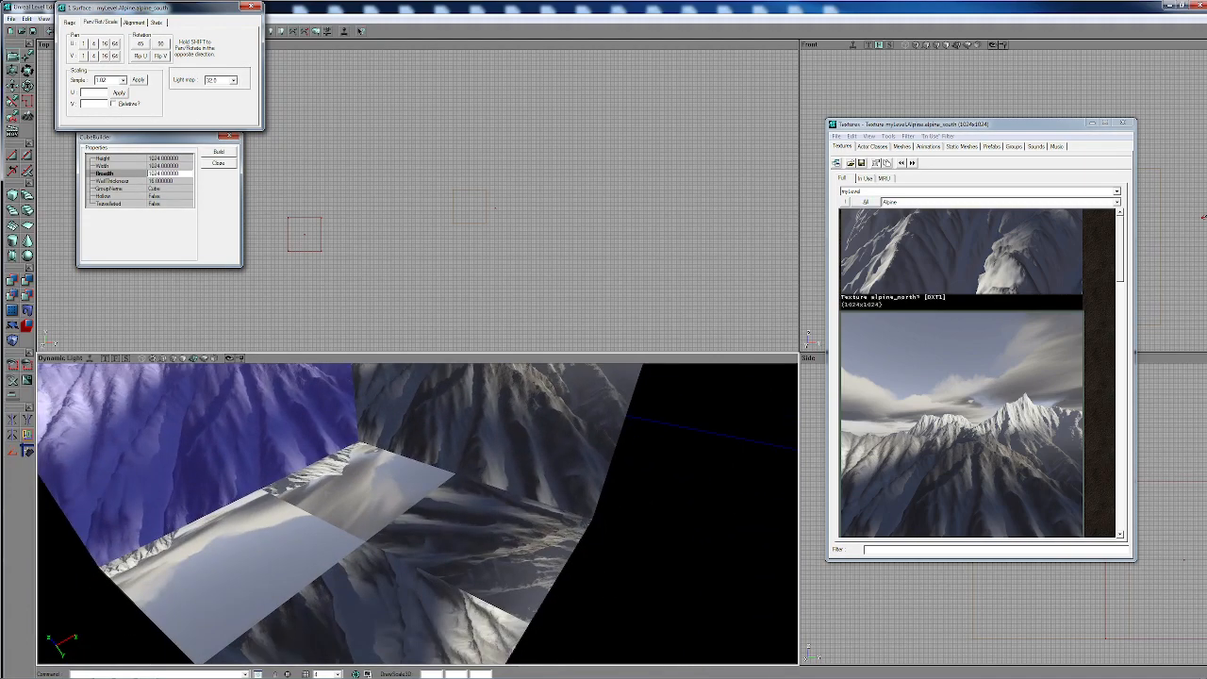
left_click(217, 547)
left_click(114, 56)
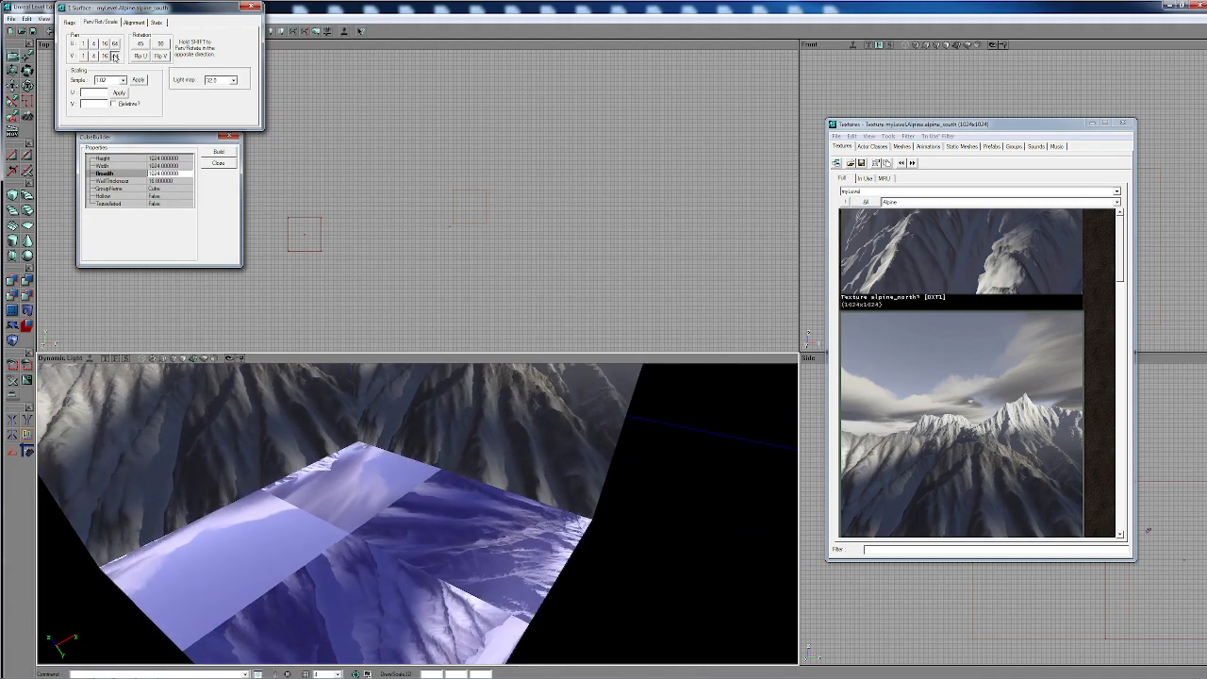
left_click(114, 57)
left_click(114, 56)
left_click(114, 56)
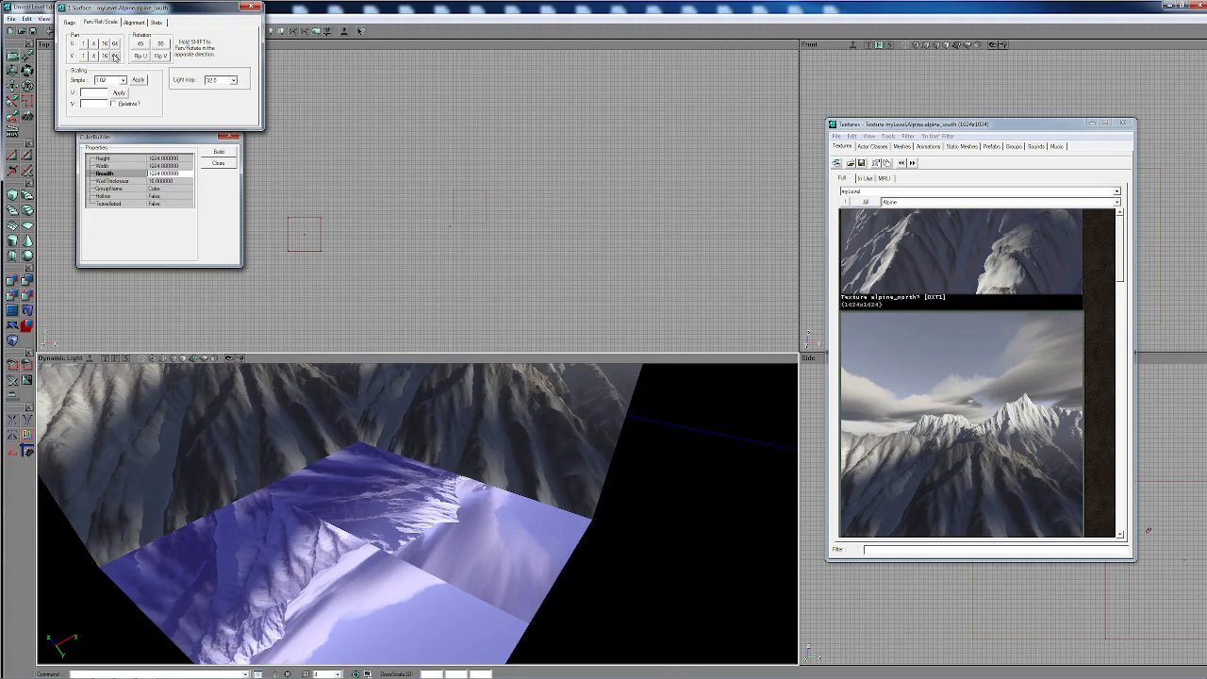
left_click(115, 44)
left_click(115, 45)
left_click(115, 44)
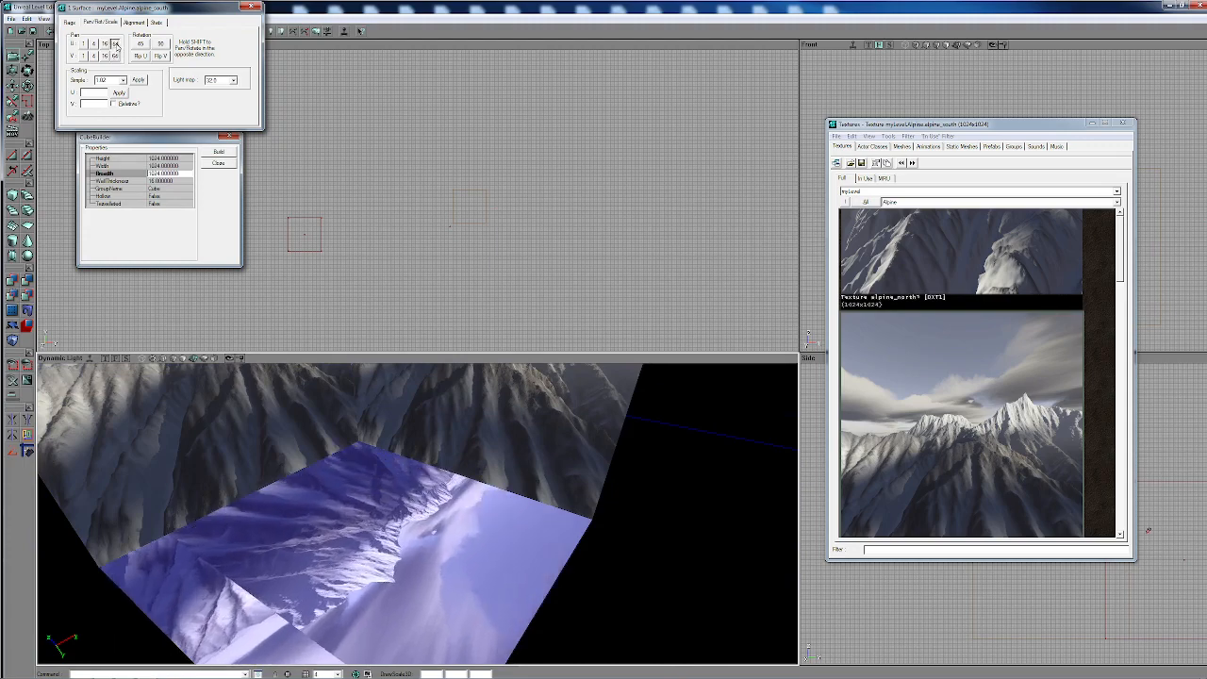
left_click(115, 44)
- Select only the ceiling and rotate its texture by 90 degrees
right_click_drag(312, 490, 328, 391)
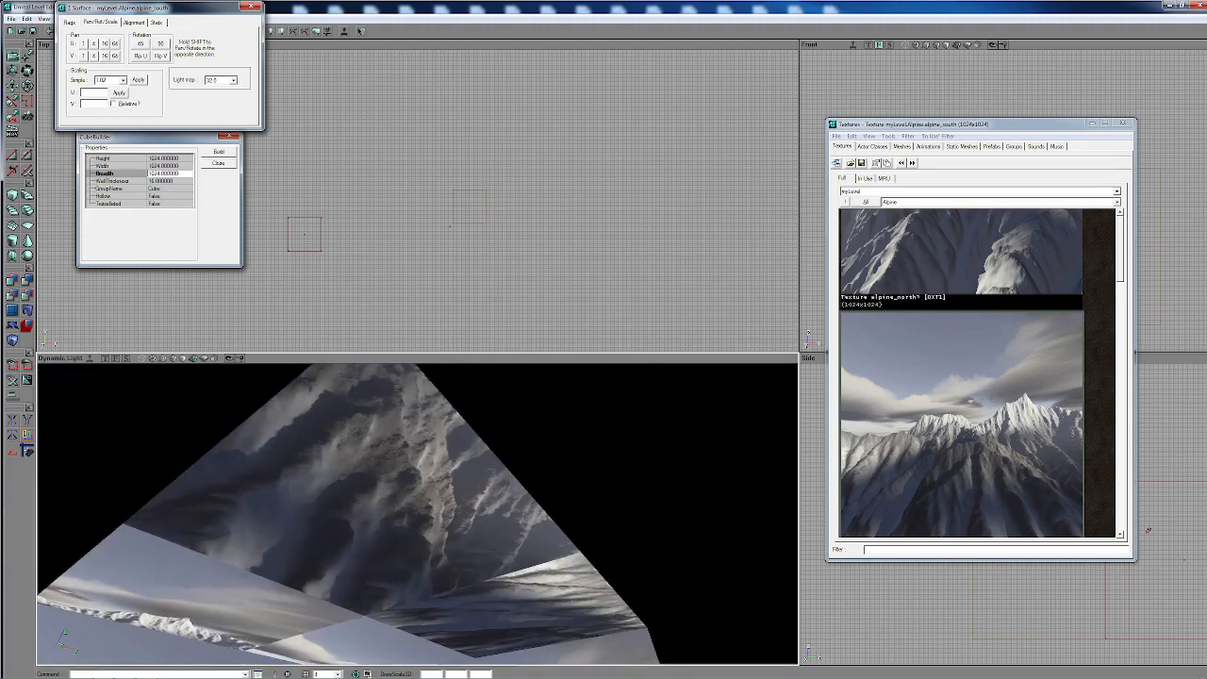
left_click(325, 471)
right_click_drag(325, 471, 304, 558)
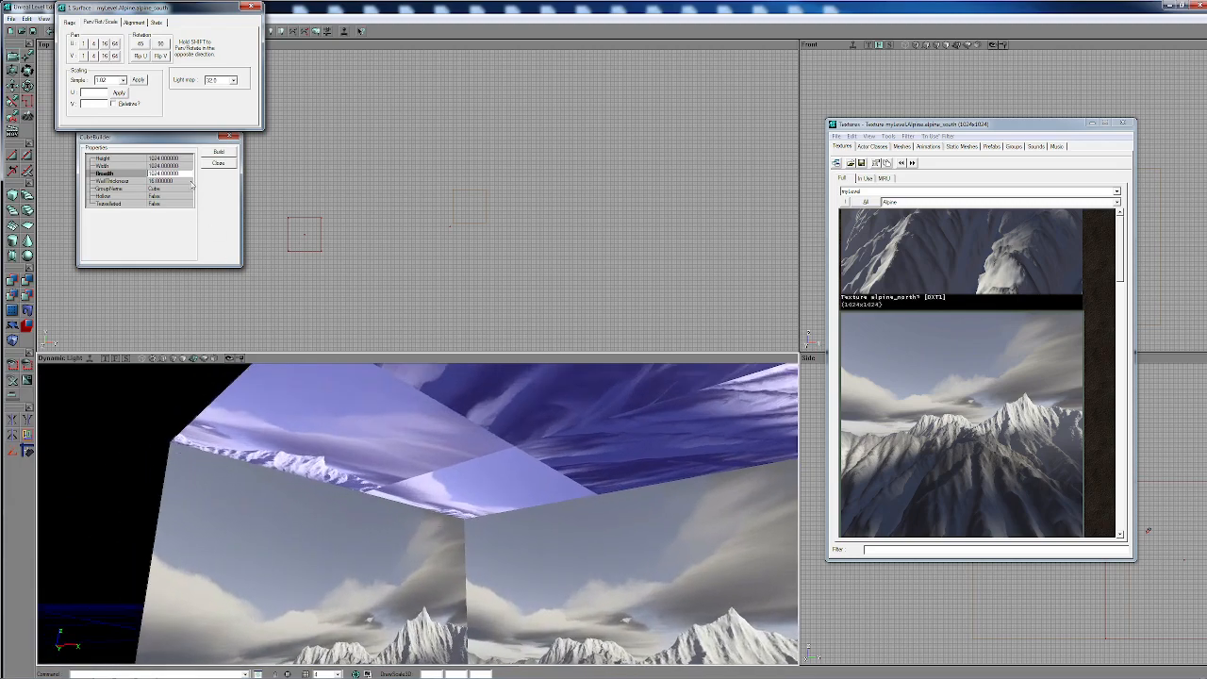
left_click(161, 46)
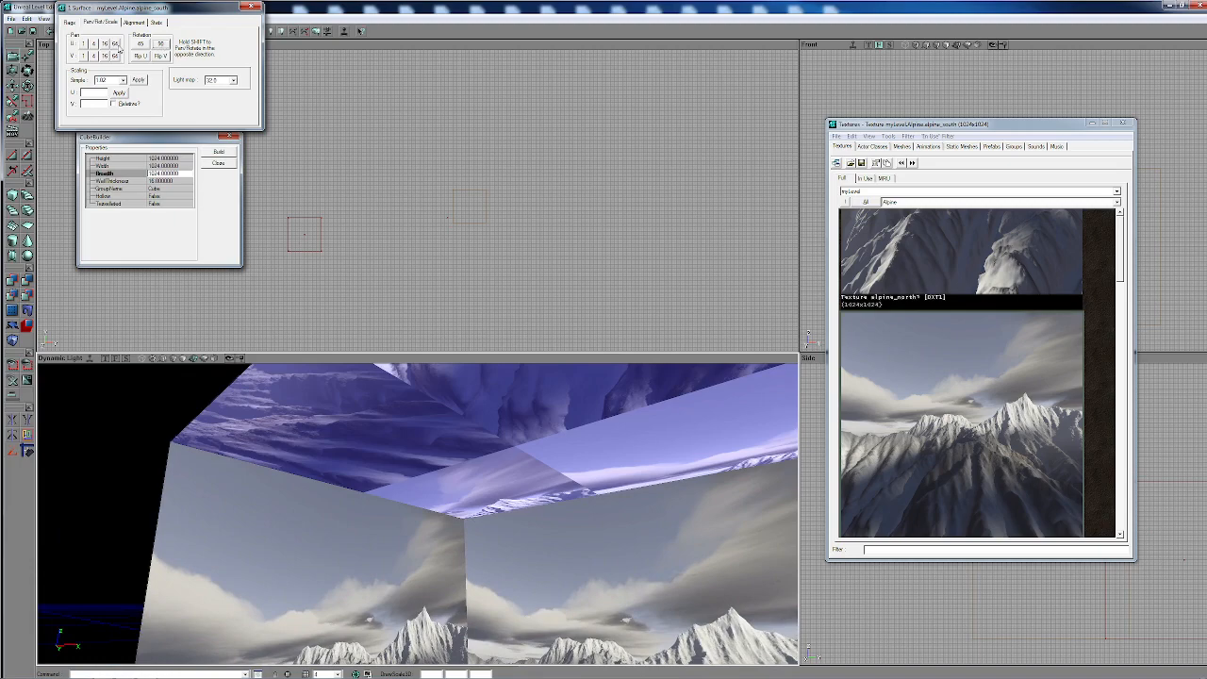
- Pan the ceiling's texture four times by 64 in U and four times by 64 in V to fit one image
left_click(116, 46)
left_click(116, 46)
left_click(116, 45)
left_click(116, 46)
left_click(116, 46)
left_click(116, 45)
left_click(116, 45)
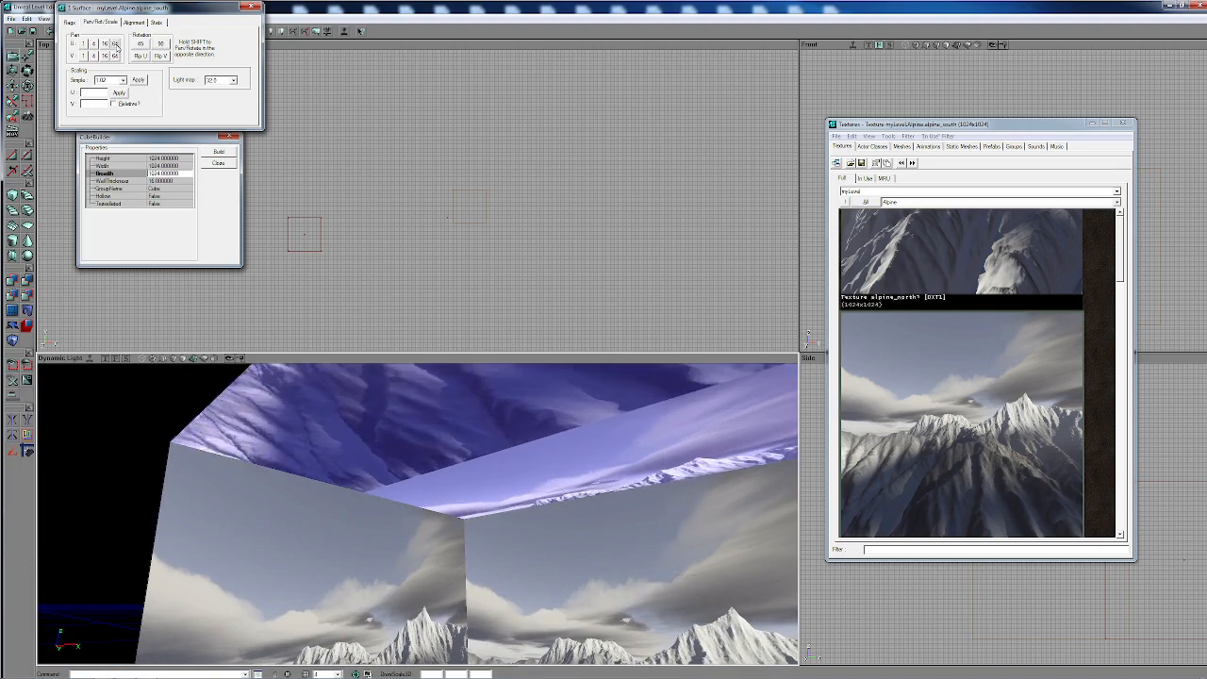
mouse_move(263, 377)
right_mouse_down()
mouse_move(377, 376)
mouse_move(263, 376)
right_mouse_up()
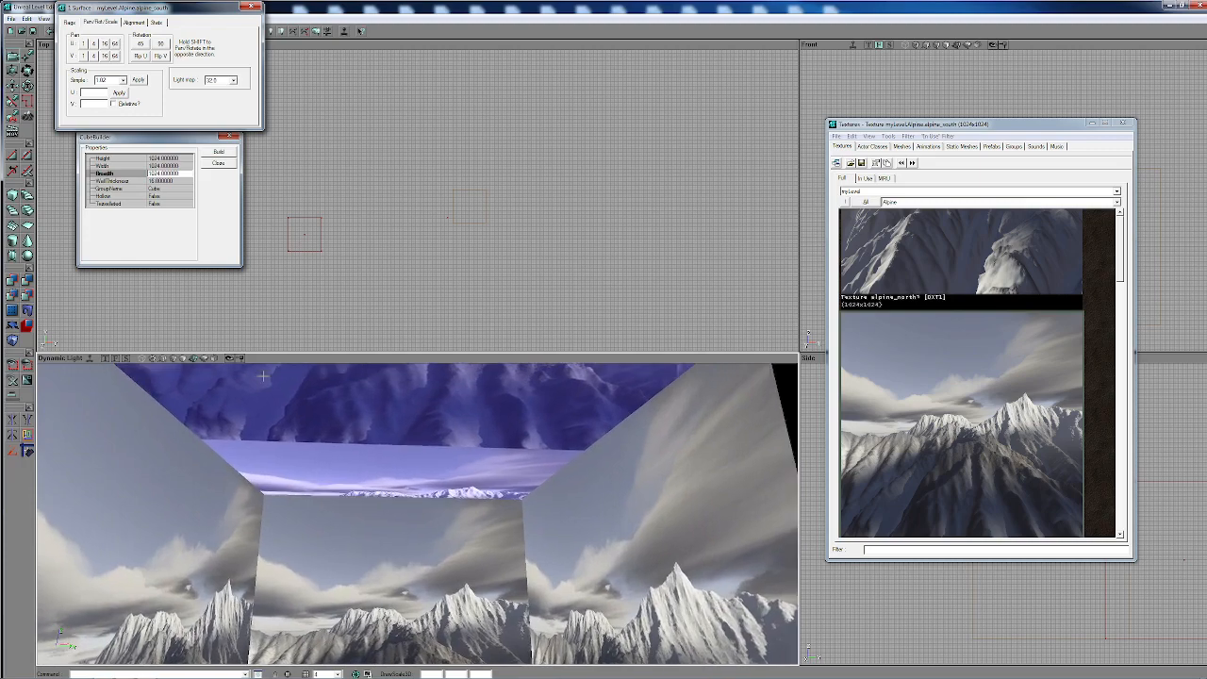
left_click(114, 56)
left_click(114, 55)
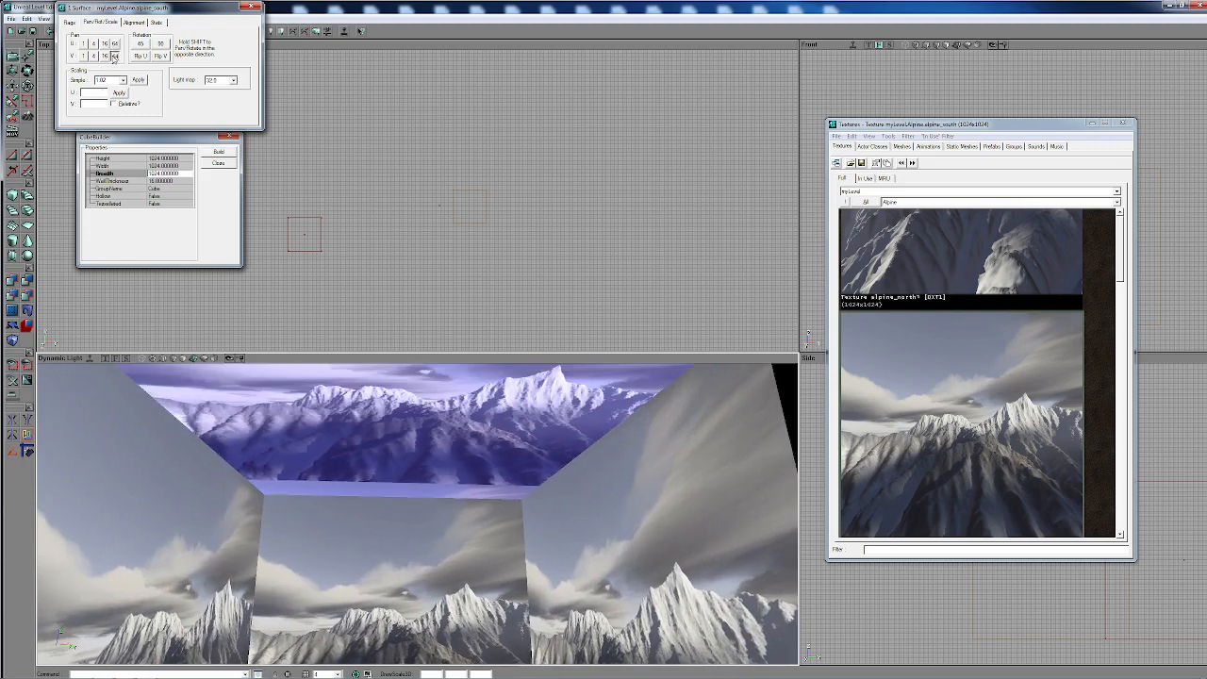
left_click(114, 56)
left_click(114, 56)
- Clear the surface selection, select only the ceiling and apply the alpine_up texture to it
right_click_drag(489, 484, 487, 509)
left_click_drag(487, 509, 486, 378)
left_click(485, 377)
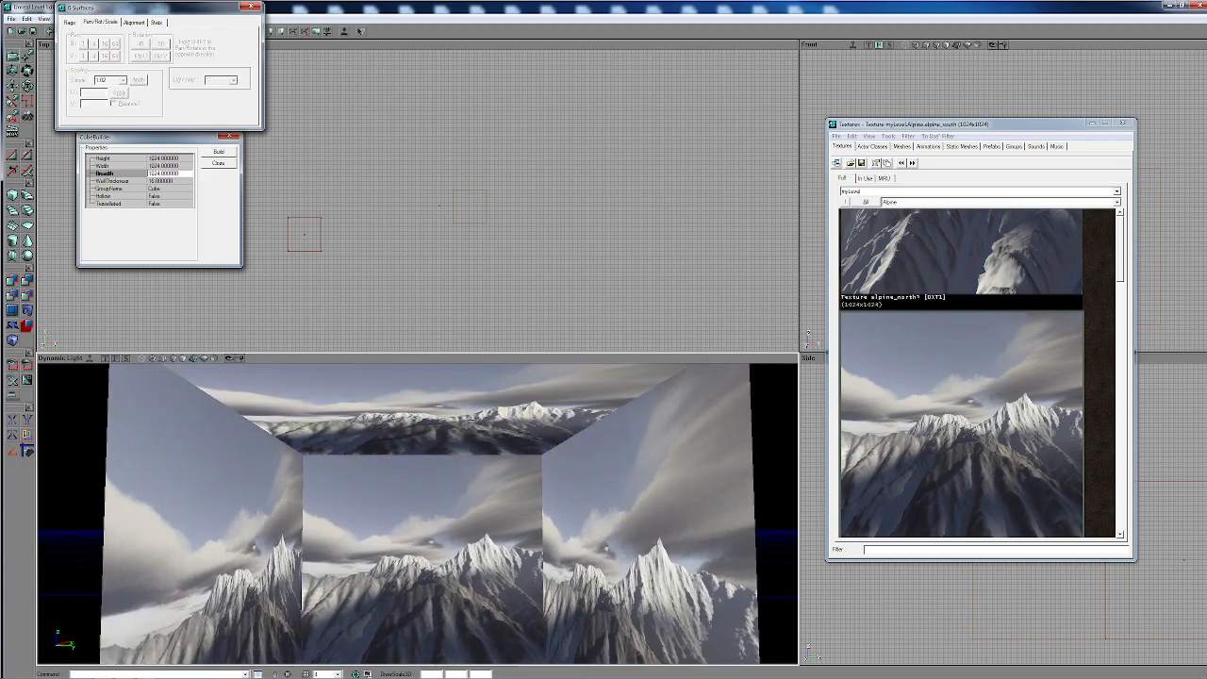
left_click(533, 401)
scroll(941, 480, "down", 3)
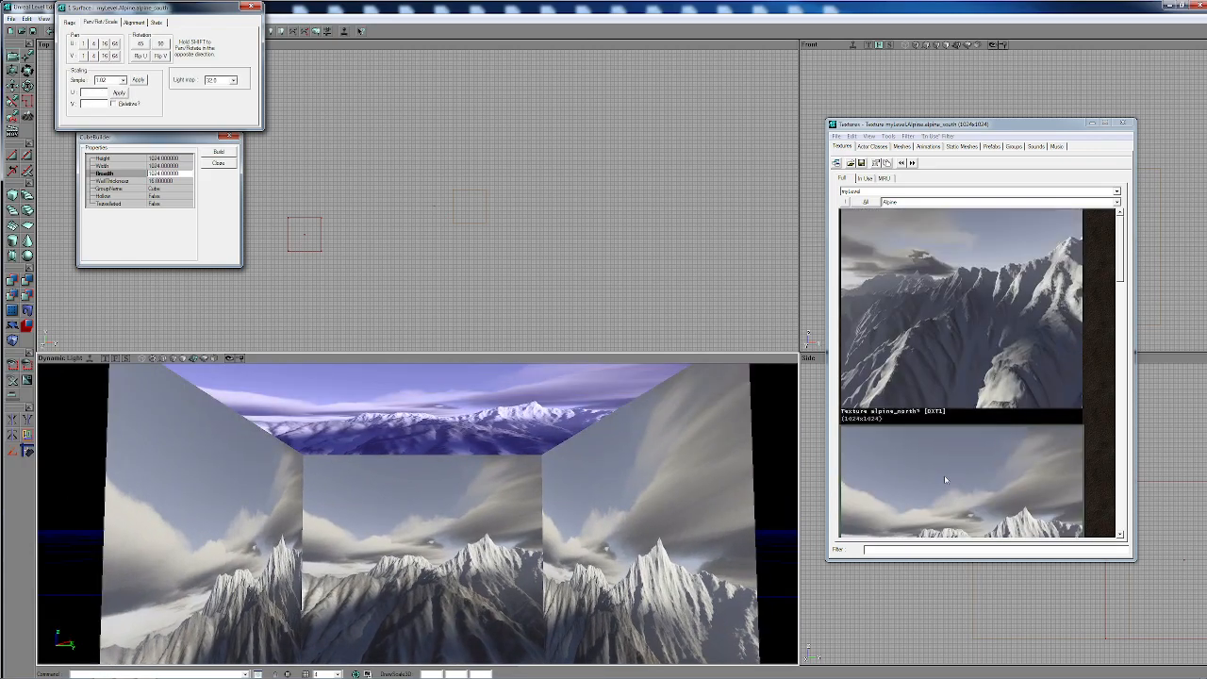
left_click(951, 436)
- Select the floor and apply the alpine_down texture to it
right_click_drag(585, 443, 584, 564)
left_click(585, 443)
left_click(942, 439)
scroll(943, 406, "down", 6)
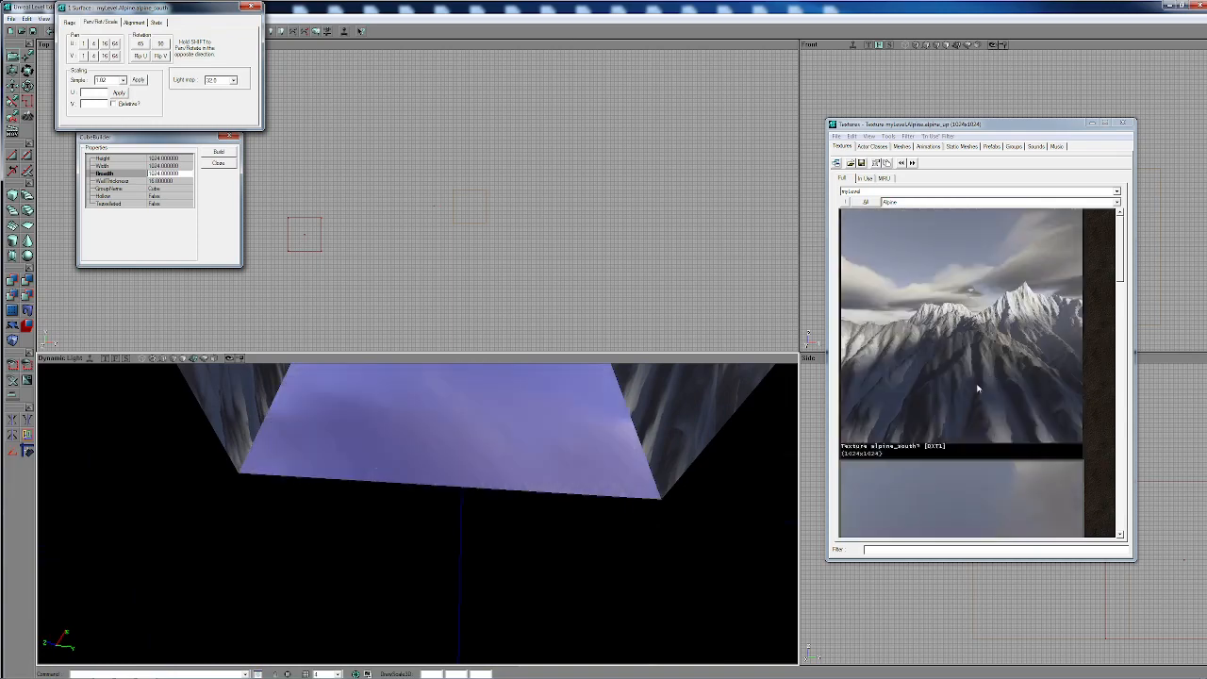
left_click(931, 335)
- Select one side wall and try the alpine_down, alpine_east and alpine_north textures on it
right_click_drag(558, 470, 543, 383)
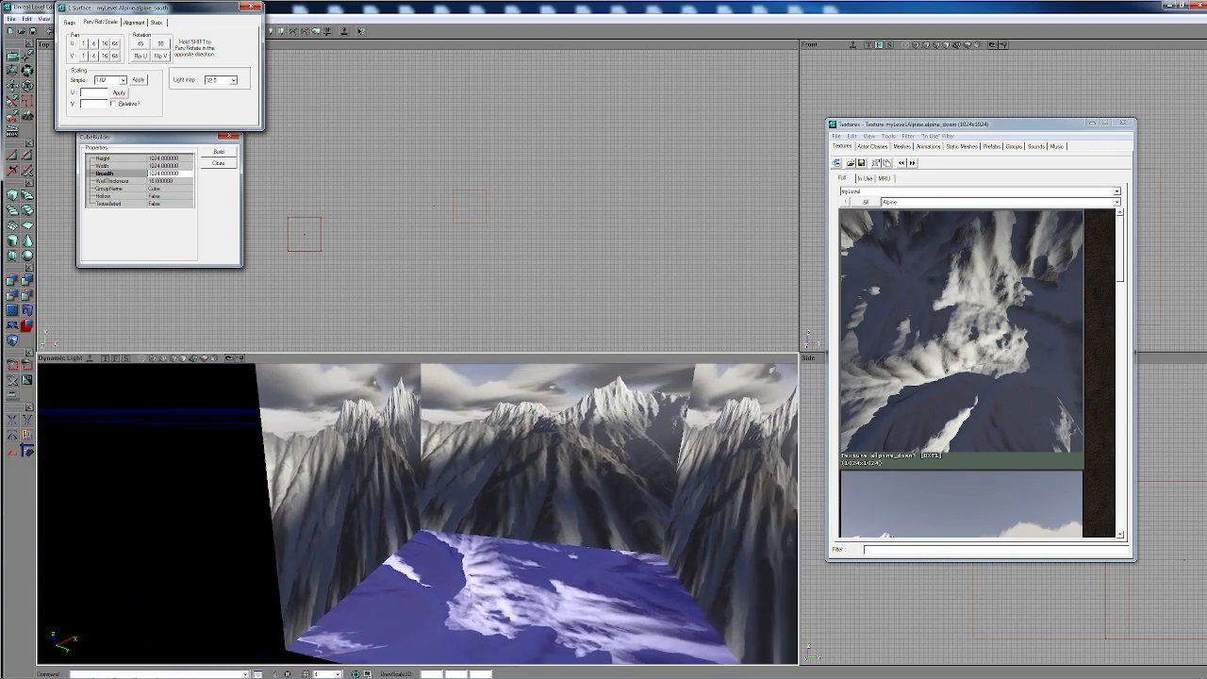
left_click_drag(558, 497, 669, 406)
left_click(558, 497)
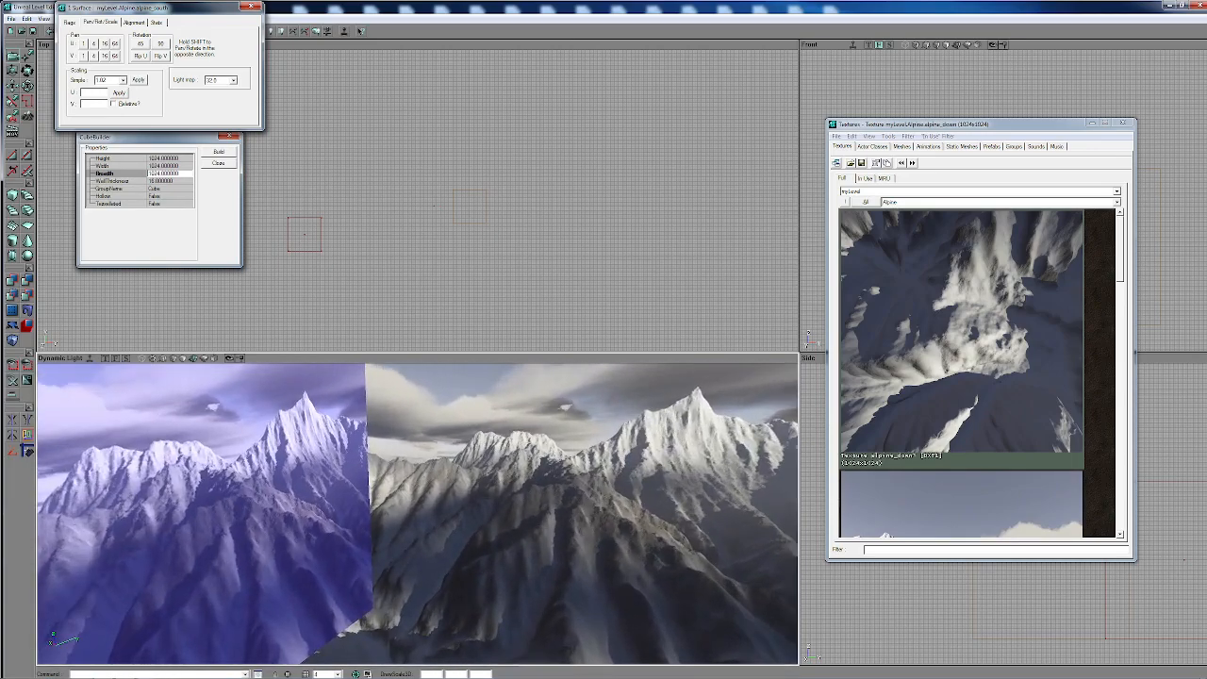
left_click(969, 403)
scroll(970, 375, "down", 3)
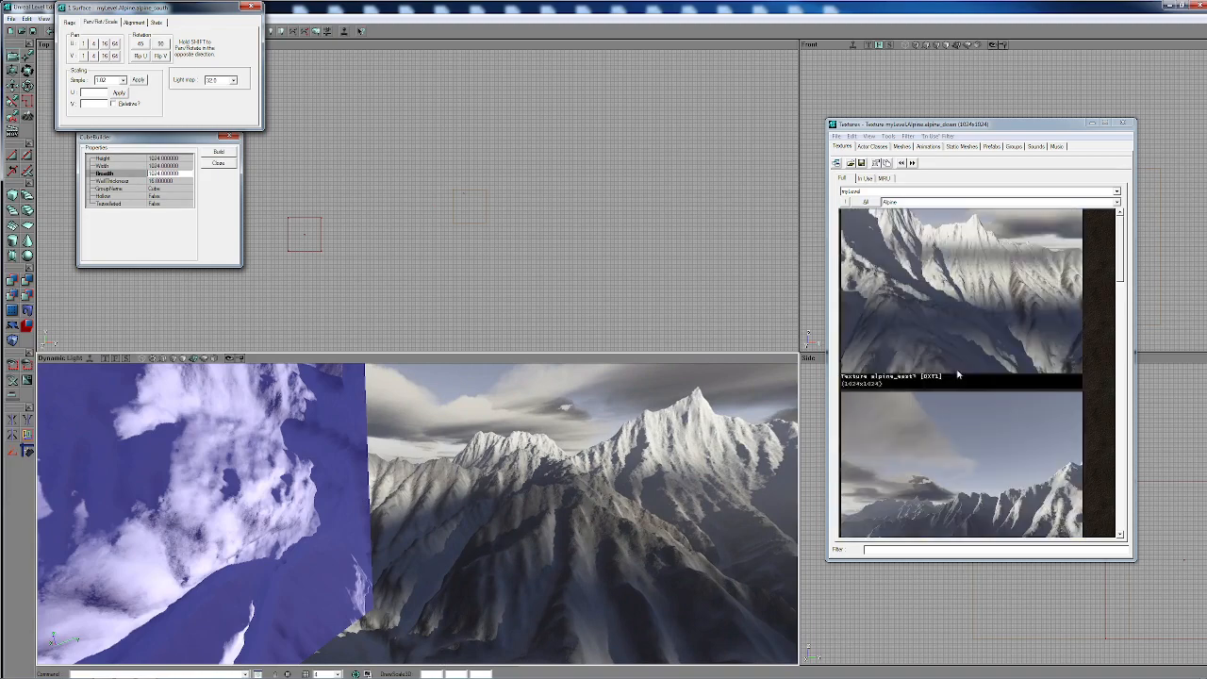
left_click(937, 305)
left_click_drag(487, 535, 485, 488)
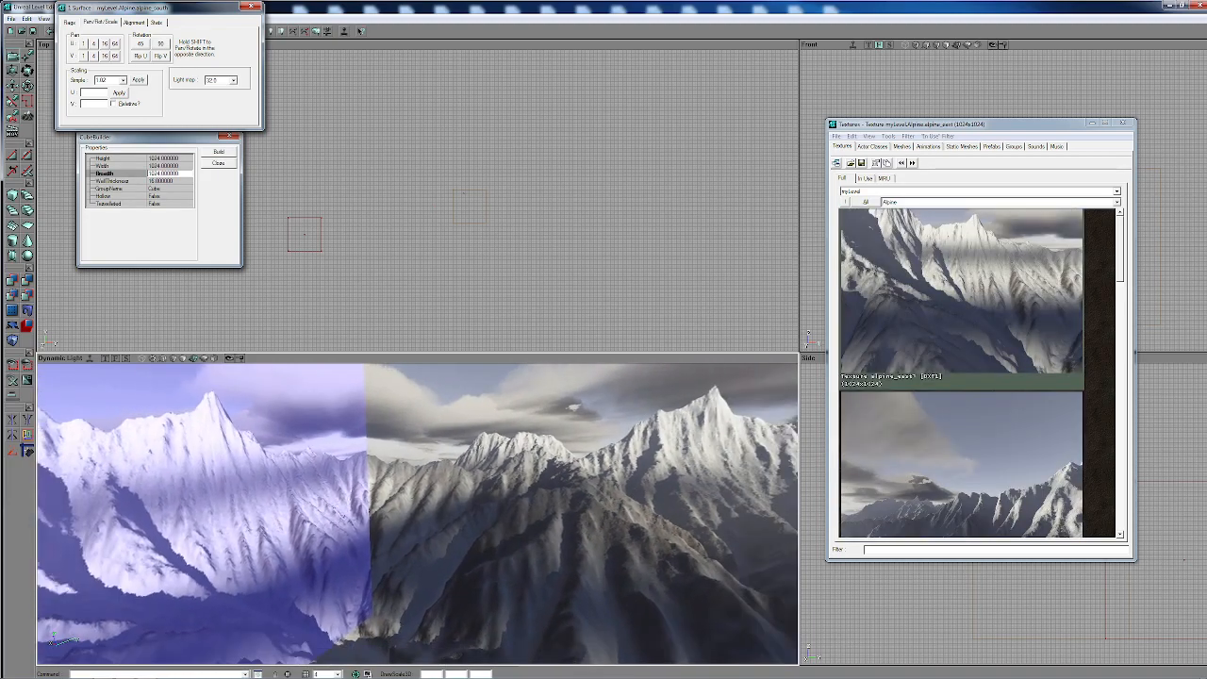
left_click(901, 481)
scroll(900, 475, "down", 1)
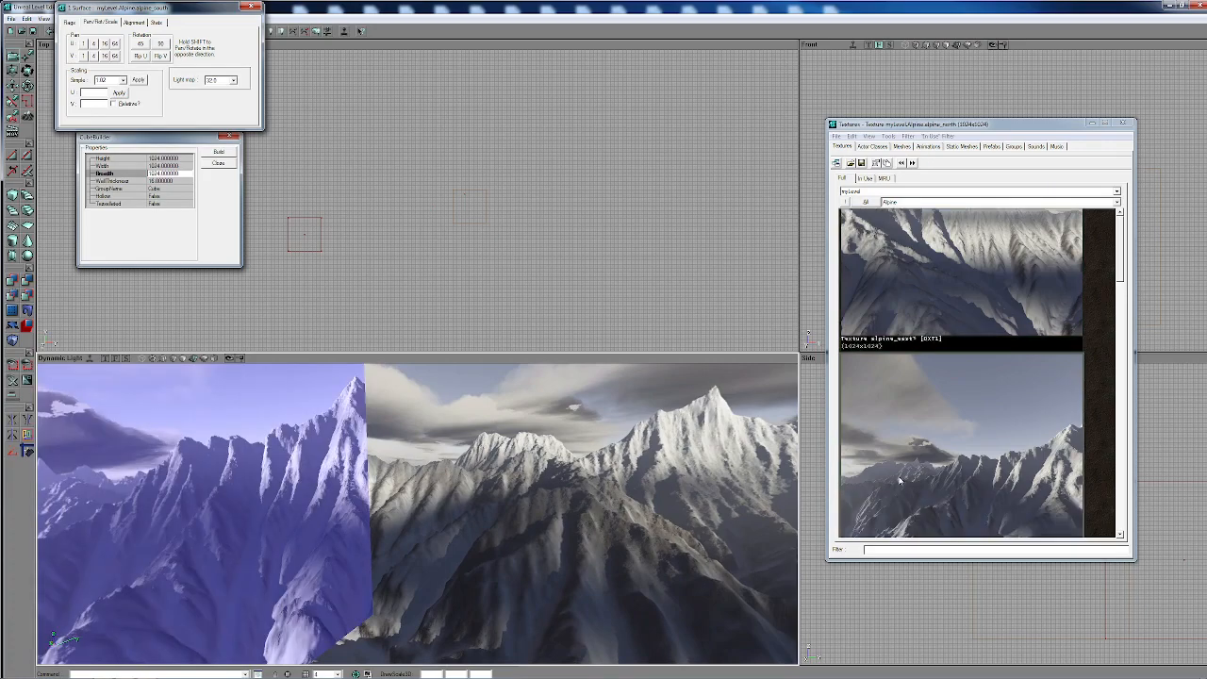
- Try alpine_east and alpine_south on the selected wall, and settle on the alpine_west texture for it
left_click_drag(482, 510, 325, 449)
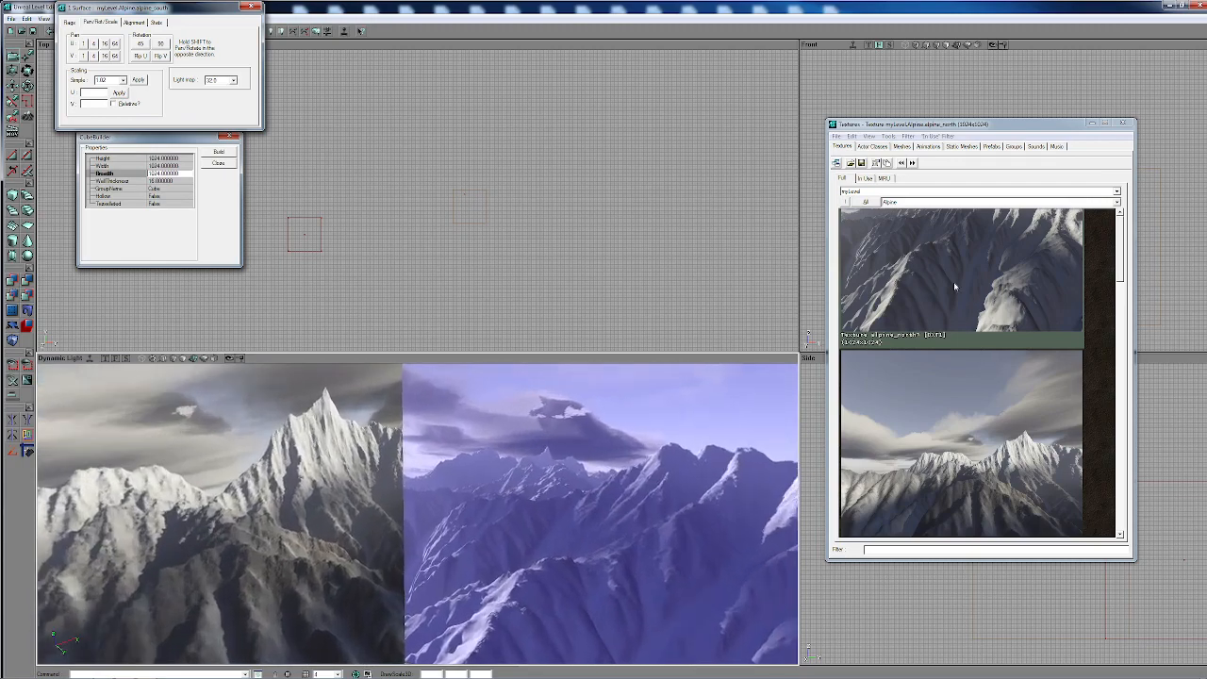
scroll(954, 287, "down", 10)
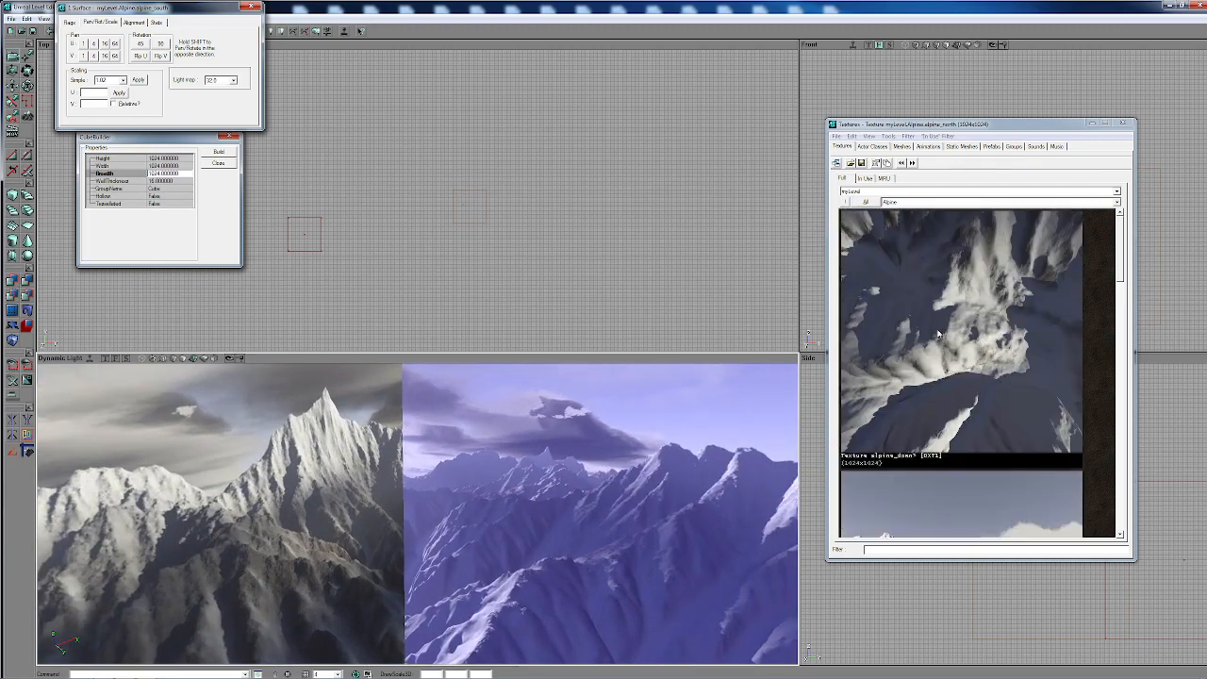
scroll(934, 354, "down", 2)
left_click(922, 345)
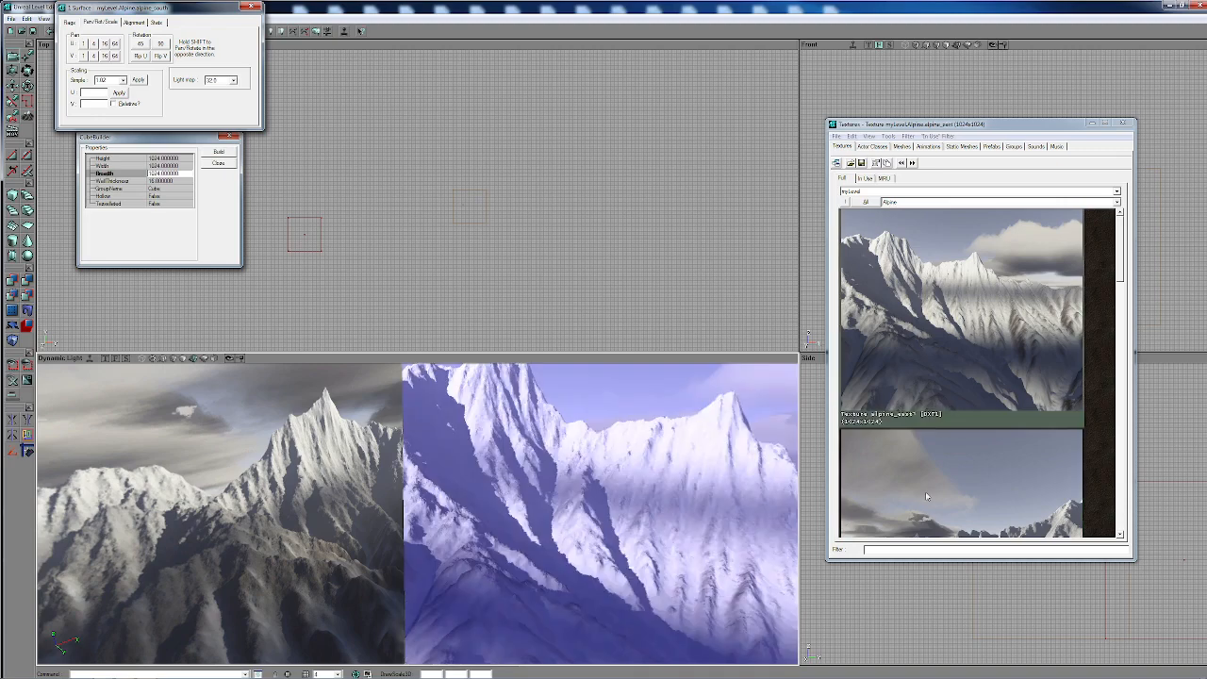
scroll(925, 497, "down", 1)
left_click(962, 446)
left_click(956, 481)
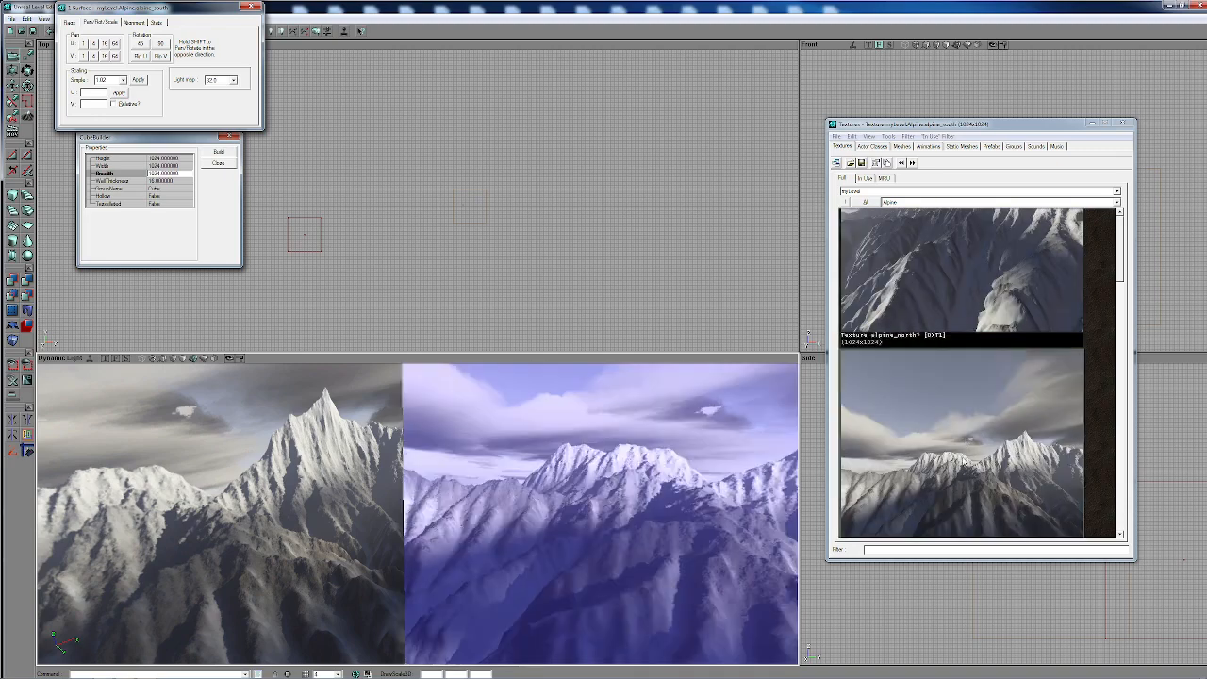
scroll(962, 462, "down", 5)
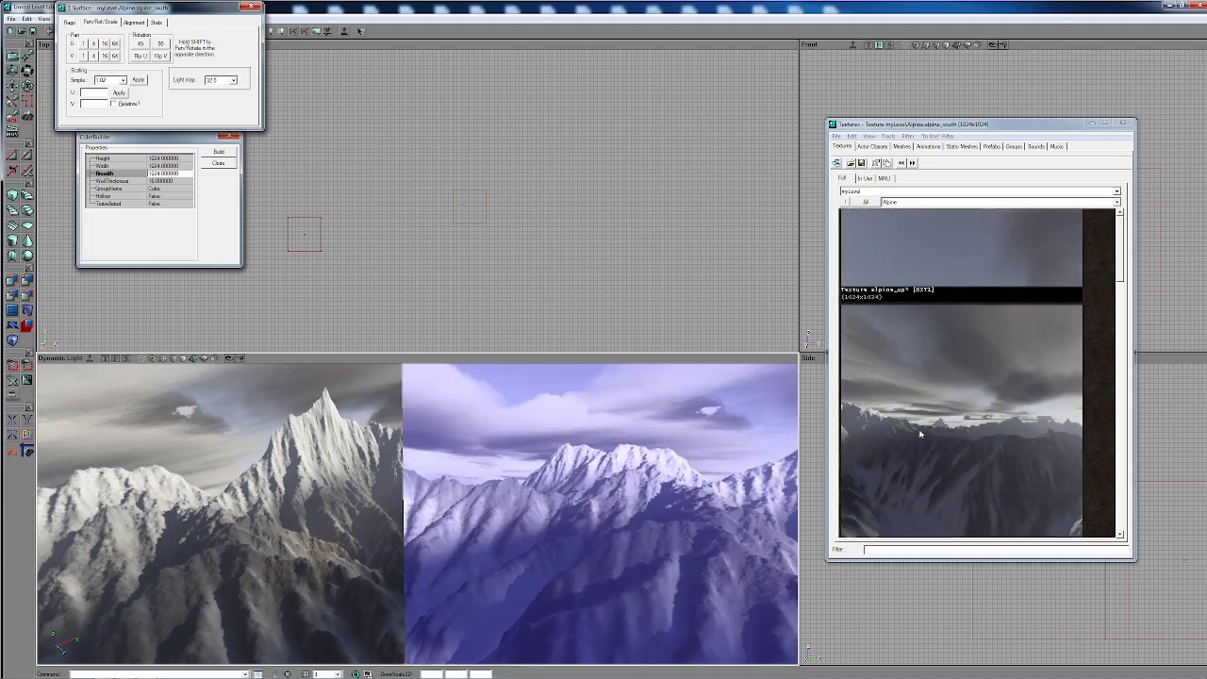
left_click(921, 435)
- Select the wall adjoining the alpine_west one, try alpine_west and alpine_south on it, and settle on alpine_north
left_click_drag(452, 515, 437, 493)
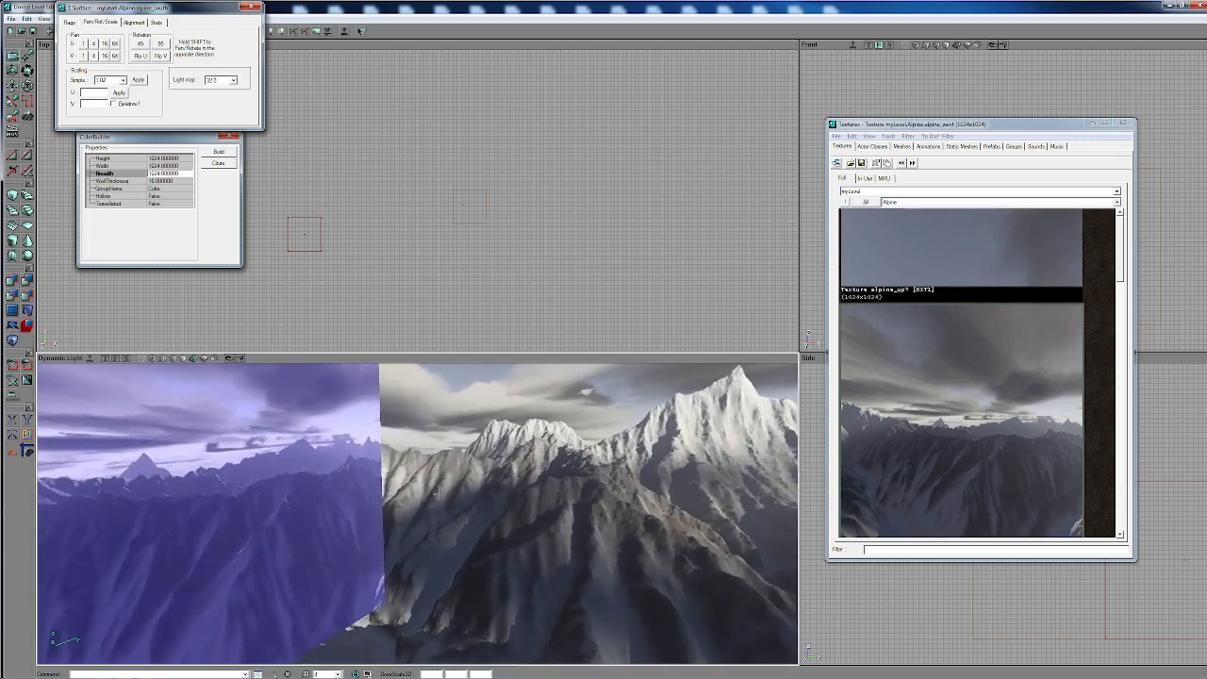
left_click(543, 514)
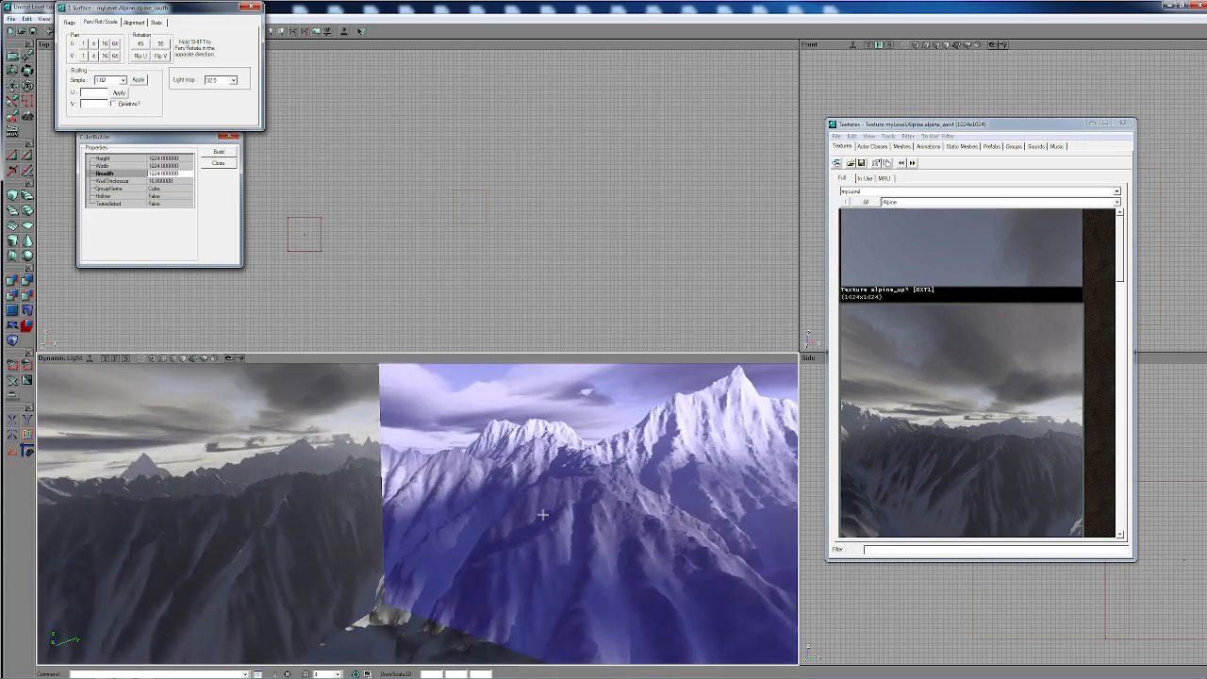
left_click(941, 410)
scroll(940, 405, "up", 10)
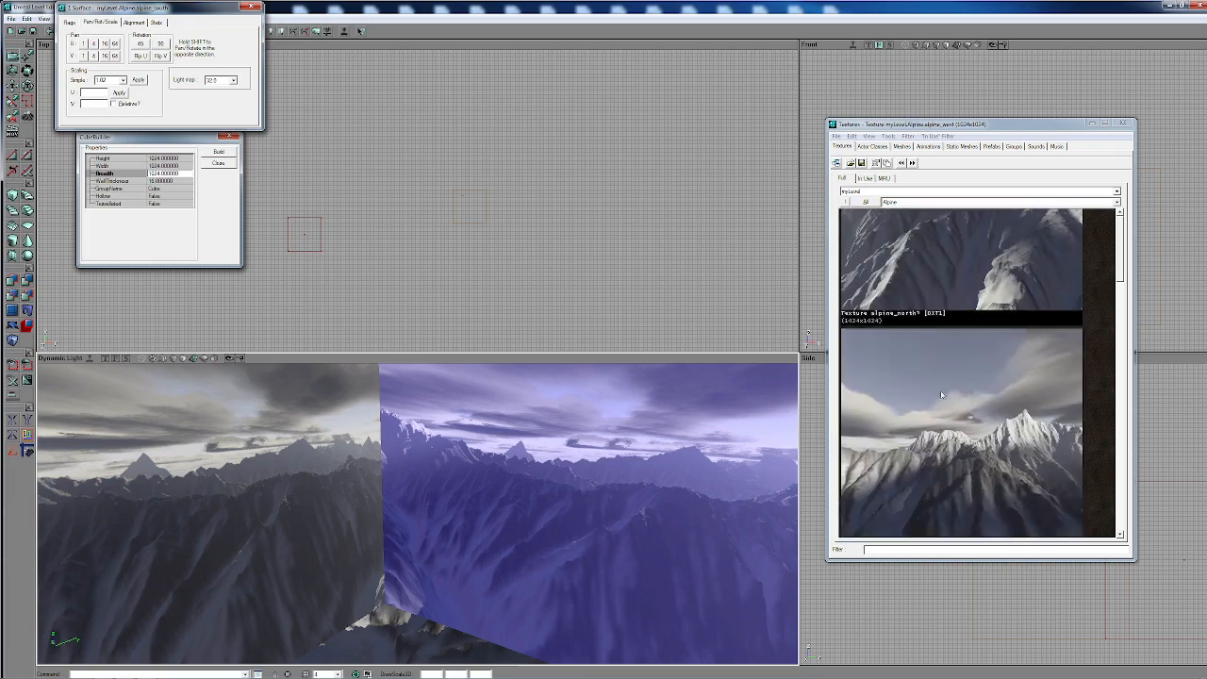
left_click(914, 424)
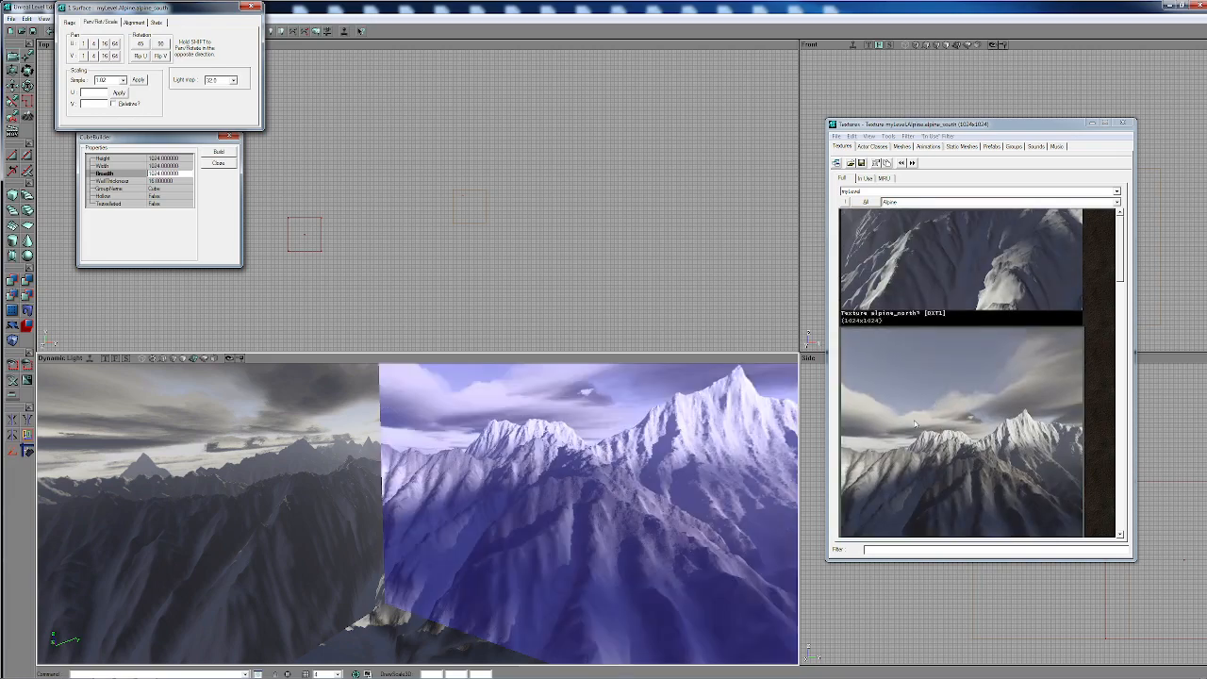
scroll(935, 404, "up", 3)
left_click(926, 368)
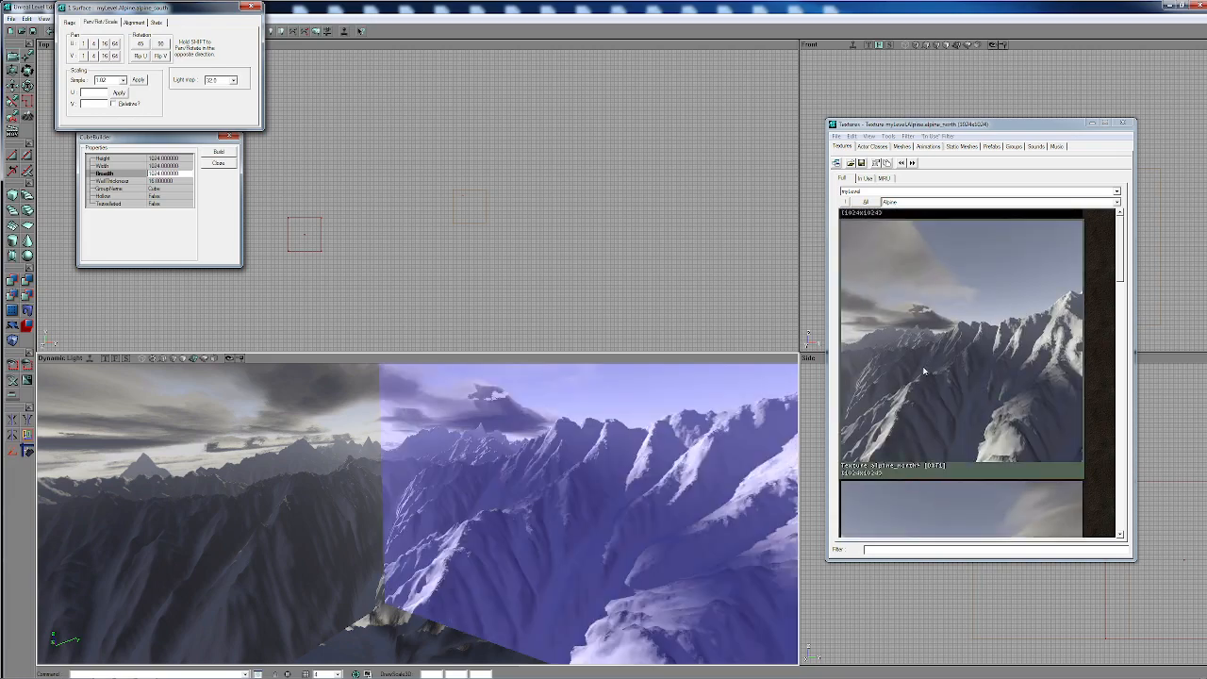
- Select the wall on the other side of the alpine_north one, try alpine_north and alpine_south, and settle on alpine_east
left_click_drag(406, 478, 411, 460)
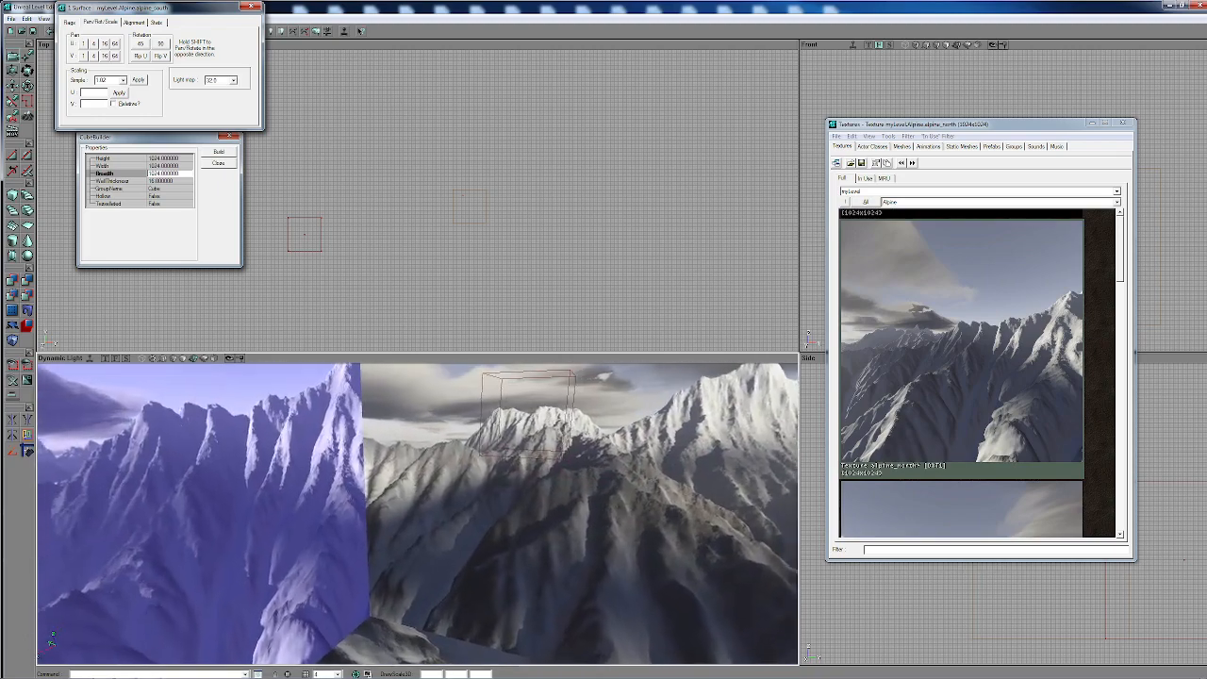
left_click(411, 459)
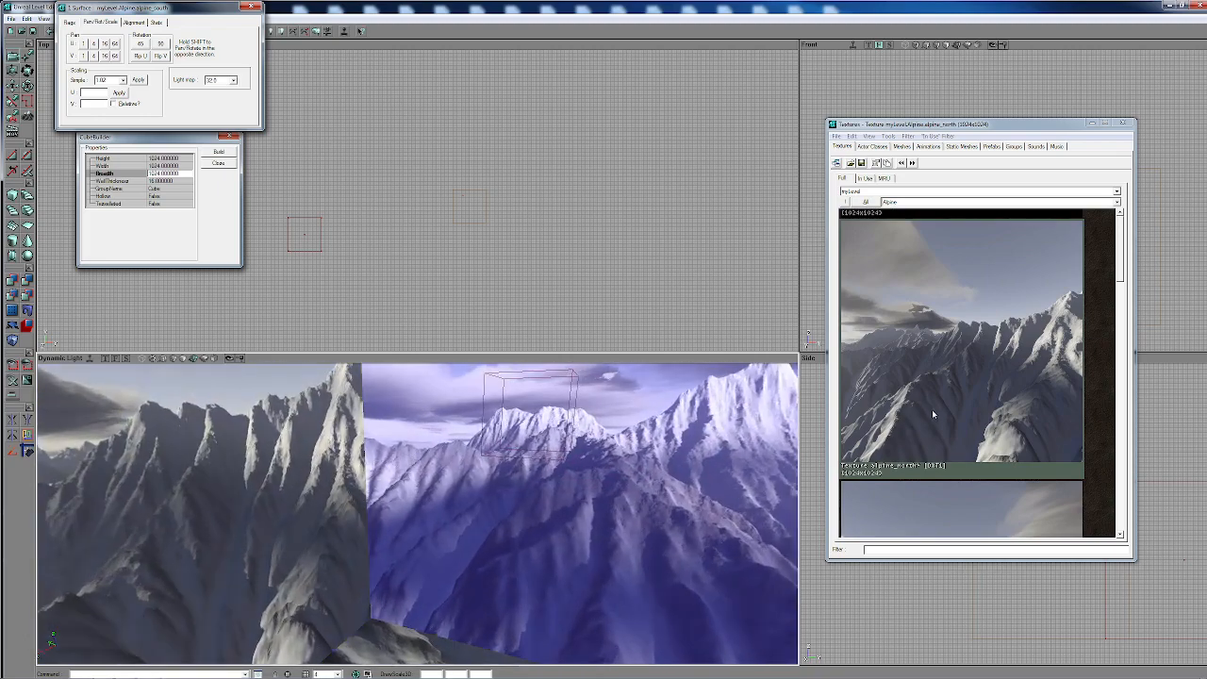
scroll(917, 412, "down", 3)
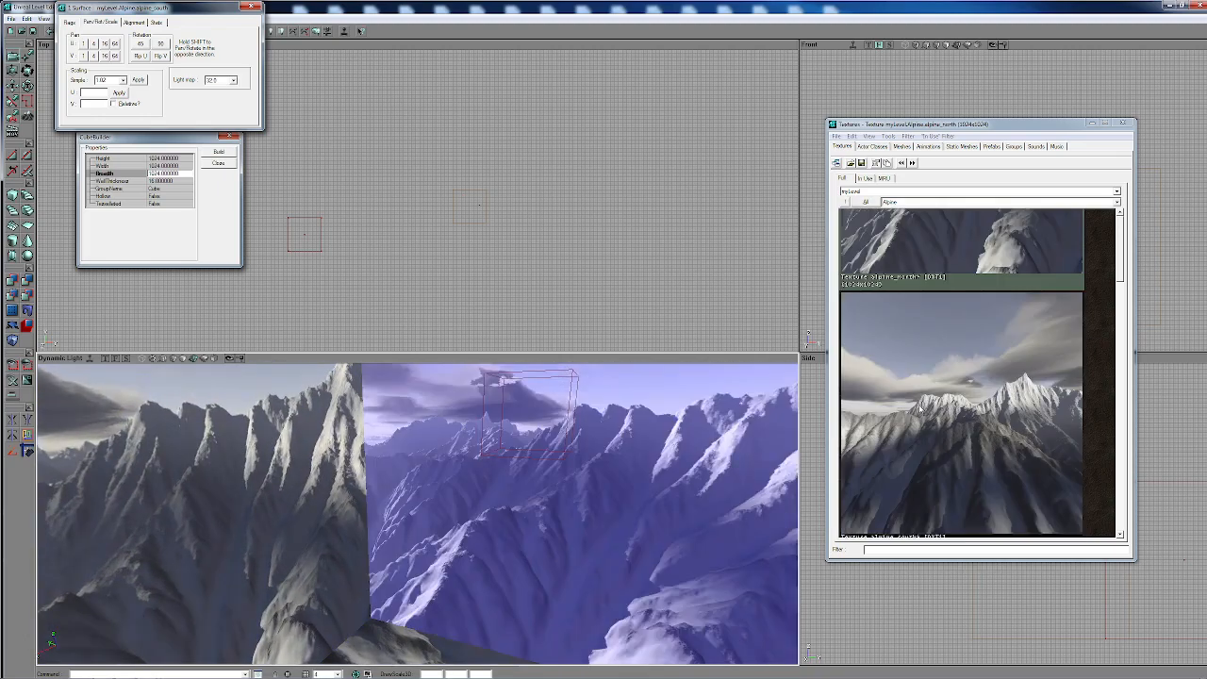
left_click(914, 362)
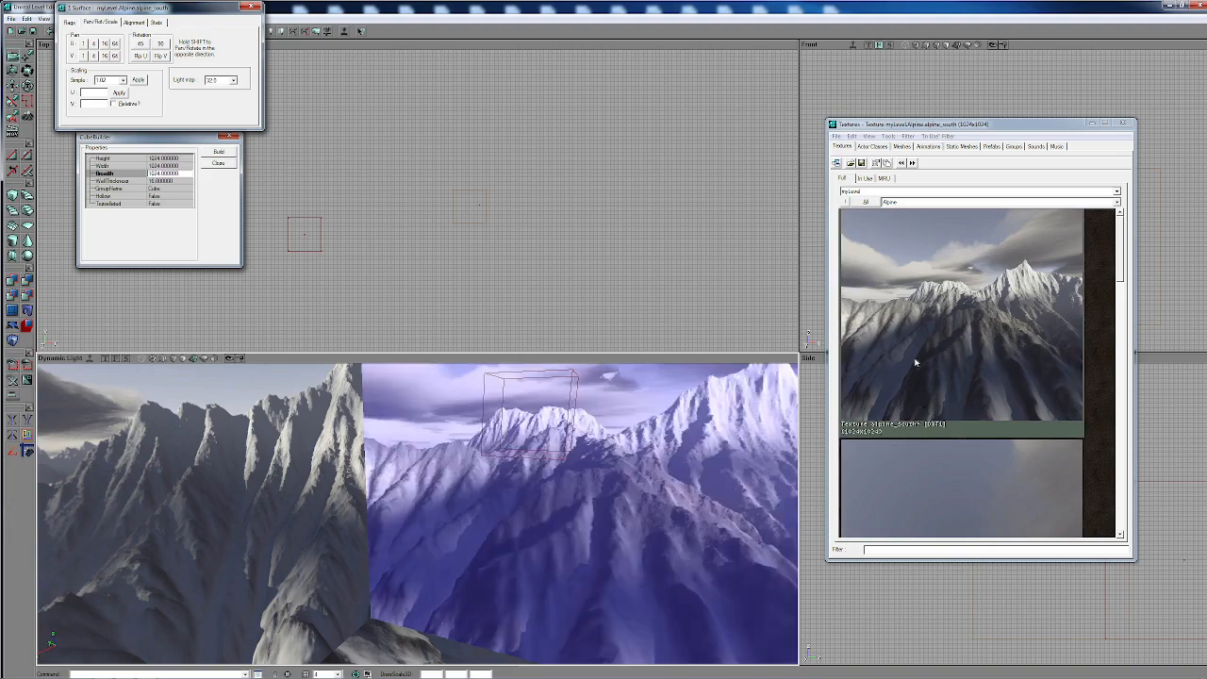
scroll(914, 358, "down", 5)
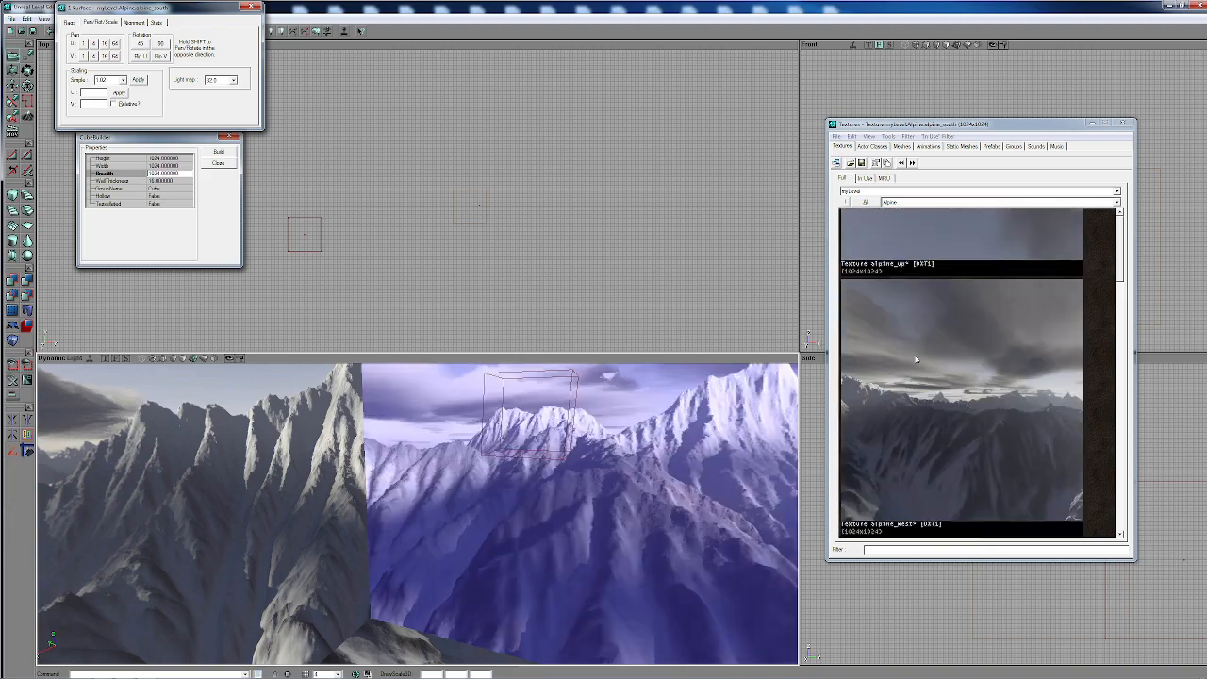
scroll(909, 355, "up", 10)
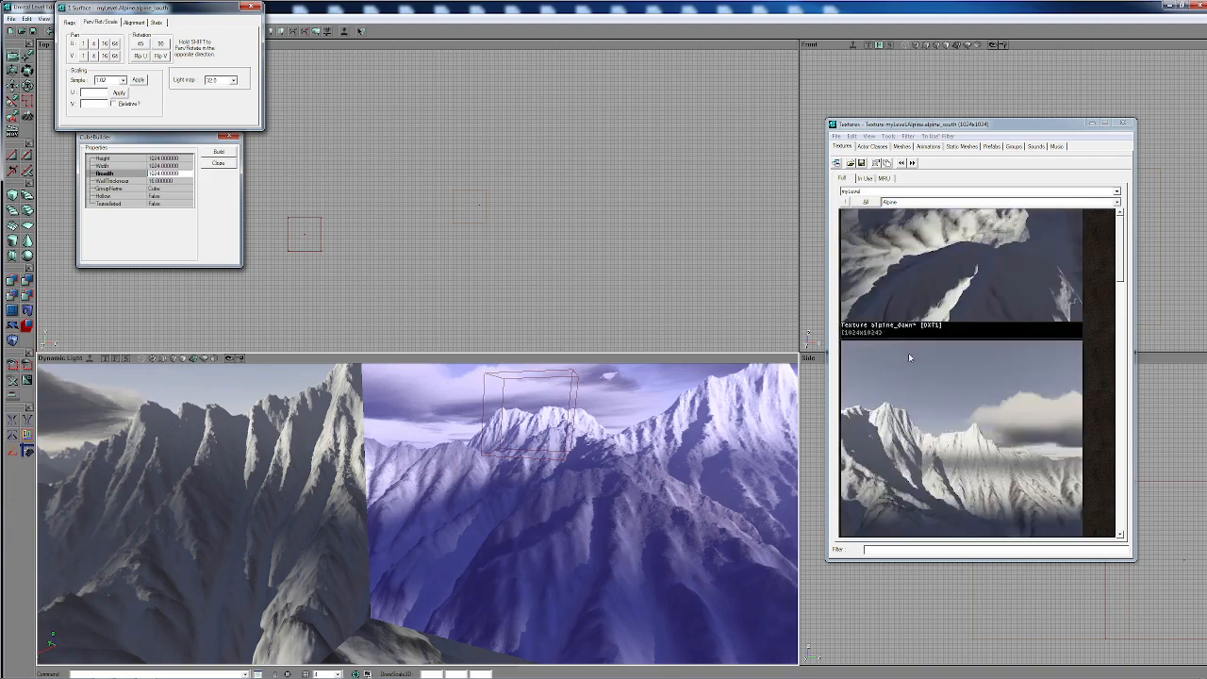
scroll(905, 418, "down", 2)
left_click(901, 405)
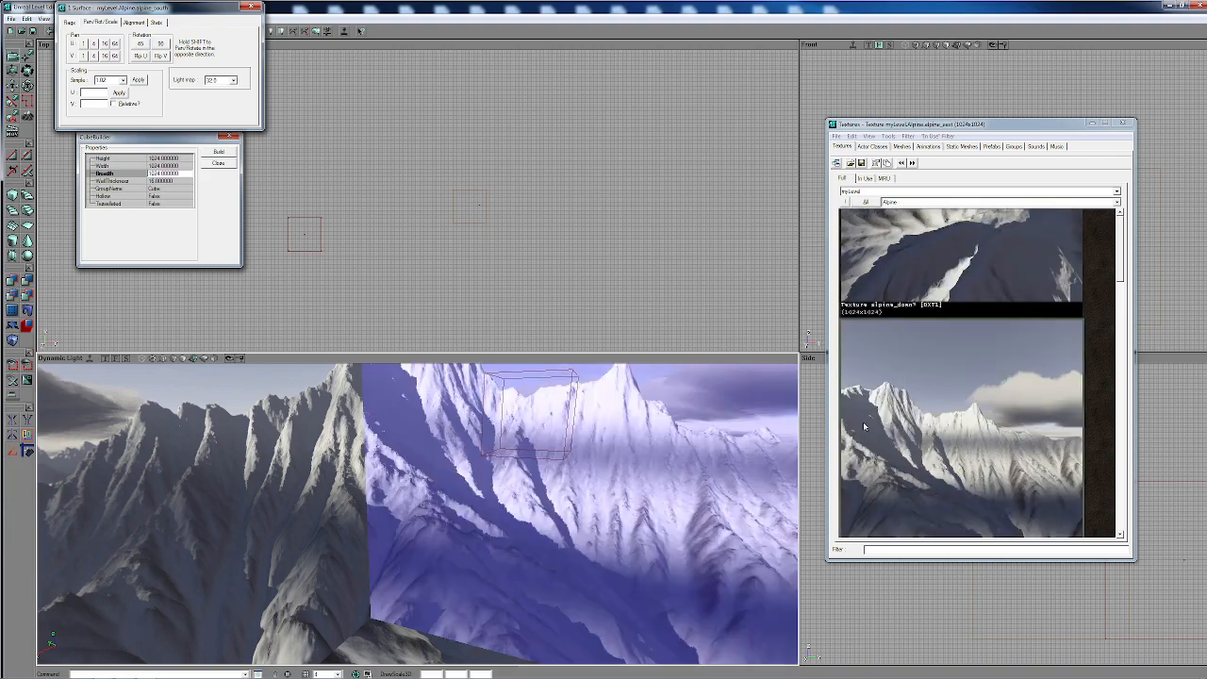
- Select the alpine_down floor of the skybox room and rotate its texture by 90 degrees twice to match the walls
left_click_drag(660, 453, 660, 490)
right_click_drag(660, 490, 657, 447)
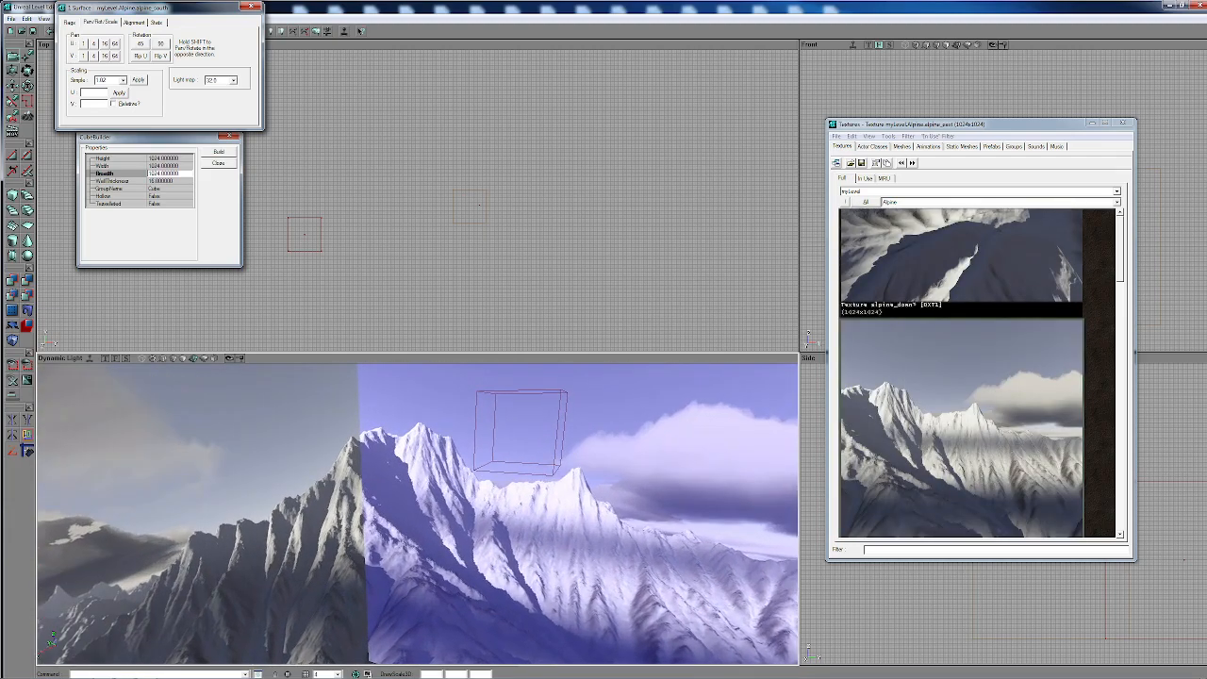
left_click_drag(656, 446, 748, 421)
right_click_drag(748, 421, 639, 478)
left_click_drag(639, 479, 670, 518)
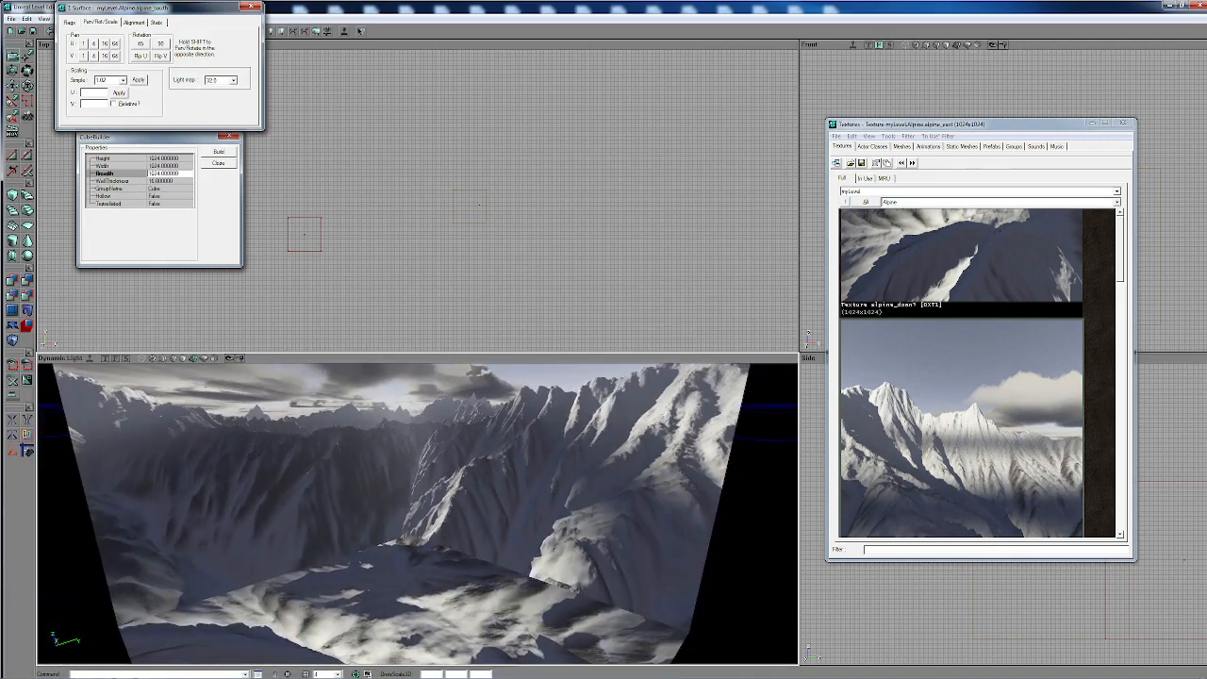
right_click_drag(417, 464, 419, 490)
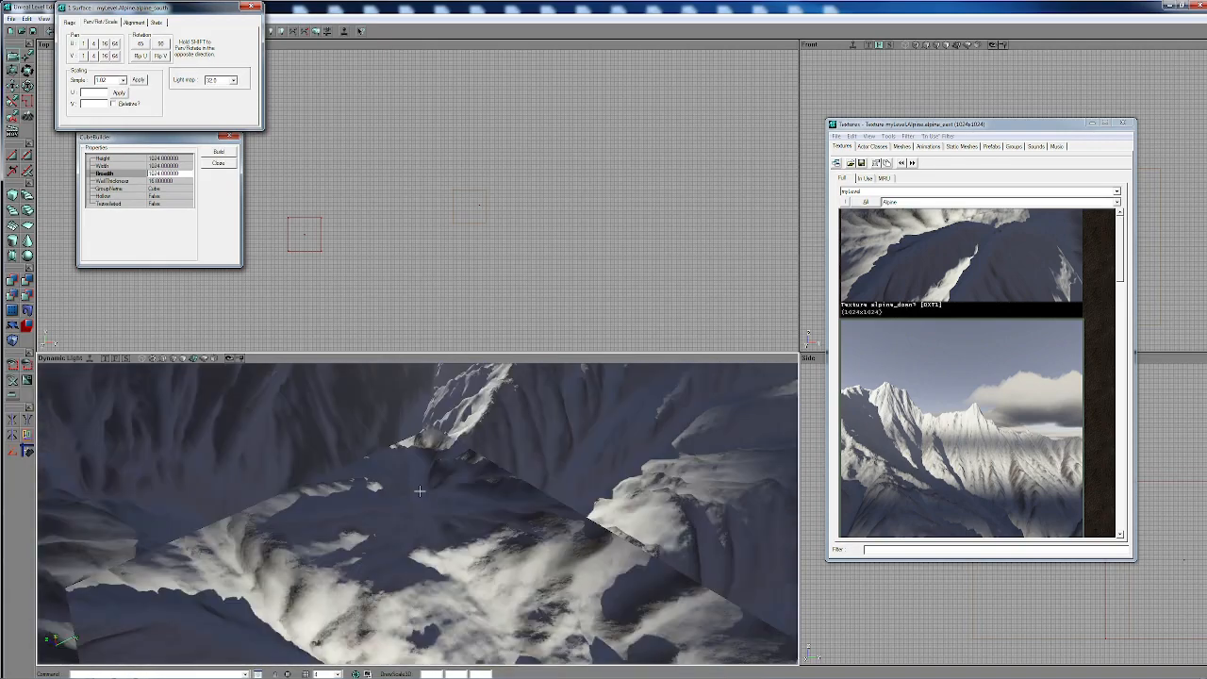
left_click_drag(420, 491, 422, 539)
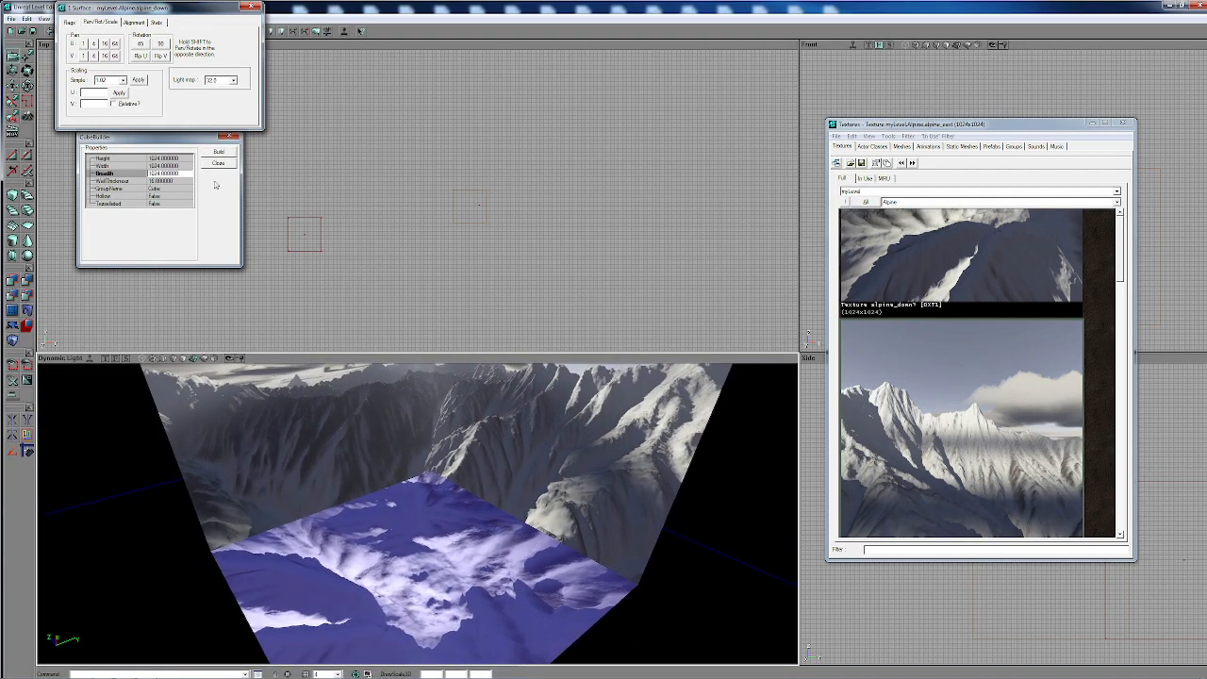
left_click(162, 45)
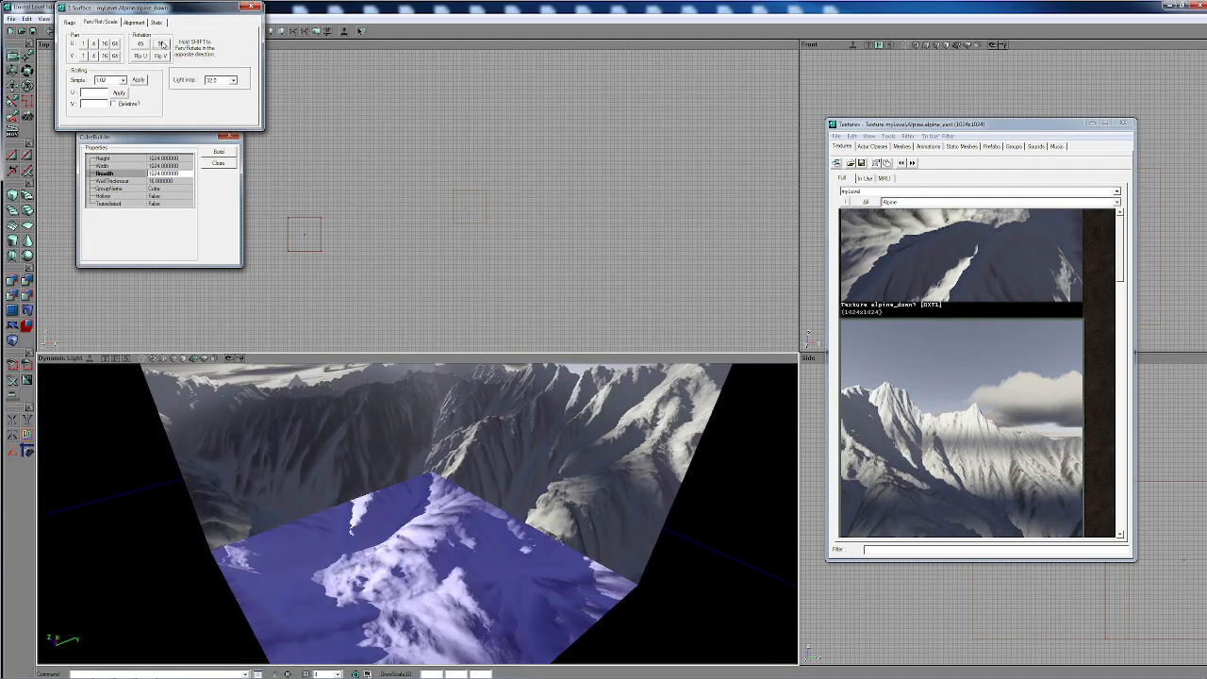
left_click(161, 44)
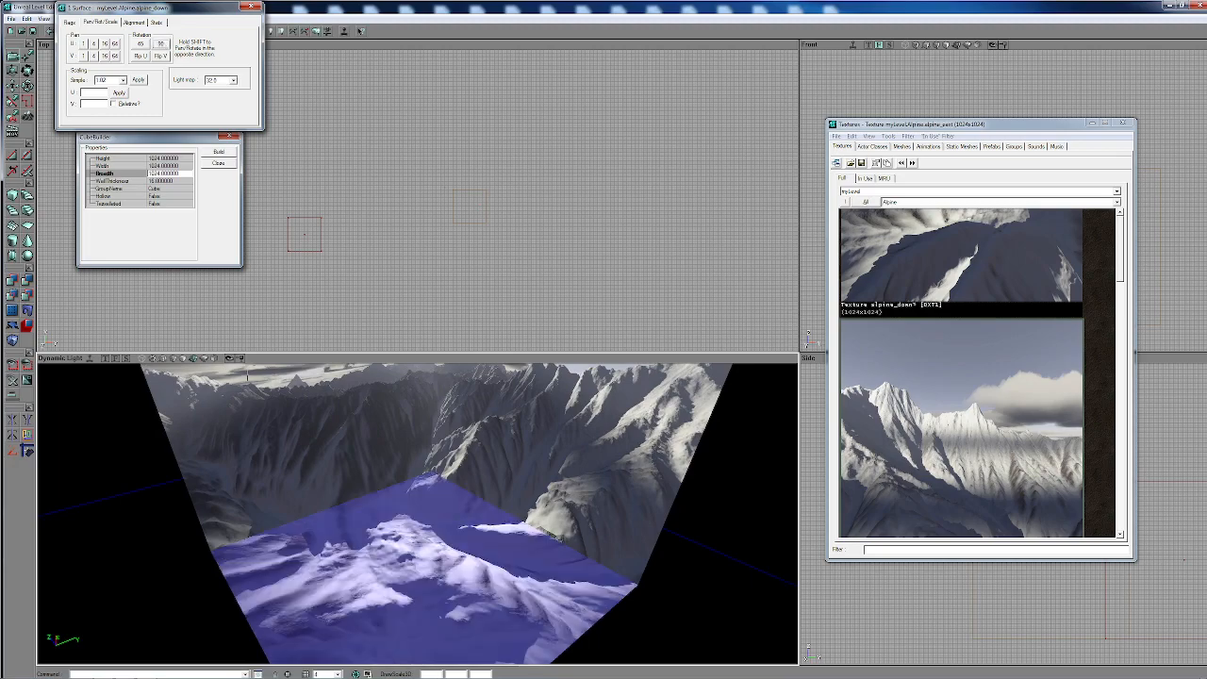
- Select the alpine_up ceiling, pan its texture in 64-unit increments, and rotate it by 90 degrees to match the walls
left_click_drag(366, 583, 381, 503)
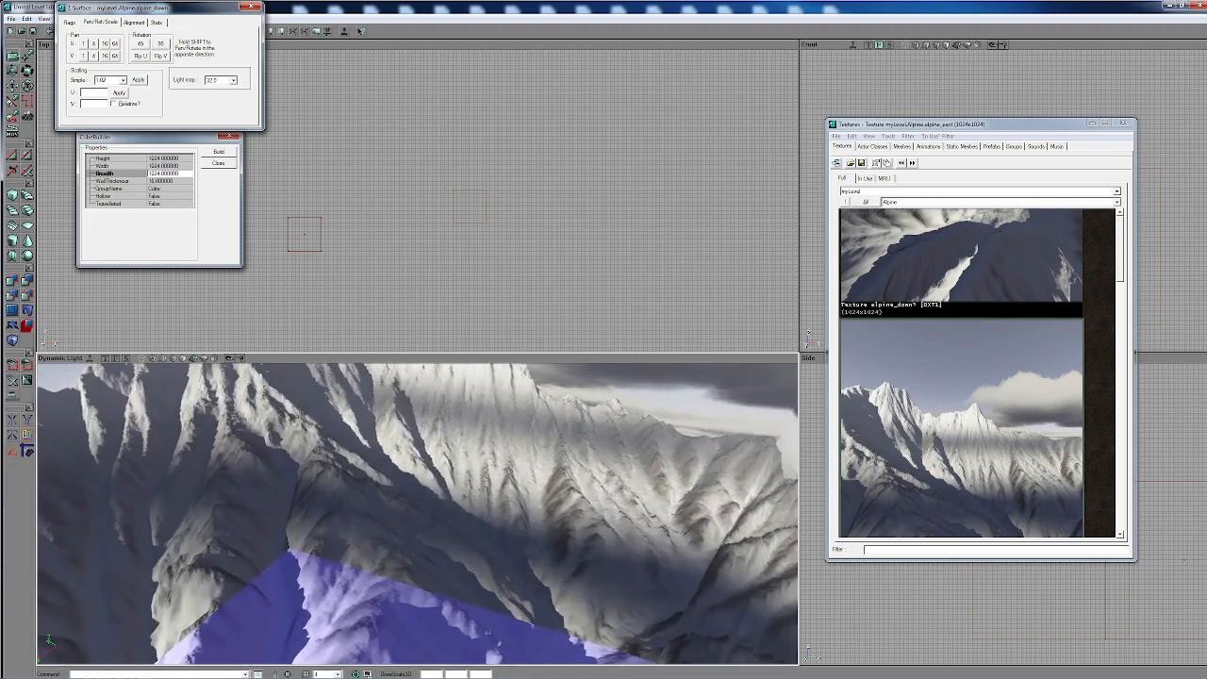
right_click_drag(381, 503, 407, 482)
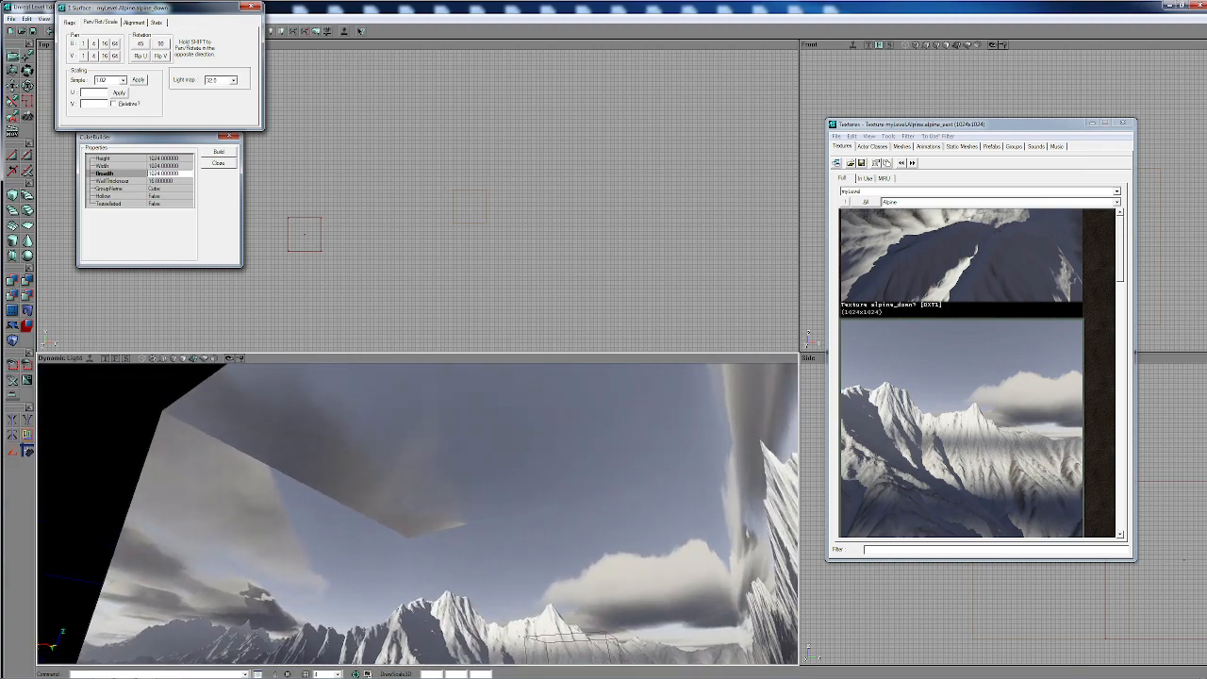
left_click(346, 456)
left_click(114, 43)
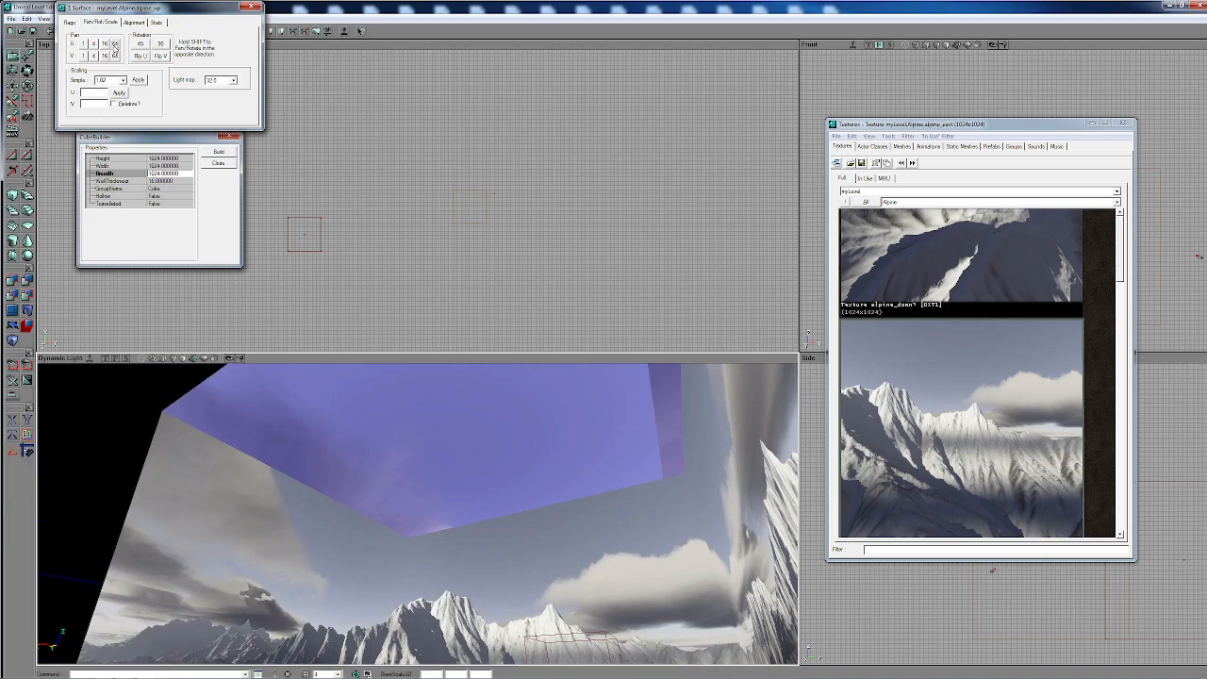
left_click(114, 43)
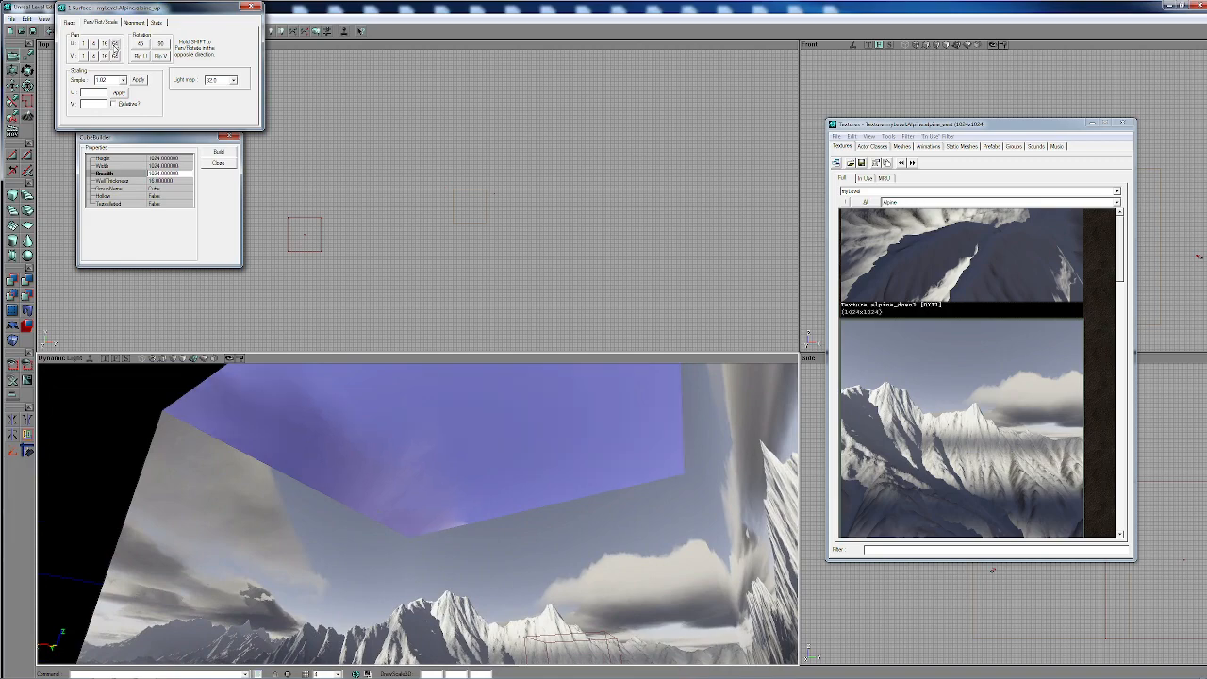
left_click(161, 44)
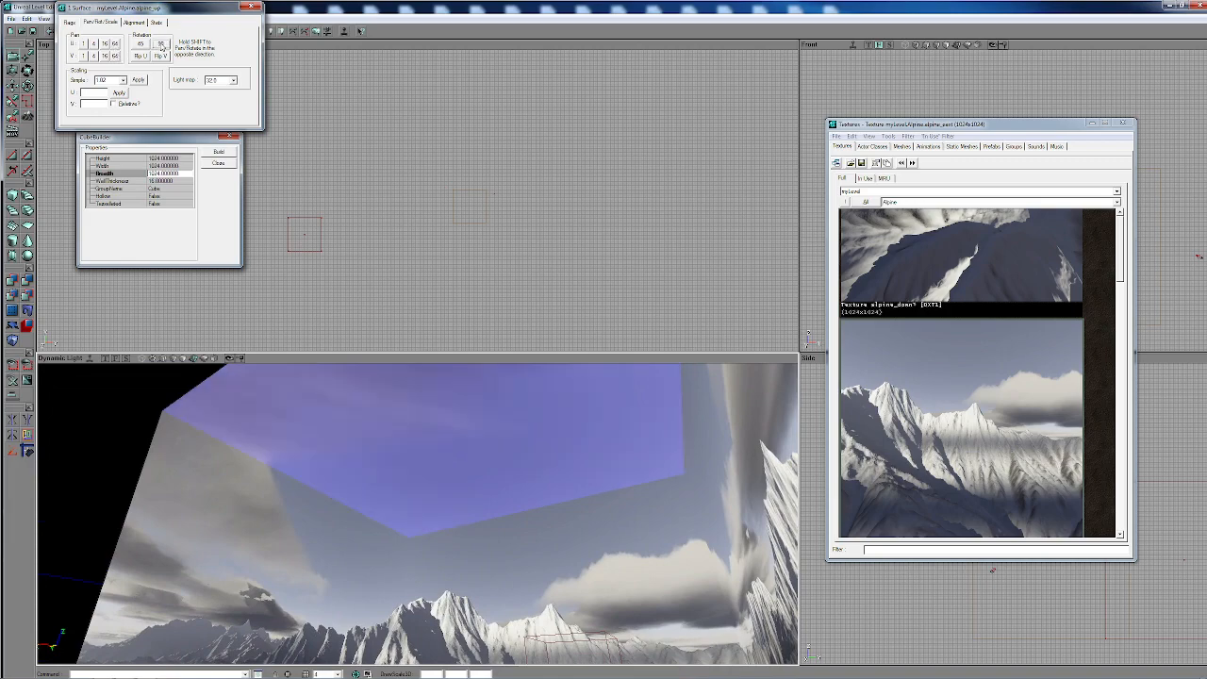
- Clear the selection and examine the seams where the ceiling and side walls of the skybox room meet
left_click_drag(311, 462, 396, 472)
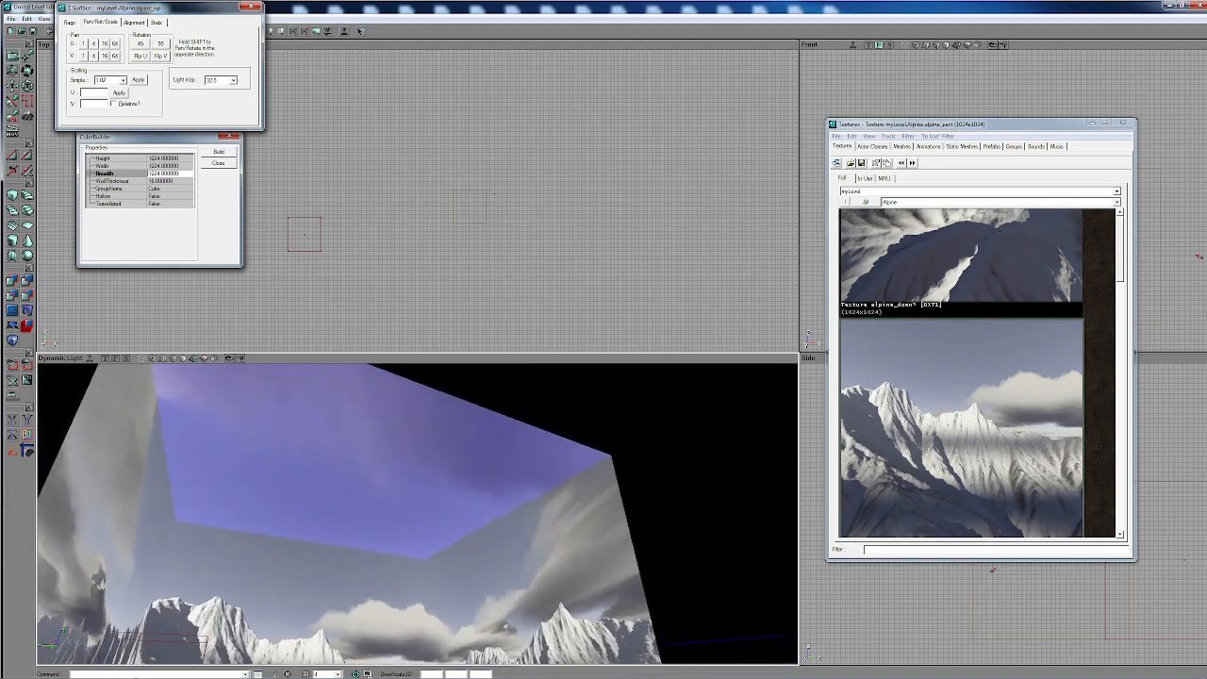
left_click(479, 556)
left_click(477, 489)
left_click(473, 507)
left_click_drag(474, 506, 448, 471)
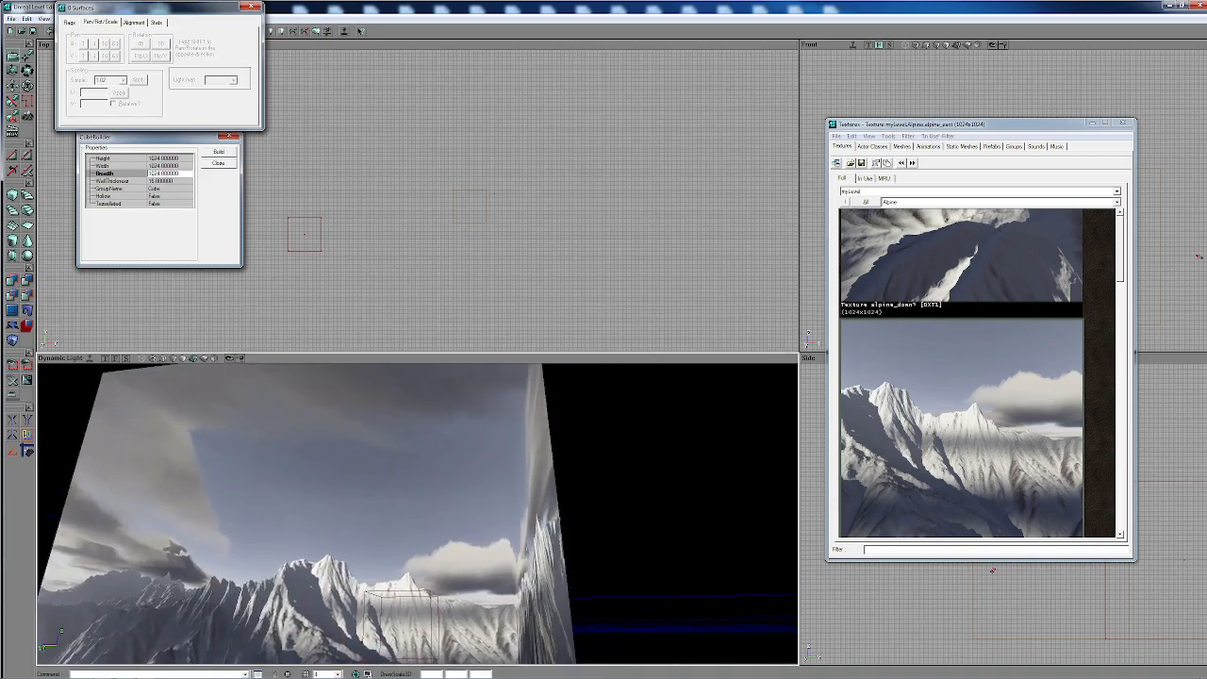
right_click_drag(448, 471, 448, 556)
left_click_drag(448, 556, 448, 481)
right_click_drag(447, 481, 447, 406)
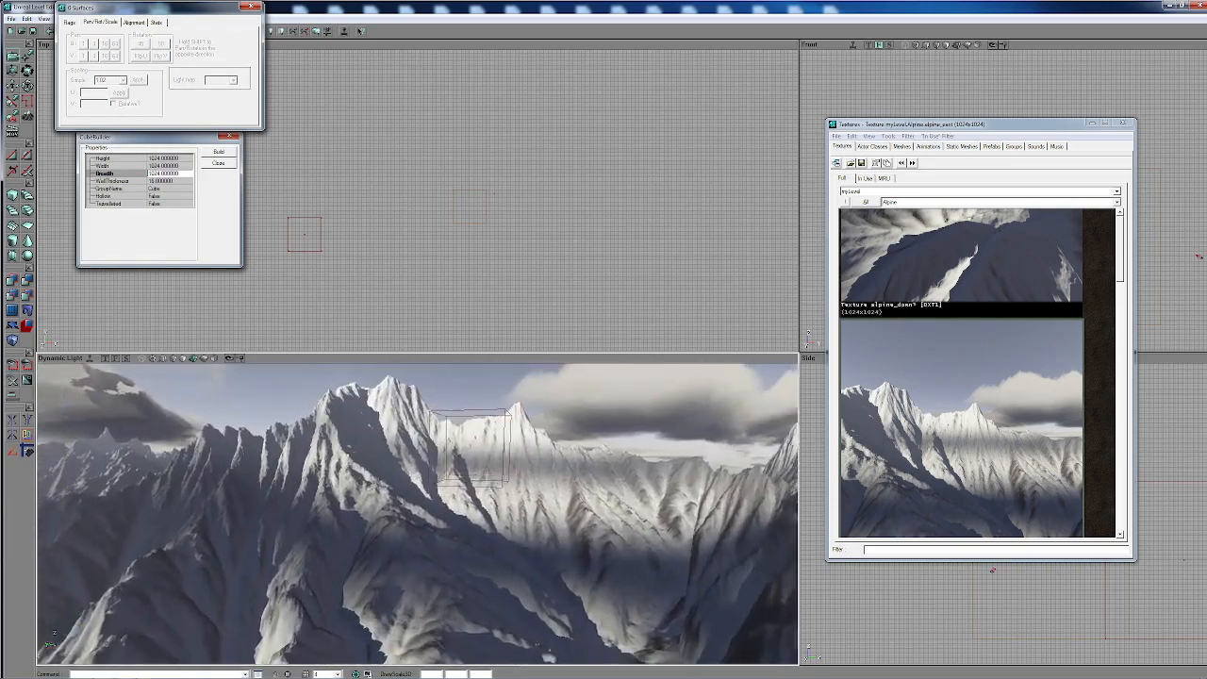
left_click_drag(456, 604, 456, 566)
right_click_drag(455, 567, 455, 556)
- Select two neighbouring walls, extend the selection to all adjacent surfaces, and apply a simple texture scaling of 1.002
left_click(360, 514)
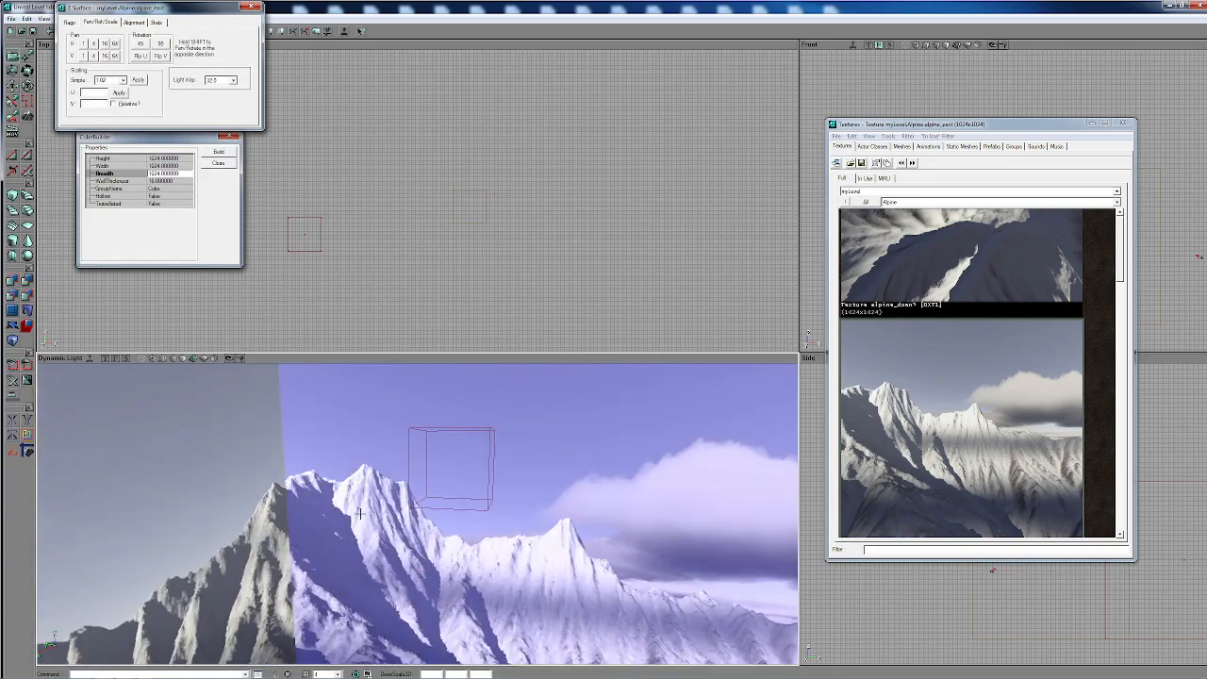
right_click_drag(327, 521, 307, 486)
left_click_drag(306, 485, 344, 505)
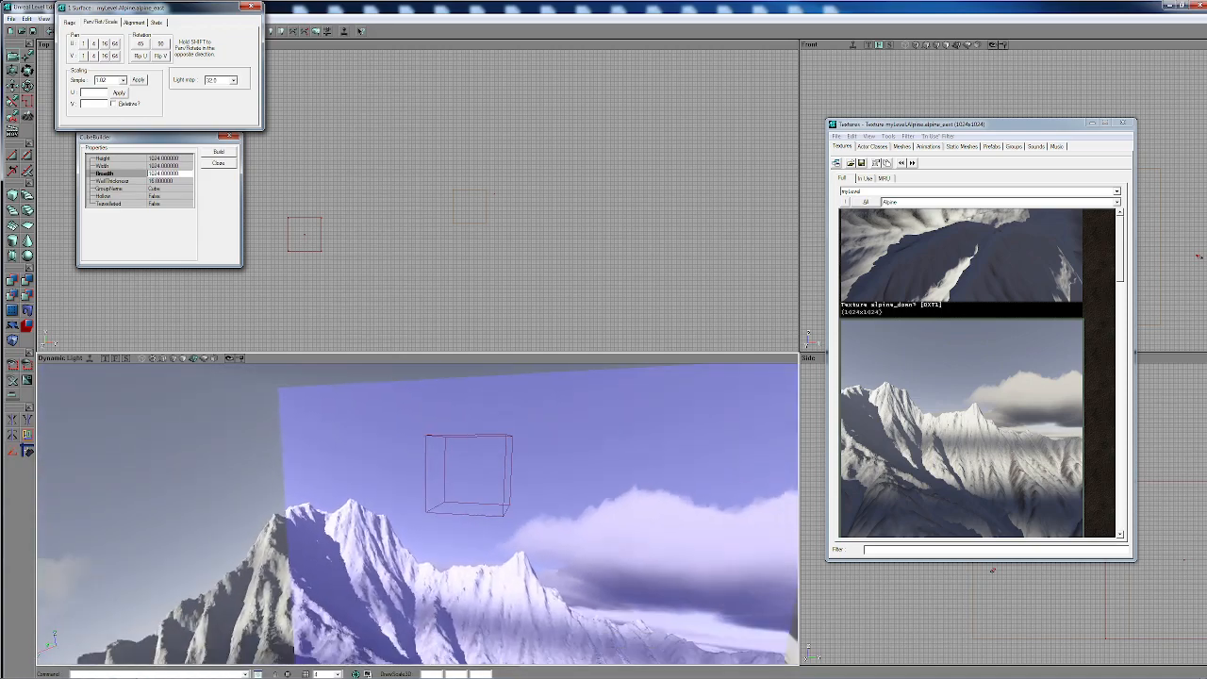
left_click(246, 519, "ctrl")
right_click(247, 545)
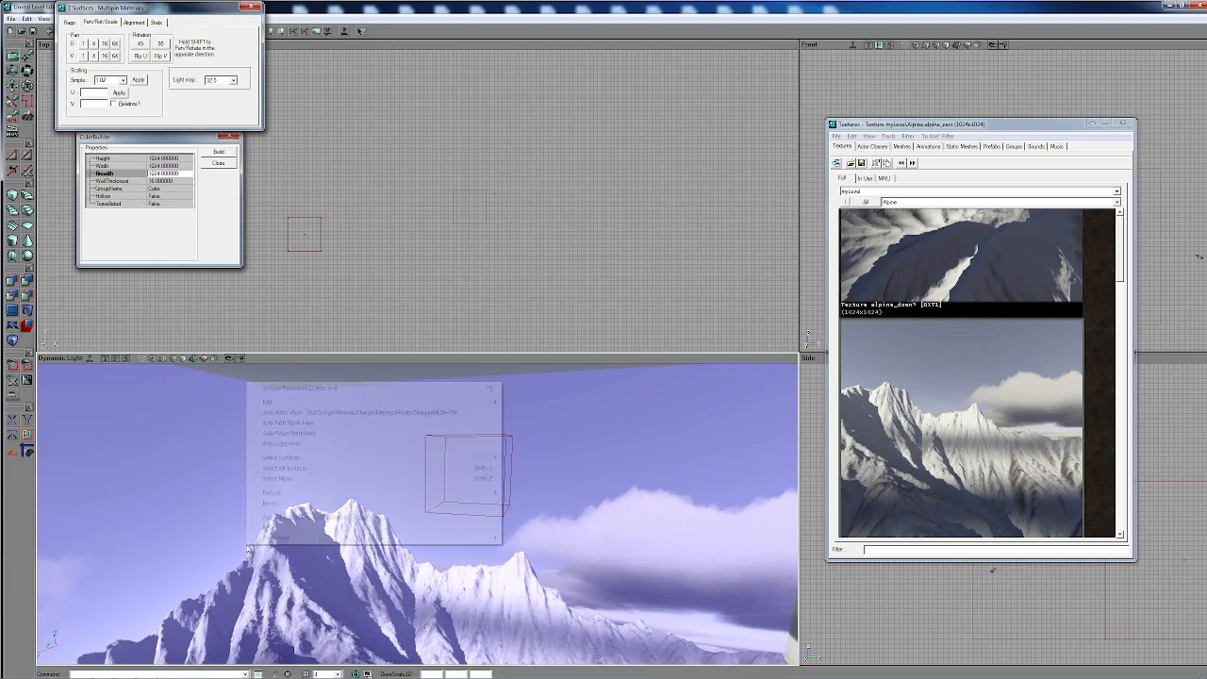
mouse_move(296, 458)
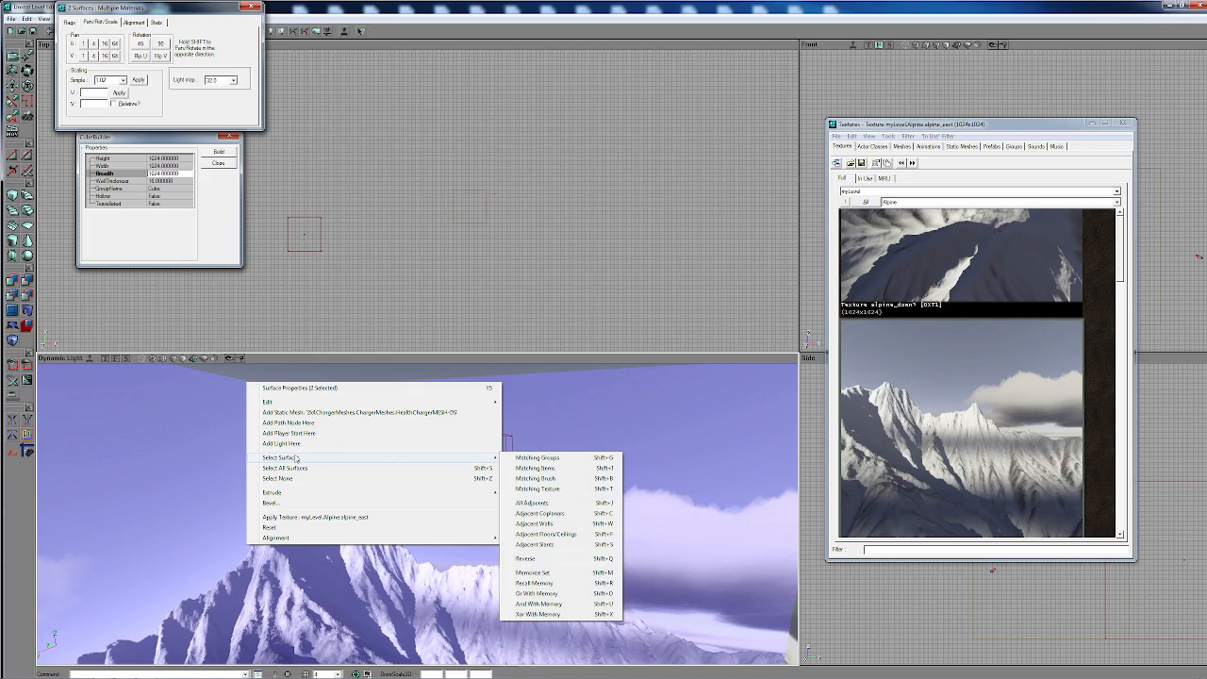
left_click(536, 488)
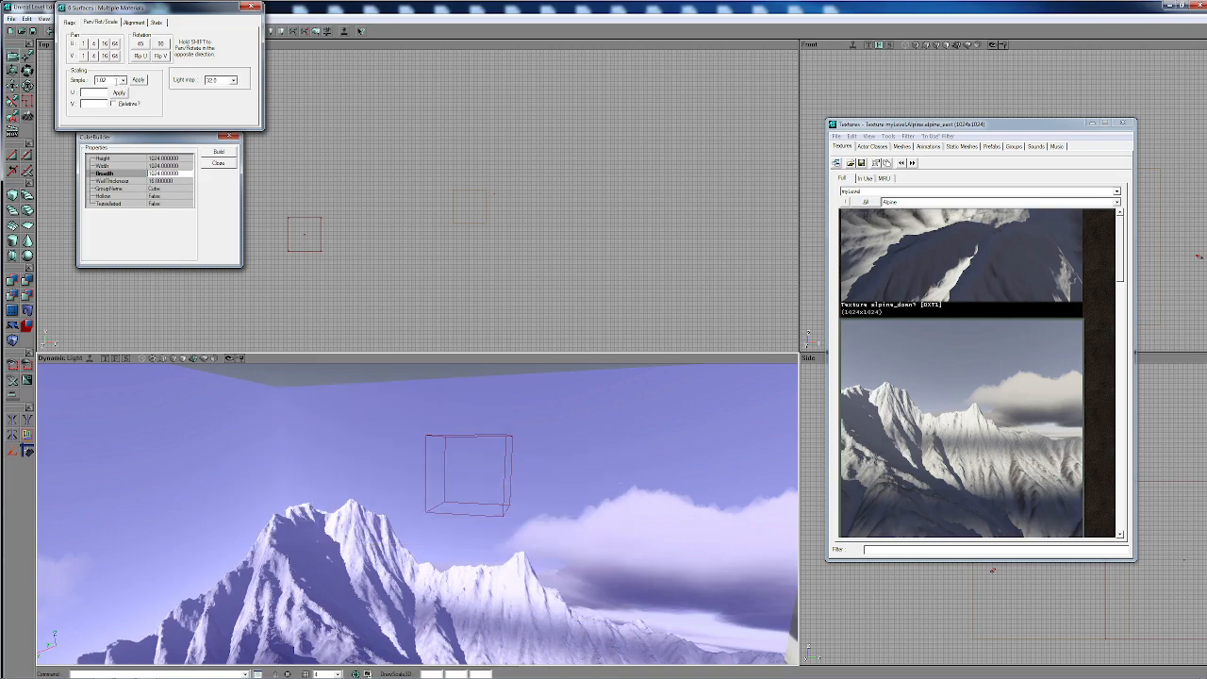
left_click(116, 81)
right_click_drag(359, 514, 368, 514)
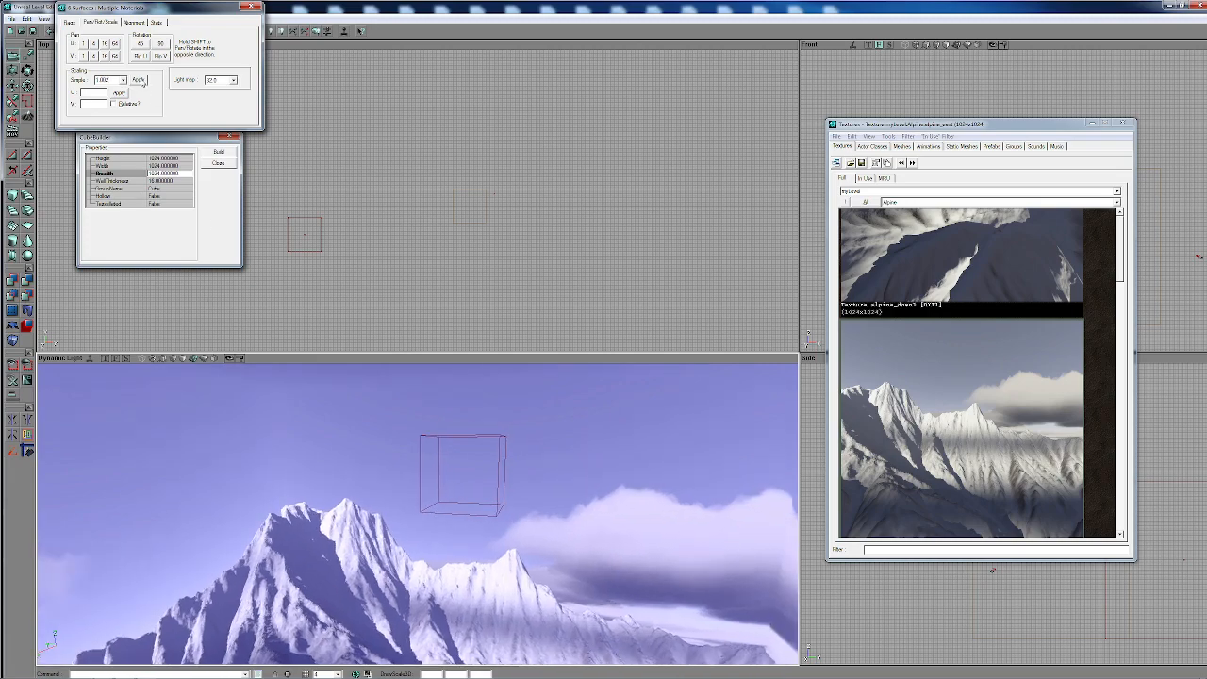
left_click(139, 80)
- Clear the selection, select only the alpine_east wall, and pan its texture along V in 4-unit increments to fix the upper edge
right_click_drag(391, 417, 416, 420)
key("shift+n")
left_click(418, 428)
right_click_drag(304, 438, 303, 427)
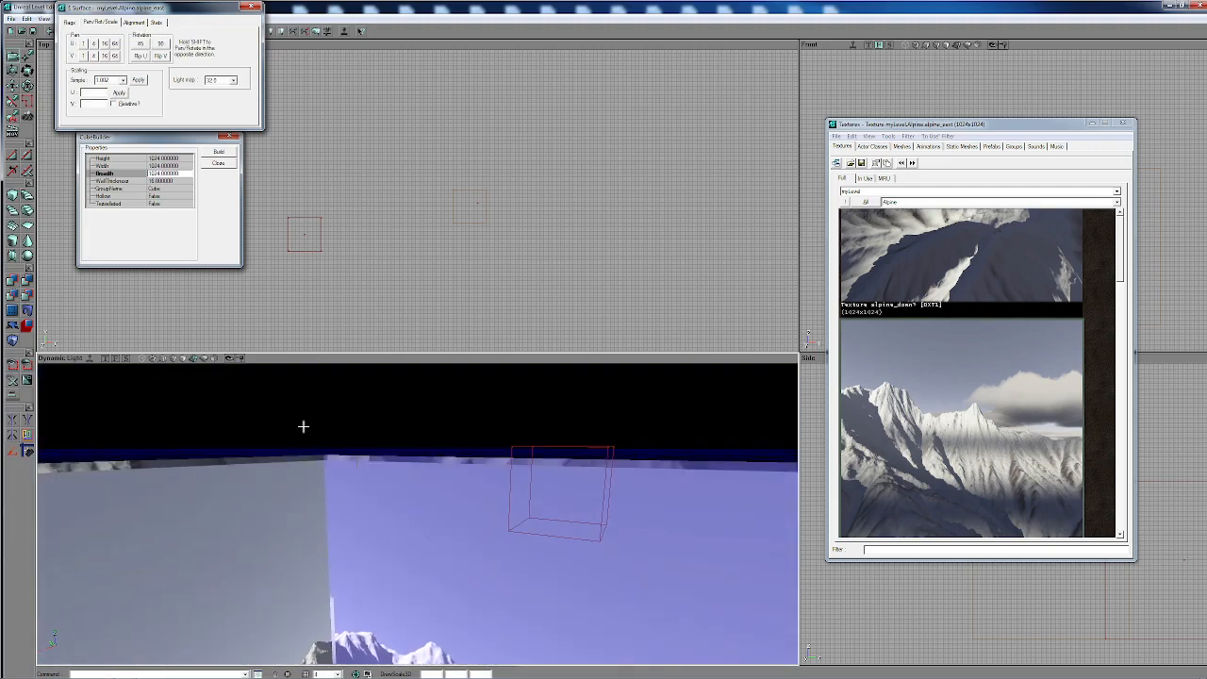
left_click(97, 59)
left_click(96, 60)
left_click(96, 60)
left_click(96, 60)
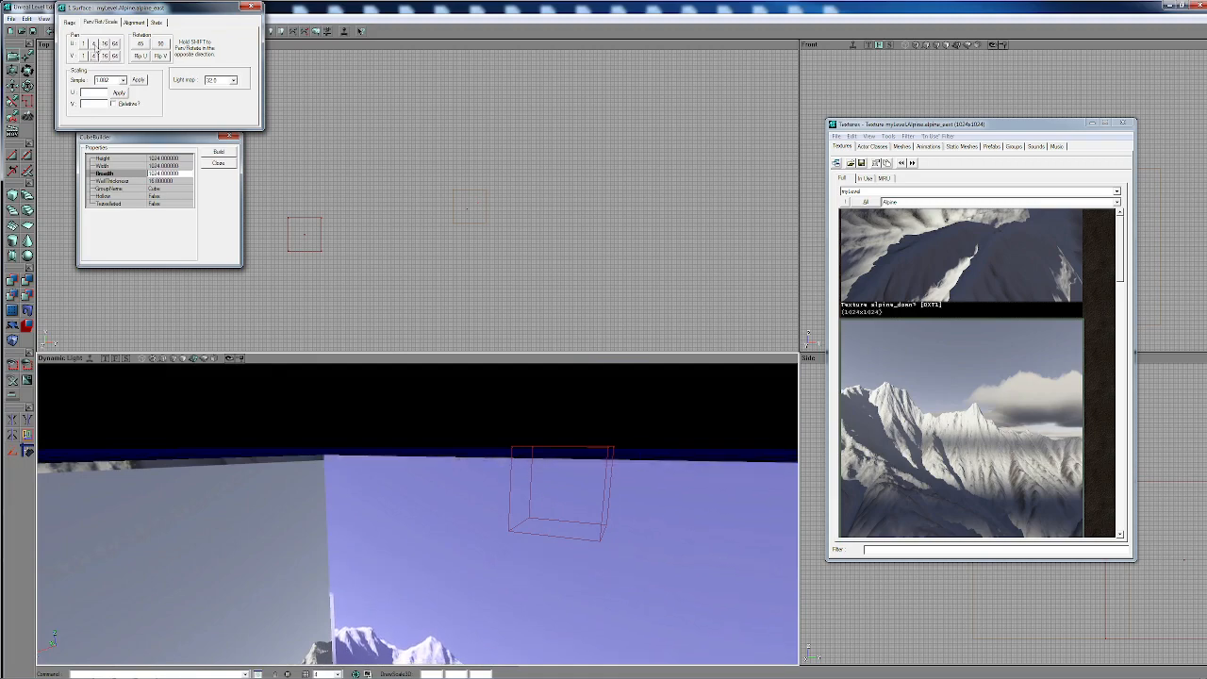
- Pan the alpine_east wall's texture along U in 4-unit increments to adjust its side edge
left_click(94, 44)
left_click(94, 44)
left_click(94, 44)
left_click(95, 45)
left_click(95, 45)
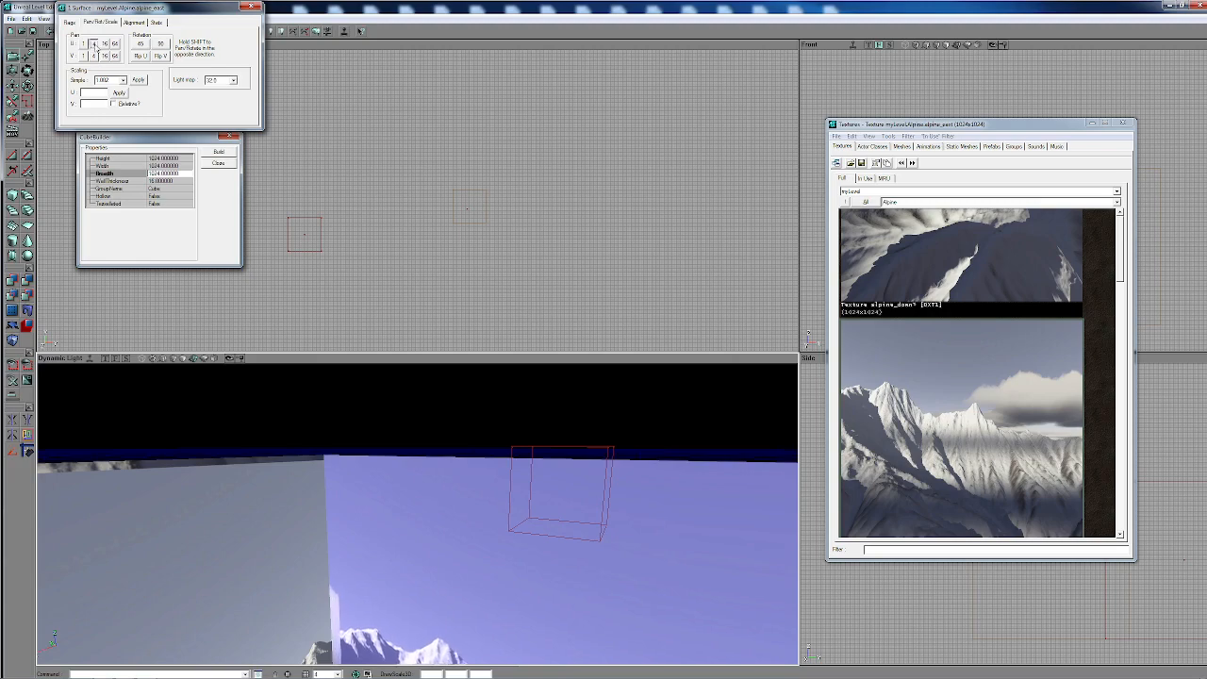
left_click(94, 45)
left_click(94, 44)
left_click(94, 45)
left_click(94, 44)
- Select the alpine_south wall and pan its texture along V and U in 4-unit increments until the seams close
left_click_drag(387, 599, 495, 485)
left_click(599, 549)
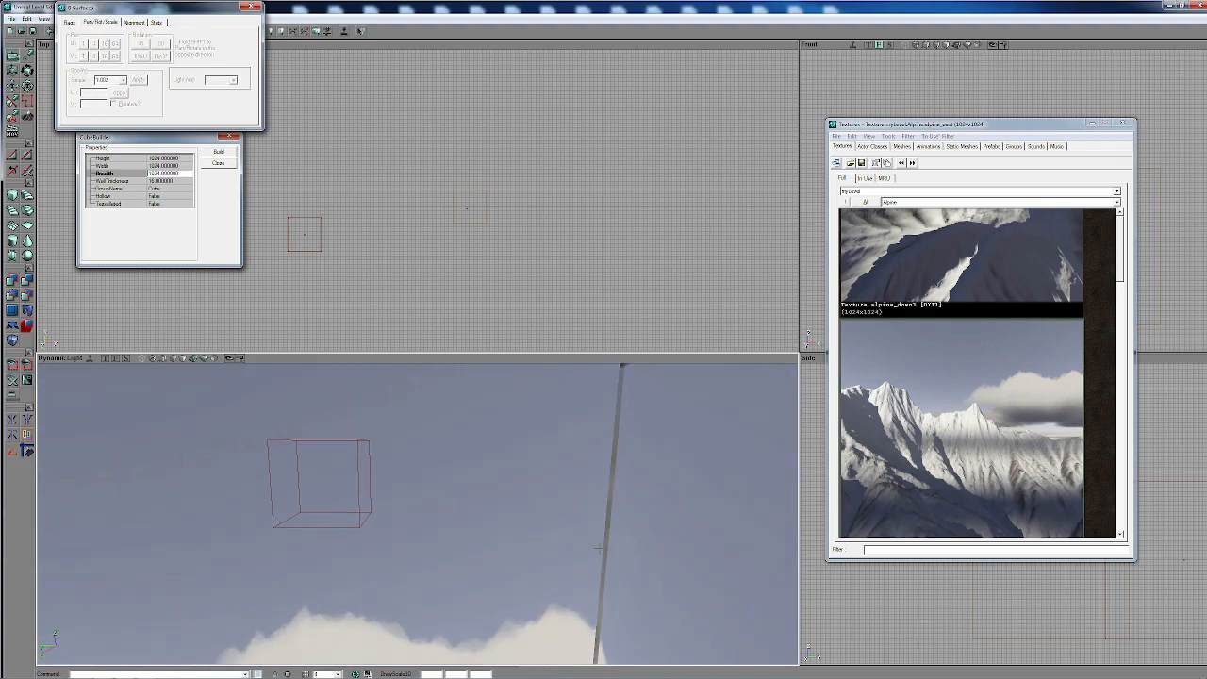
left_click(642, 553)
left_click_drag(642, 552, 666, 647)
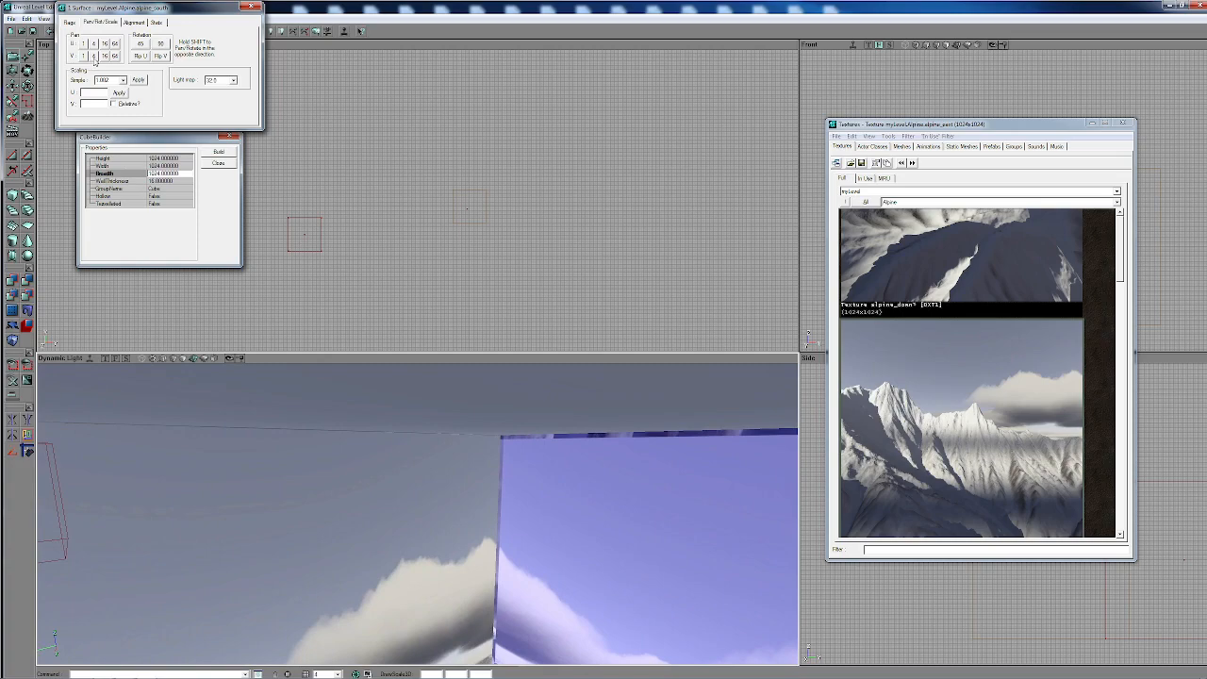
left_click(94, 59)
left_click(93, 59, "shift")
left_click(93, 59, "shift")
left_click(94, 59, "shift")
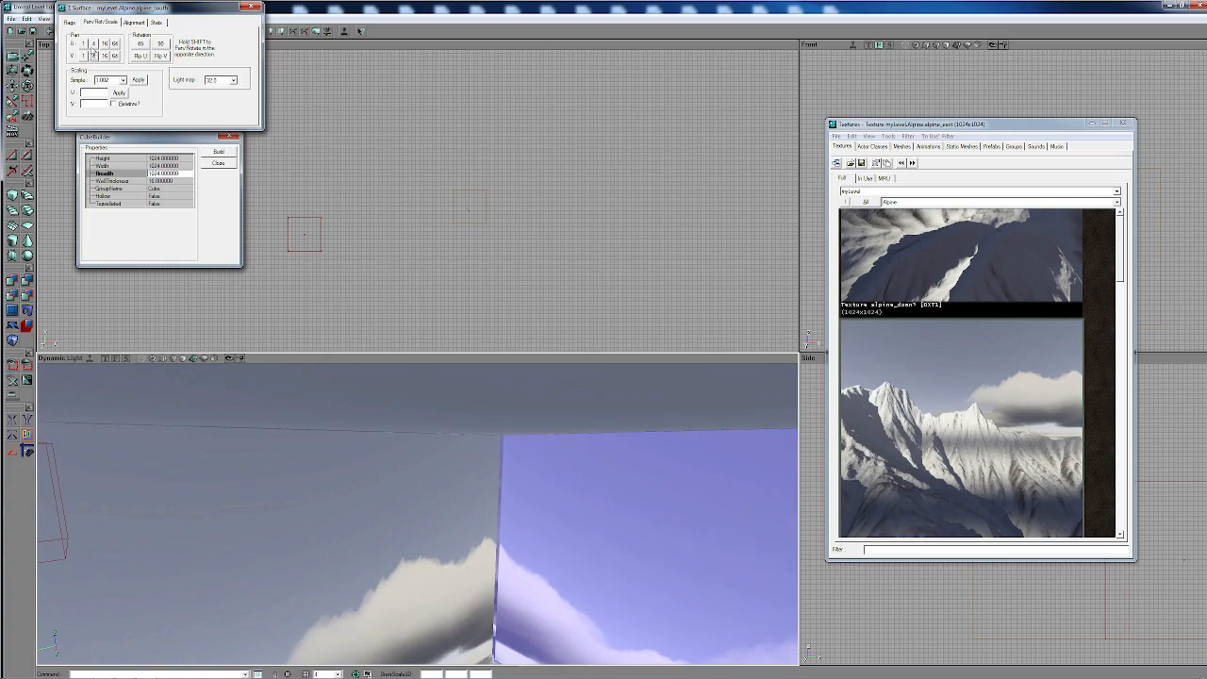
left_click(95, 47)
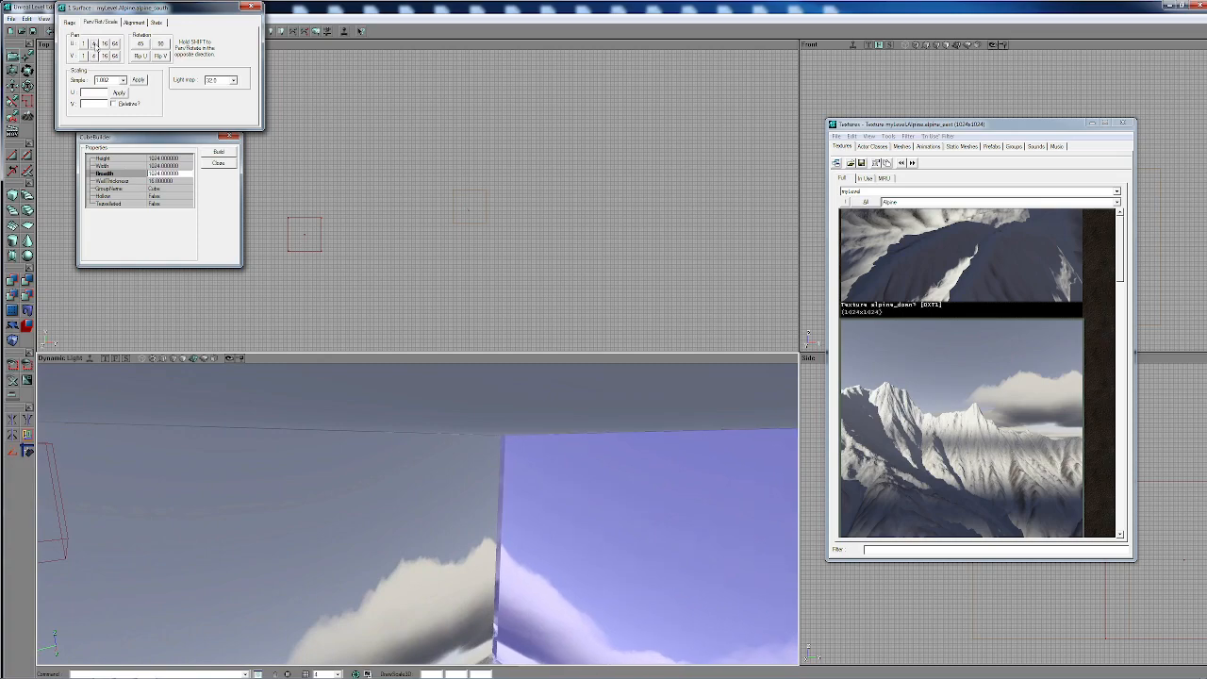
left_click(96, 47, "shift")
left_click(95, 46, "shift")
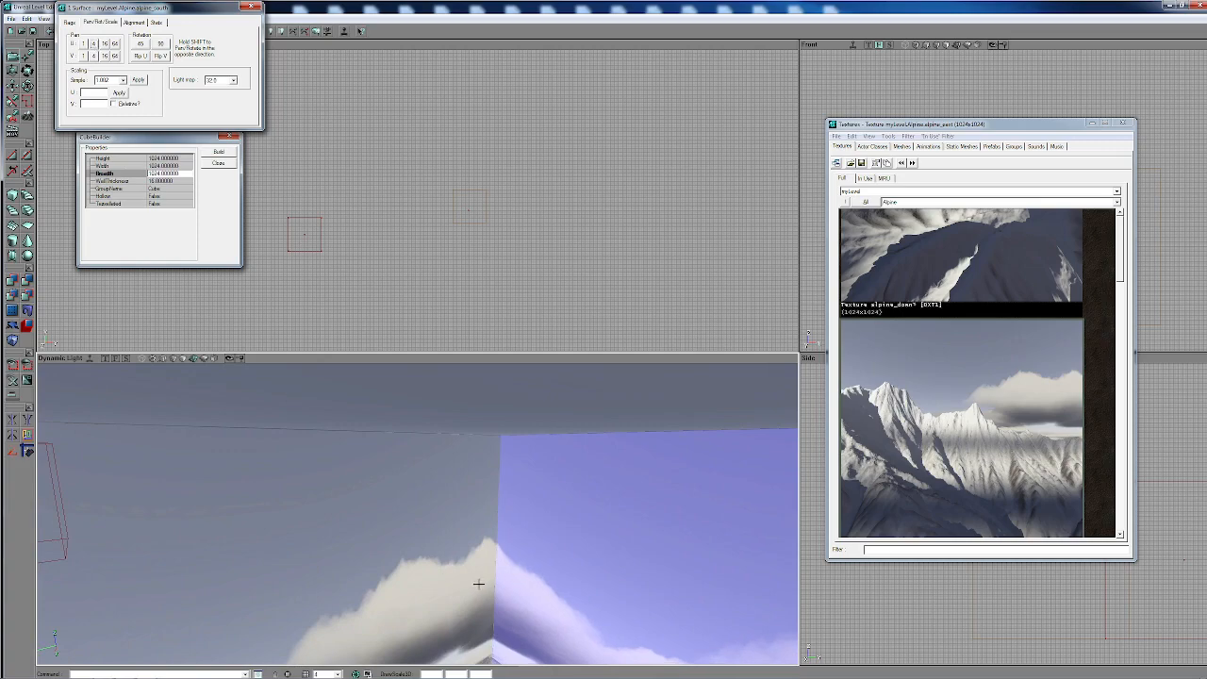
- Select the alpine_west wall and pan its texture along U and V in 4-unit increments until the seams close
right_click_drag(479, 584, 668, 580)
left_click(606, 533)
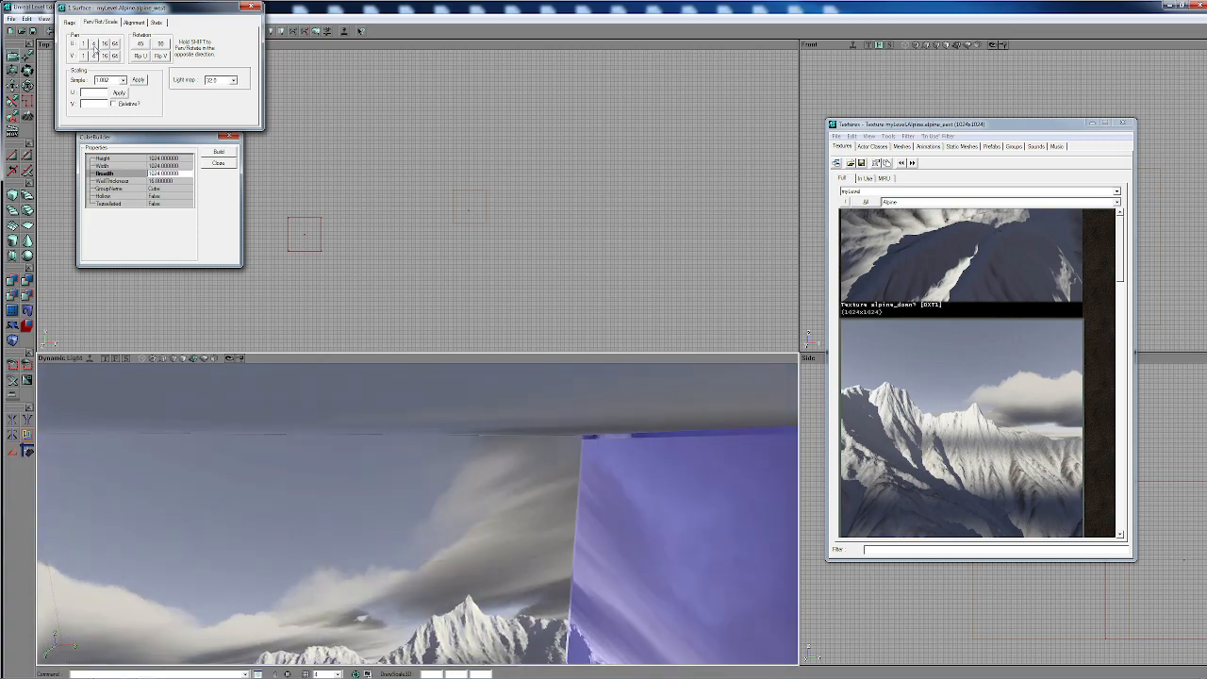
left_click(93, 45)
left_click(93, 46)
left_click(94, 45)
left_click(93, 45)
left_click(93, 55)
left_click(93, 56)
left_click(93, 55)
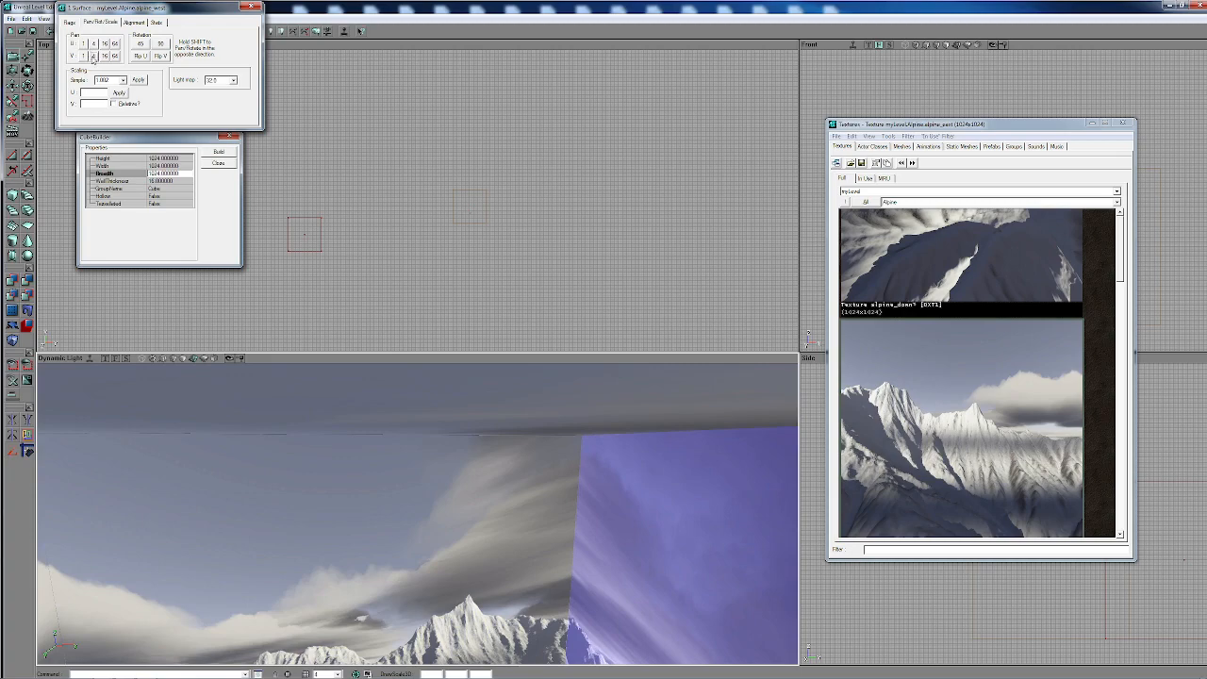
left_click(93, 58)
- Select the alpine_north wall and pan its texture along V and U in 4-unit increments until the seams close
right_click_drag(457, 425, 730, 418)
left_click(457, 425)
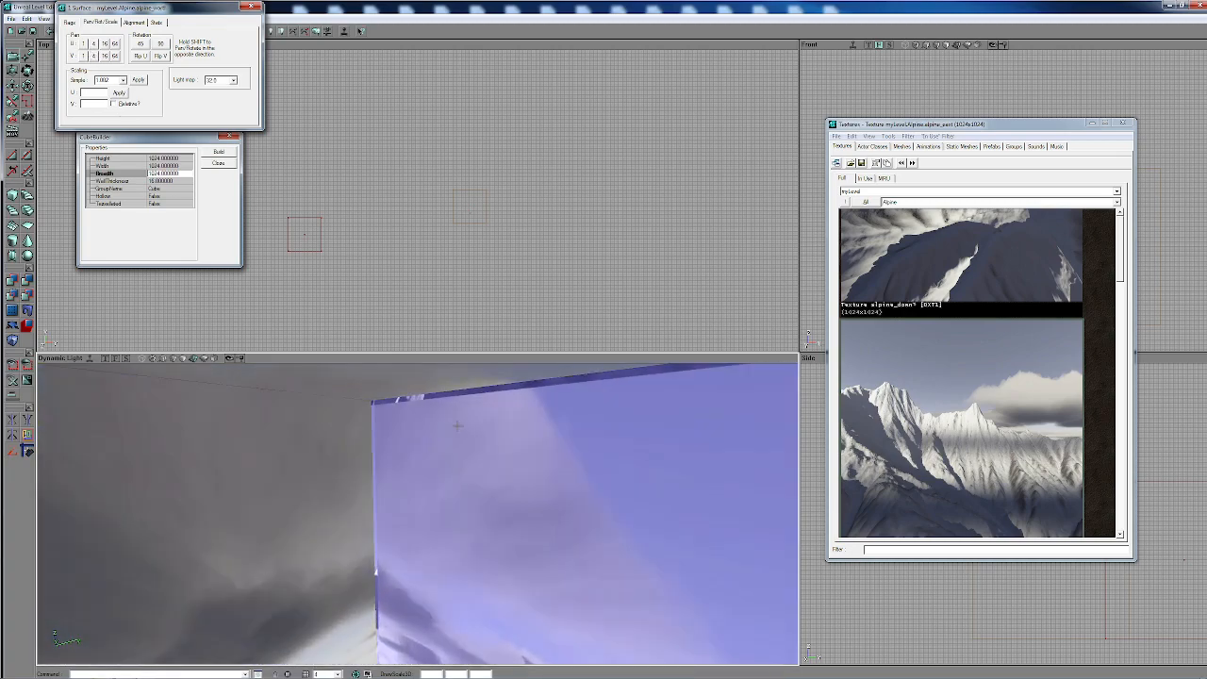
left_click(93, 58)
left_click(93, 58, "shift")
left_click(94, 59, "shift")
left_click(93, 59, "shift")
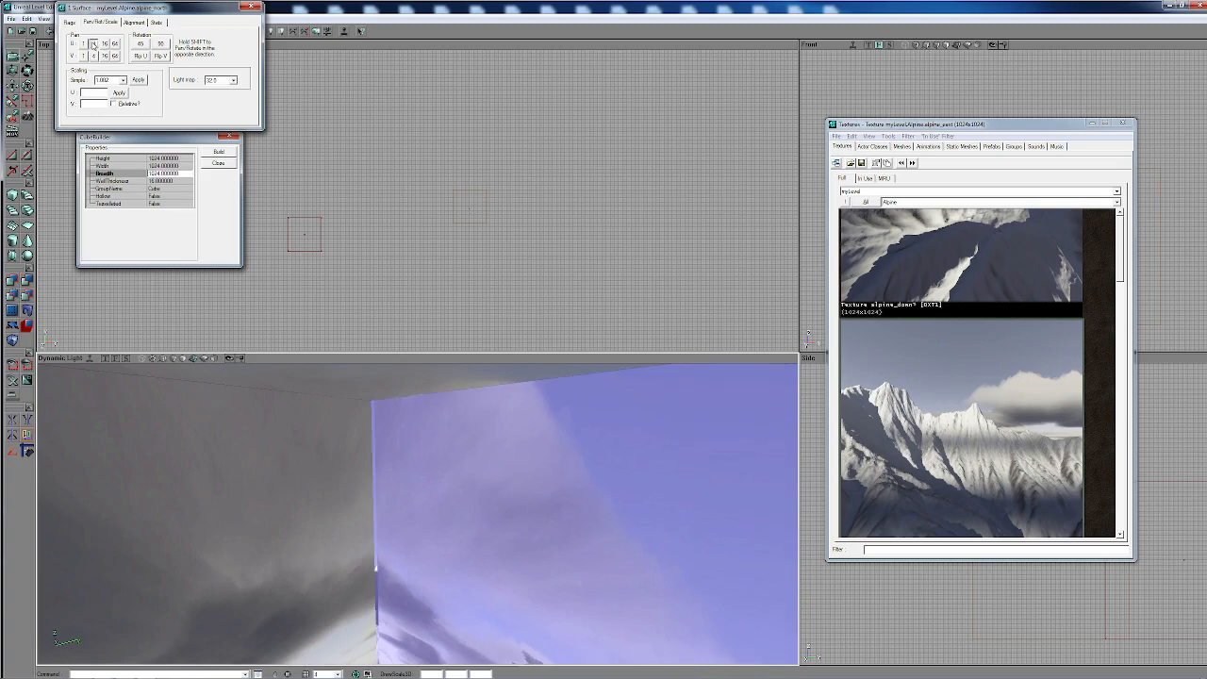
left_click(94, 46)
left_click(93, 45)
left_click(94, 45)
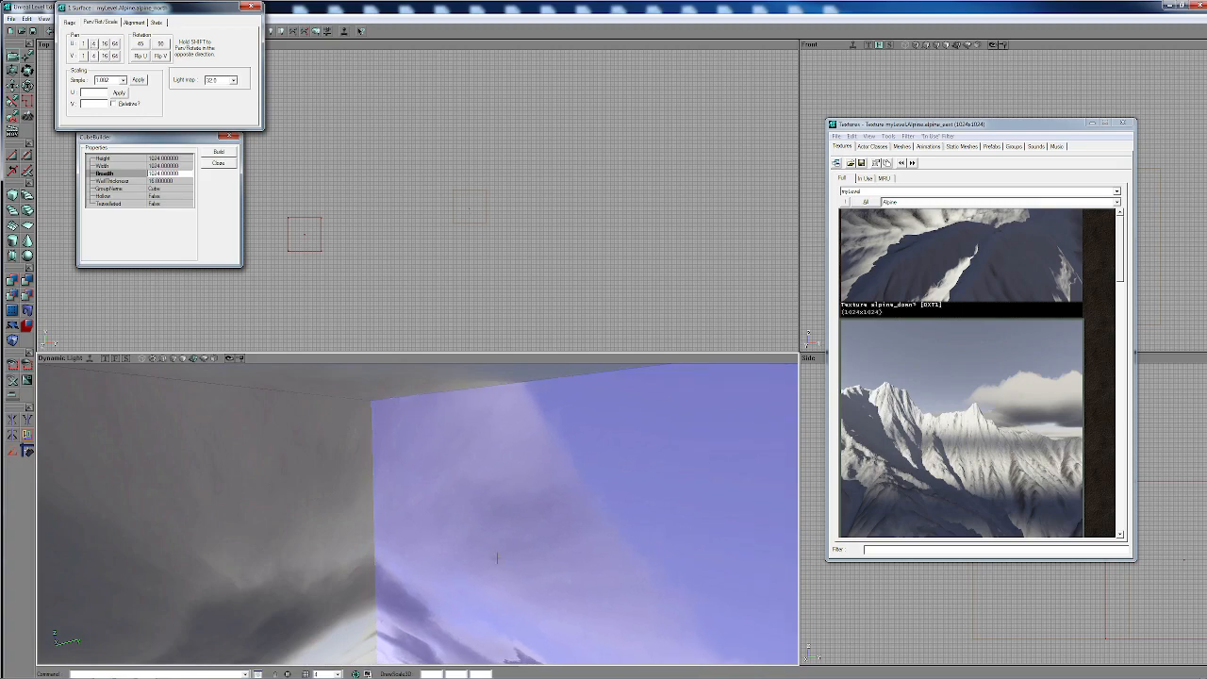
- Pan the alpine_north wall's texture along U in 1-unit increments to close the seam at its side edge
left_click(503, 559)
right_click_drag(504, 559, 735, 559)
left_click_drag(504, 559, 491, 387)
left_click_drag(423, 506, 423, 589)
left_click(423, 506)
left_click_drag(423, 507, 373, 479)
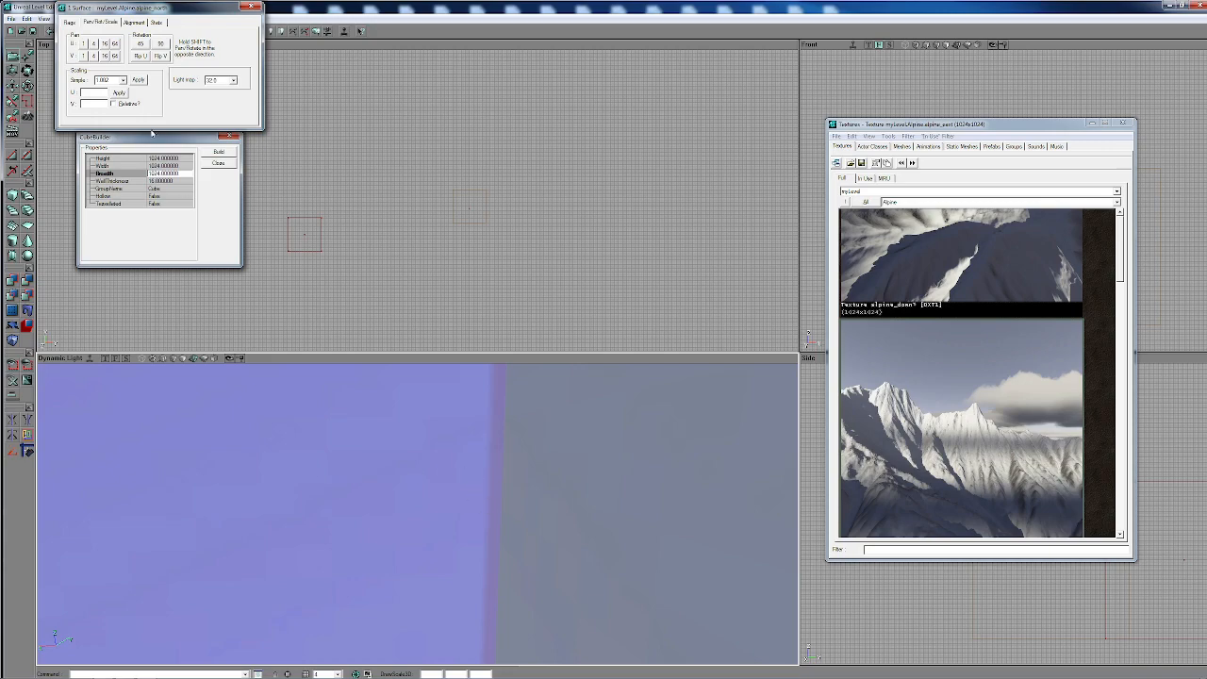
left_click(84, 44)
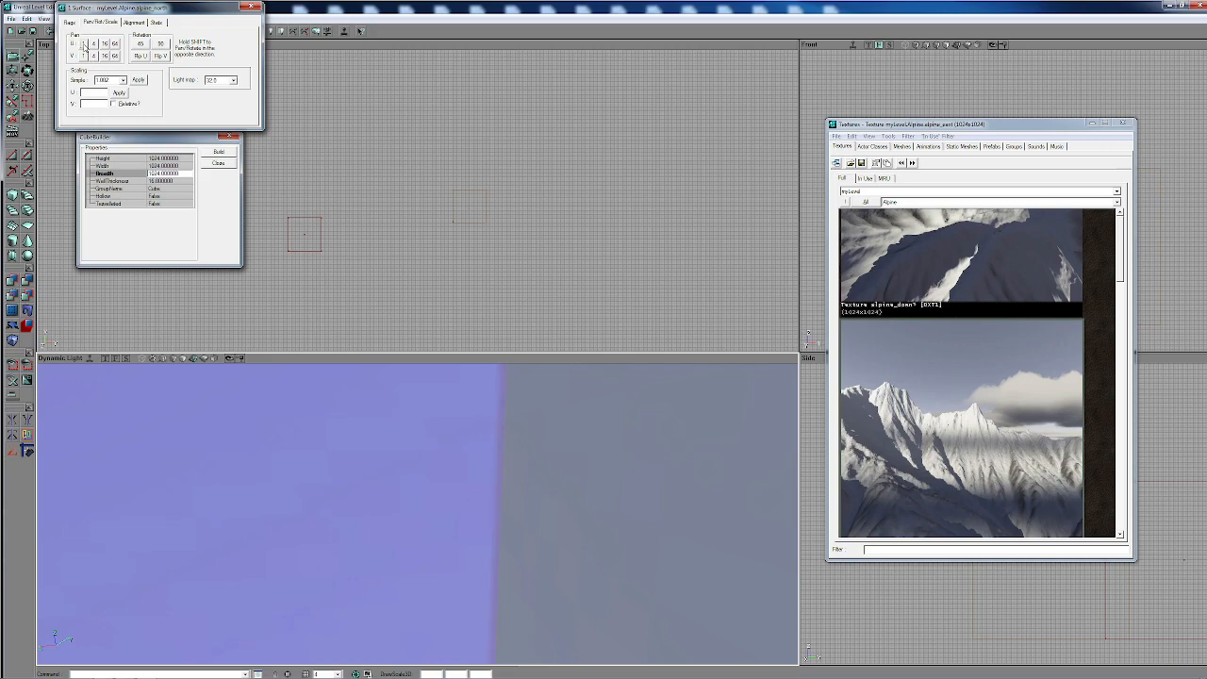
left_click(84, 45)
- Pan the alpine_north wall's texture along V in 1-unit increments to adjust its edge against the ceiling
right_click_drag(396, 507, 297, 475)
left_click_drag(396, 500, 399, 453)
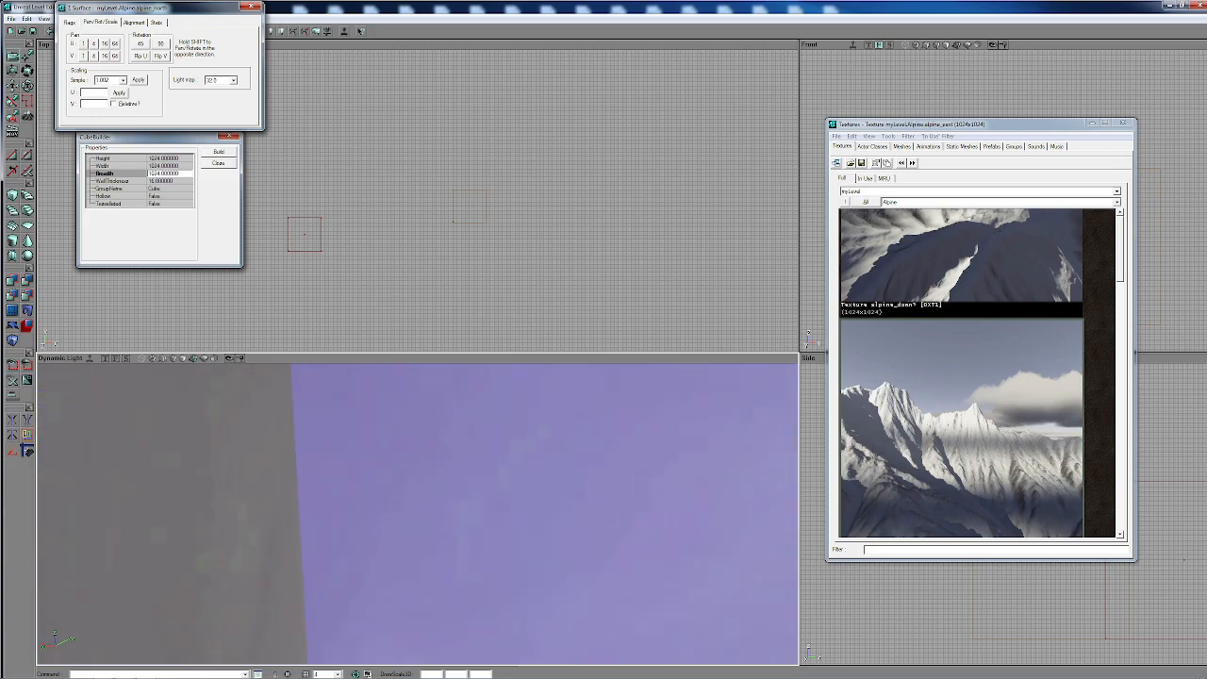
mouse_move(400, 453)
right_mouse_down()
mouse_move(499, 481)
mouse_move(498, 452)
mouse_move(400, 470)
right_mouse_up()
left_click_drag(400, 469, 404, 434)
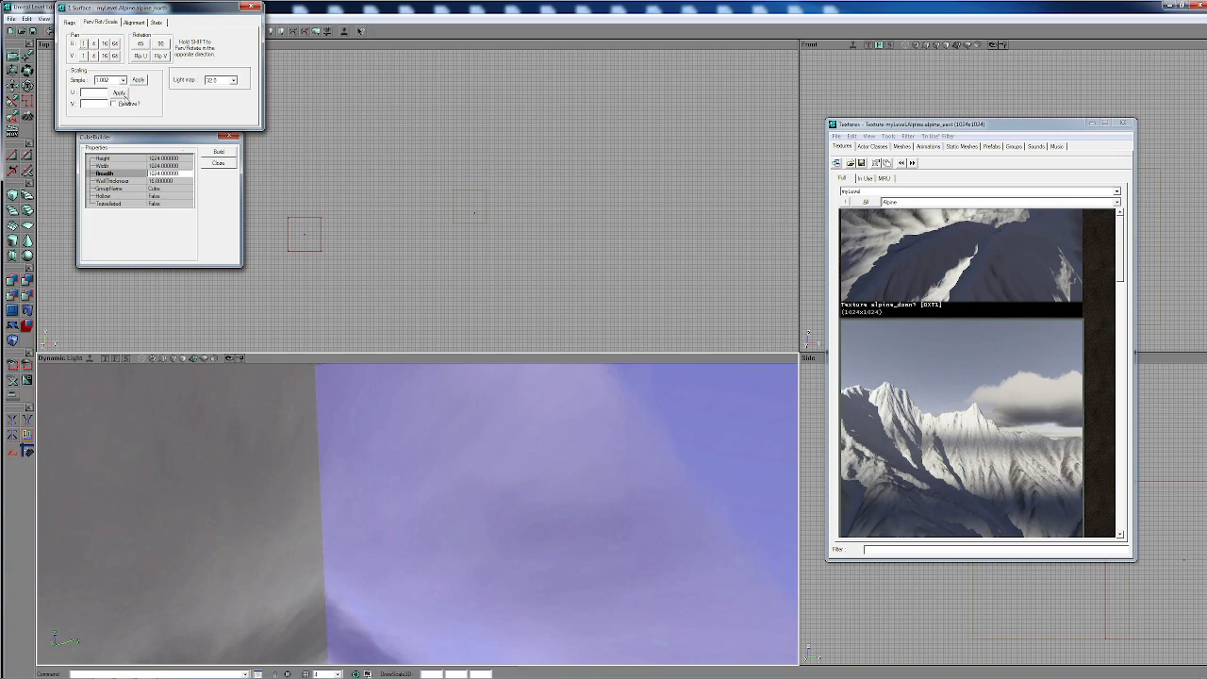
mouse_move(510, 509)
right_mouse_down()
mouse_move(507, 485)
mouse_move(510, 509)
right_mouse_up()
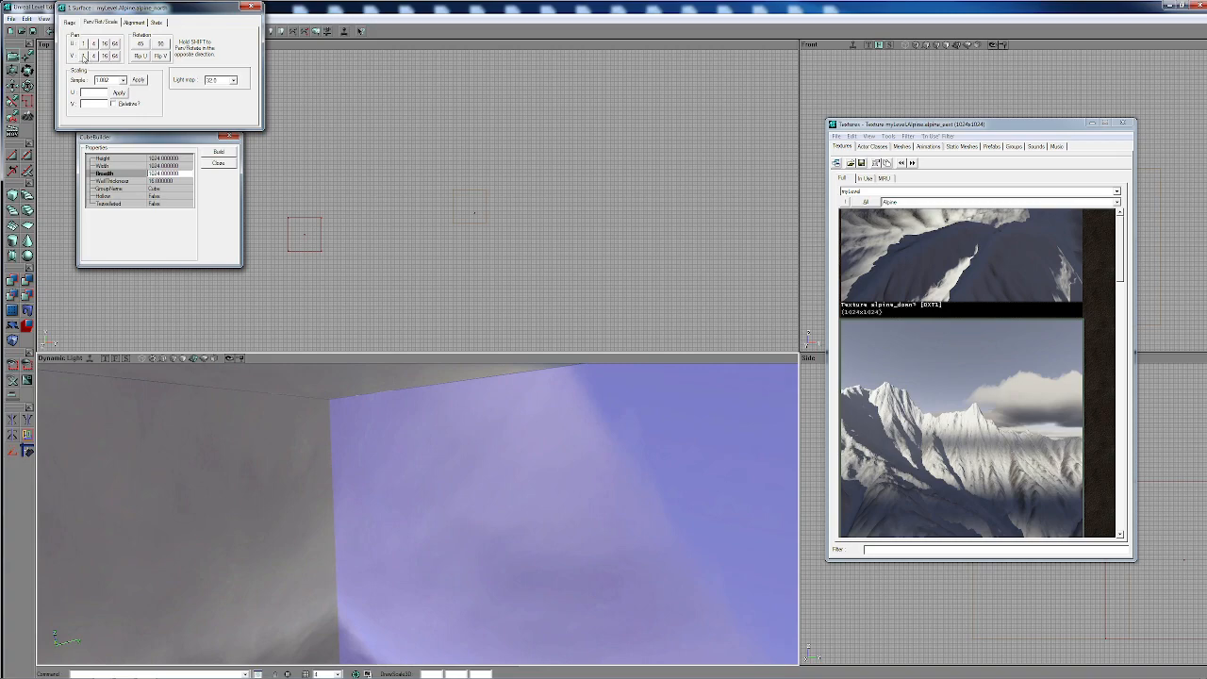
left_click(84, 58)
left_click(84, 59)
left_click(84, 58)
- Fine-tune the alpine_north wall's texture along V in 1-unit increments at its edge with the floor
right_click_drag(423, 477, 418, 552)
left_click_drag(418, 551, 418, 589)
right_click_drag(418, 551, 417, 632)
left_click_drag(417, 589, 422, 546)
right_click_drag(420, 472, 419, 514)
left_click_drag(420, 513, 419, 466)
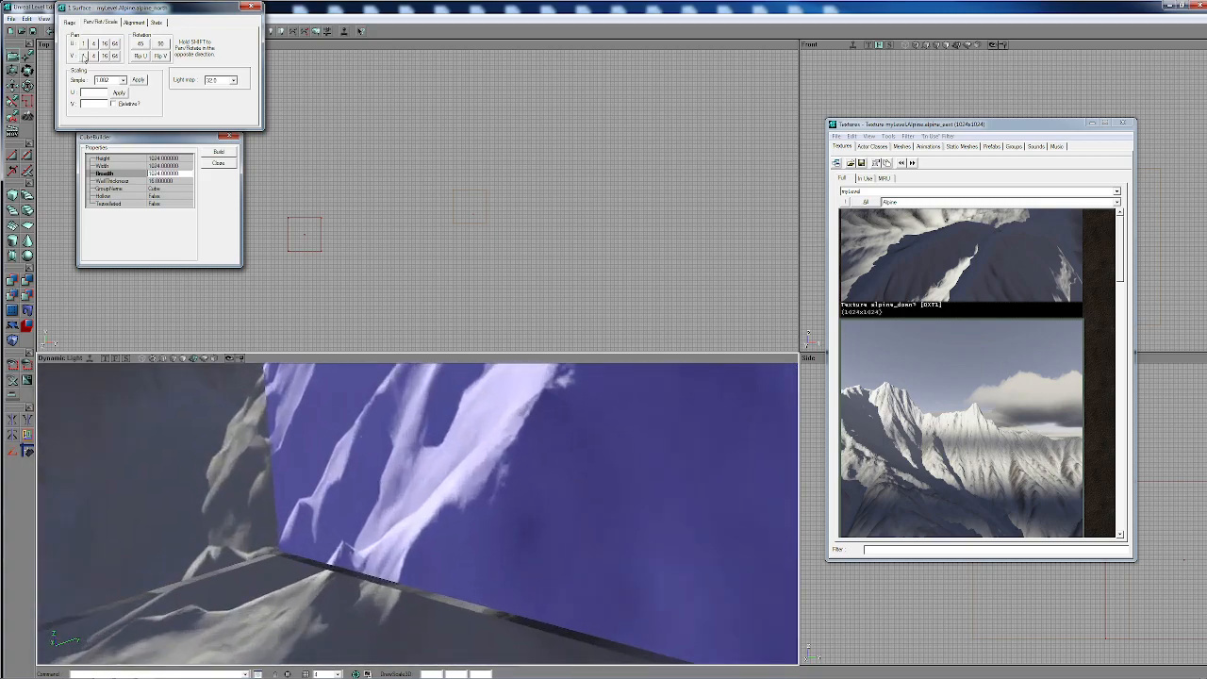
left_click(83, 55)
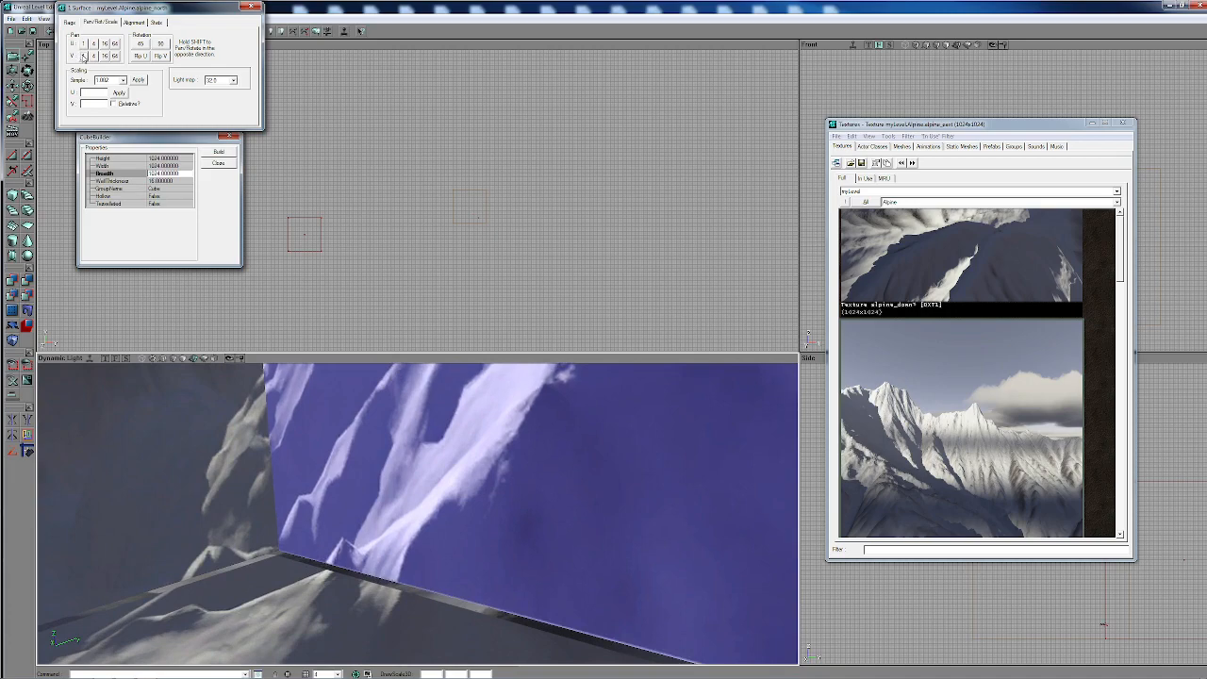
left_click(83, 56)
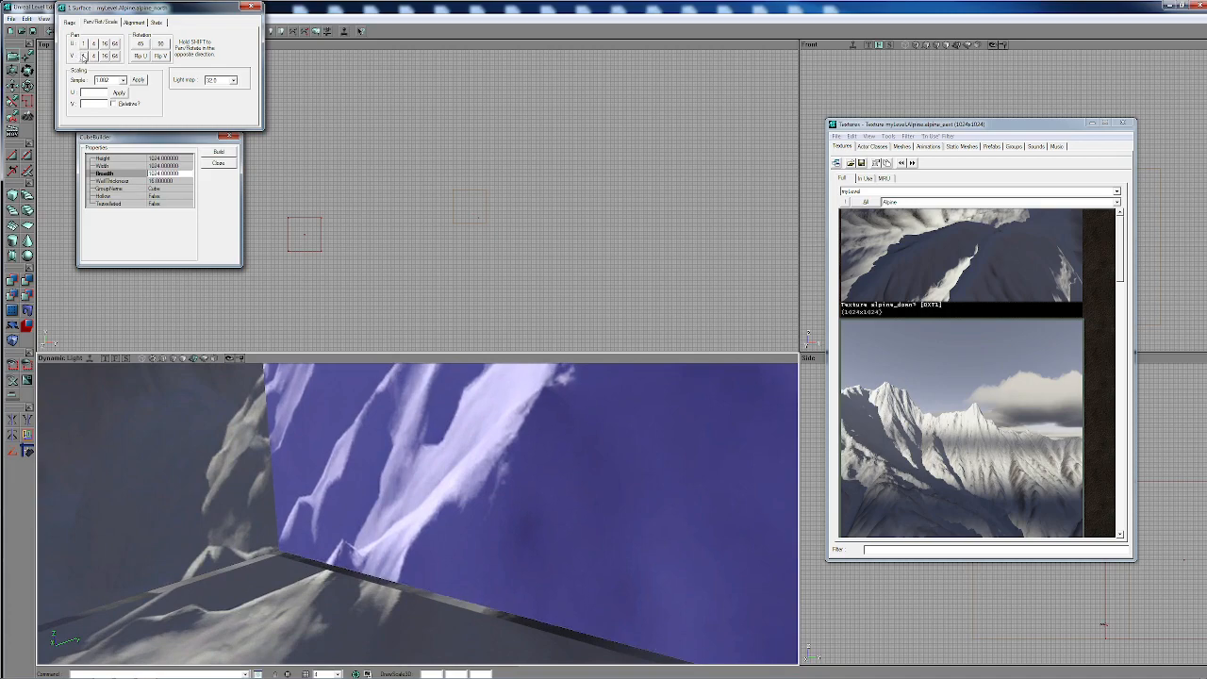
left_click(82, 56)
- Select the alpine_east wall and pan its texture along U in 1-unit increments to close its side seam
left_click_drag(391, 509, 390, 566)
right_click_drag(391, 566, 641, 405)
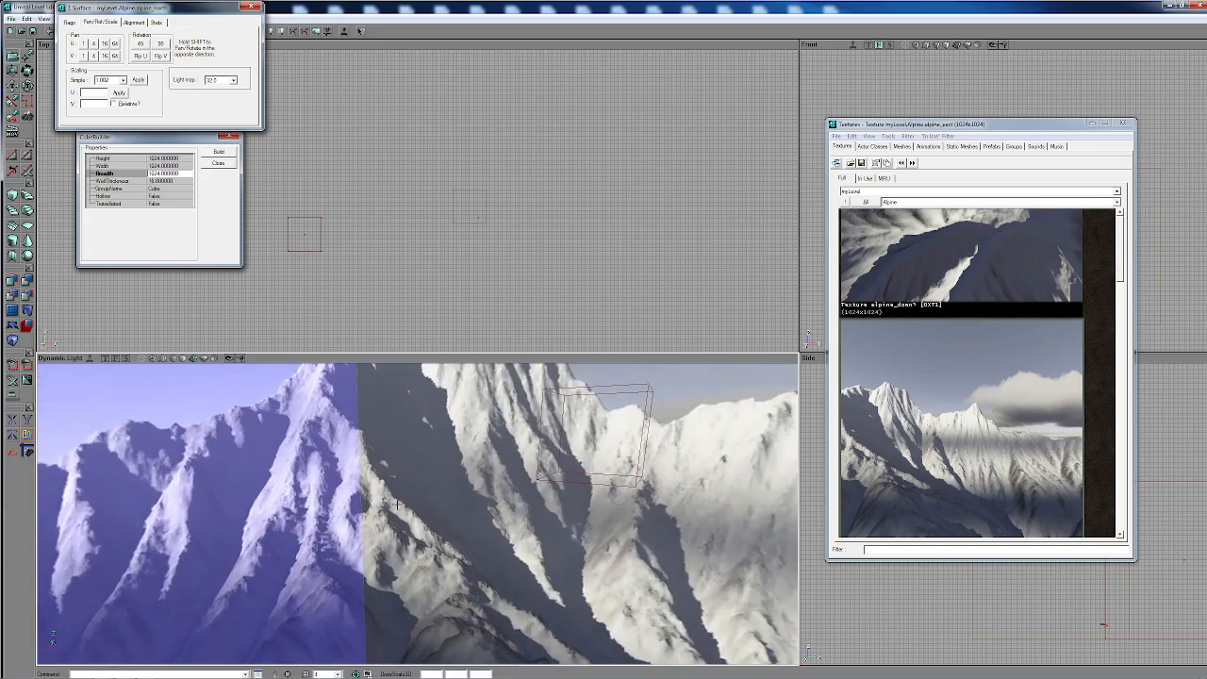
left_click(393, 500)
mouse_move(417, 528)
left_mouse_down()
mouse_move(406, 613)
mouse_move(407, 520)
left_mouse_up()
left_click_drag(421, 573, 435, 530)
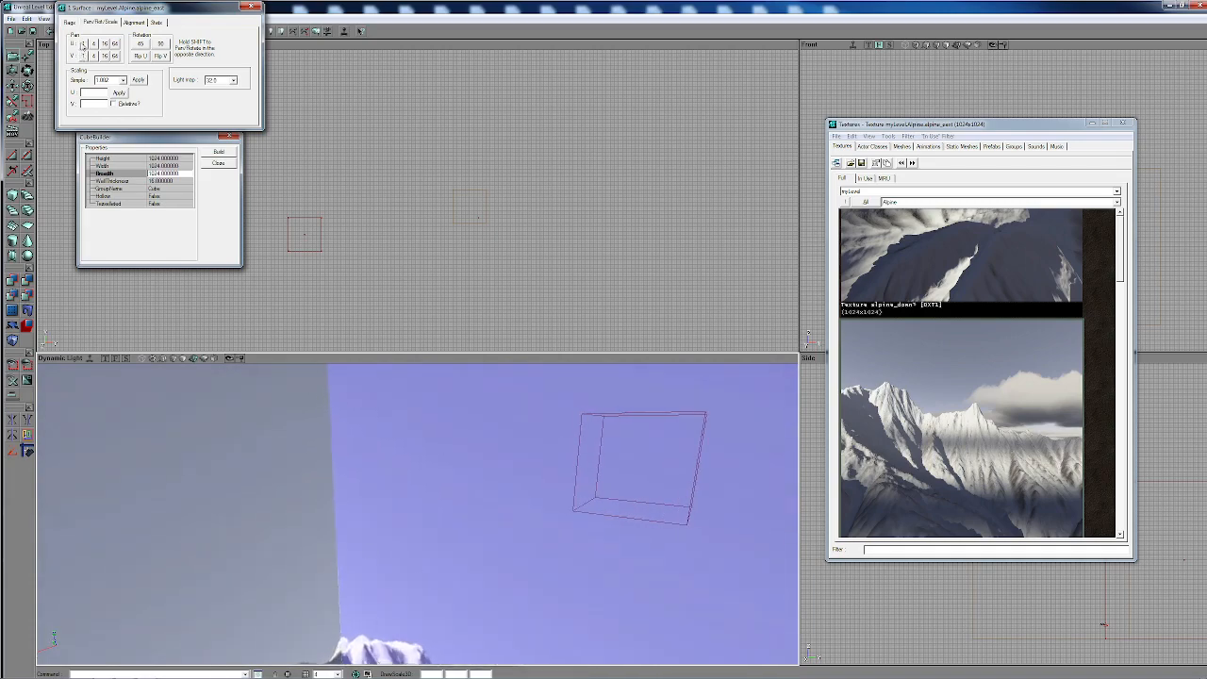
left_click(83, 44)
left_click(83, 44)
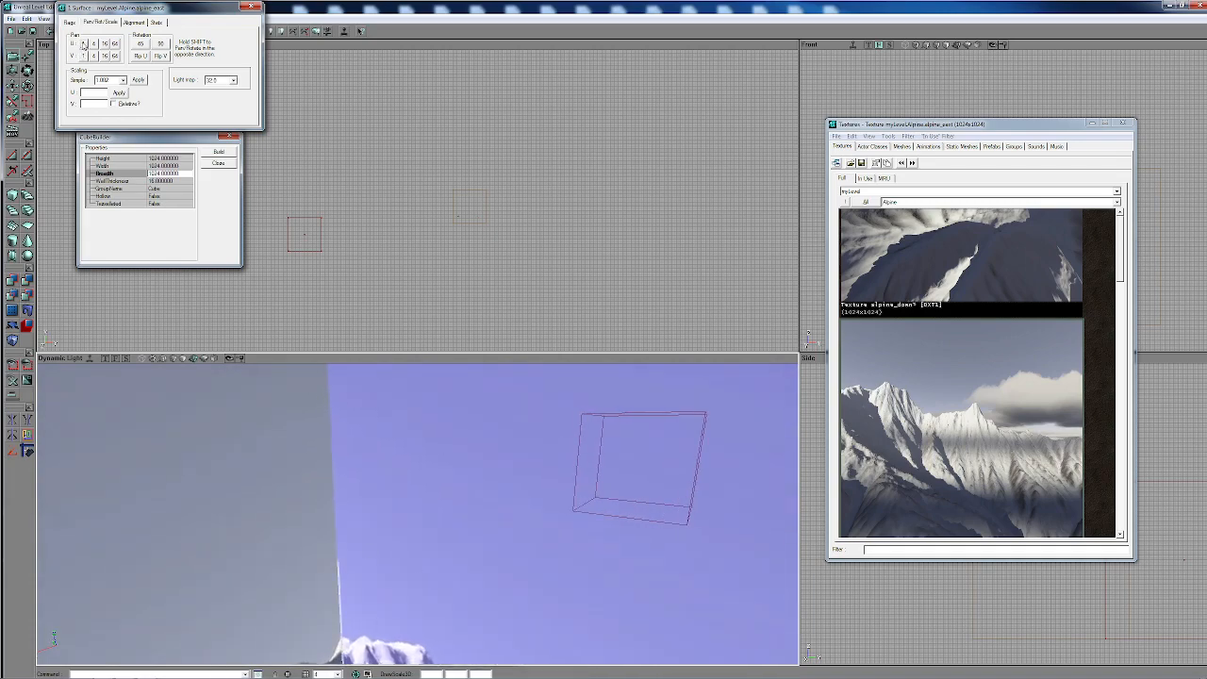
left_click(83, 45)
left_click(83, 44)
left_click(83, 44)
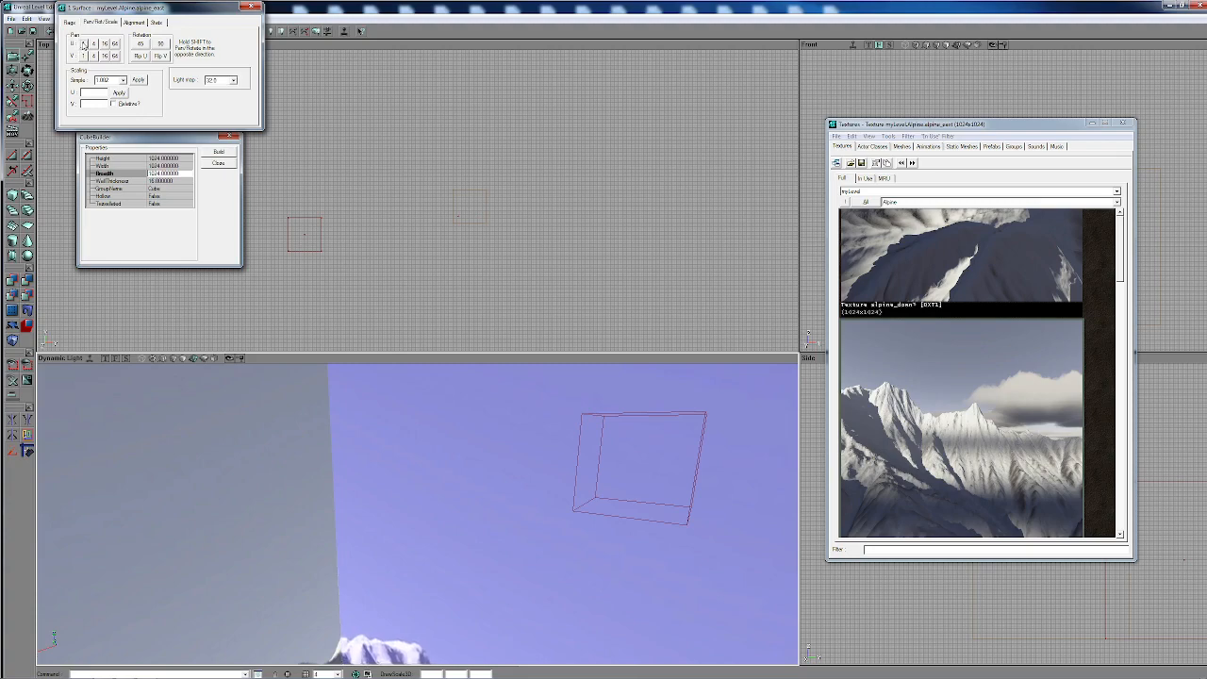
left_click(83, 45)
- Check the alpine_east wall's side edges and pan its texture along V in 1-unit increments against the ceiling
left_click_drag(547, 590, 745, 594)
left_click_drag(598, 601, 620, 576)
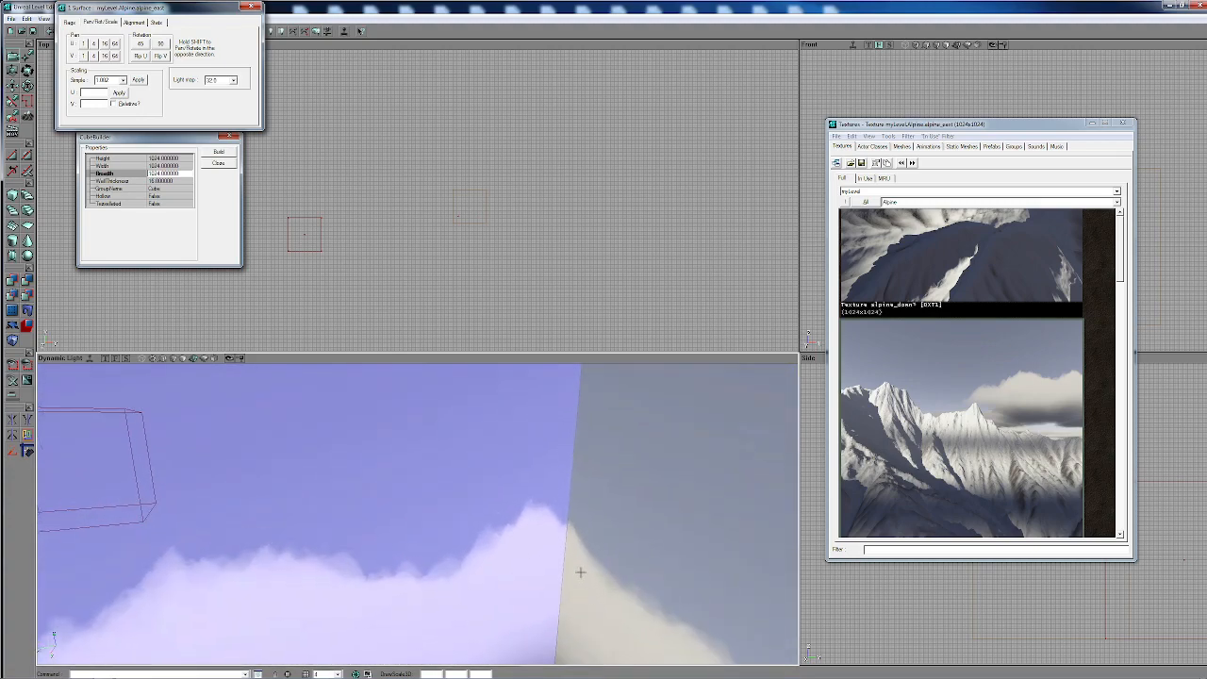
left_click_drag(507, 541, 560, 500)
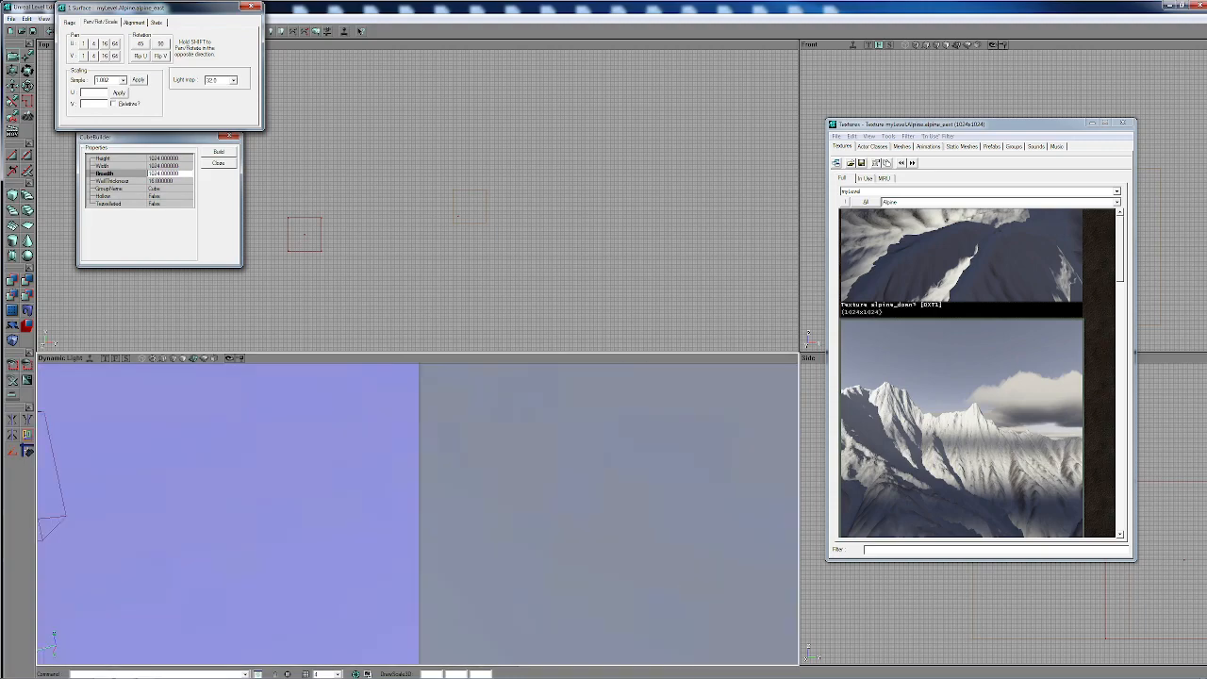
right_click_drag(560, 499, 445, 522)
left_click_drag(445, 522, 439, 511)
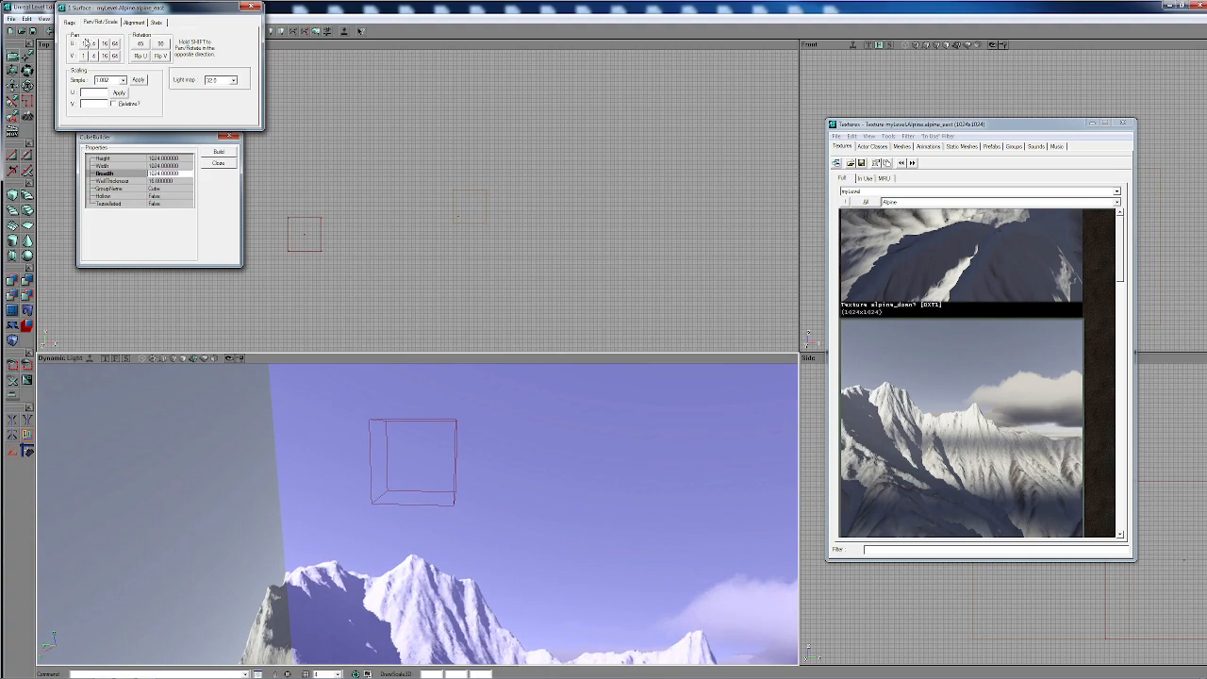
left_click_drag(489, 606, 455, 531)
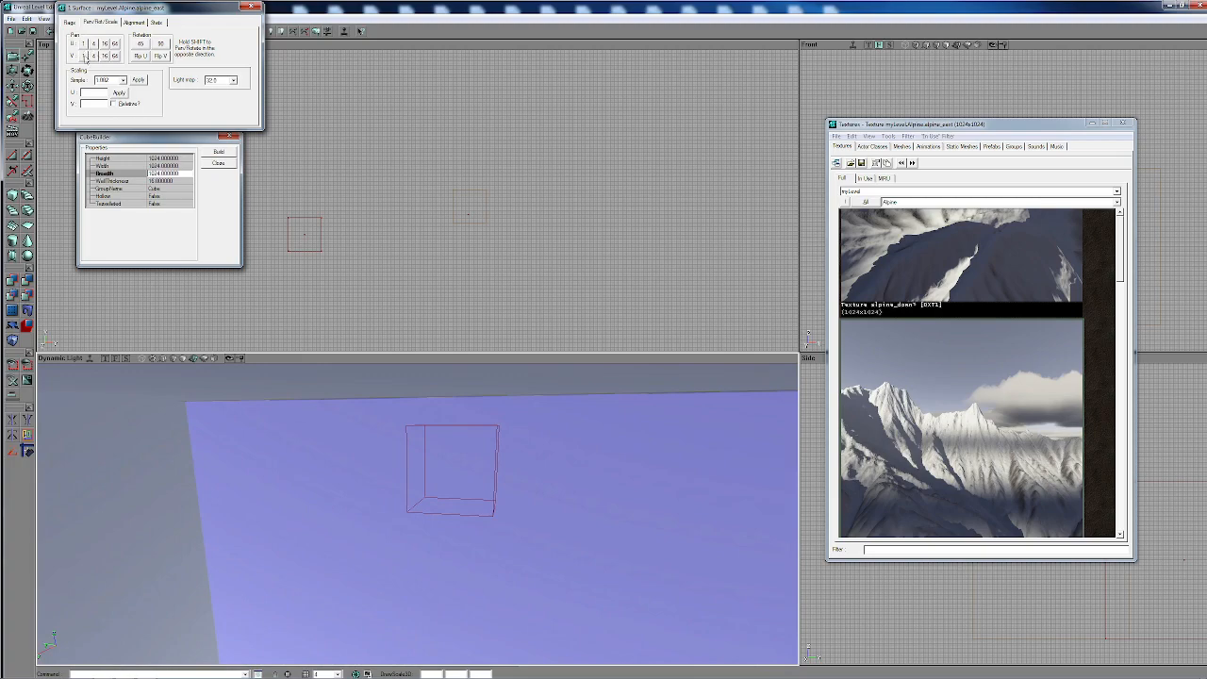
left_click(85, 58)
left_click(85, 59)
left_click(86, 59)
left_click(85, 59)
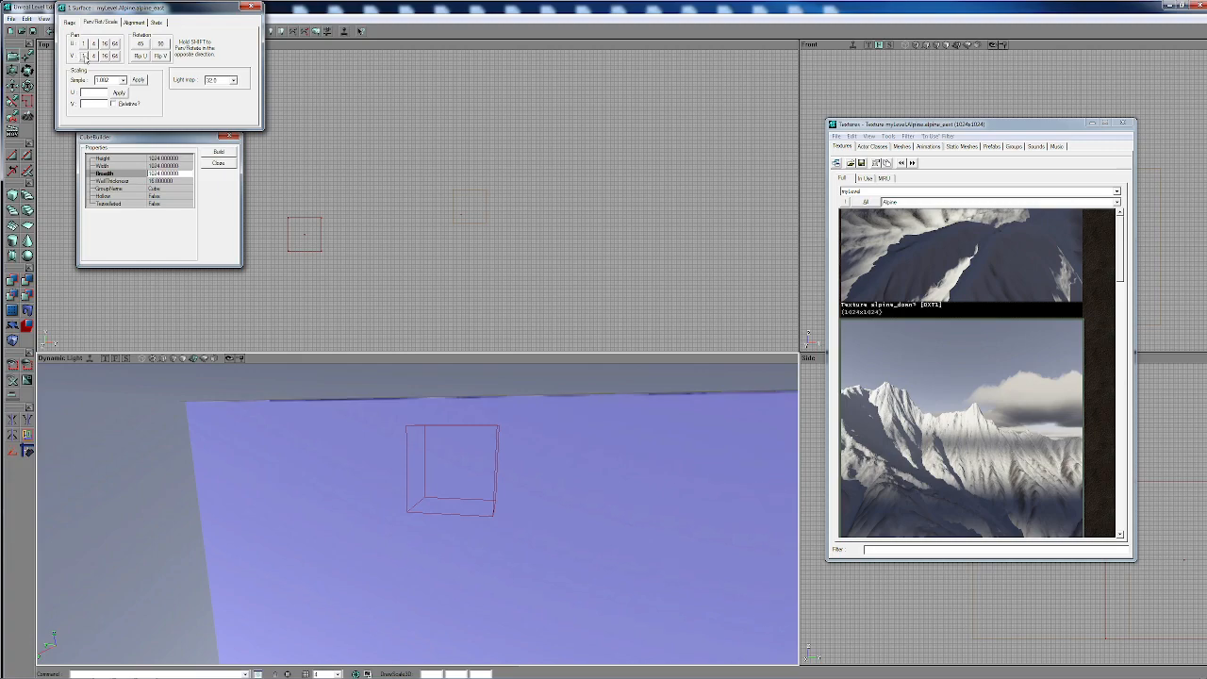
left_click(85, 58)
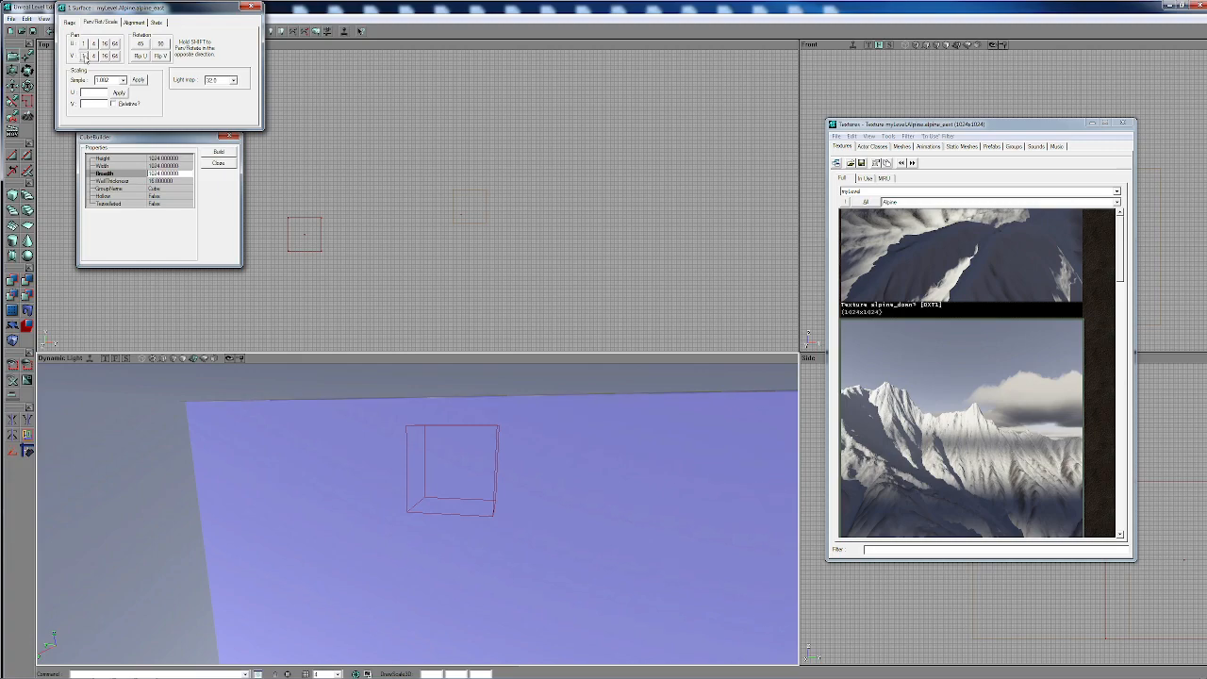
- Pan the alpine_up ceiling's texture along U and the alpine_east wall's texture along V in 1-unit increments to close their shared seam
right_click_drag(319, 501, 319, 453)
left_click_drag(318, 502, 292, 448)
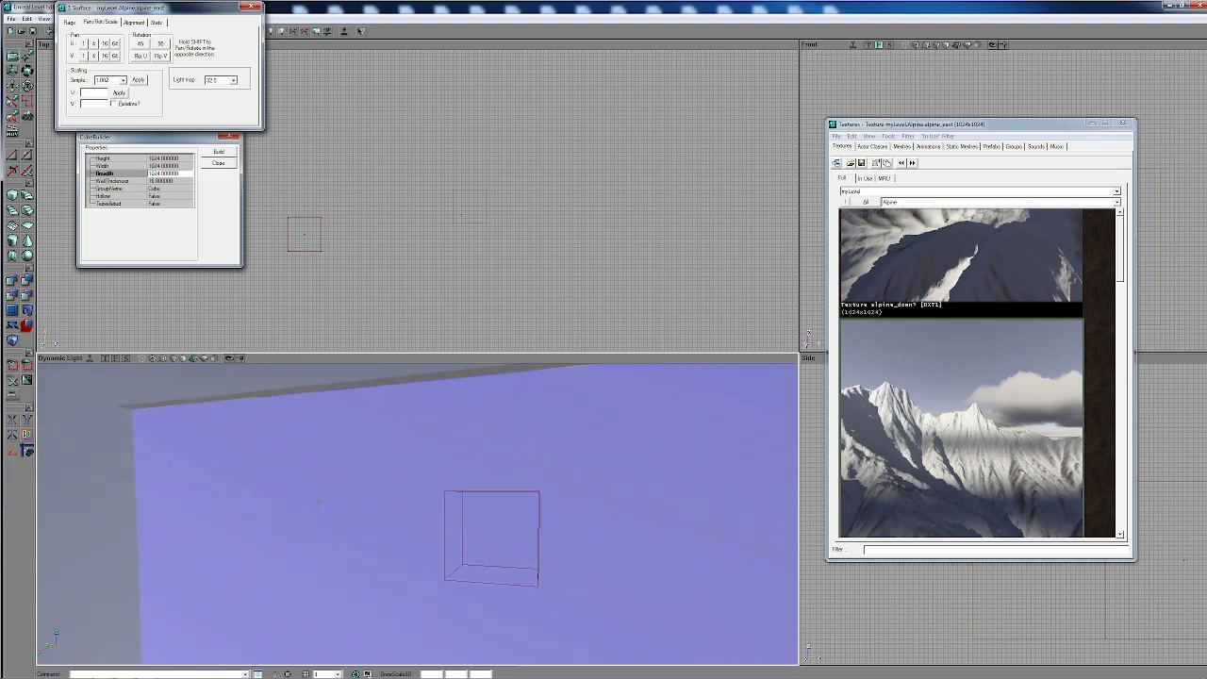
left_click(194, 379)
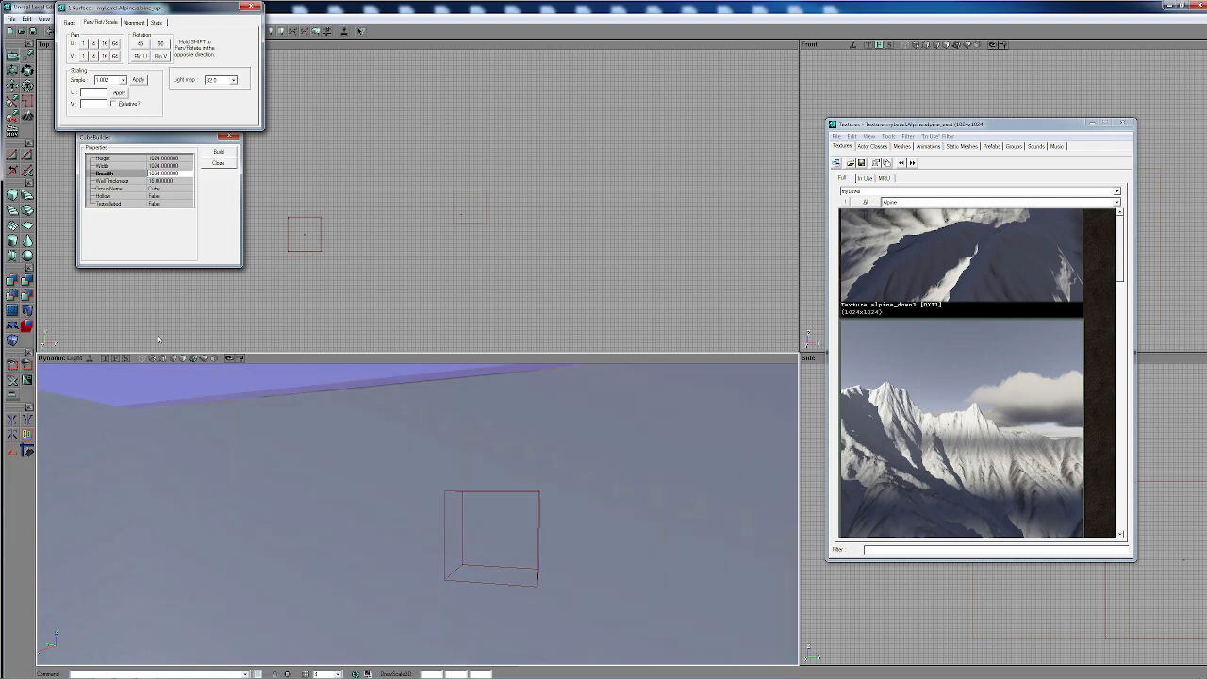
left_click(84, 43)
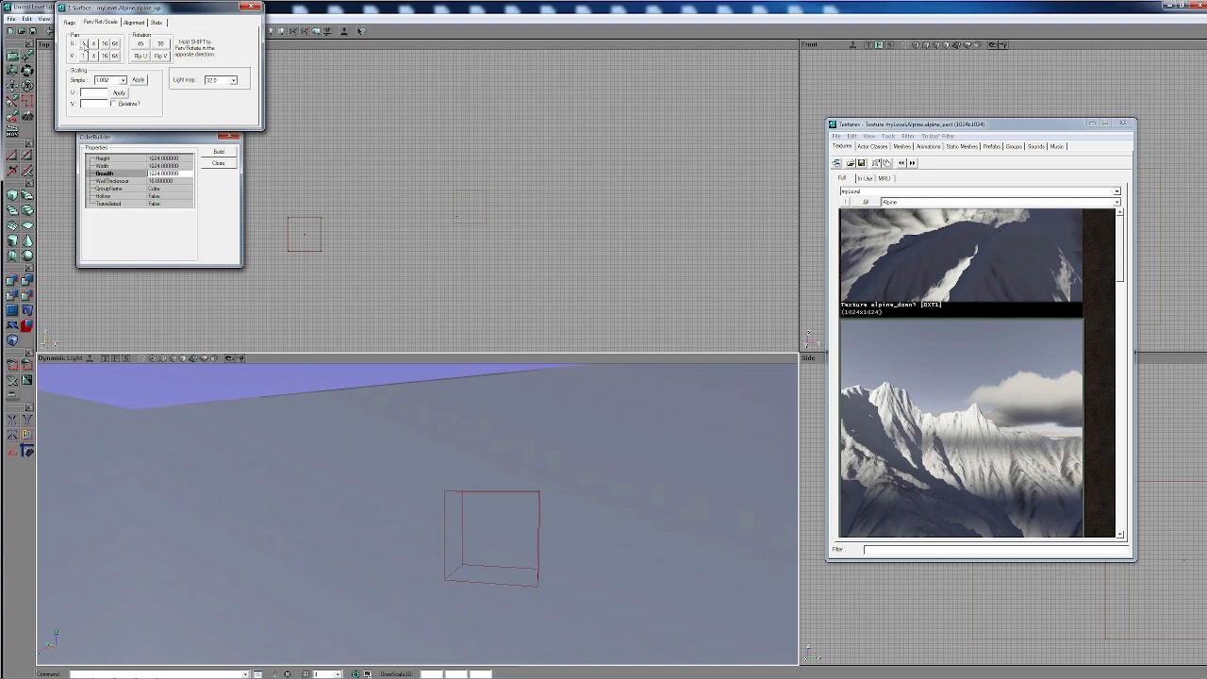
left_click(262, 422)
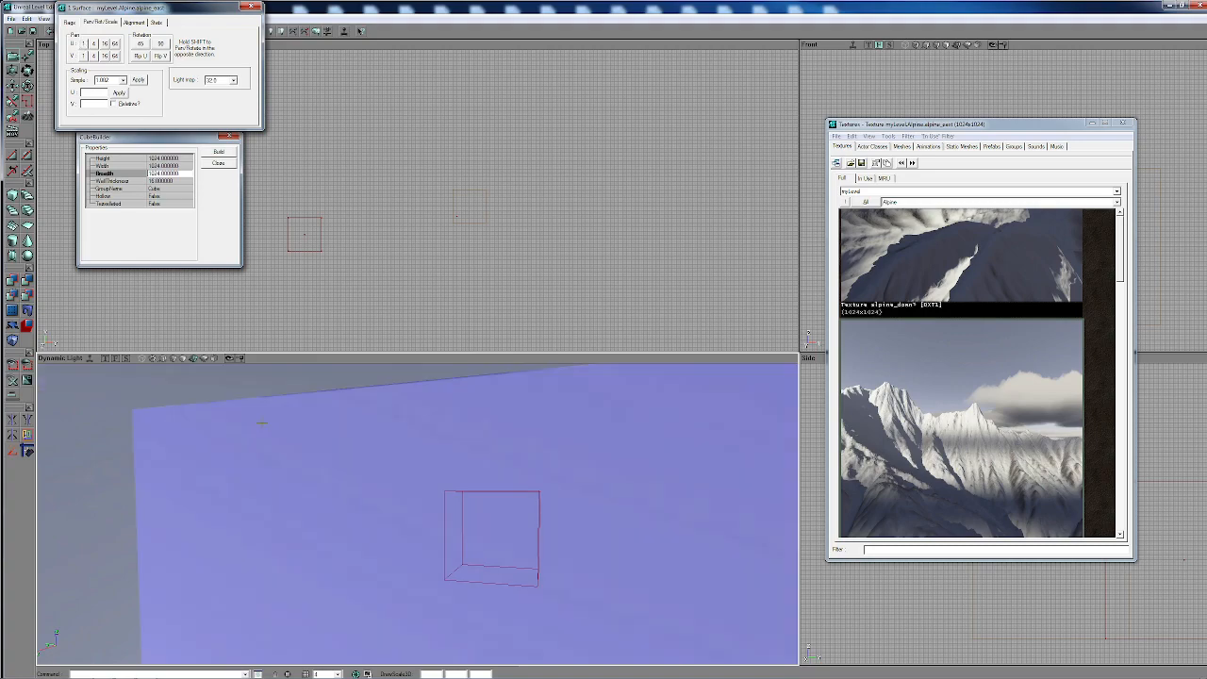
left_click(84, 55)
- Select the alpine_south wall and pan its texture along V and U in 1-unit increments to close its seams
left_click_drag(393, 526, 707, 424)
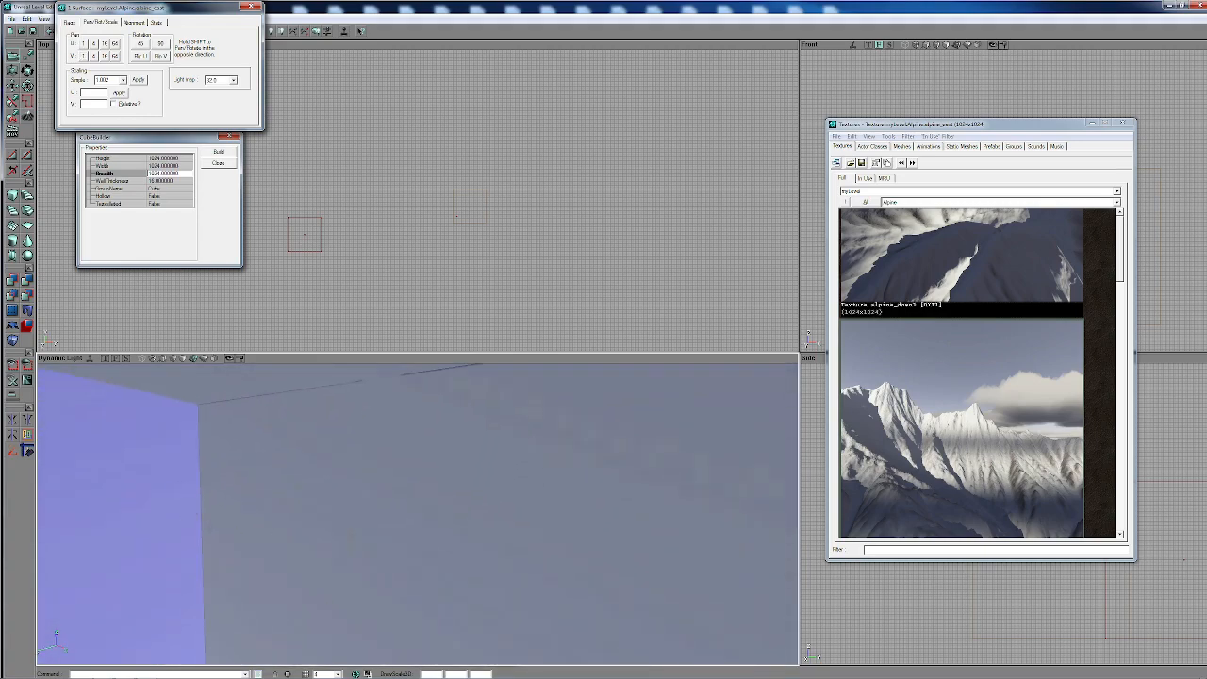
left_click(205, 507)
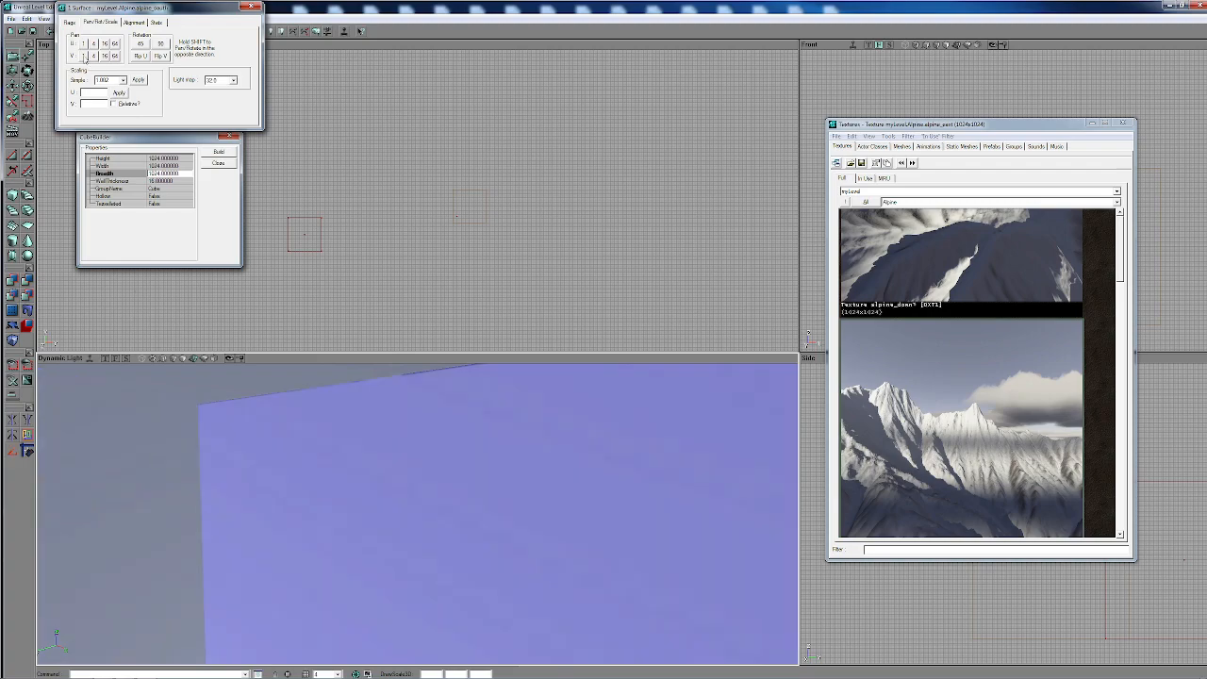
left_click(84, 55)
left_click(82, 45)
left_click(82, 45)
- Select the alpine_west wall and pan its texture along V and U in 1-unit increments to close its ceiling and side seams
left_click_drag(479, 531, 608, 457)
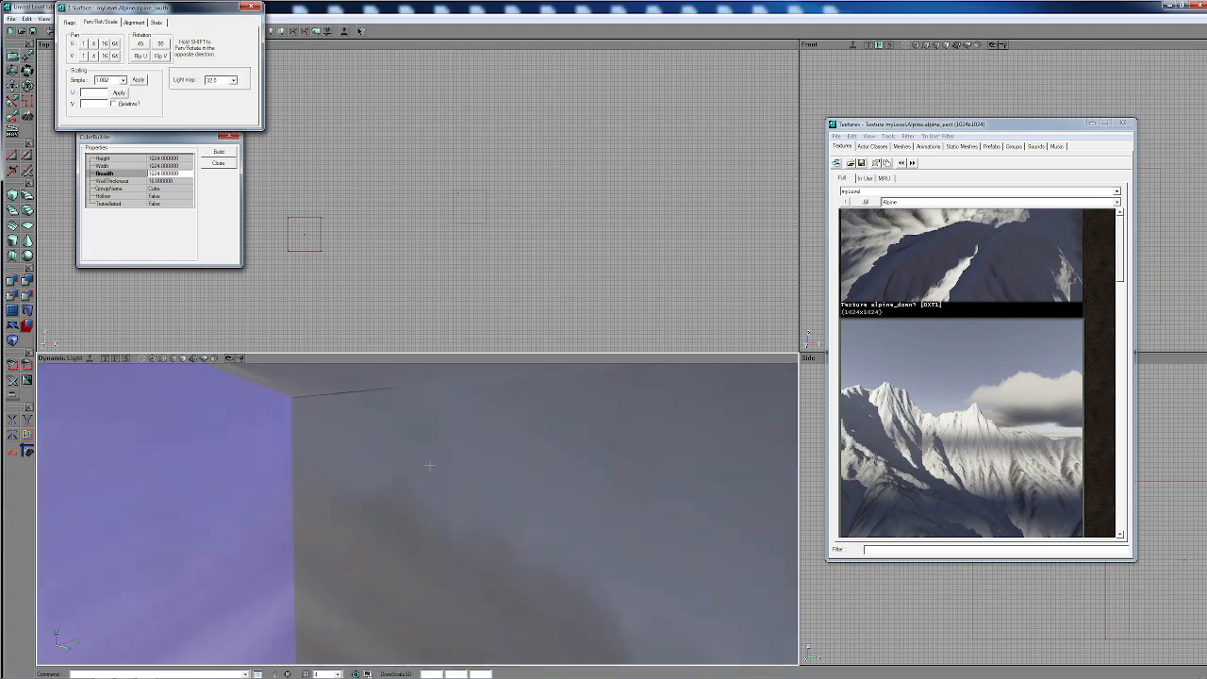
left_click(426, 466)
left_click(84, 56)
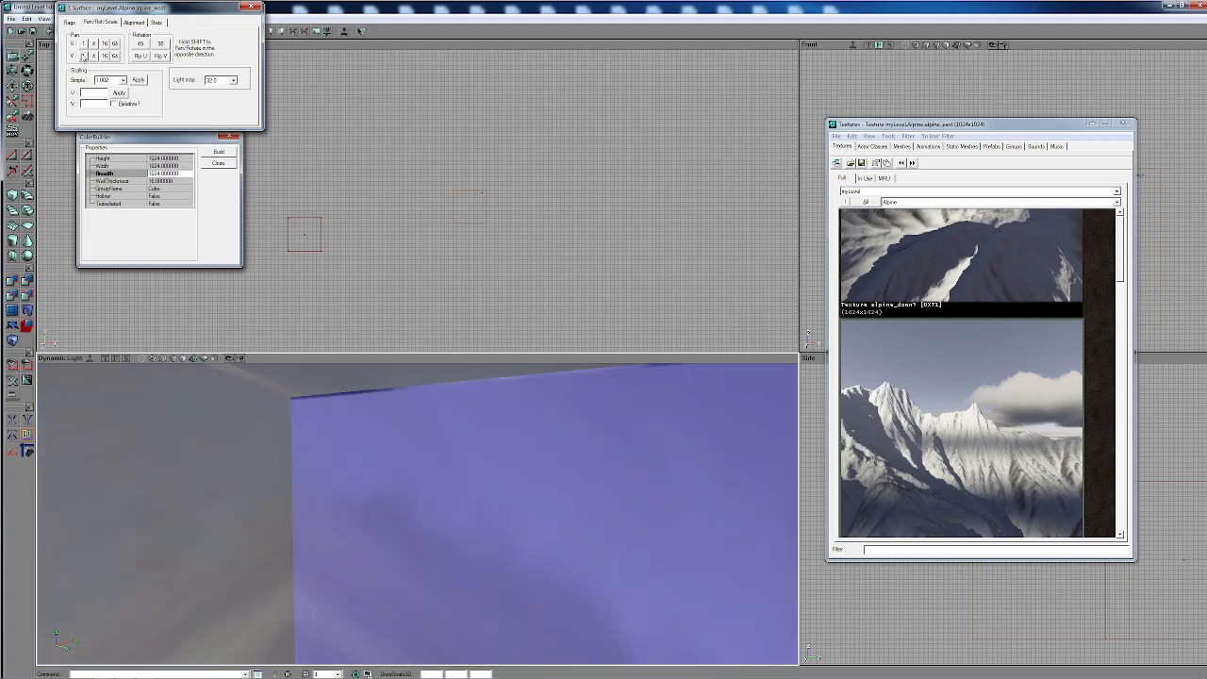
left_click(84, 56, "shift")
left_click(84, 57, "shift")
left_click_drag(415, 509, 415, 466)
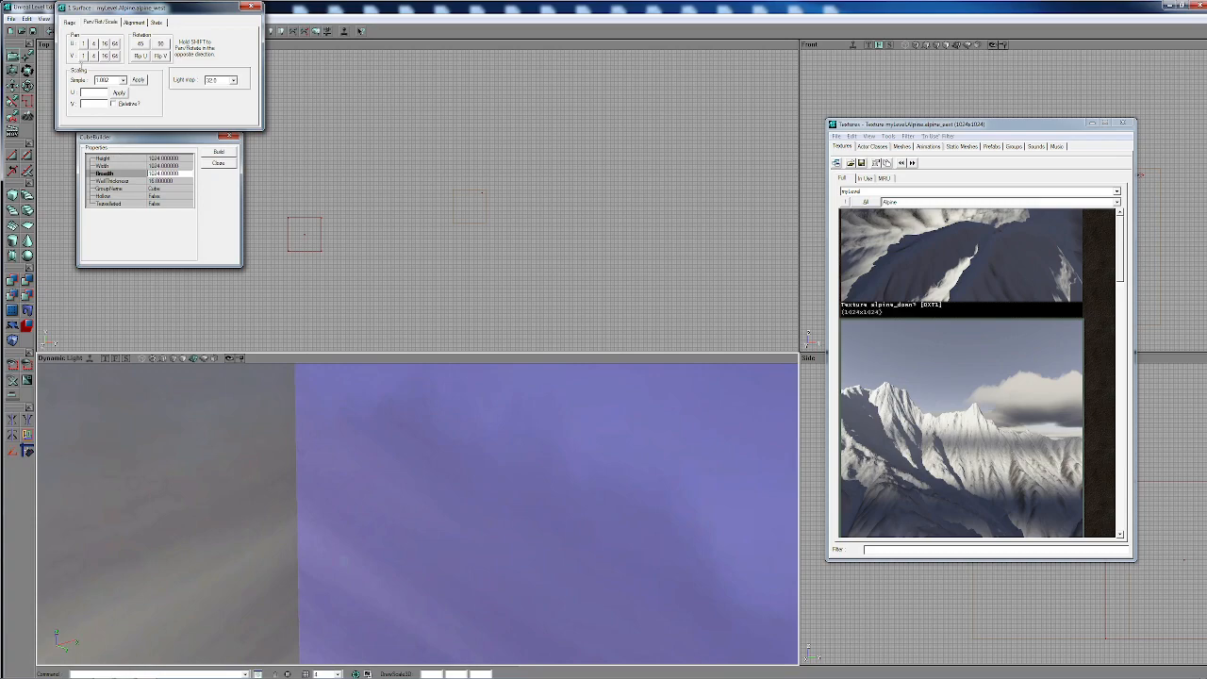
left_click(84, 44)
left_click(84, 44)
- Select the alpine_up ceiling and pan its texture along V in 1-unit increments until the light strip at its edge is gone
left_click_drag(375, 465, 364, 526)
left_click(350, 407)
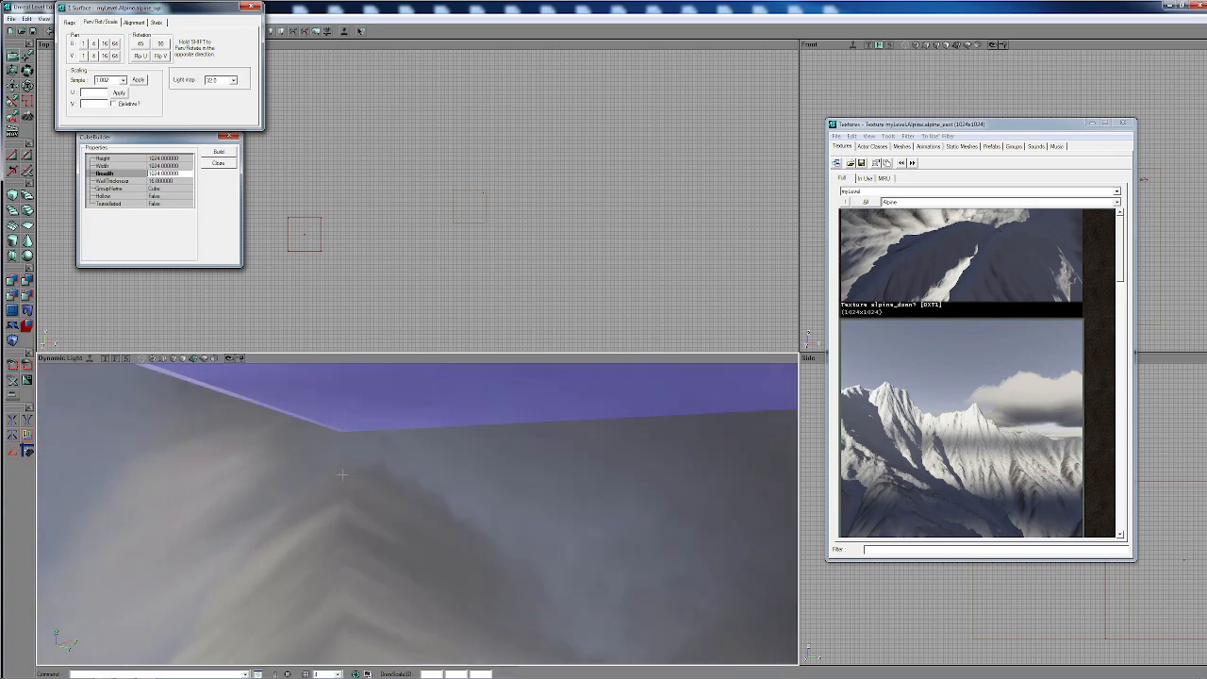
left_click_drag(350, 407, 345, 368)
right_click_drag(350, 406, 350, 360)
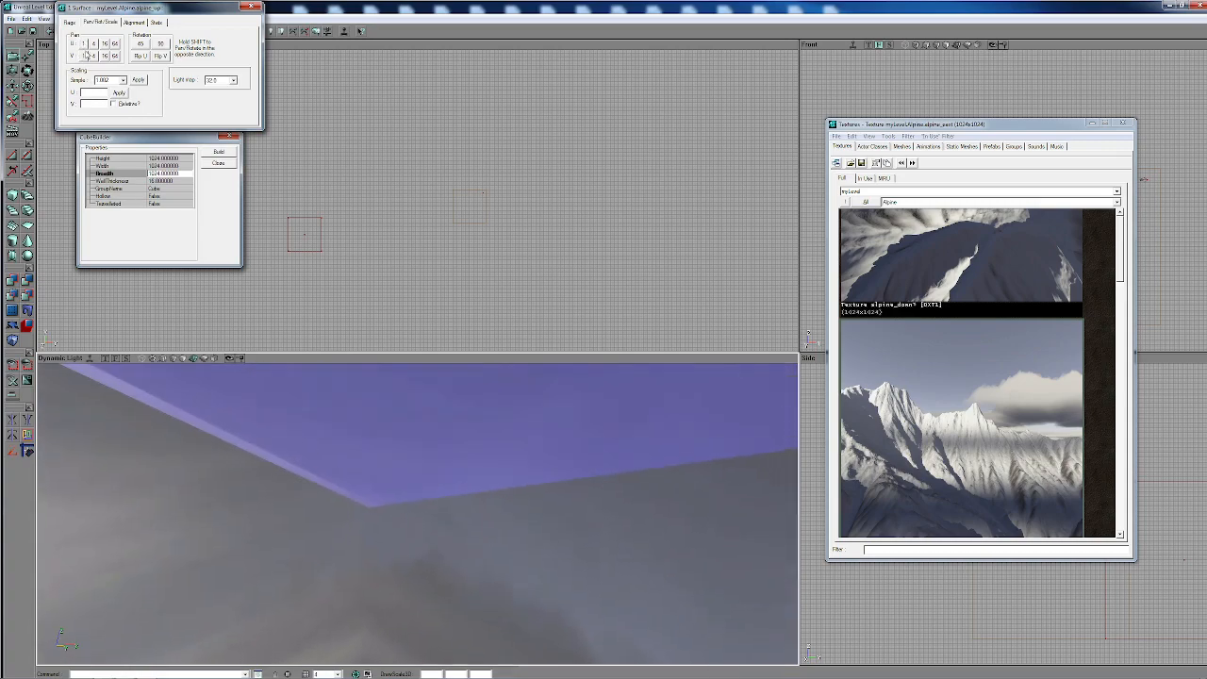
left_click(83, 55)
left_click(83, 56)
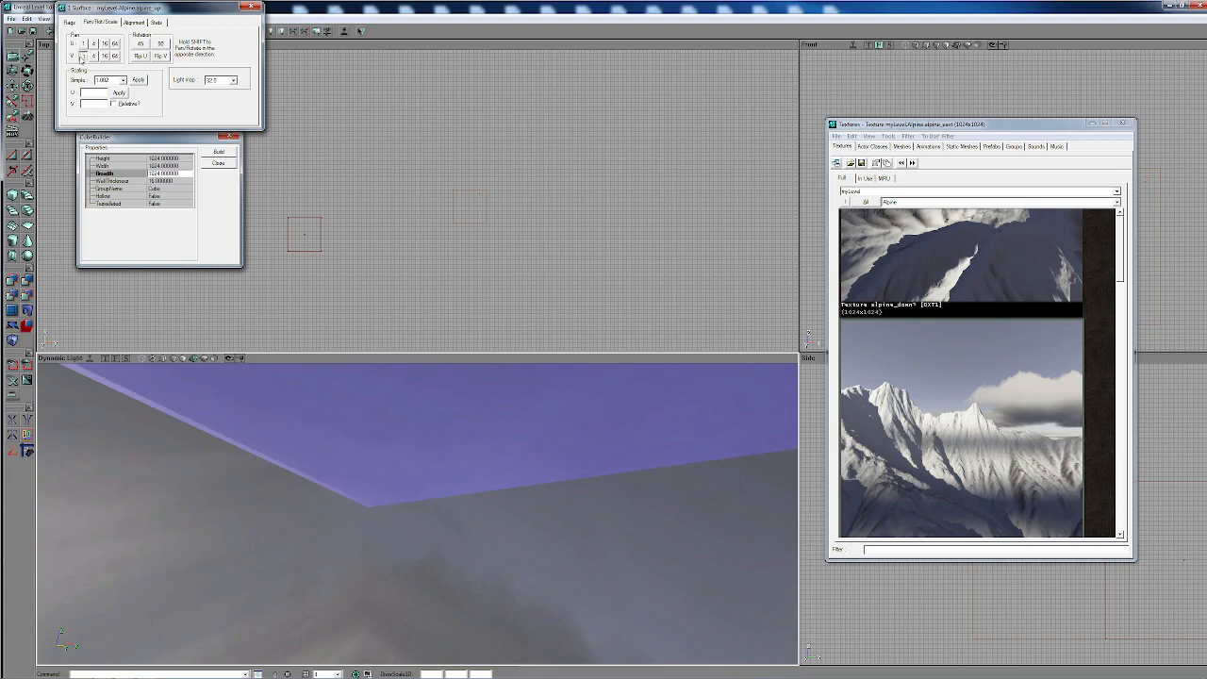
left_click(83, 55)
left_click(83, 55)
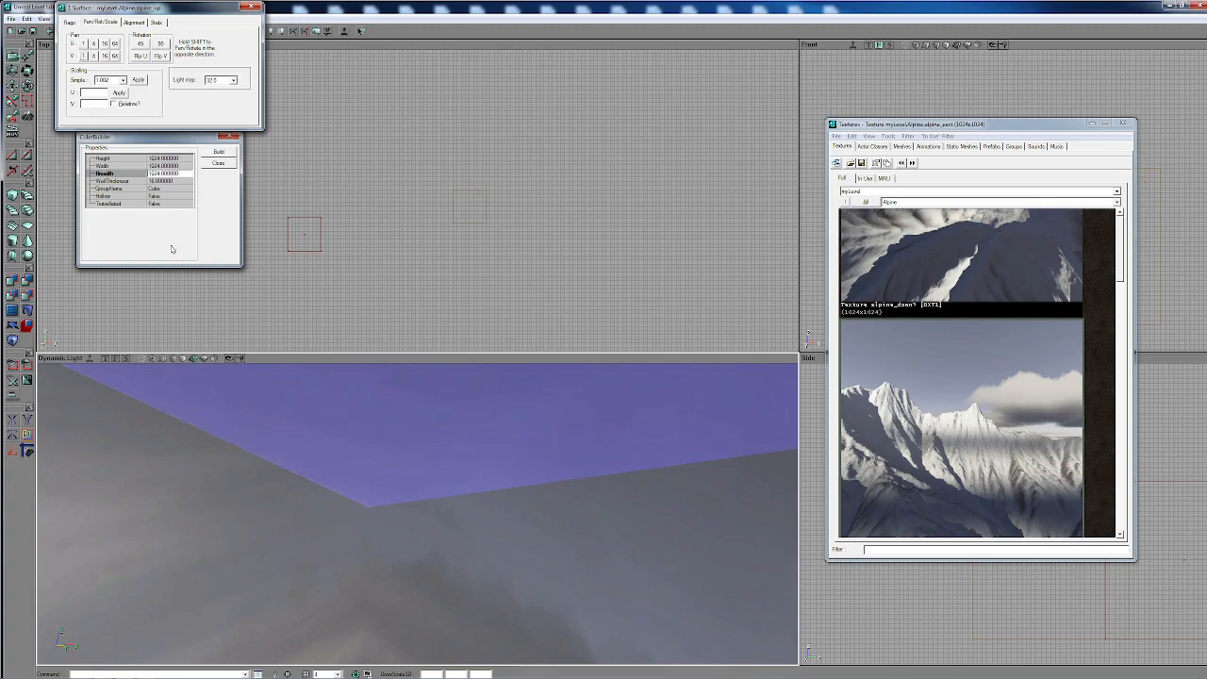
- Select the alpine_down floor and pan its texture along U in 1-unit increments to close the seam along one wall
right_click_drag(426, 534, 622, 545)
right_click_drag(426, 514, 509, 623)
right_click_drag(394, 531, 511, 540)
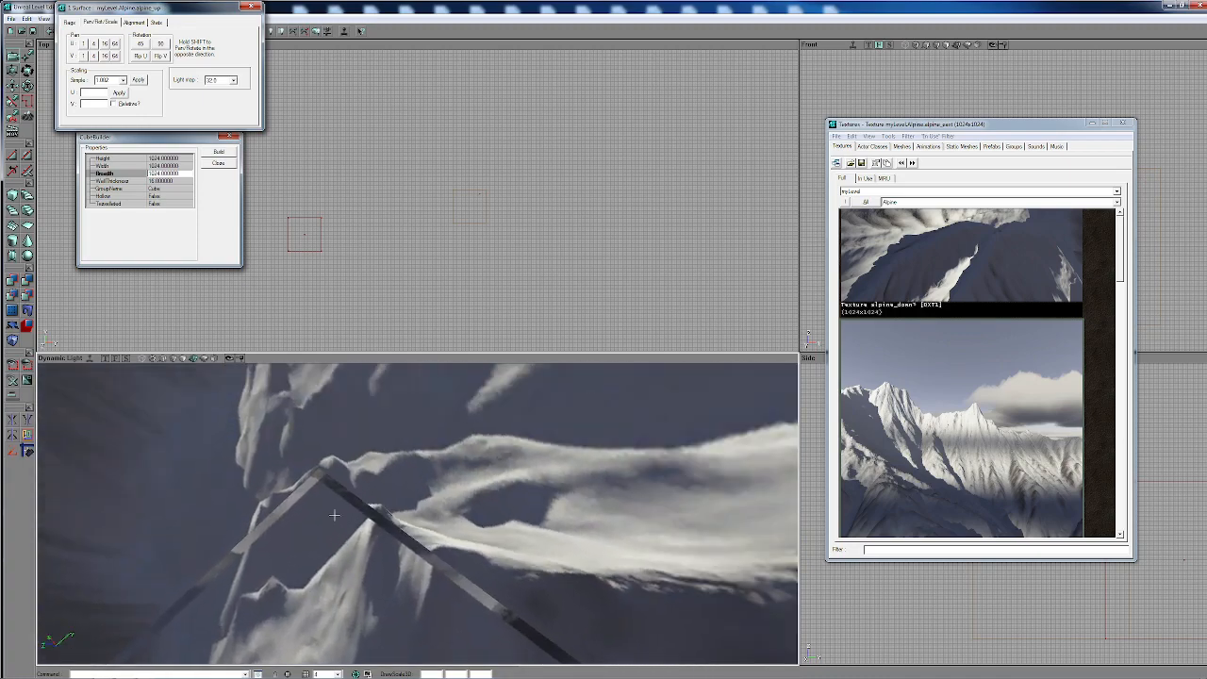
left_click(335, 516)
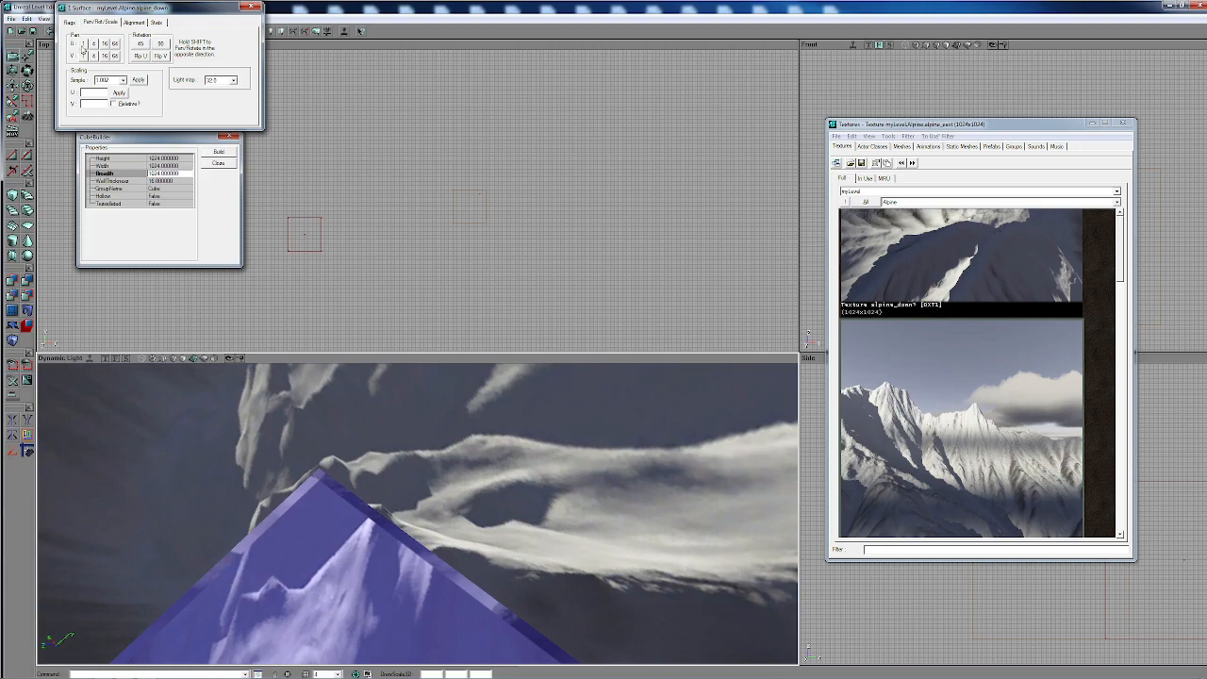
left_click(82, 46)
left_click(82, 46)
left_click(82, 46)
left_click(82, 47)
left_click(82, 46)
left_click(82, 46)
left_click(82, 46)
left_click(82, 46)
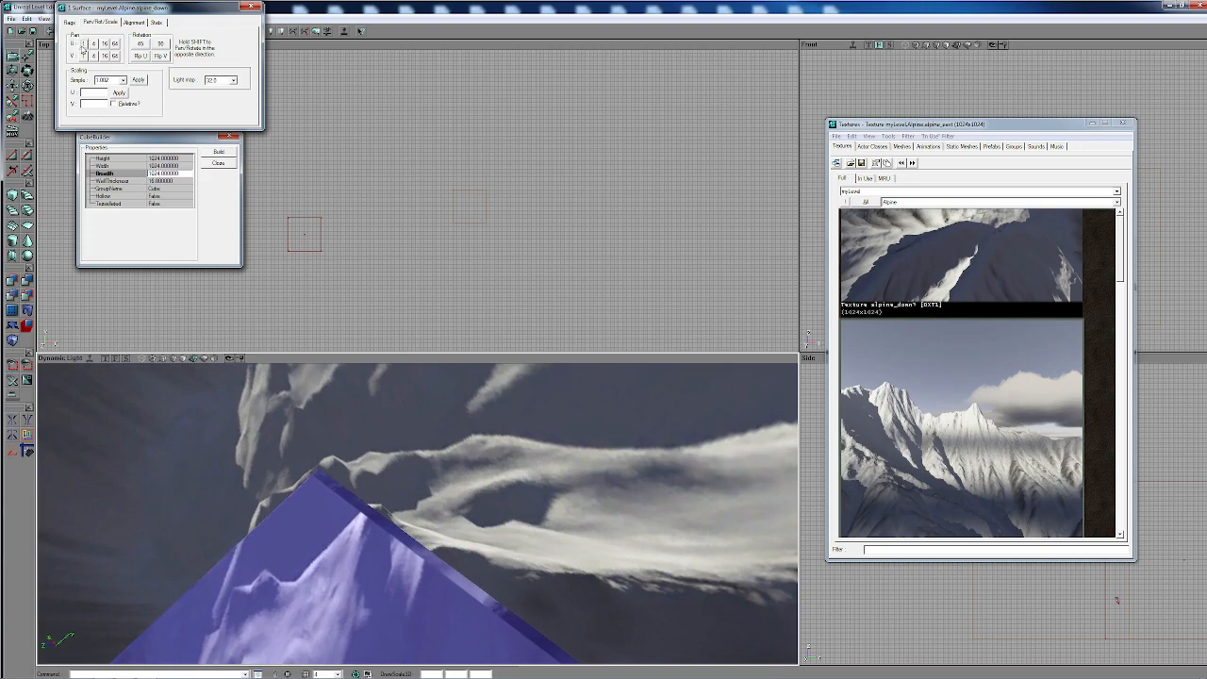
left_click(82, 46)
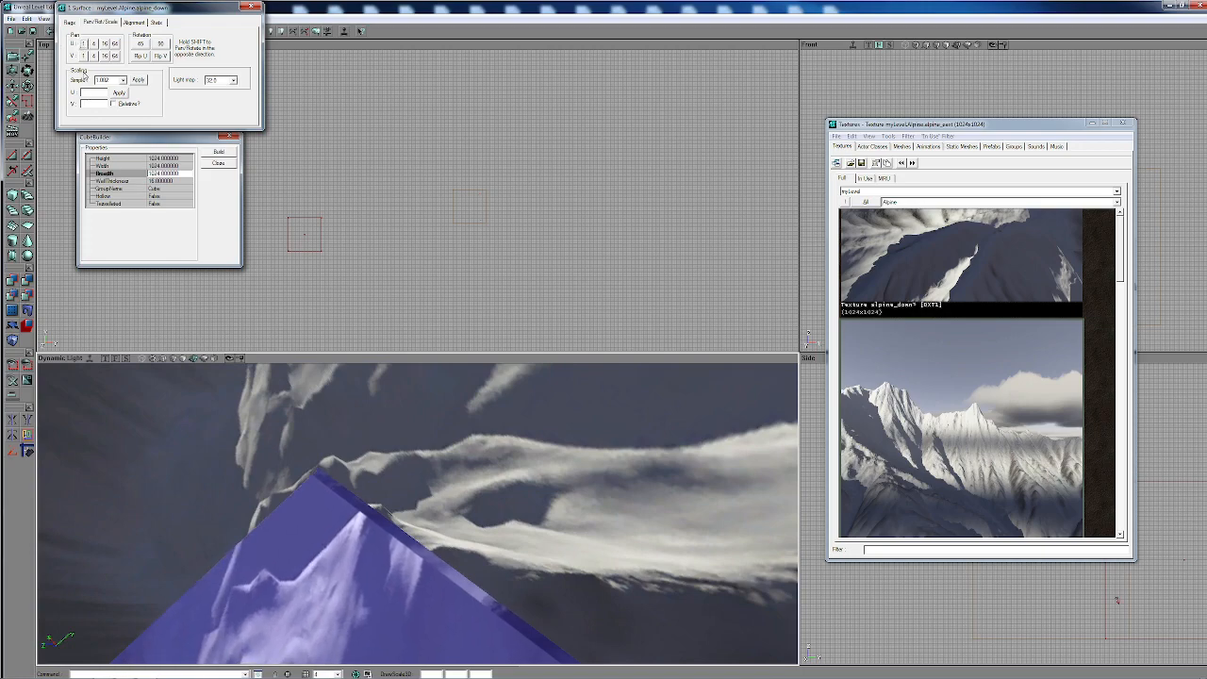
- Pan the alpine_down floor texture along V in 1-unit increments to close its remaining seam, and clear the surface selection
left_click(83, 56)
left_click(83, 56)
left_click(83, 55)
left_click(83, 56)
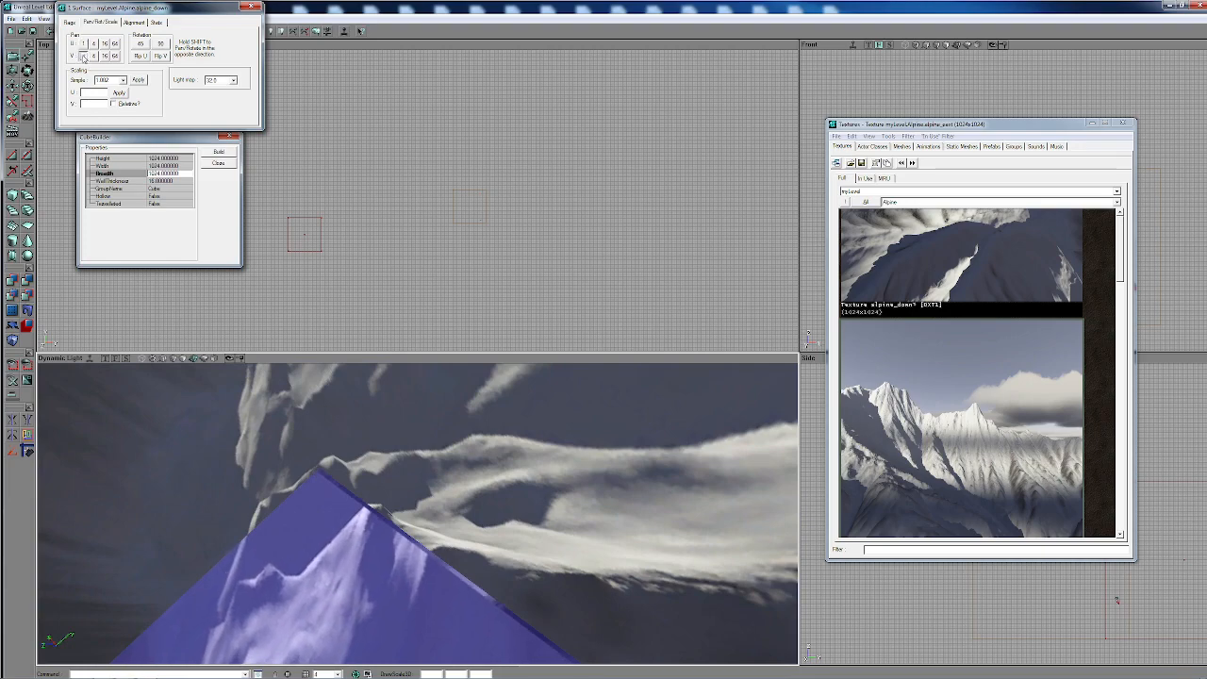
left_click(83, 55)
left_click(83, 55)
left_click(83, 56)
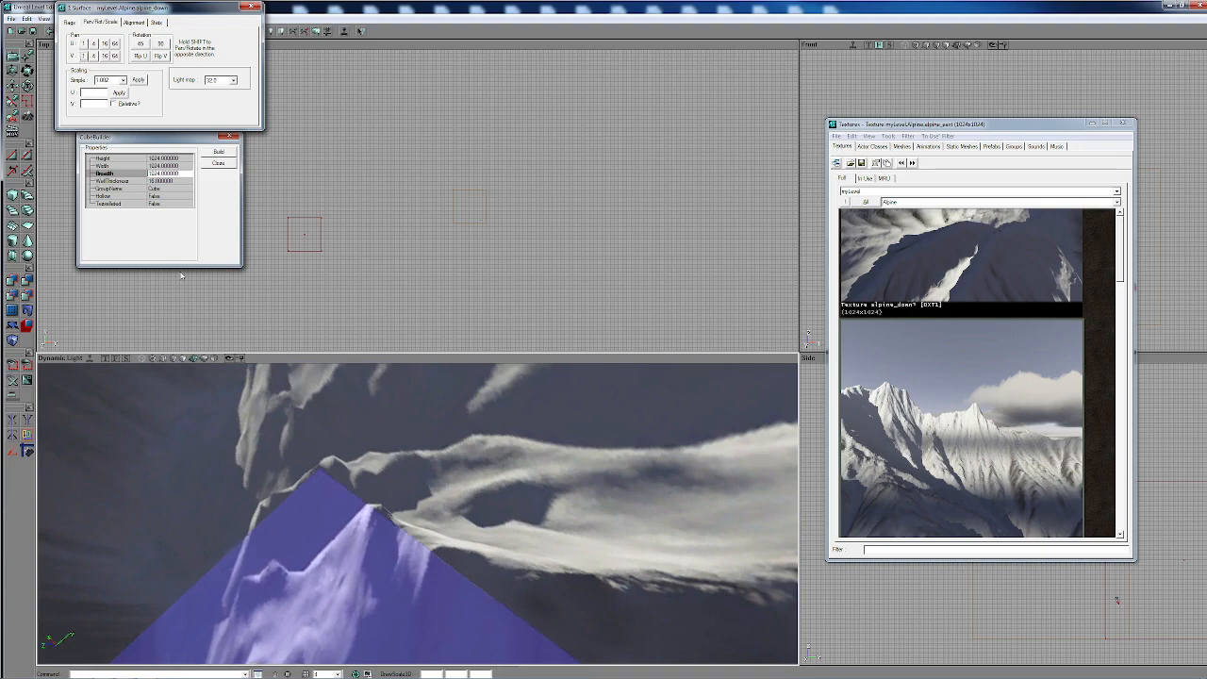
left_click(372, 540)
- Inspect the textured cube from outside and inside, checking the walls, ceiling and floor for remaining seams
right_click_drag(372, 540, 415, 500)
left_click_drag(371, 540, 372, 622)
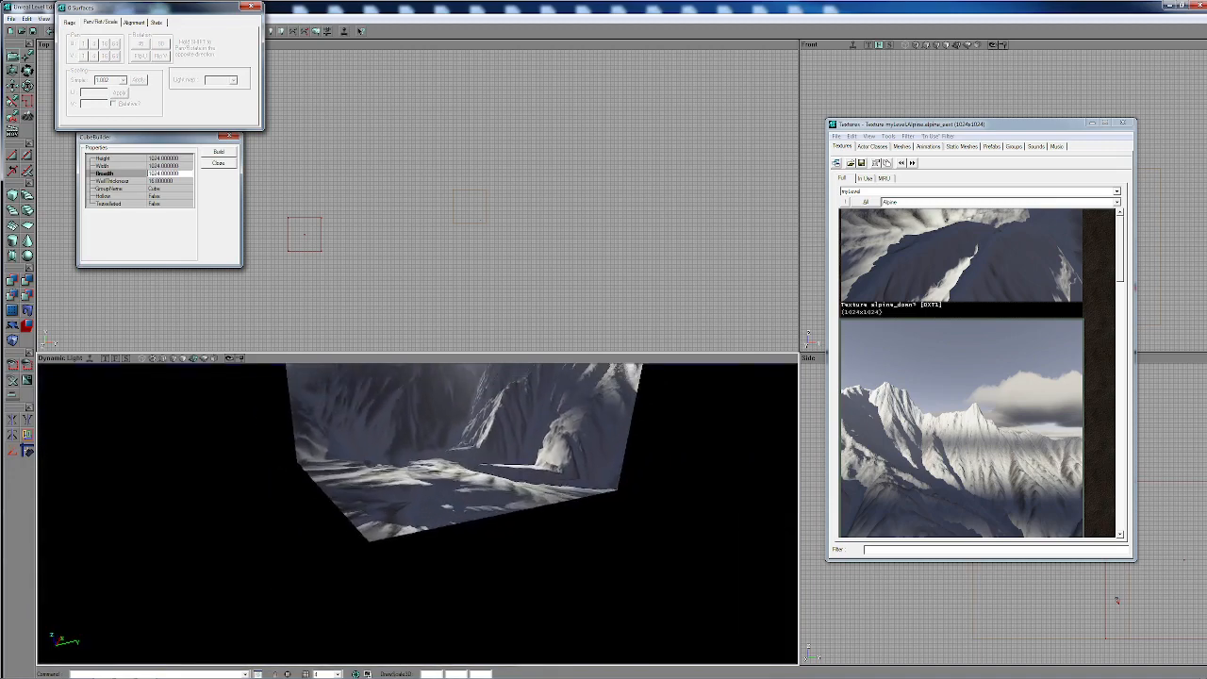
right_click_drag(371, 540, 371, 480)
mouse_move(371, 540)
left_mouse_down()
mouse_move(371, 471)
mouse_move(371, 540)
left_mouse_up()
right_click_drag(371, 540, 368, 496)
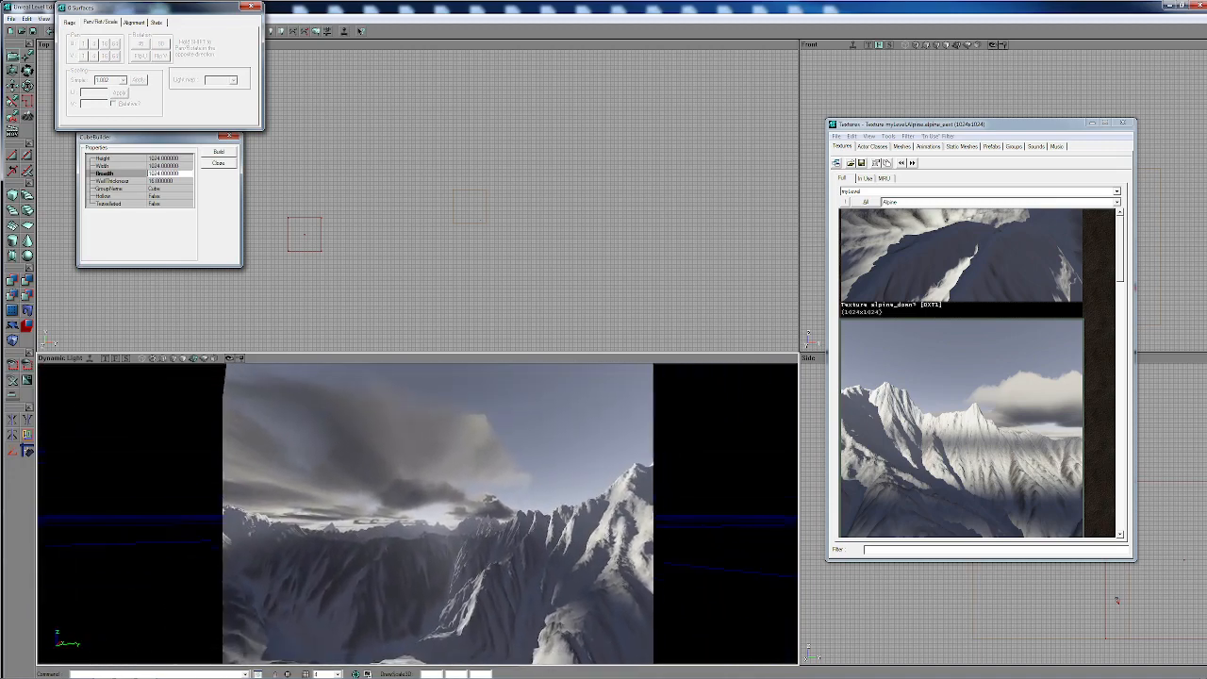
left_click_drag(372, 540, 341, 651)
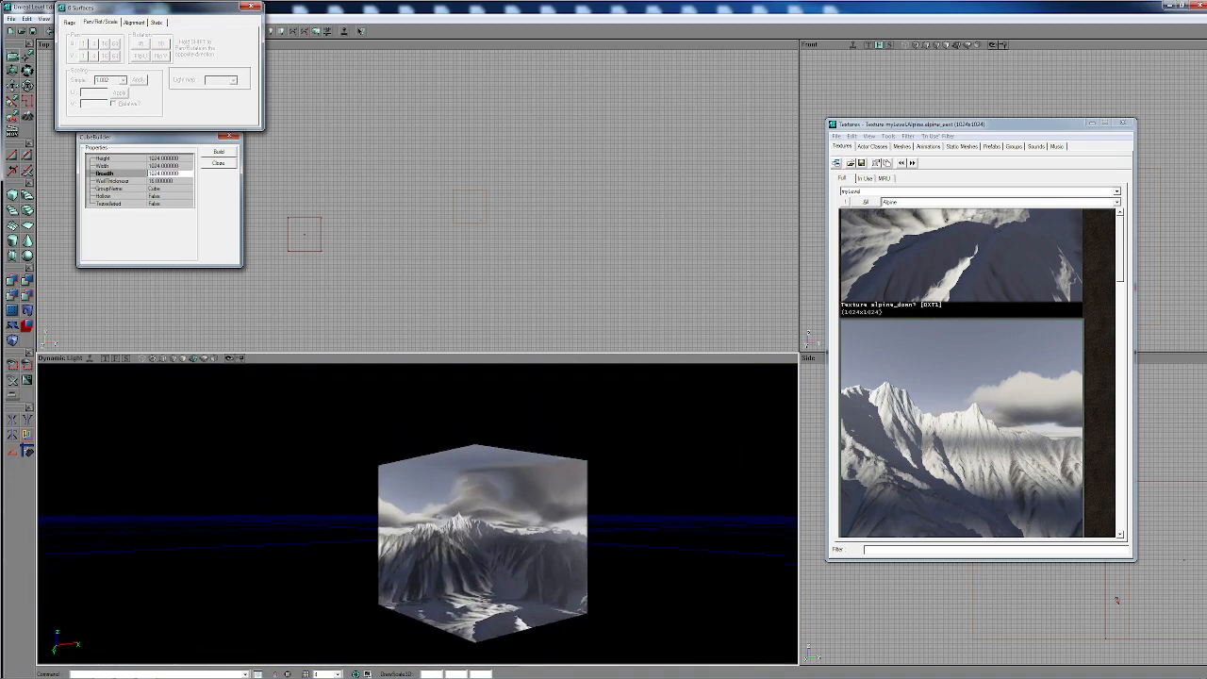
mouse_move(371, 540)
left_mouse_down()
mouse_move(349, 500)
mouse_move(345, 566)
mouse_move(368, 538)
mouse_move(342, 547)
mouse_move(387, 556)
mouse_move(340, 528)
mouse_move(406, 542)
mouse_move(382, 509)
left_mouse_up()
mouse_move(381, 509)
right_mouse_down()
mouse_move(367, 462)
mouse_move(367, 497)
right_mouse_up()
mouse_move(367, 497)
left_mouse_down()
mouse_move(367, 514)
mouse_move(371, 481)
mouse_move(354, 472)
mouse_move(386, 485)
mouse_move(389, 453)
mouse_move(433, 462)
mouse_move(391, 480)
mouse_move(389, 462)
left_mouse_up()
right_click_drag(389, 462, 388, 505)
right_click_drag(417, 514, 417, 575)
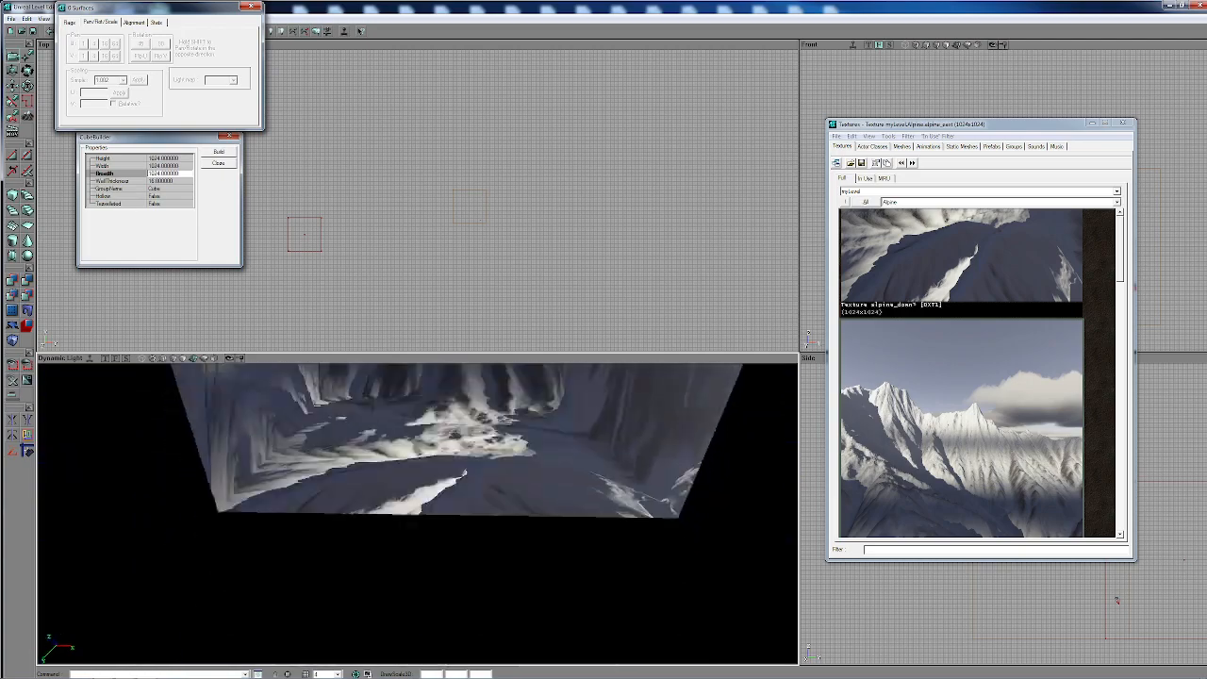
left_click_drag(416, 575, 378, 481)
right_click_drag(377, 481, 349, 406)
left_click_drag(417, 514, 417, 580)
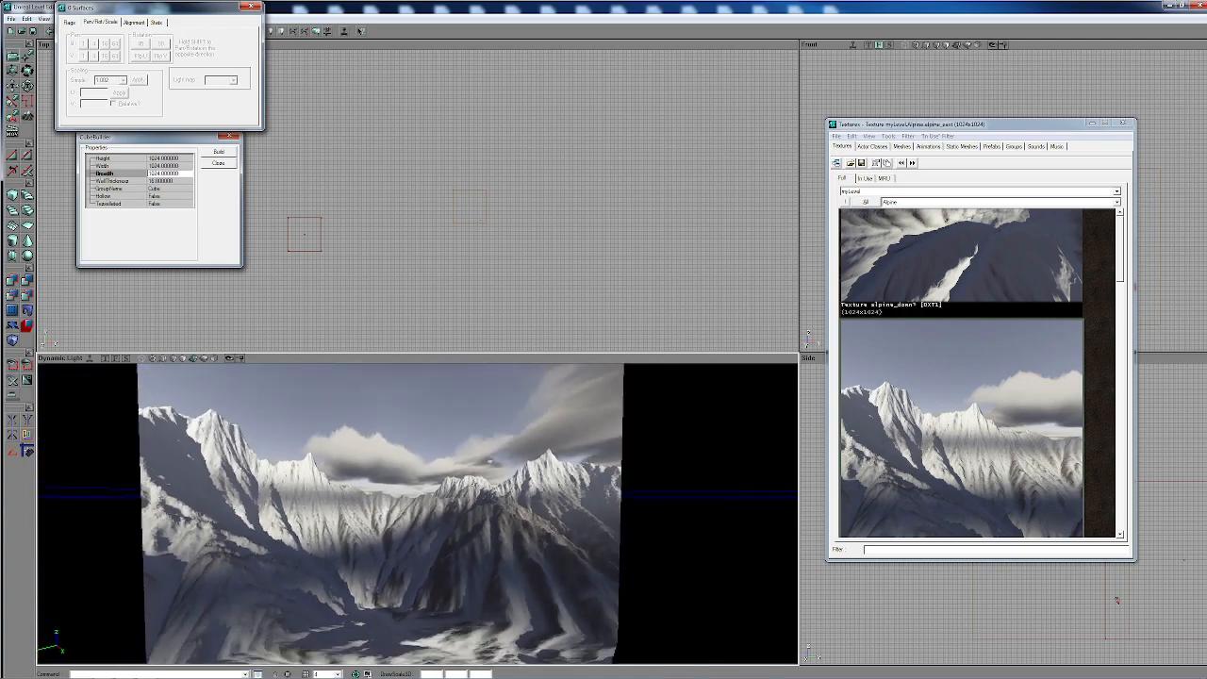
right_click_drag(417, 580, 379, 556)
left_click_drag(379, 556, 471, 556)
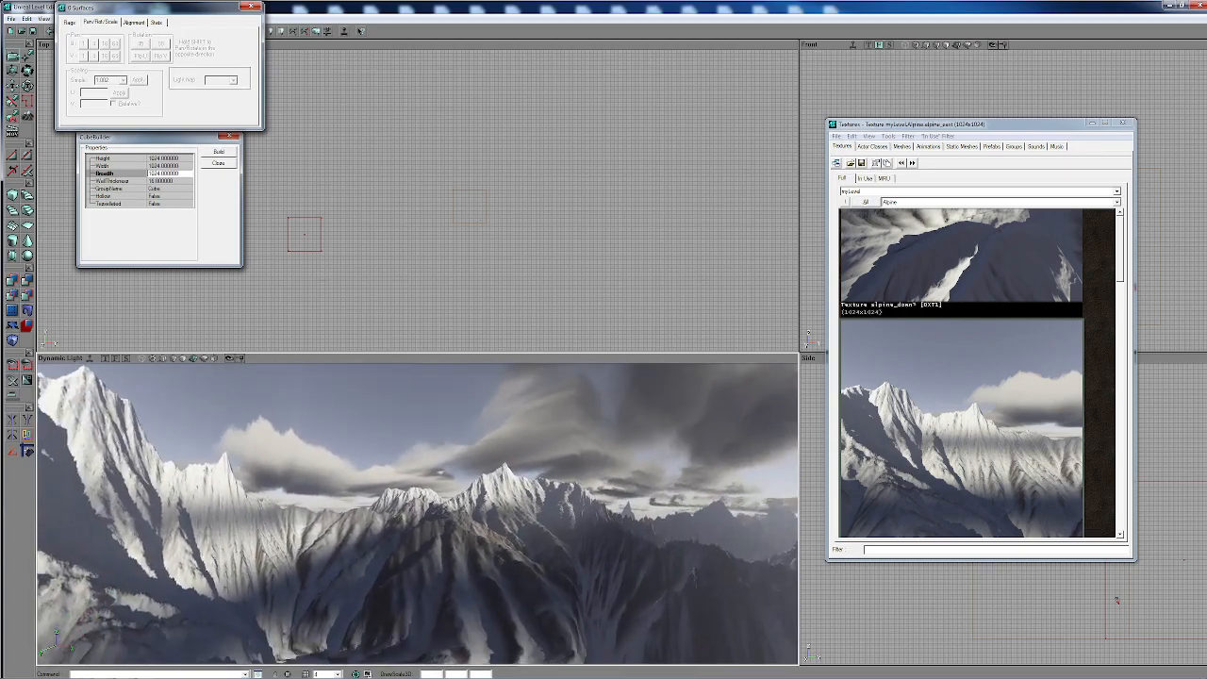
right_click_drag(471, 556, 456, 540)
right_click_drag(338, 553, 341, 622)
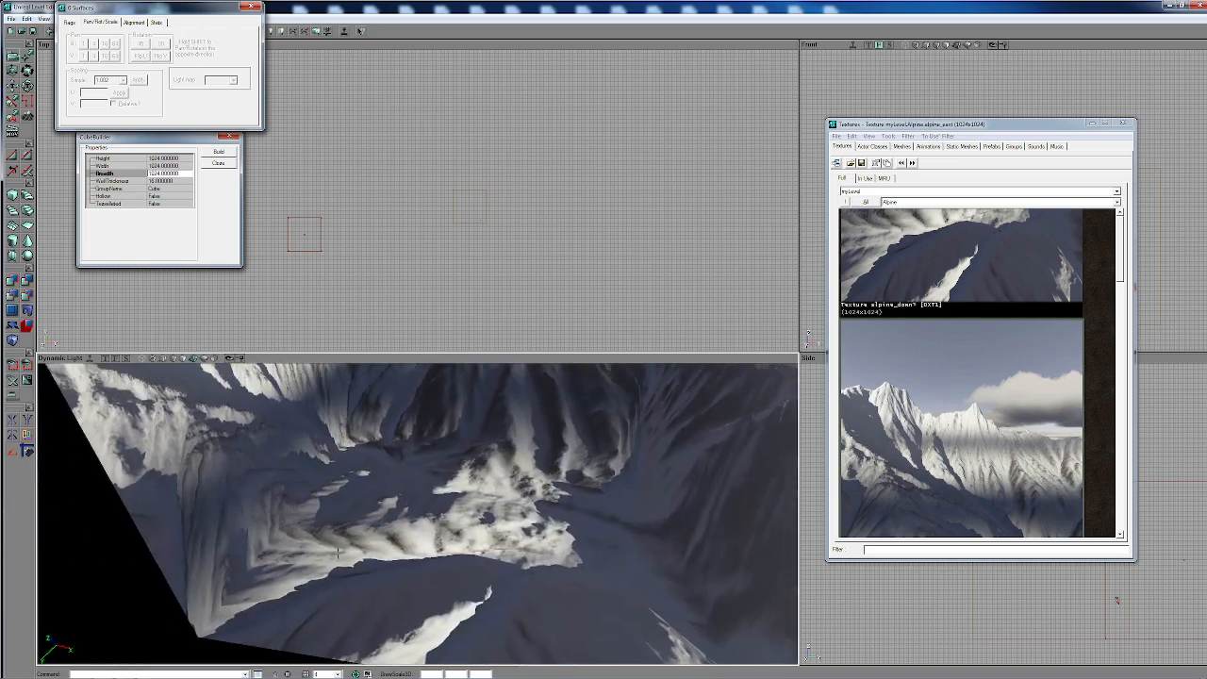
- Choose the SkyZoneInfo actor class, found under Info and ZoneInfo, for placement in the skybox
left_click(872, 147)
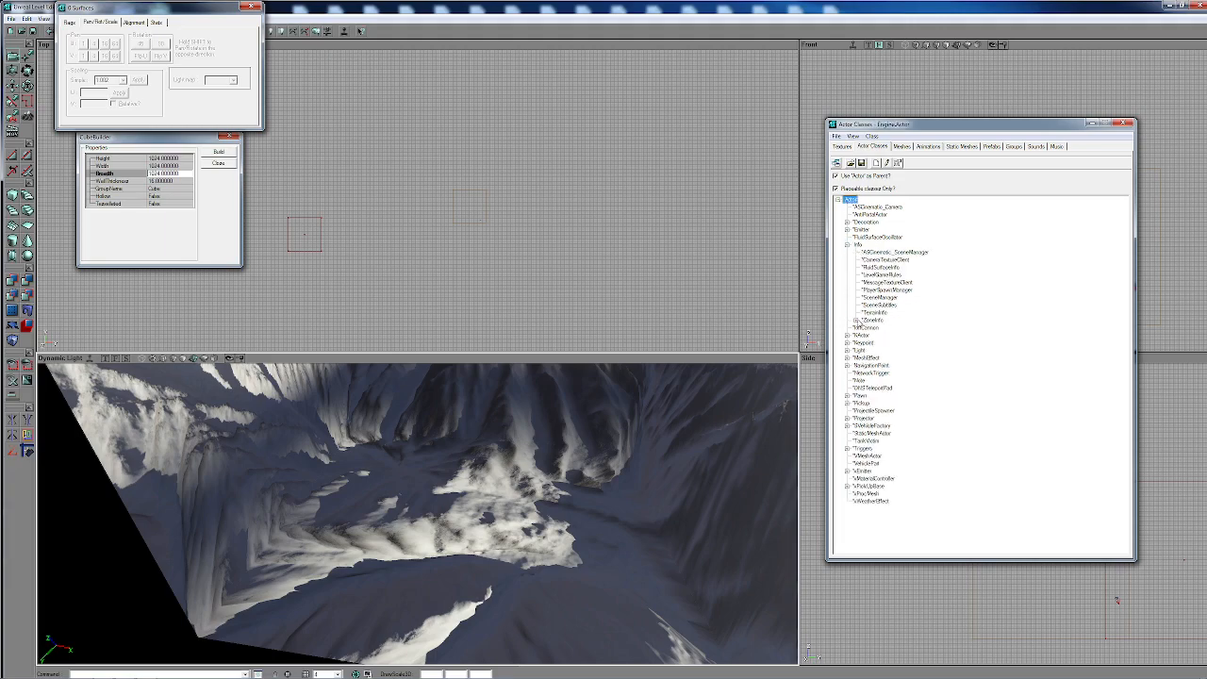
left_click(856, 321)
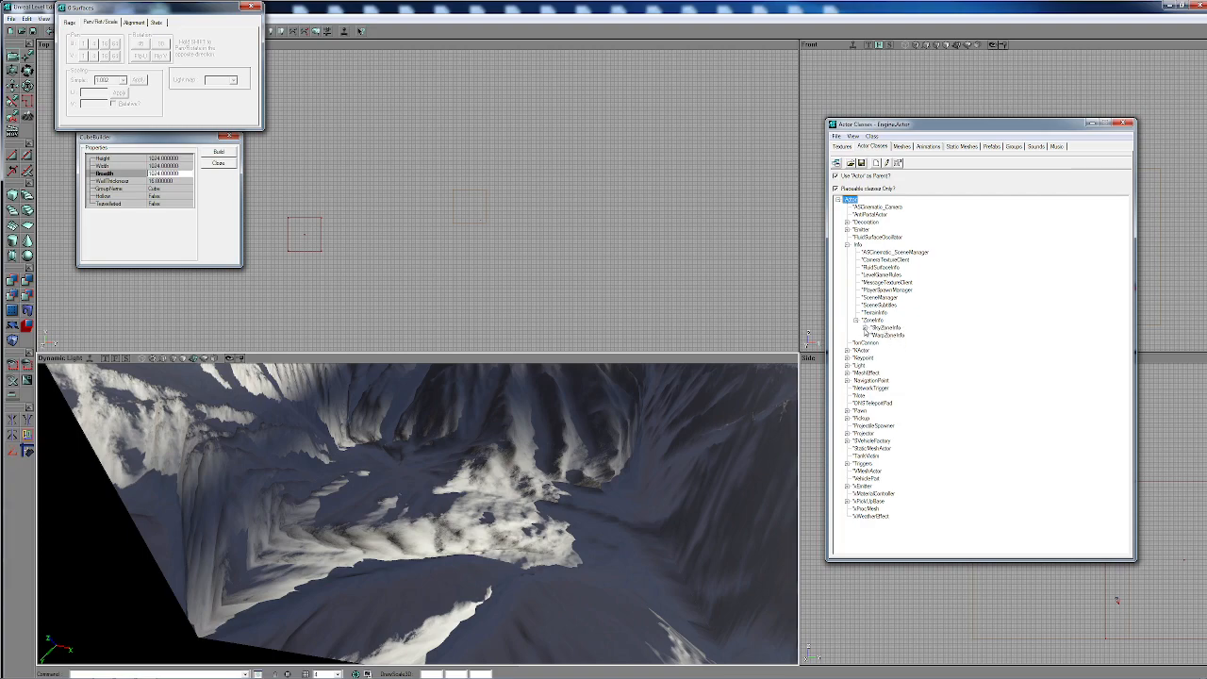
left_click(864, 328)
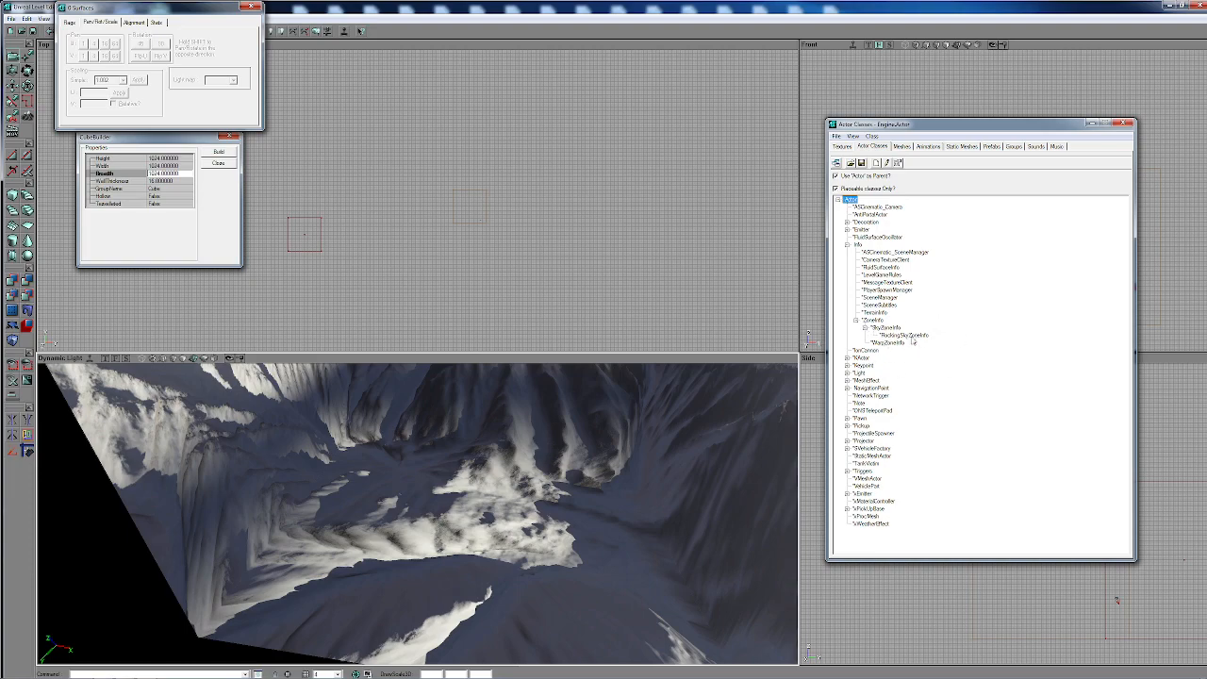
right_click_drag(680, 518, 679, 407)
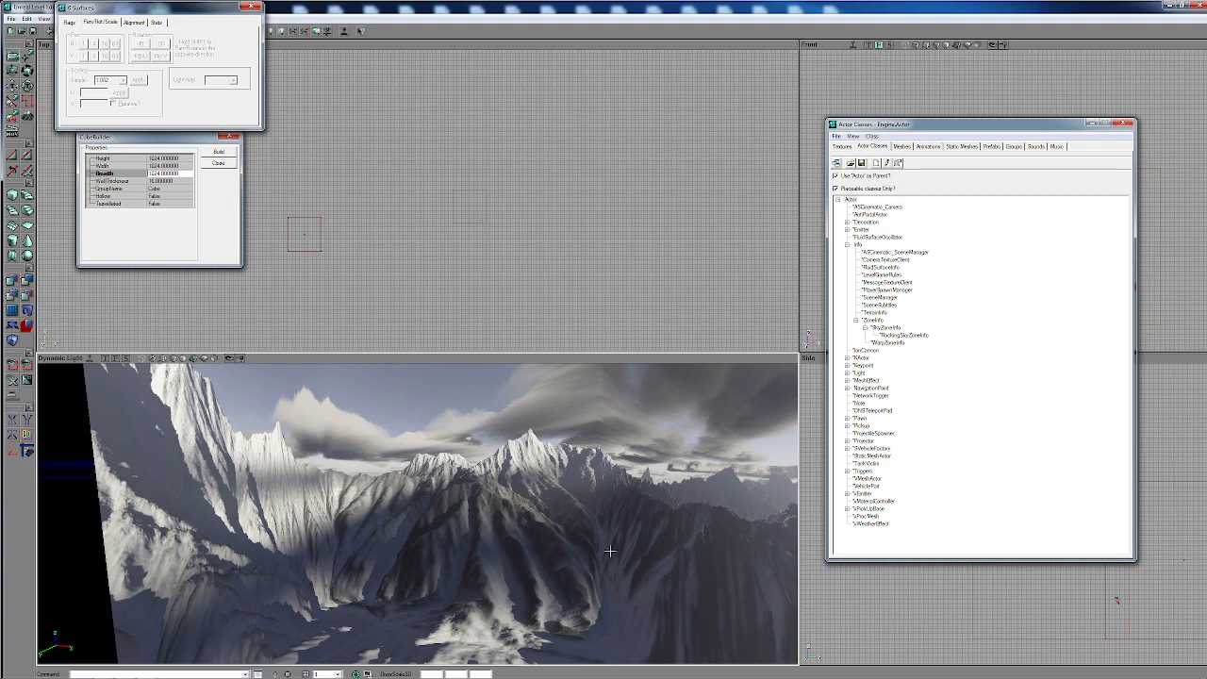
right_click_drag(523, 521, 490, 520)
mouse_move(490, 521)
left_mouse_down()
mouse_move(511, 483)
mouse_move(494, 487)
mouse_move(484, 534)
left_mouse_up()
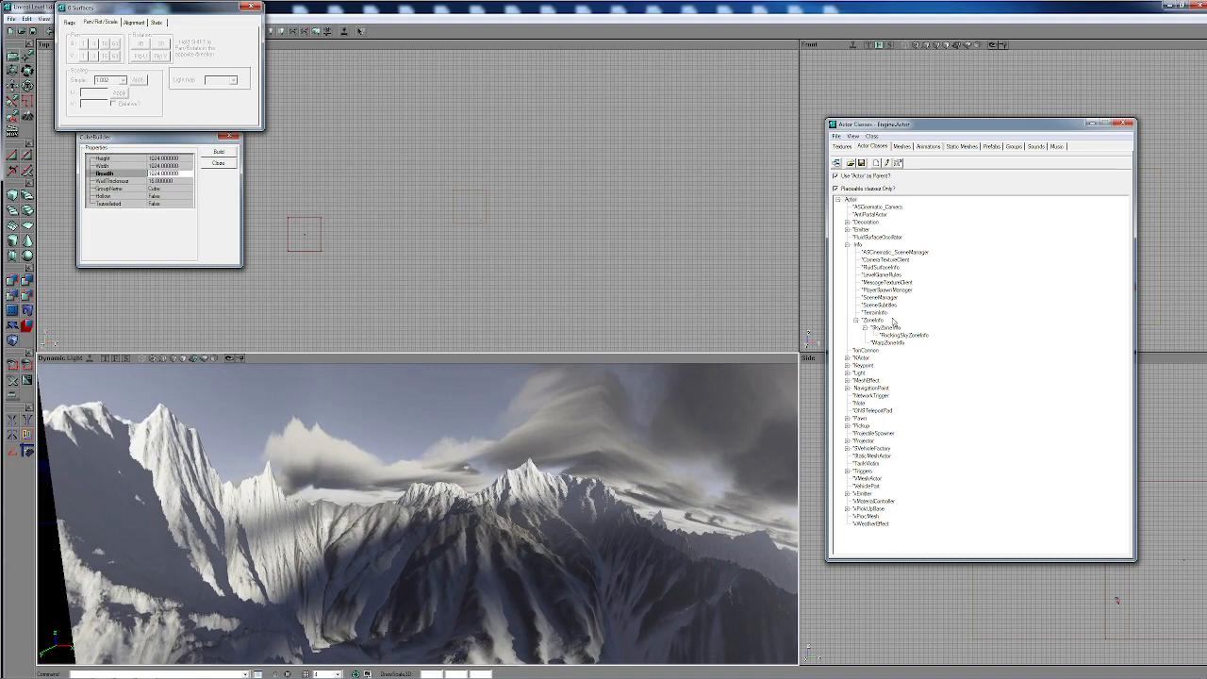
left_click(887, 327)
- Add a SkyZoneInfo actor on the floor inside the skybox cube and close the actor class browser
right_click_drag(467, 566, 468, 629)
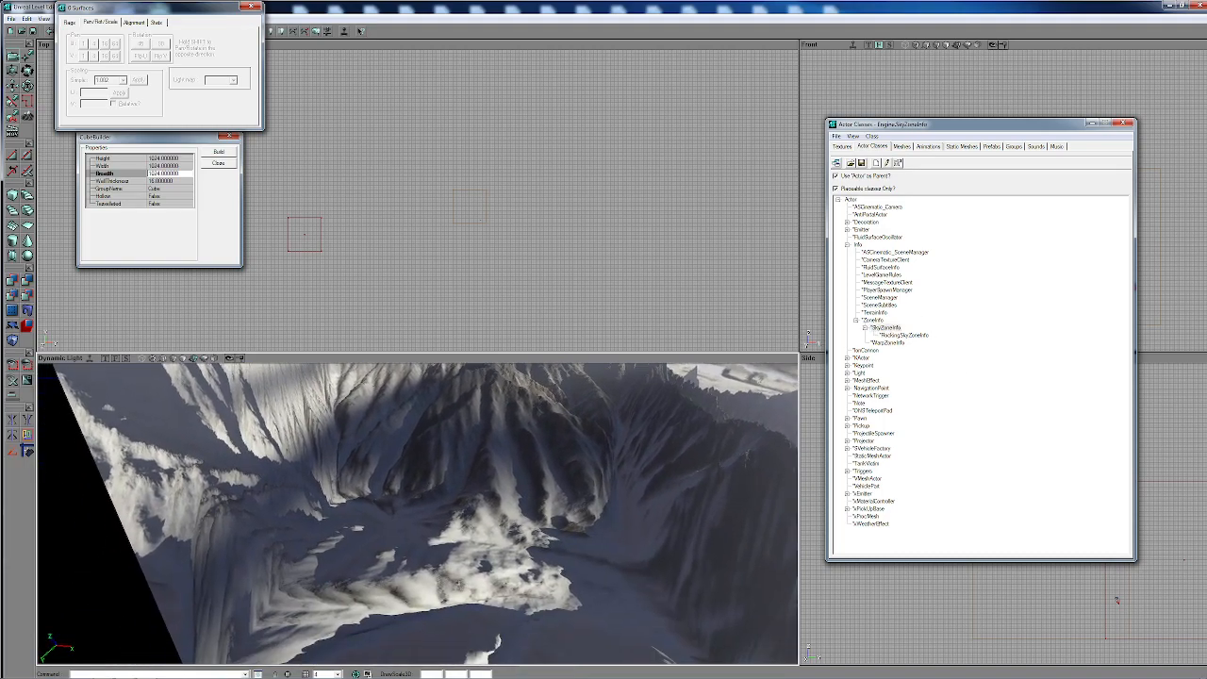
right_click(459, 412)
left_click(507, 442)
left_click(459, 578)
left_click(1125, 123)
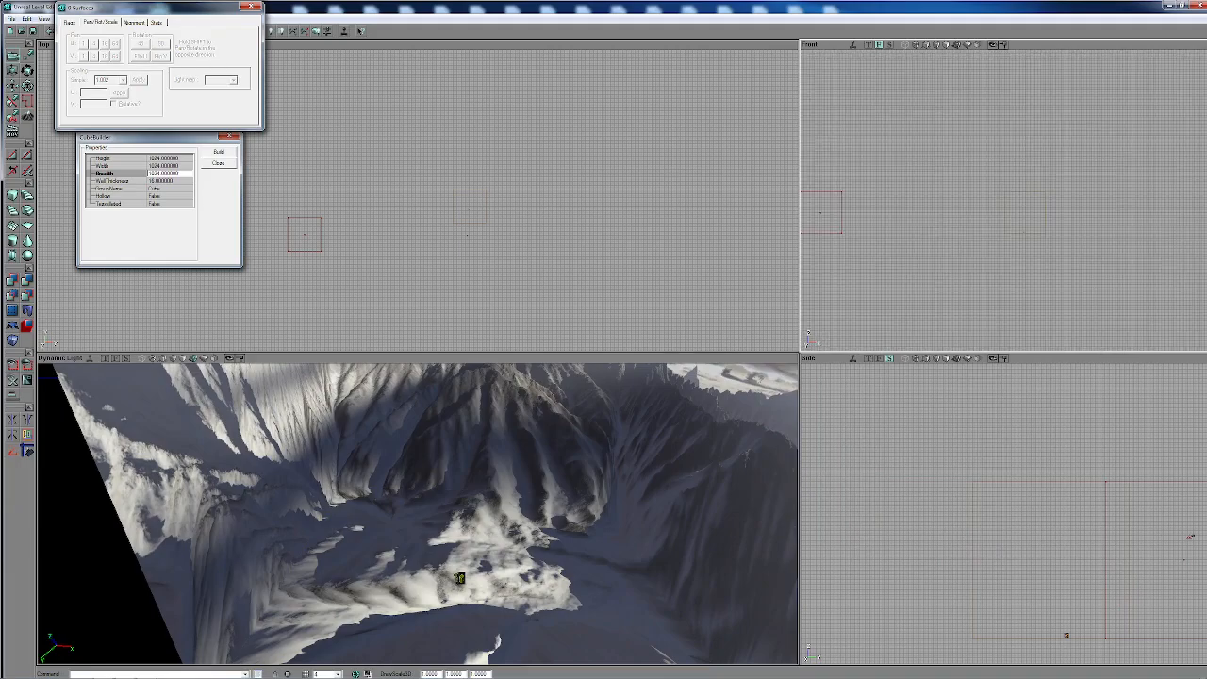
- Raise the SkyZoneInfo actor from the floor to about the cube's mid-height in the Front view
scroll(1003, 201, "up", 5)
left_click_drag(1107, 234, 1002, 95)
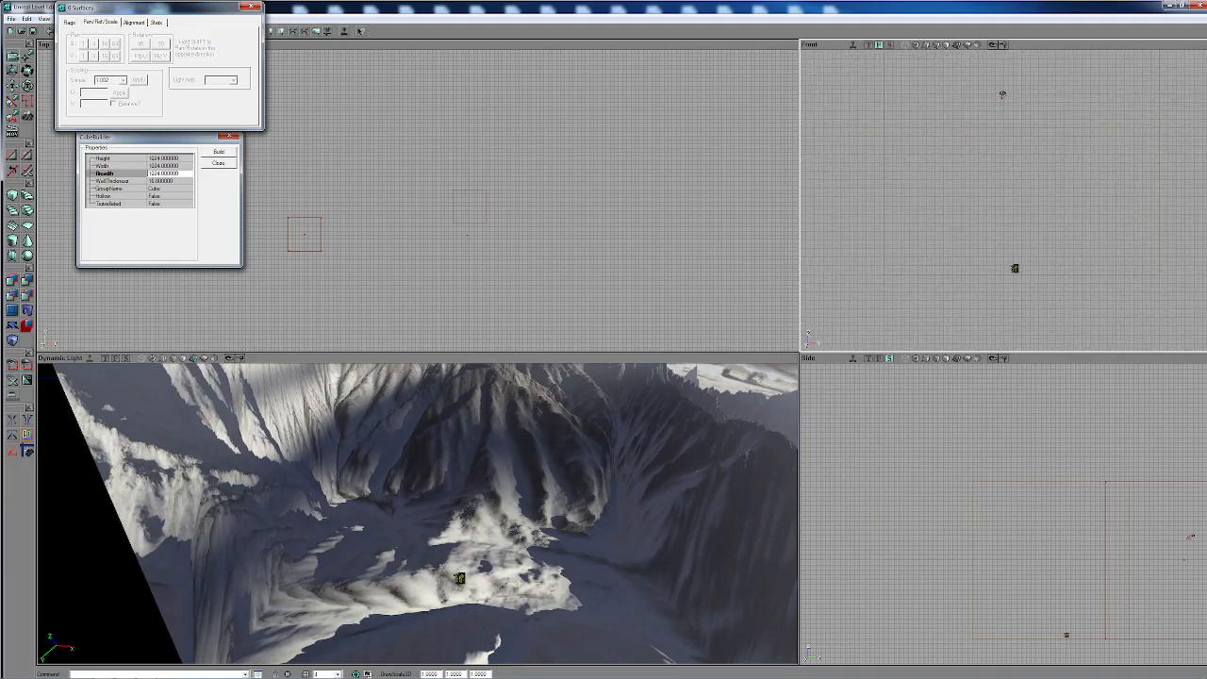
left_click_drag(1016, 267, 986, 195, "ctrl")
scroll(1003, 201, "up", 4)
scroll(1003, 201, "down", 6)
scroll(1004, 201, "up", 2)
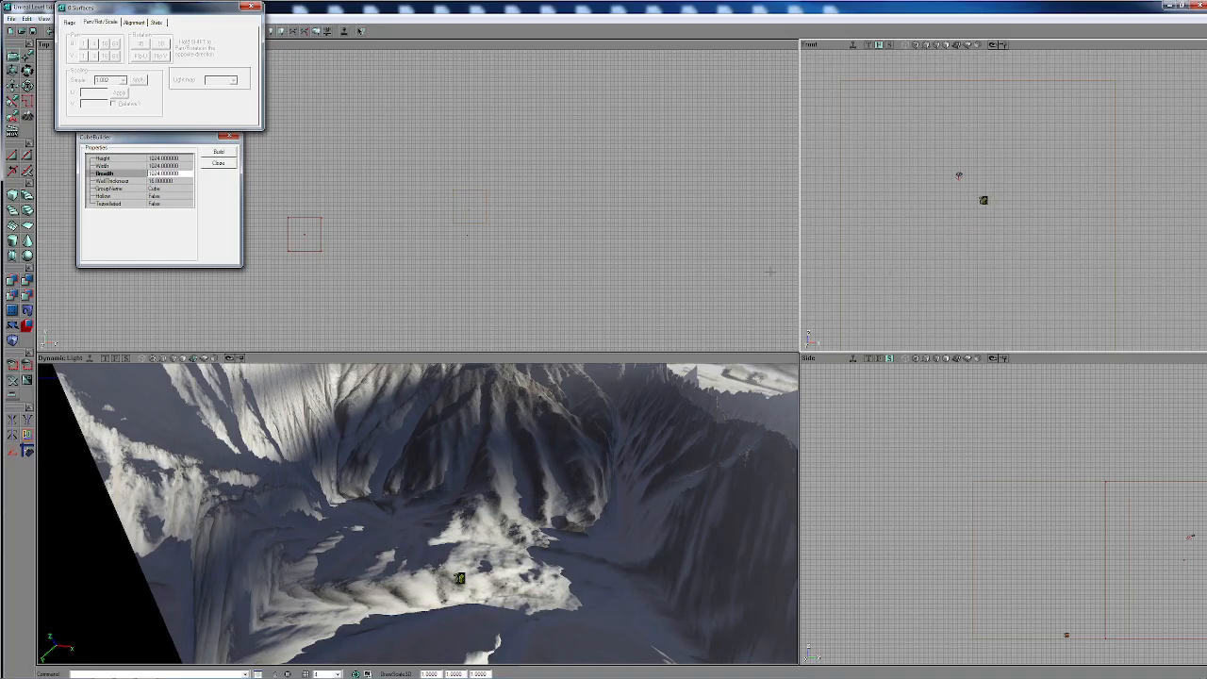
- Move the SkyZoneInfo actor roughly to the middle of the cube in the Top view
scroll(727, 239, "down", 3)
scroll(727, 239, "up", 8)
left_click_drag(727, 239, 531, 195)
scroll(727, 239, "up", 4)
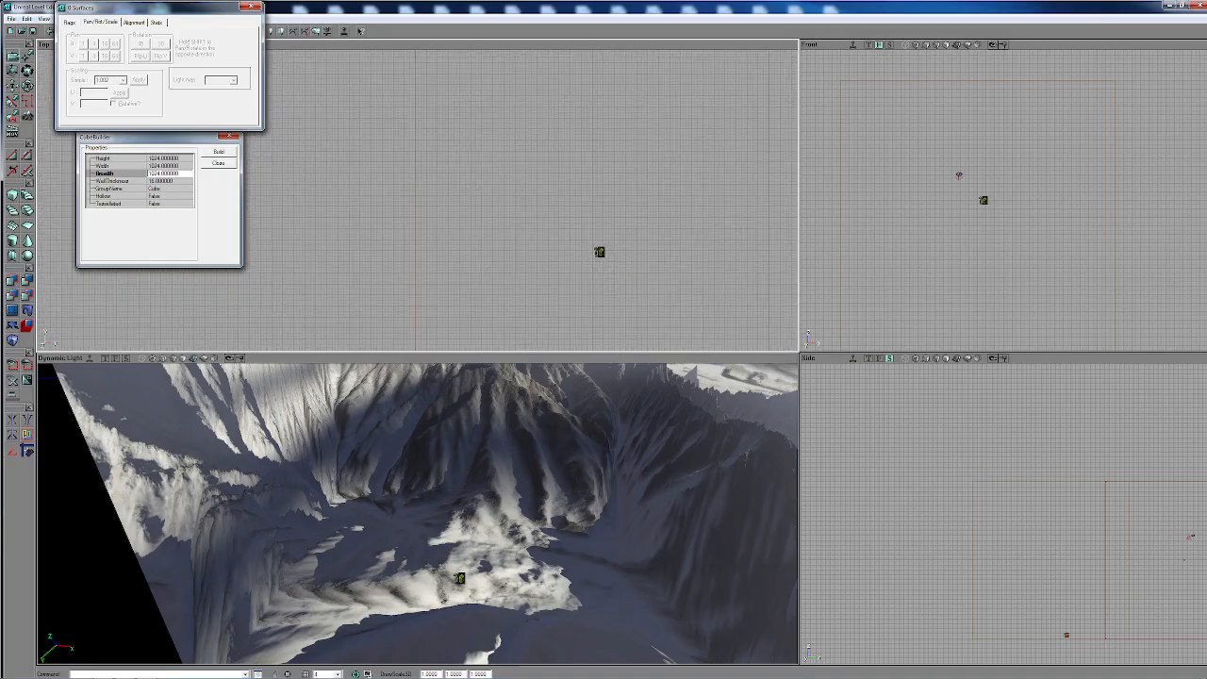
left_click_drag(599, 252, 594, 207, "ctrl")
scroll(594, 208, "down", 3)
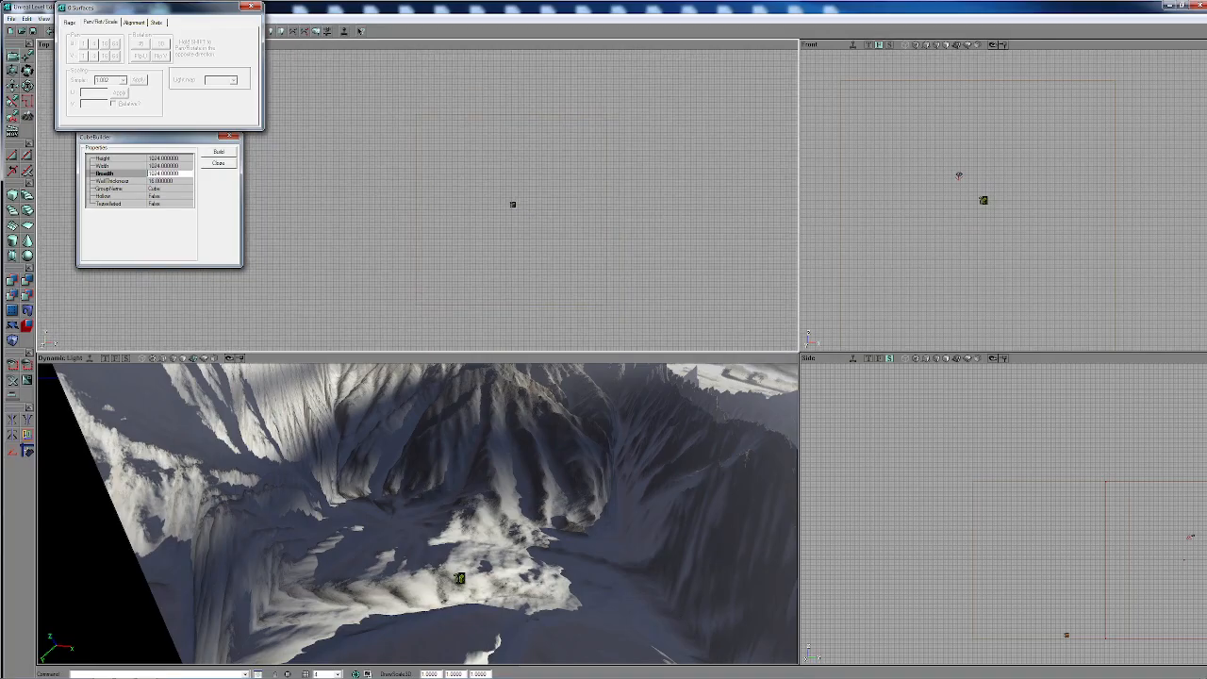
- Select the cube brush to reveal its pivot and move the SkyZoneInfo actor onto that point in the Top view
left_click(415, 298)
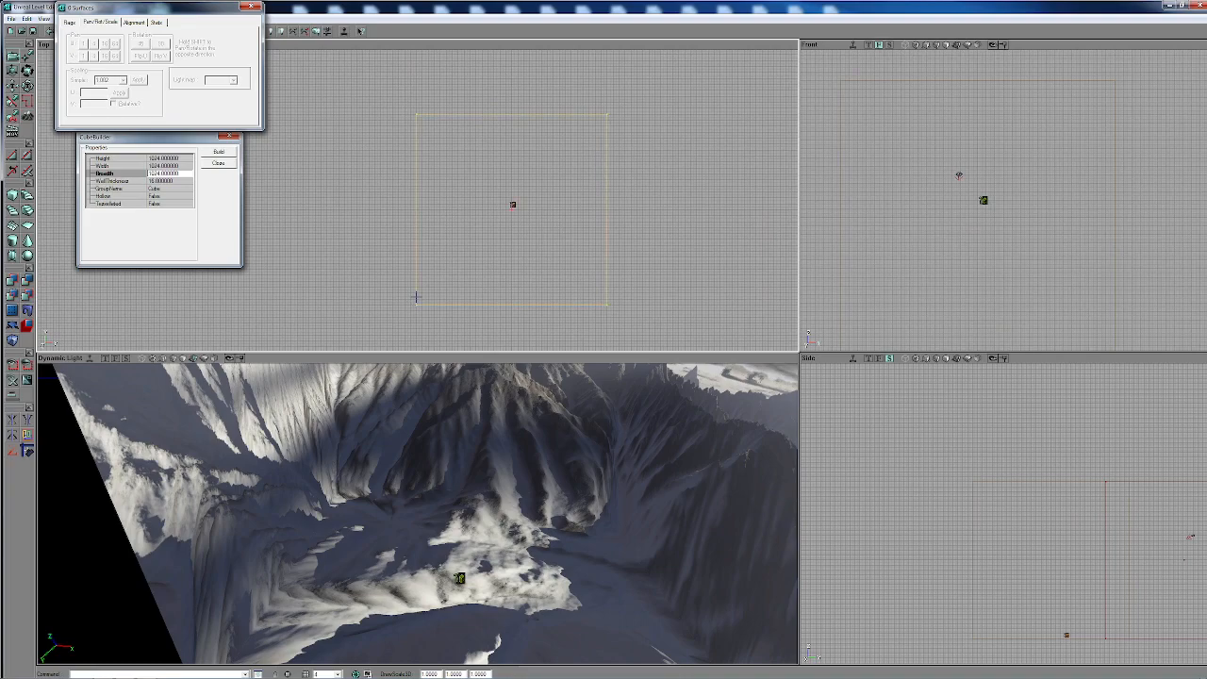
scroll(445, 280, "up", 4)
mouse_move(445, 280)
left_mouse_down()
mouse_move(383, 284)
mouse_move(604, 261)
mouse_move(397, 266)
left_mouse_up()
scroll(458, 270, "up", 5)
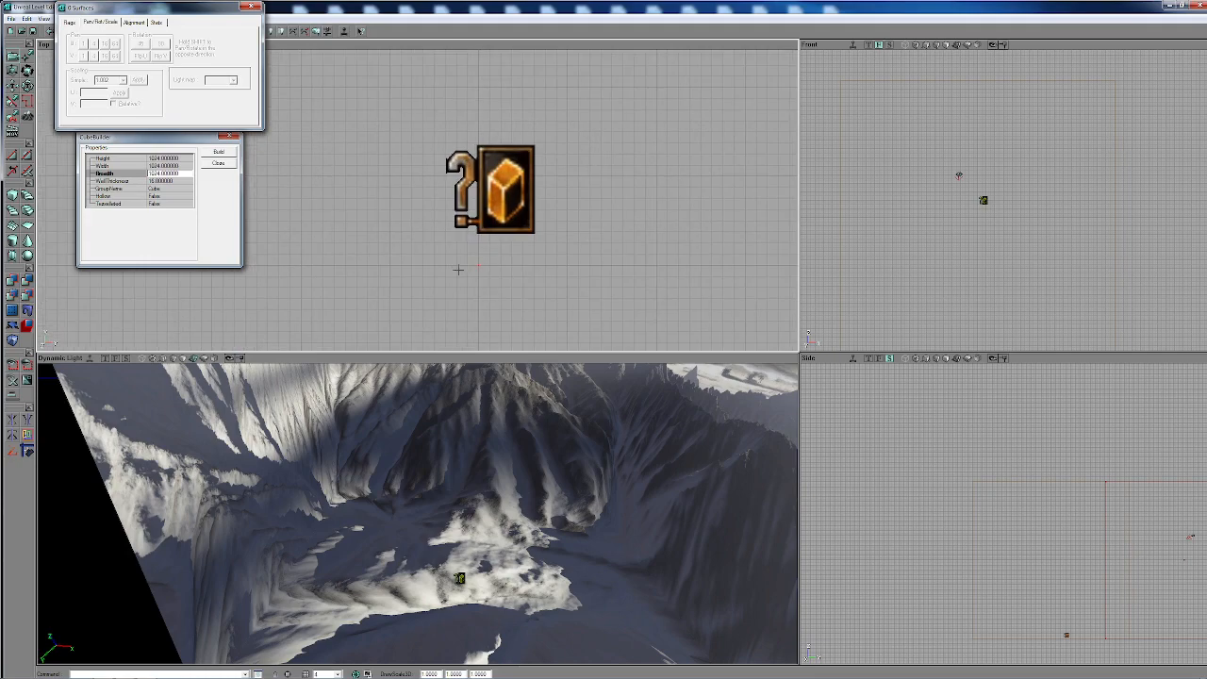
left_click(513, 196)
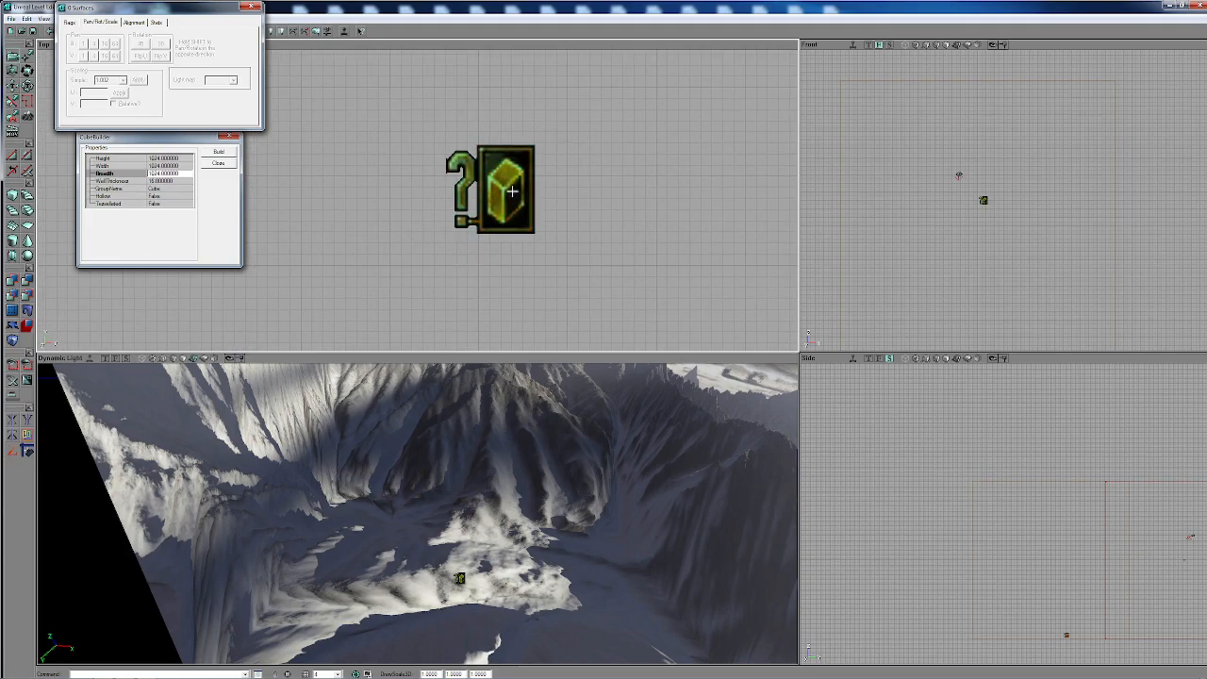
left_click_drag(513, 191, 484, 266, "ctrl")
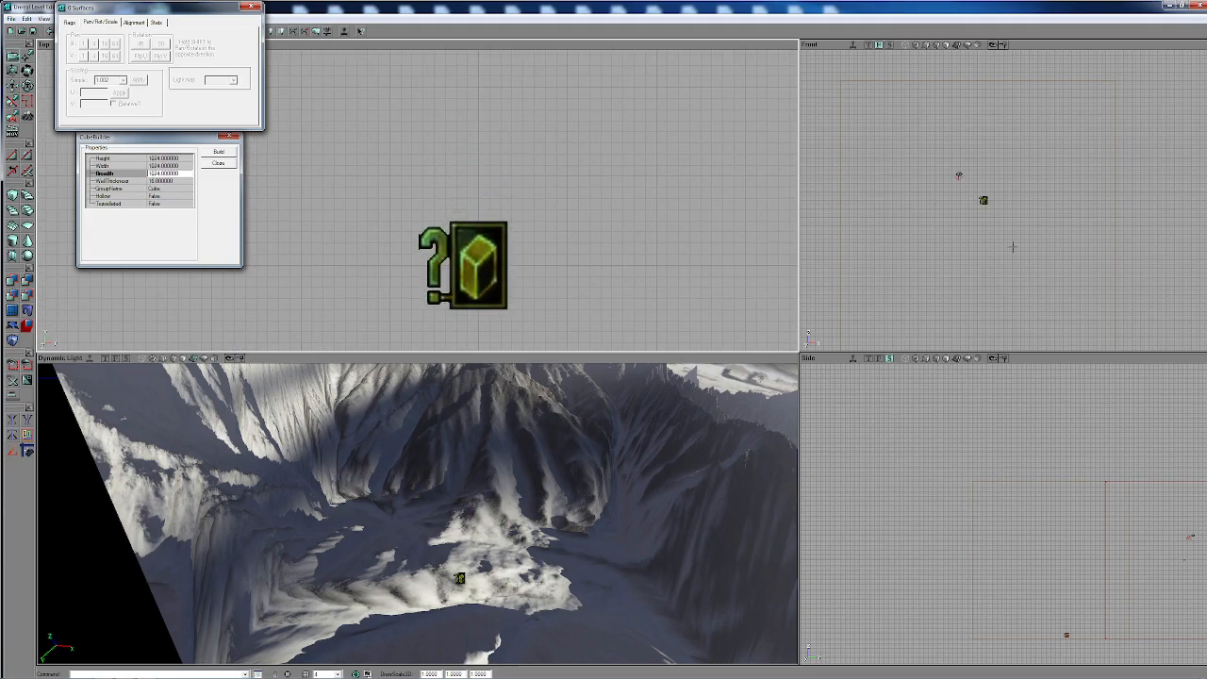
- Move the SkyZoneInfo actor onto the cube's centre pivot in the Front view
scroll(1012, 247, "down", 3)
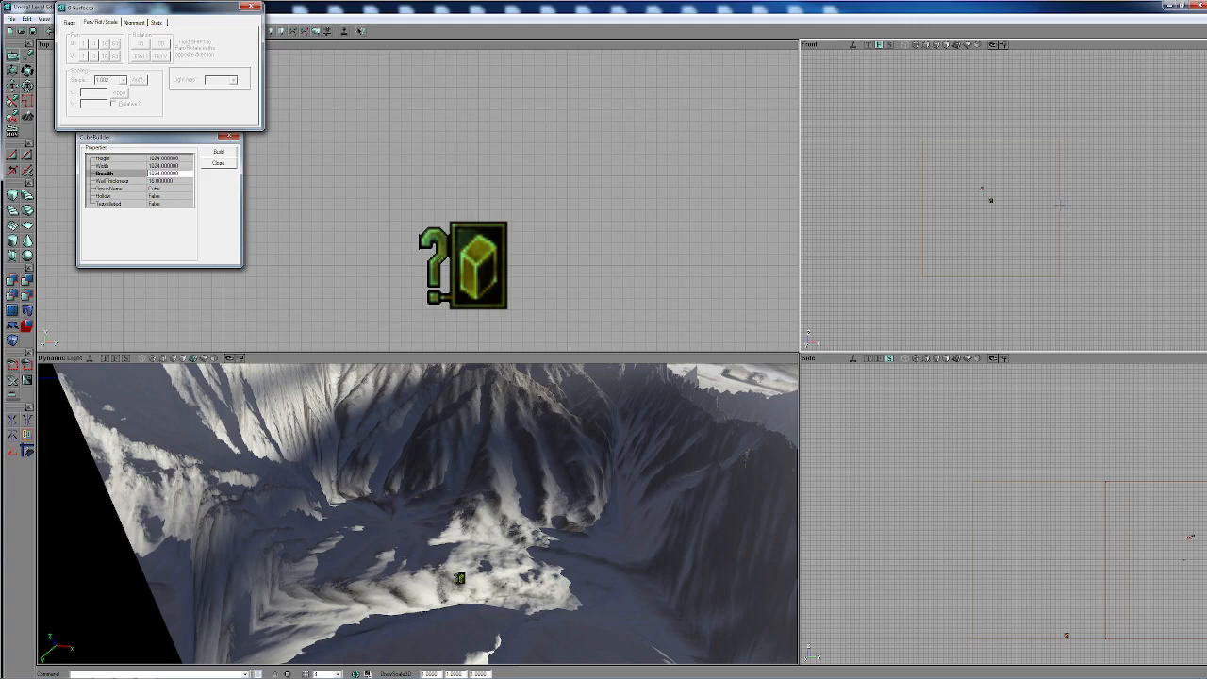
scroll(1060, 204, "up", 6)
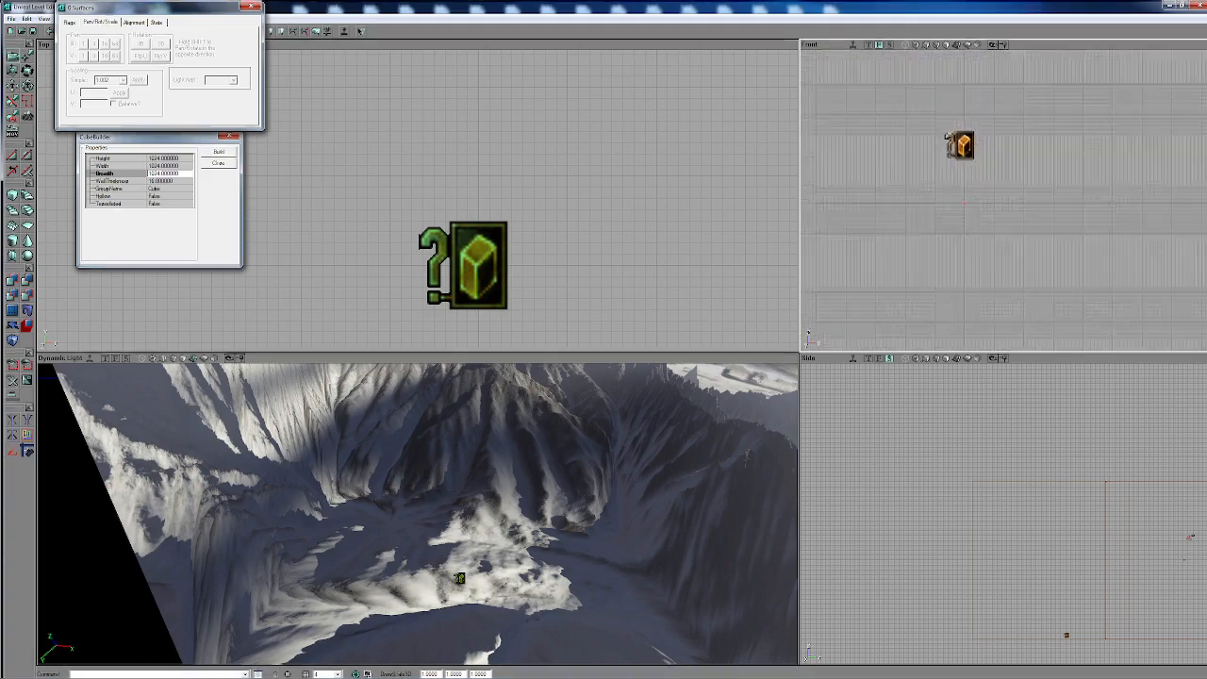
scroll(947, 140, "up", 3)
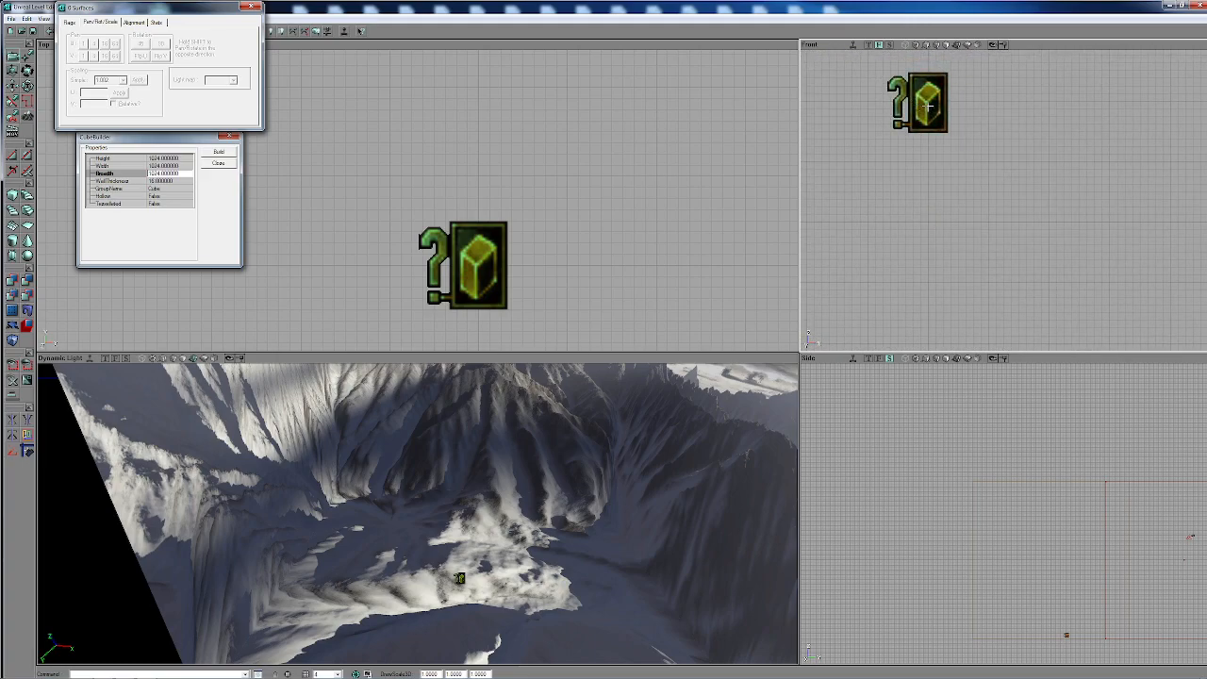
left_click_drag(928, 106, 934, 220)
- Check the SkyZoneInfo's centring against the cube in the Side view, clear the selection and inspect the skybox in the 3D view
scroll(1016, 466, "down", 3)
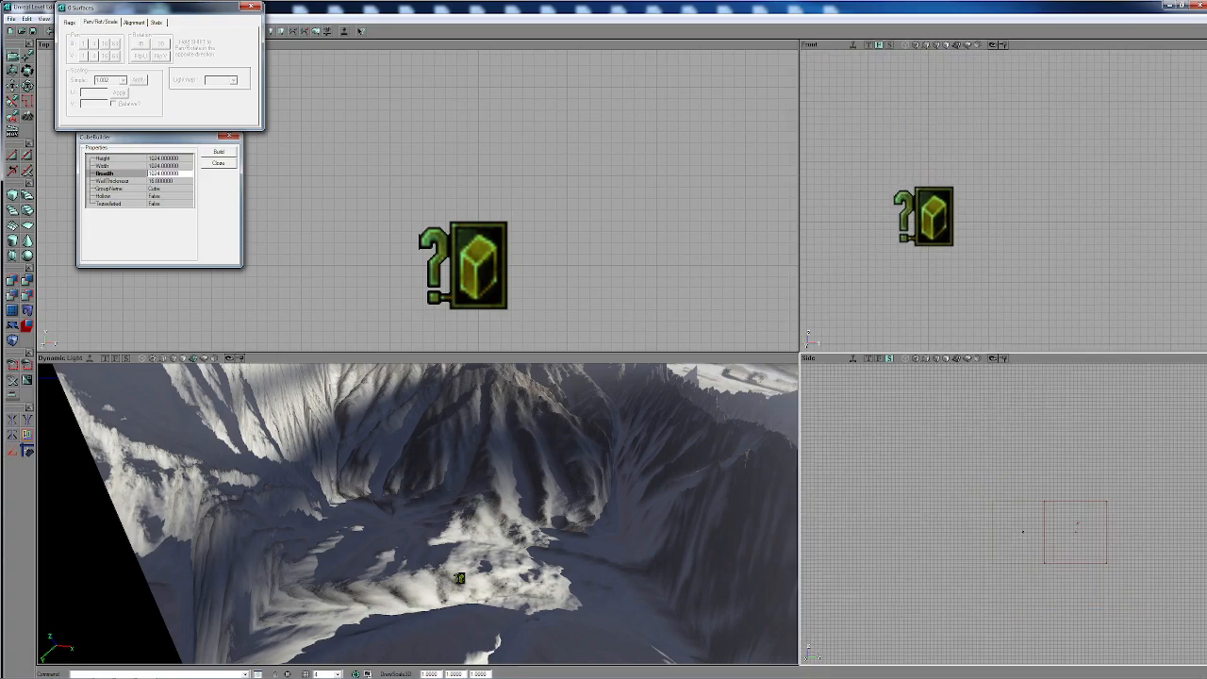
scroll(854, 563, "up", 4)
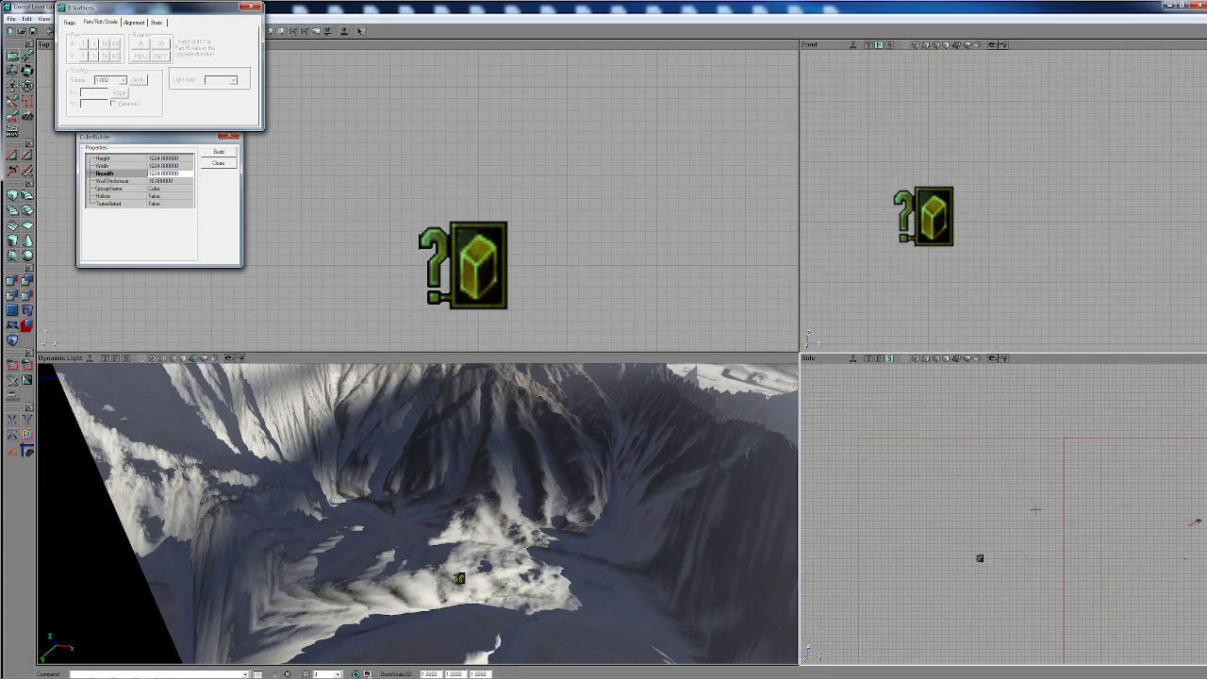
left_click(994, 437)
left_click(980, 558)
scroll(980, 558, "up", 3)
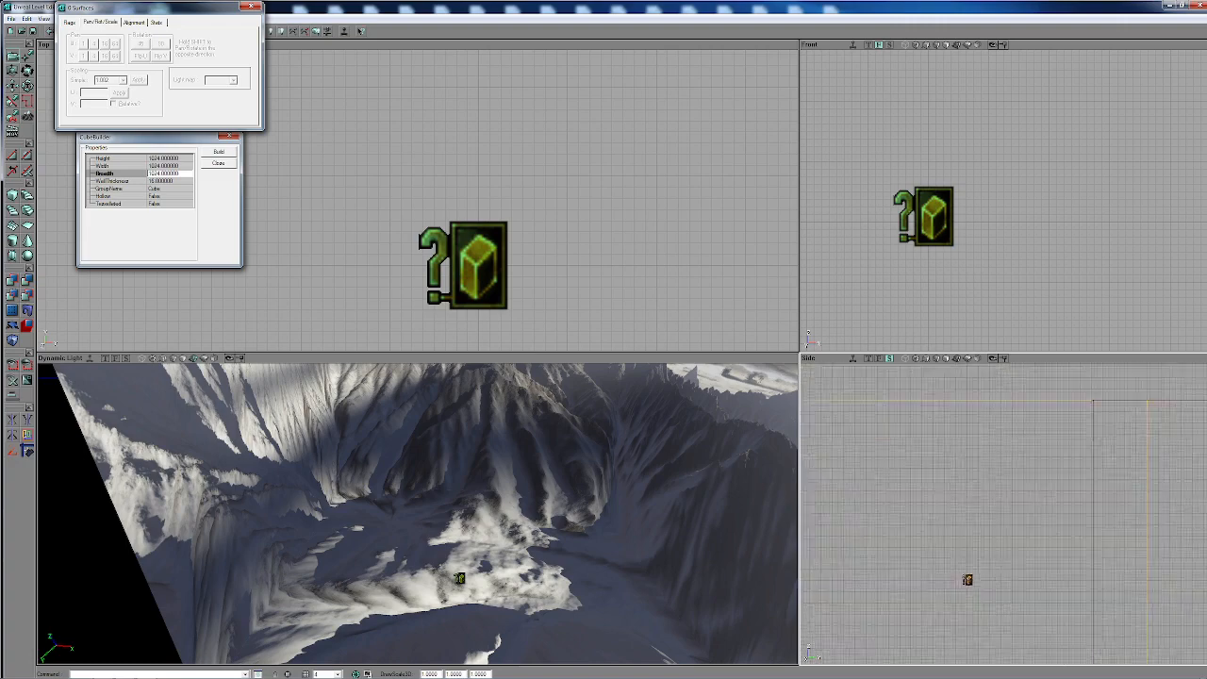
mouse_move(980, 558)
left_mouse_down()
mouse_move(995, 458)
mouse_move(1035, 434)
left_mouse_up()
left_click_drag(577, 537, 575, 586)
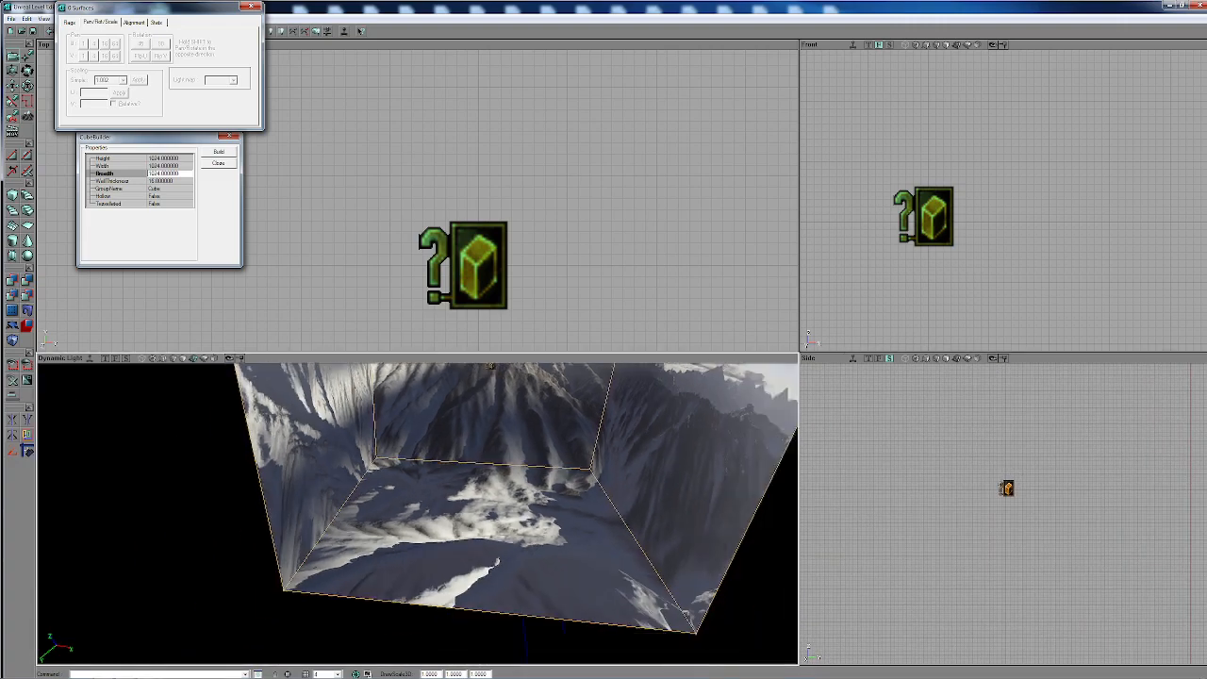
right_click_drag(575, 587, 562, 533)
mouse_move(562, 533)
left_mouse_down()
mouse_move(492, 518)
mouse_move(479, 556)
left_mouse_up()
left_click(494, 505)
left_click(458, 504)
left_click_drag(402, 494, 363, 539)
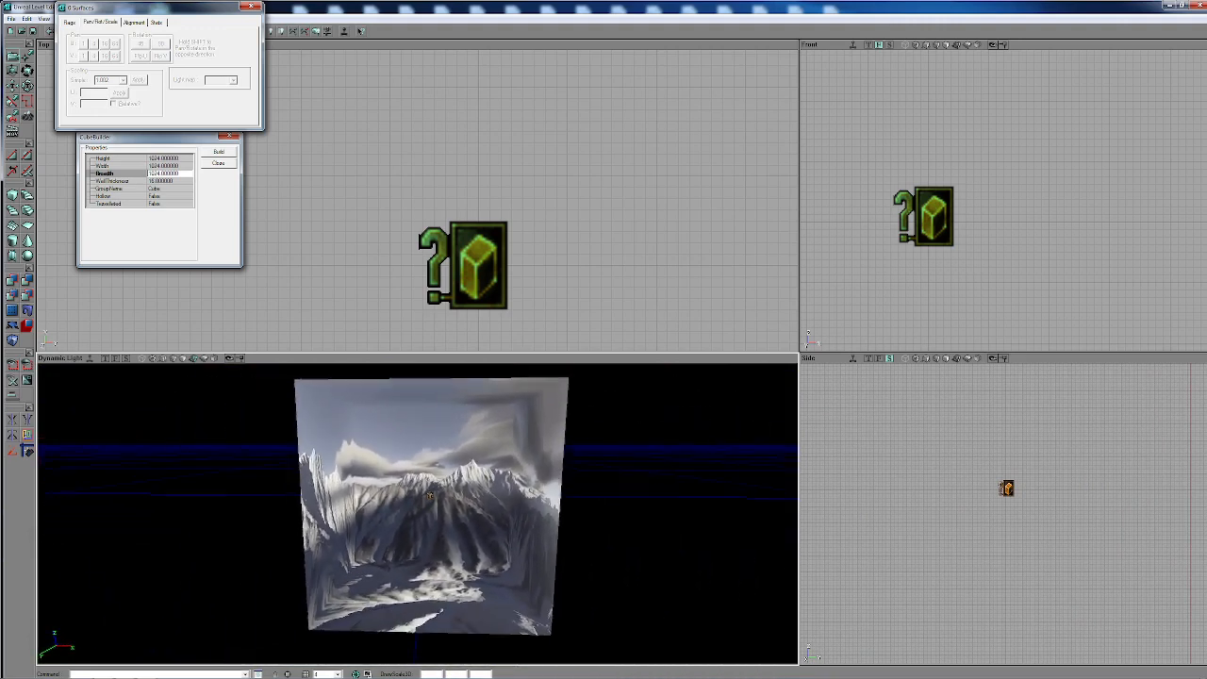